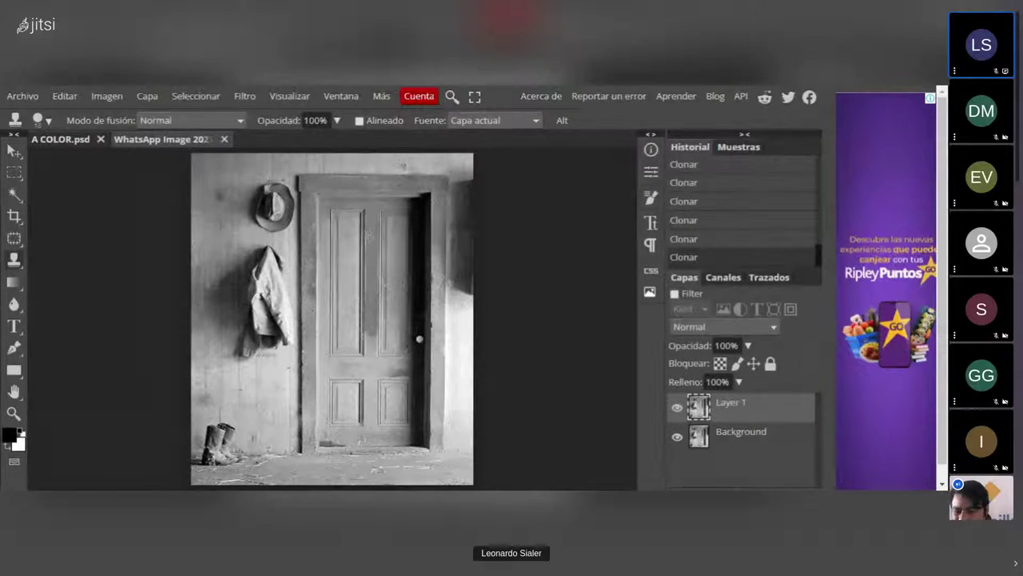
# Compare the clone-retouched door photo with the original by repeatedly hiding and showing Layer 1.
pyautogui.click(678, 439)
pyautogui.click(678, 409)
pyautogui.click(678, 409)
pyautogui.click(679, 416)
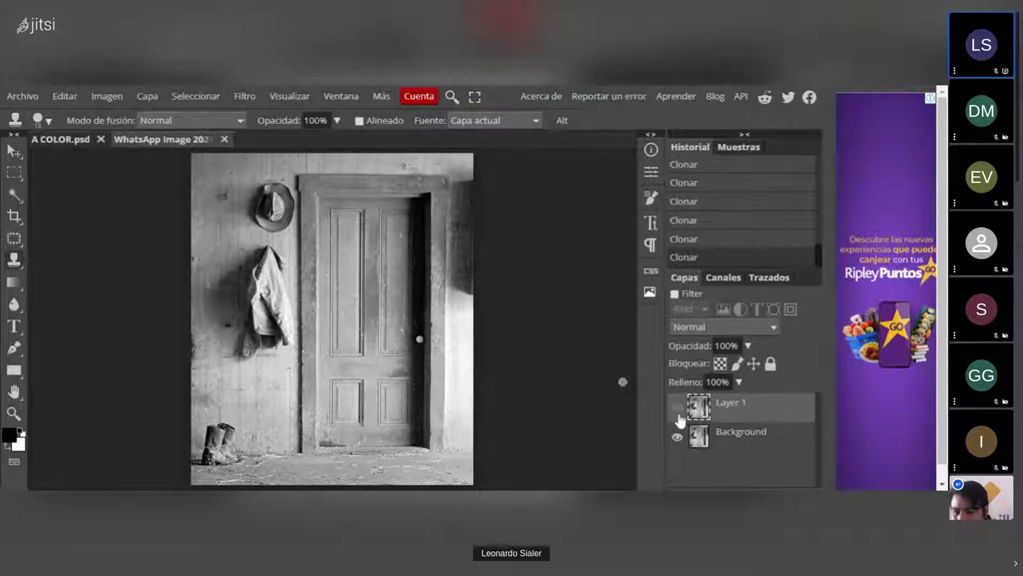
pyautogui.click(678, 415)
pyautogui.click(679, 415)
pyautogui.click(678, 416)
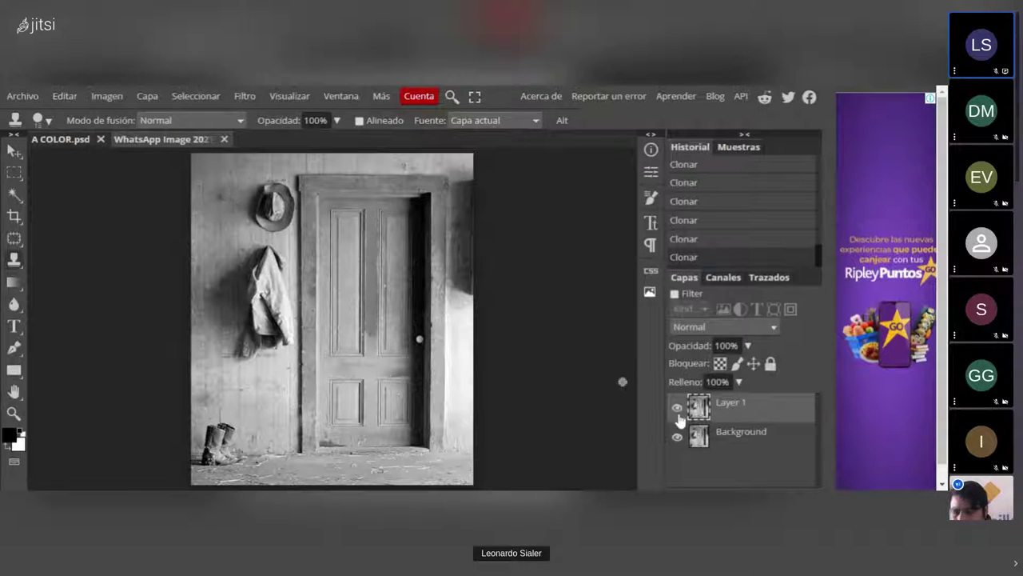
pyautogui.click(679, 416)
pyautogui.click(679, 416)
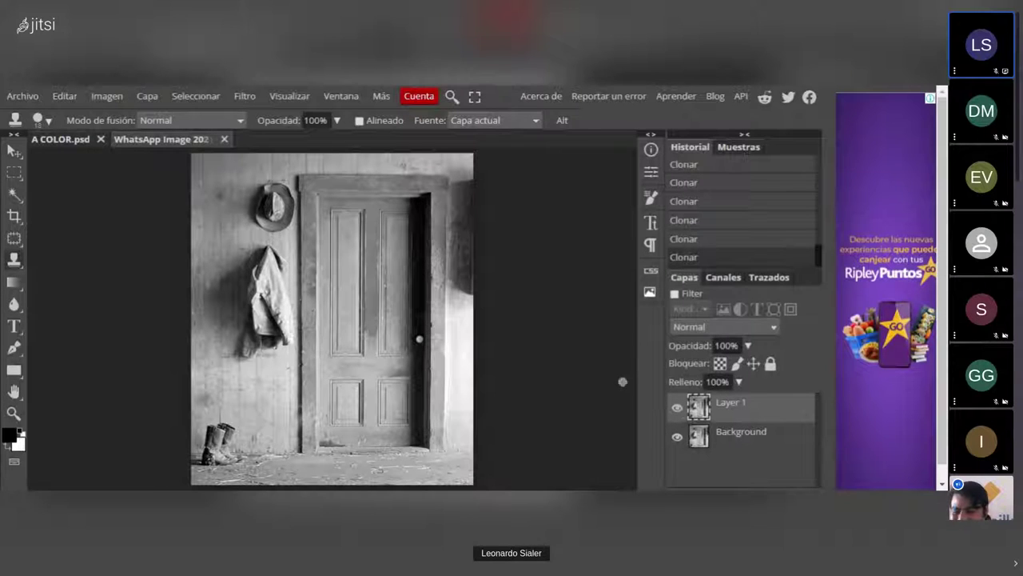
pyautogui.click(678, 416)
pyautogui.click(679, 416)
pyautogui.click(679, 416)
pyautogui.click(679, 416)
pyautogui.click(679, 415)
pyautogui.click(679, 416)
pyautogui.click(679, 415)
pyautogui.click(679, 415)
pyautogui.click(679, 415)
pyautogui.click(678, 416)
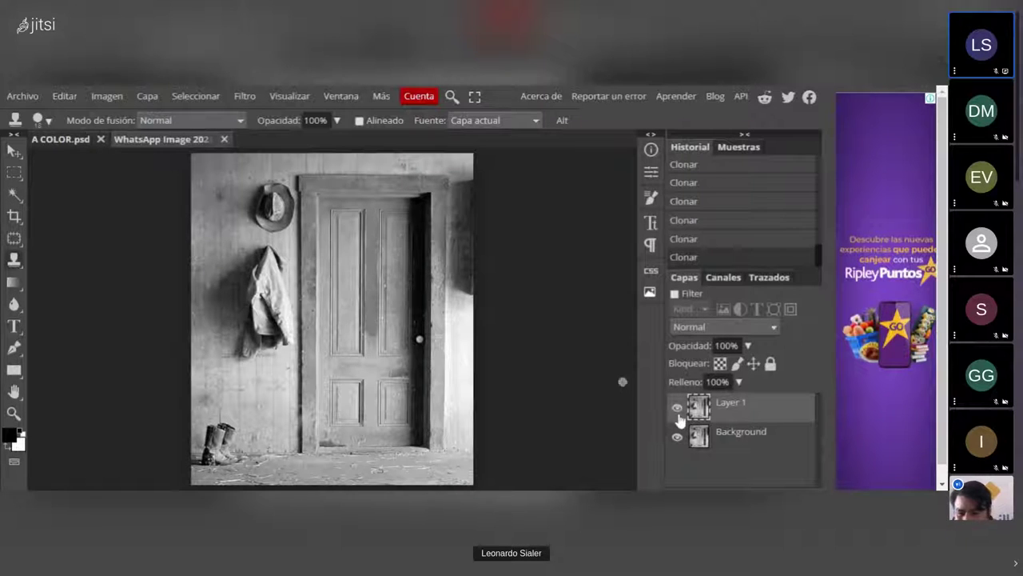
pyautogui.click(679, 416)
pyautogui.click(679, 416)
pyautogui.click(678, 416)
pyautogui.click(678, 416)
pyautogui.click(678, 416)
pyautogui.click(678, 416)
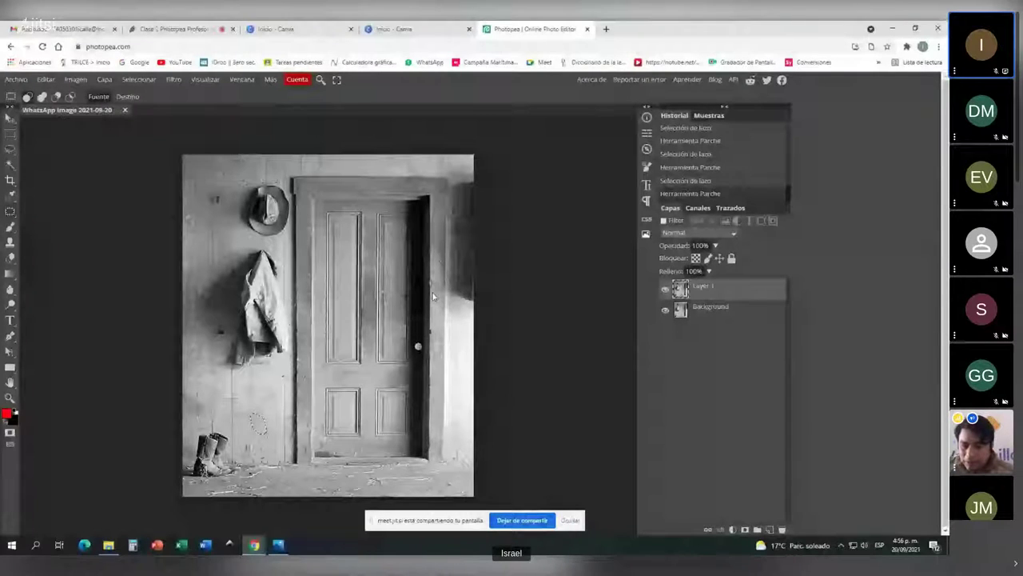
# Toggle the visibility of Layer 1 in the patched photo to check it against the untouched Background.
pyautogui.click(664, 290)
pyautogui.click(665, 292)
pyautogui.click(664, 292)
pyautogui.click(665, 292)
pyautogui.click(664, 292)
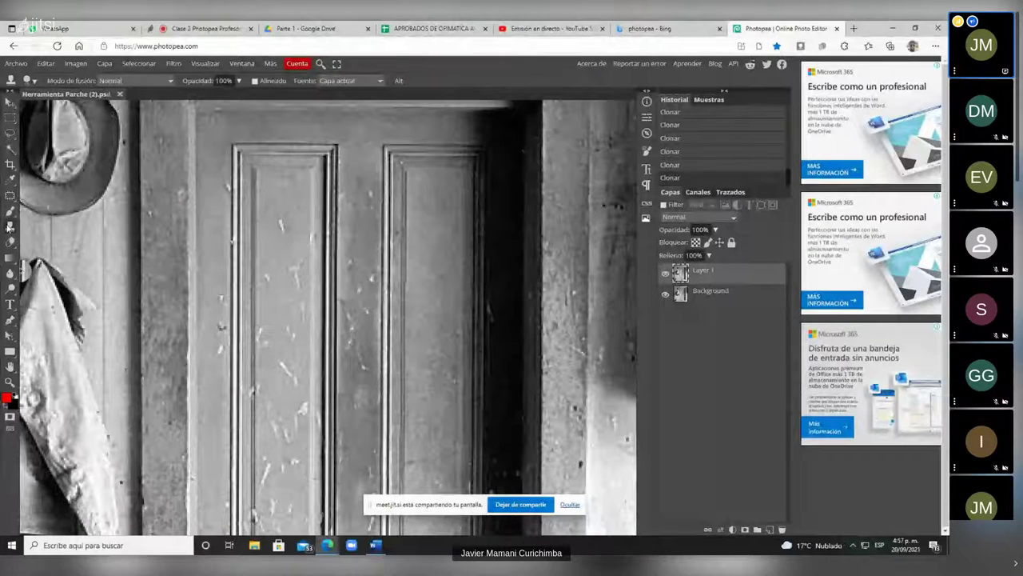
# Undo and redo the last clone stroke to compare the dark door opening with and without it.
pyautogui.scroll(-3, 448, 296)
pyautogui.scroll(2, 504, 289)
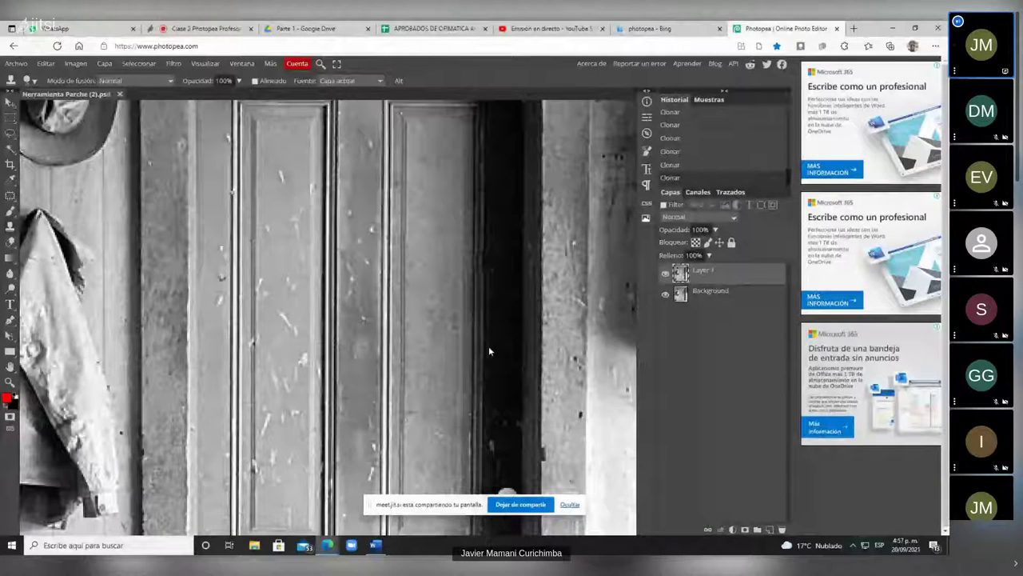
pyautogui.hotkey('ctrl', 'z')
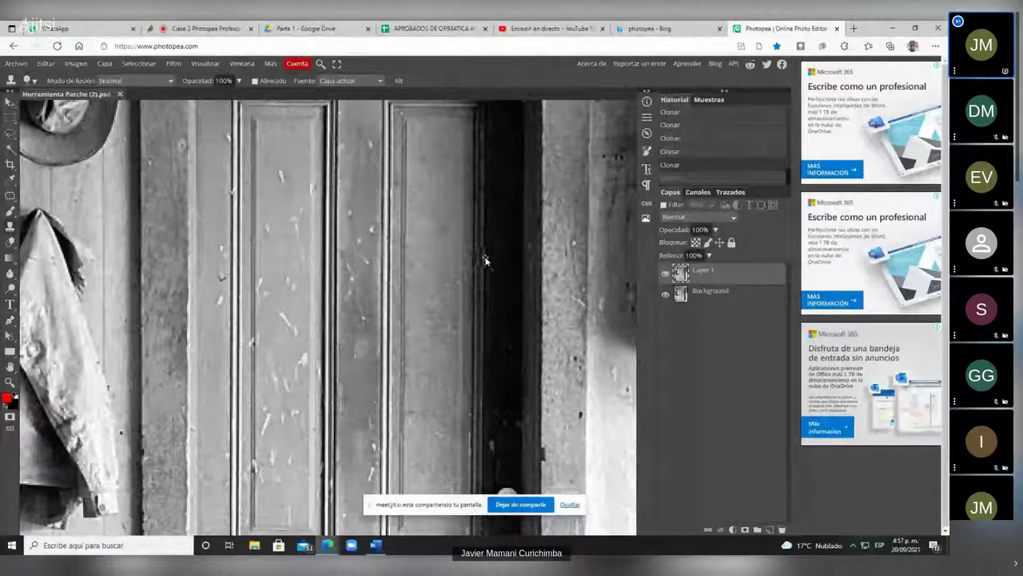
pyautogui.hotkey('ctrl', 'shift', 'z')
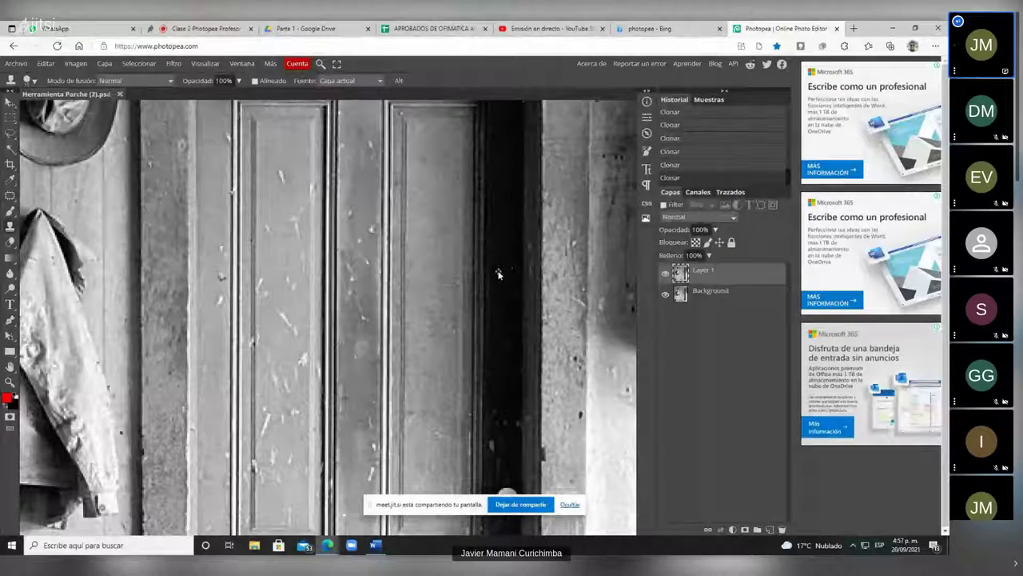
pyautogui.hotkey('ctrl', 'z')
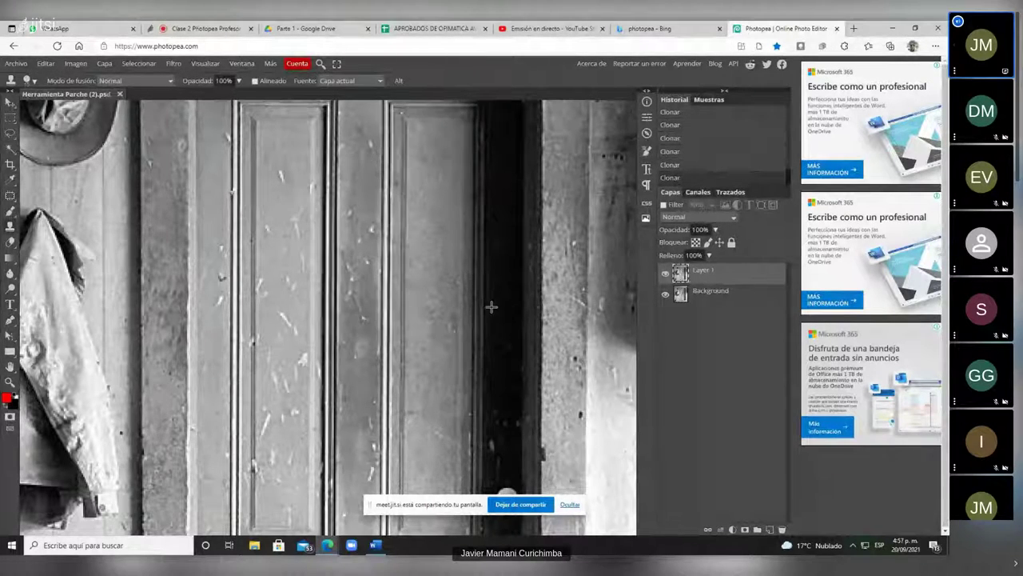
# Patch a small blemished area near the top of the door's central stile with the Patch tool and deselect it.
pyautogui.scroll(-5, 491, 303)
pyautogui.scroll(5, 369, 302)
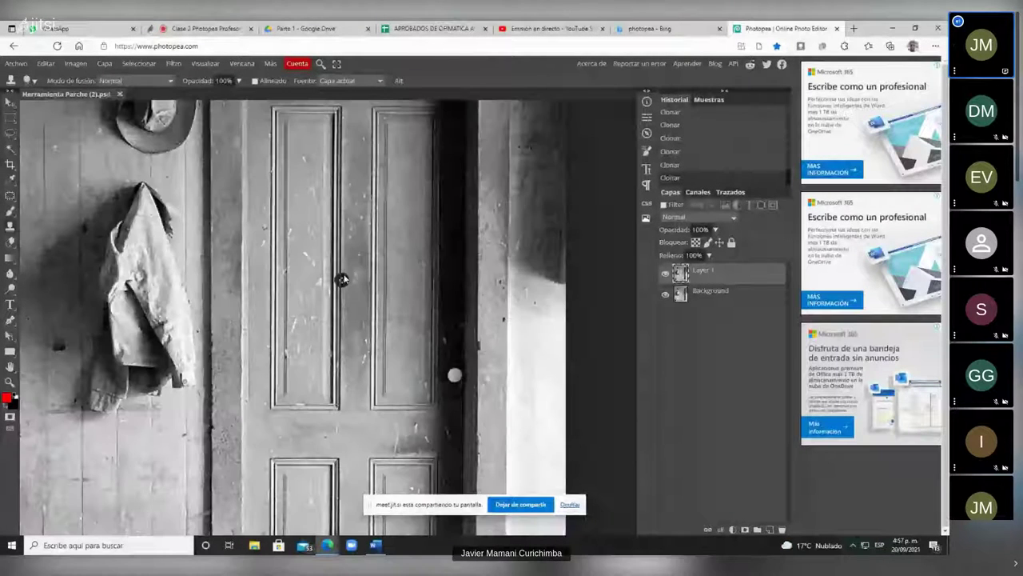
pyautogui.scroll(2, 341, 279)
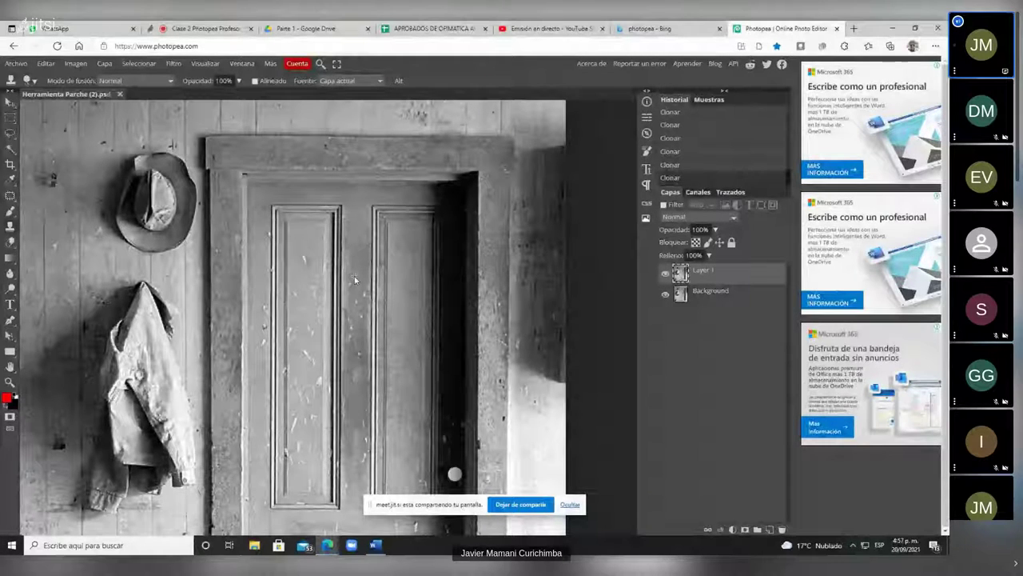
pyautogui.click(9, 198)
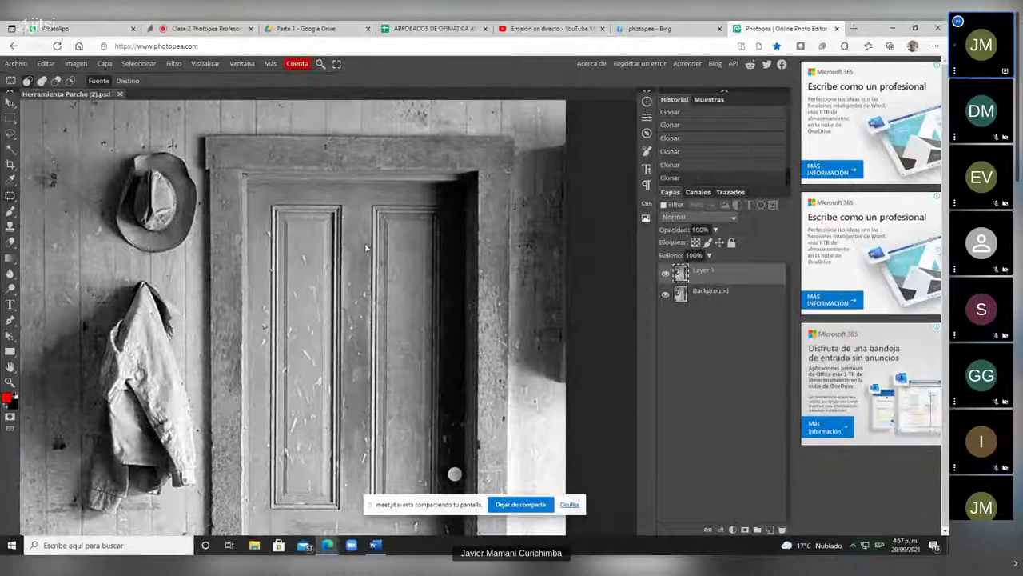
pyautogui.moveTo(348, 227); pyautogui.dragTo(358, 231)
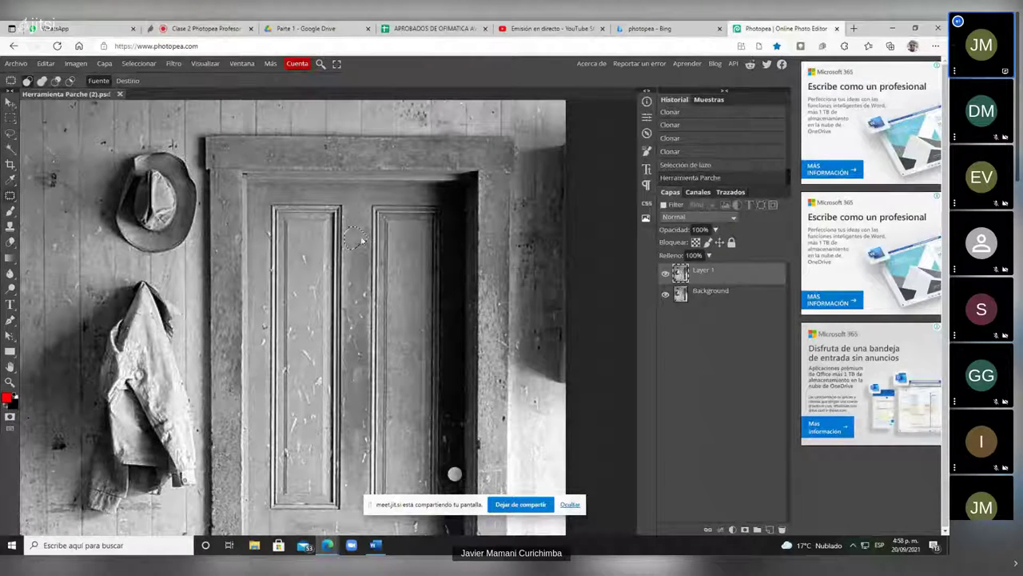
pyautogui.hotkey('ctrl', 'd')
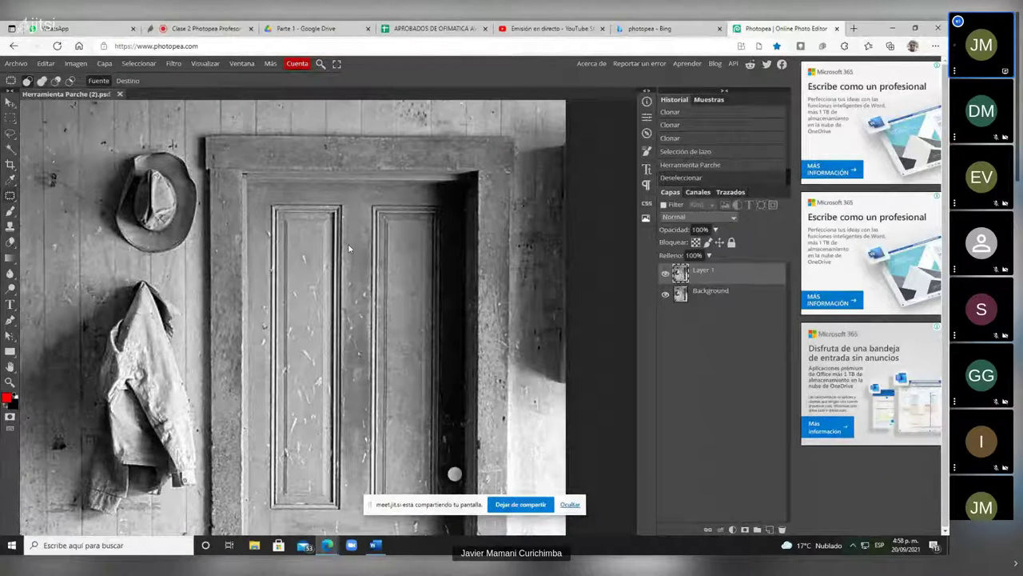
# Clone clean wood over the marks on the upper part of the door's central stile with the Clone Stamp.
pyautogui.scroll(2, 355, 243)
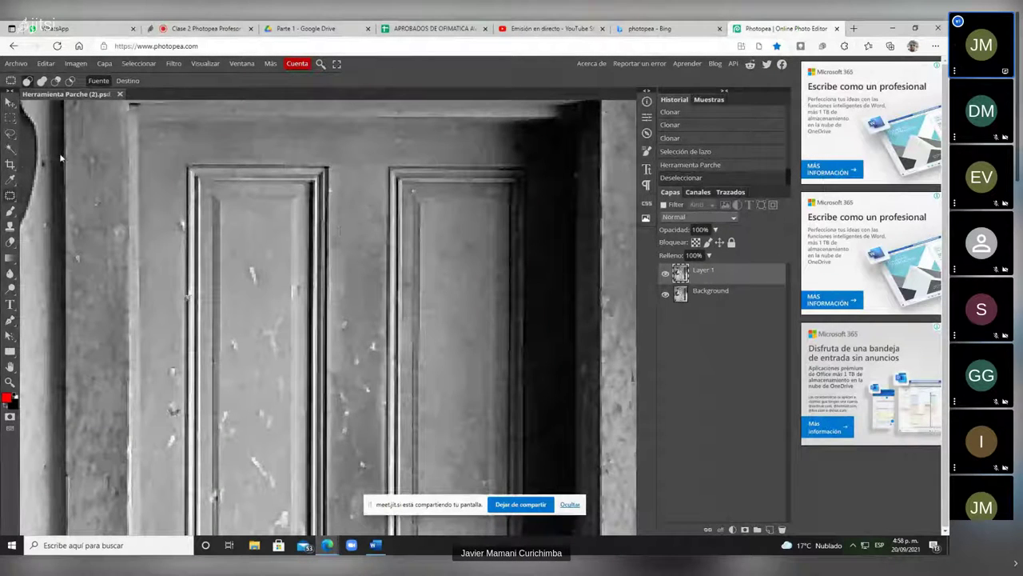
pyautogui.click(11, 226)
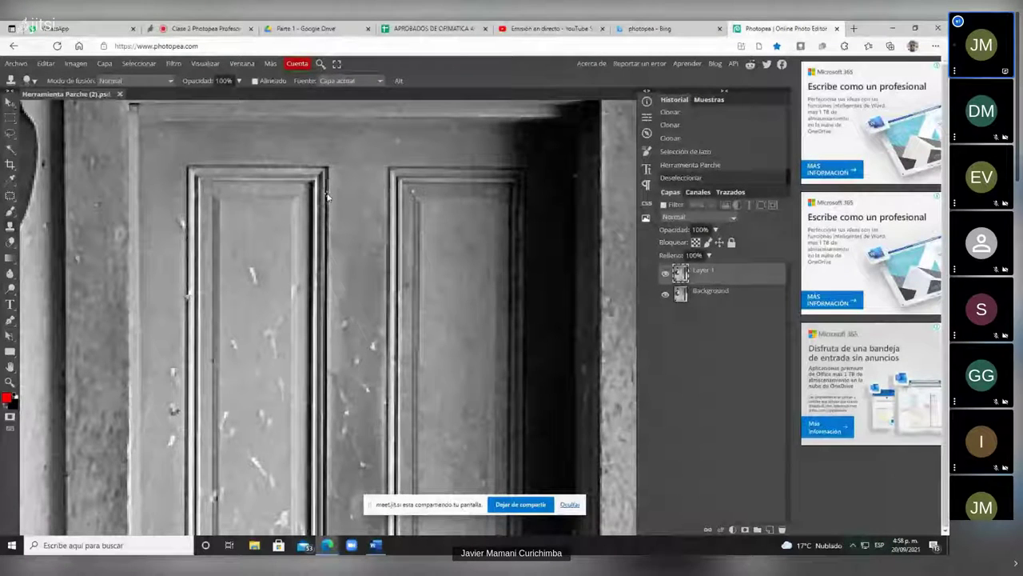
pyautogui.click(328, 202)
pyautogui.scroll(-2, 359, 261)
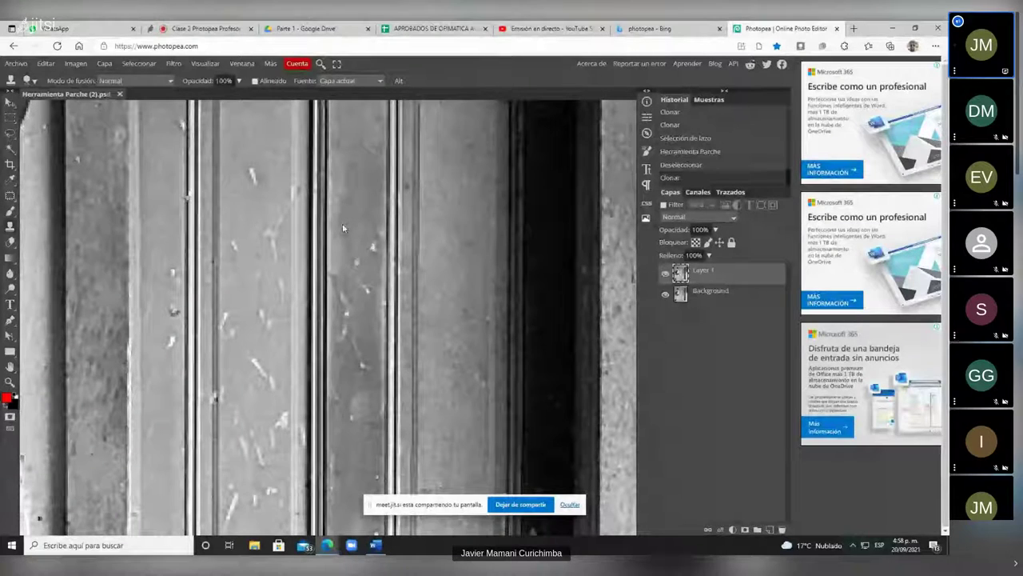
pyautogui.click(345, 230)
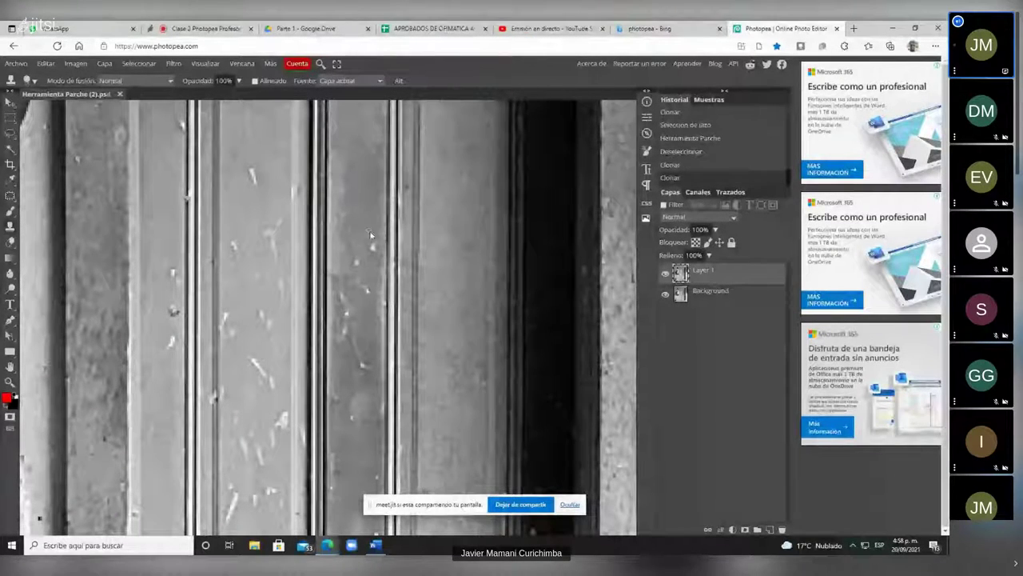
pyautogui.click(372, 242)
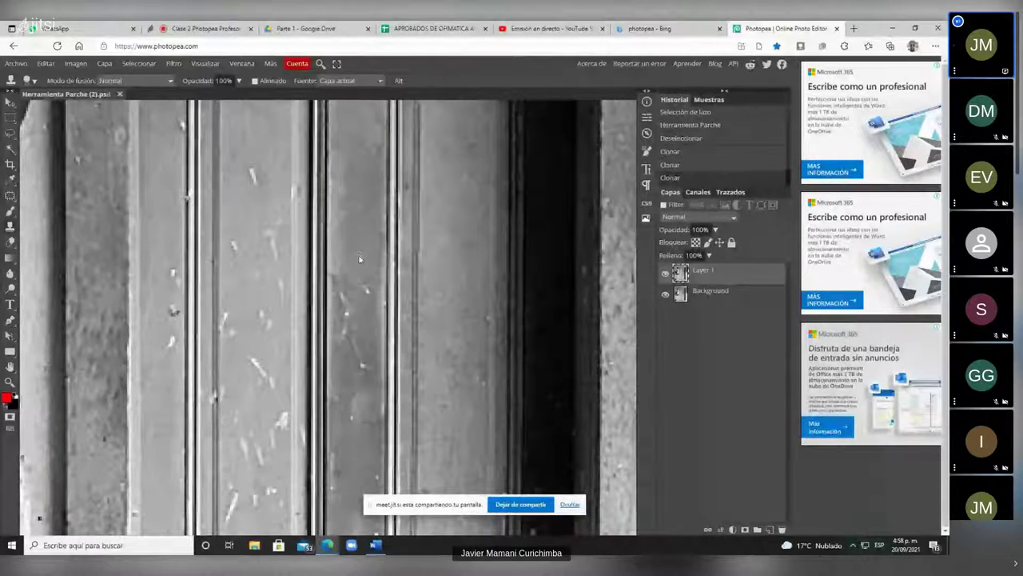
# Blend the cloned area on the door's central stile with an oval Patch tool selection and deselect it.
pyautogui.click(10, 195)
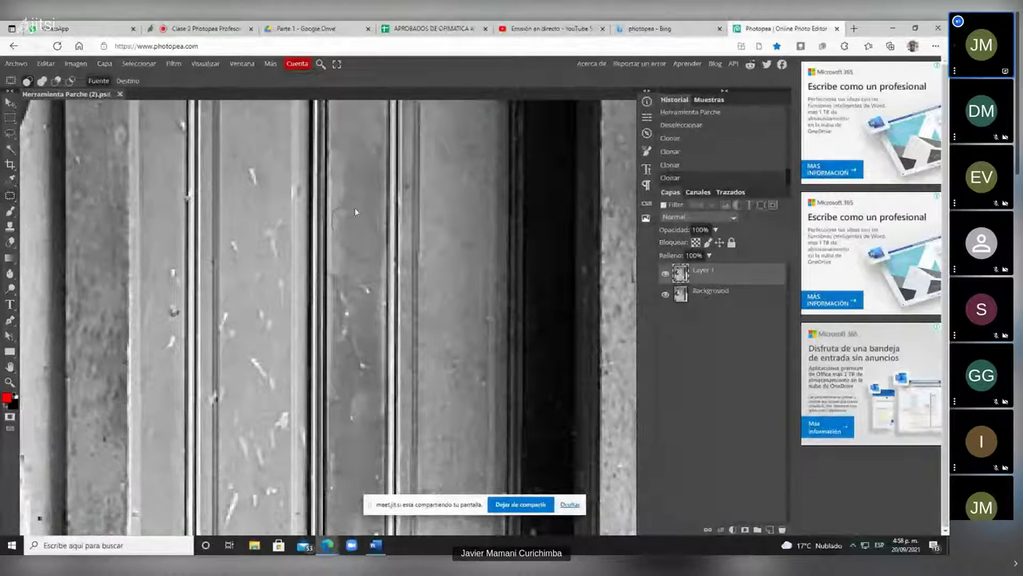
pyautogui.moveTo(350, 203); pyautogui.dragTo(373, 214)
pyautogui.hotkey('ctrl', 'z')
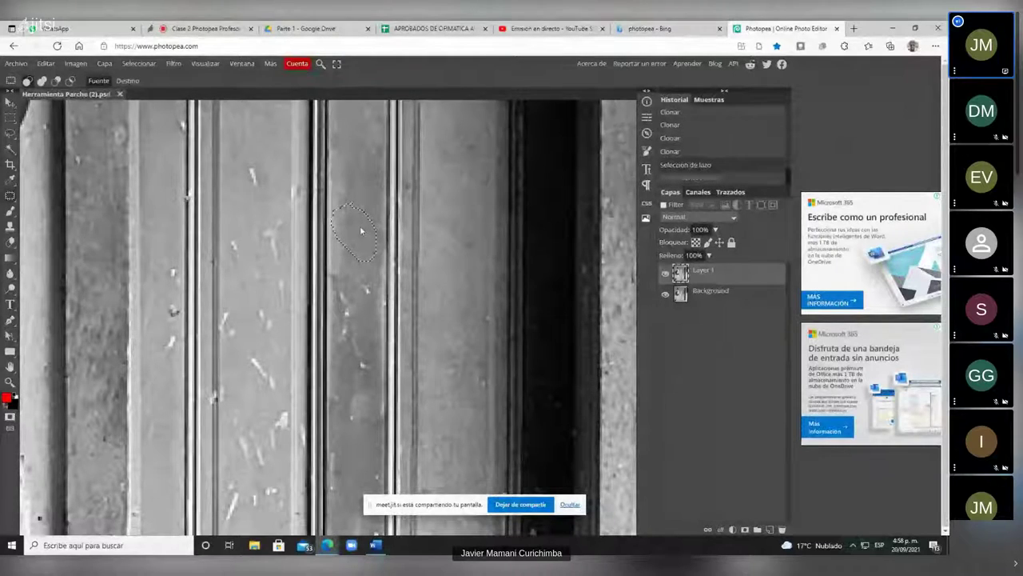
pyautogui.hotkey('ctrl', 'shift', 'z')
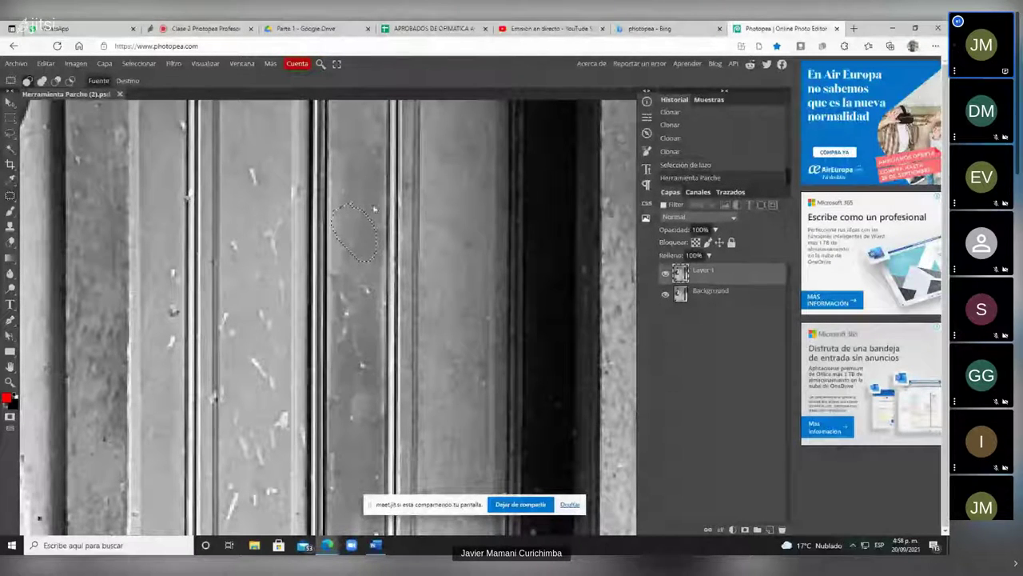
pyautogui.hotkey('ctrl', 'd')
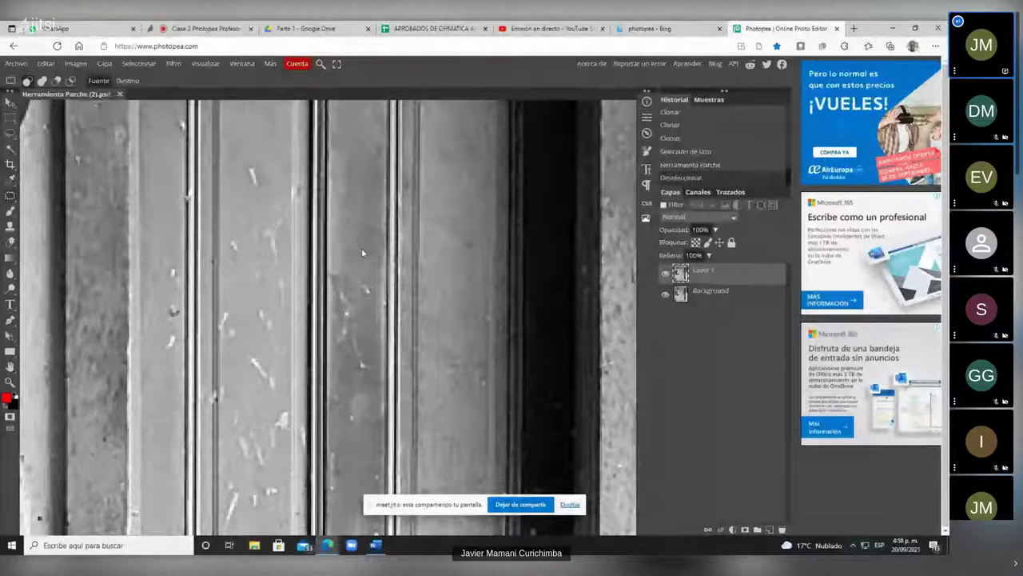
# Clone out the white scratches midway down the door's central stile with the Clone Stamp.
pyautogui.scroll(-3, 361, 258)
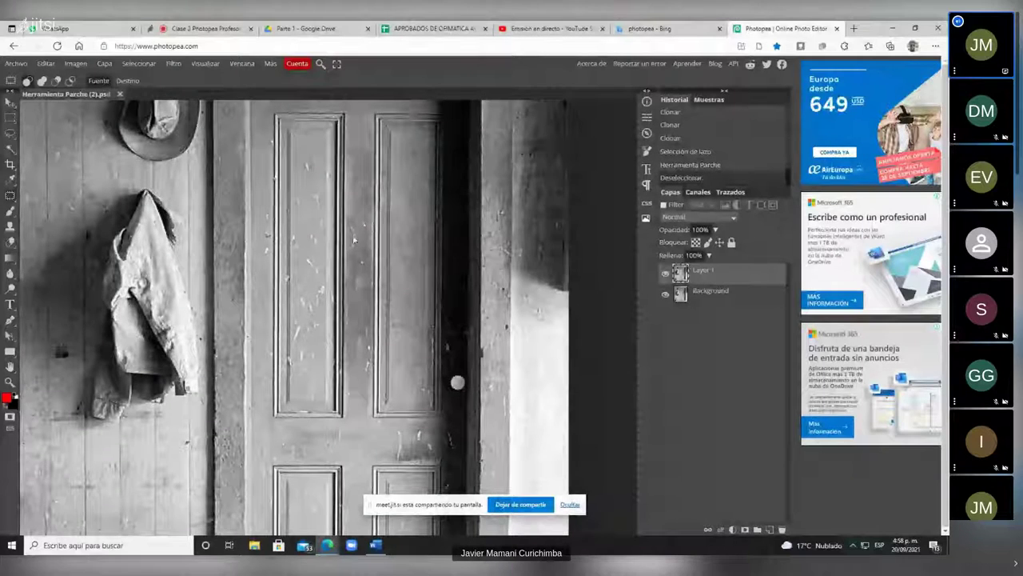
pyautogui.scroll(2, 360, 247)
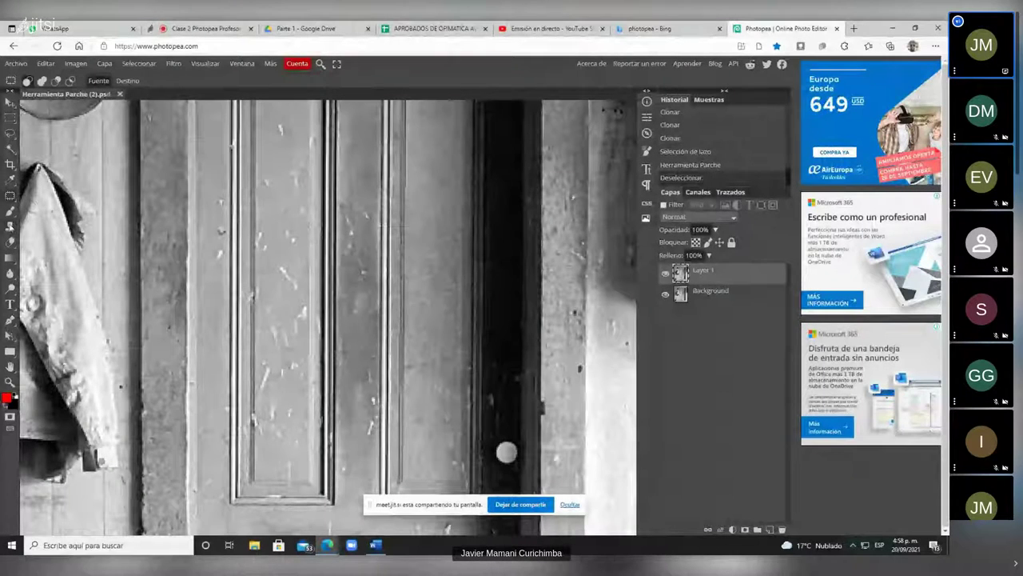
pyautogui.click(10, 227)
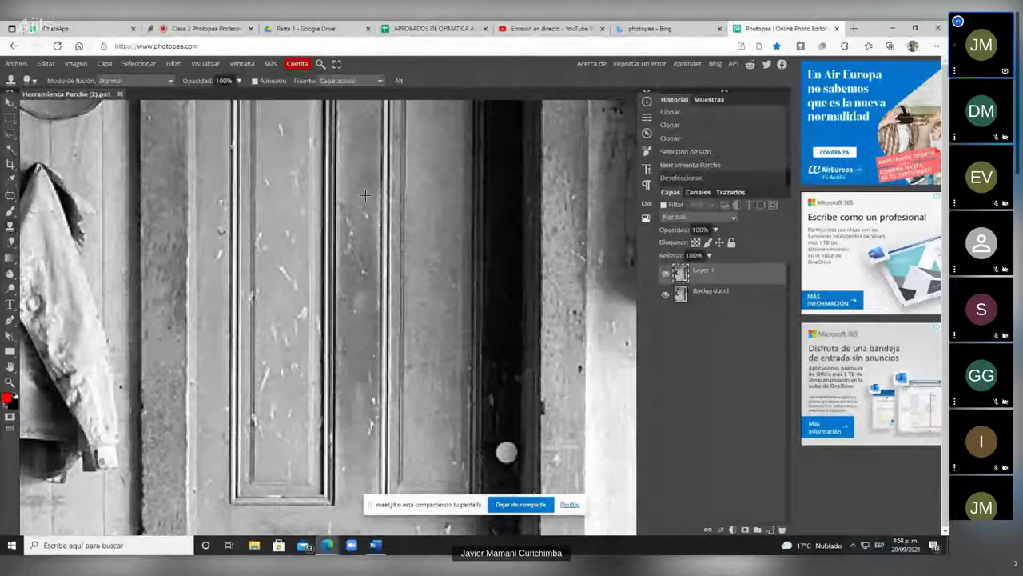
pyautogui.click(356, 219)
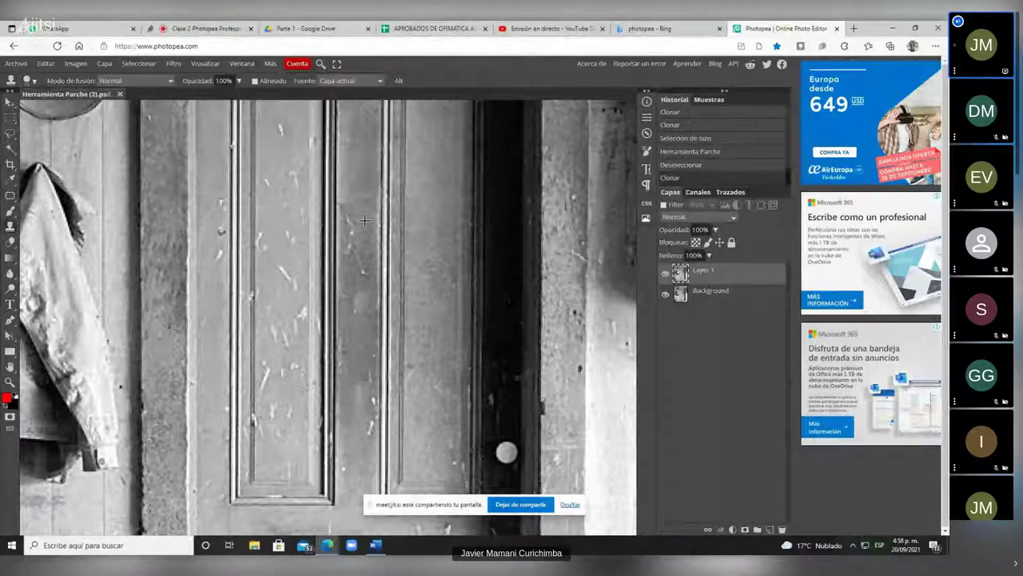
pyautogui.click(361, 238)
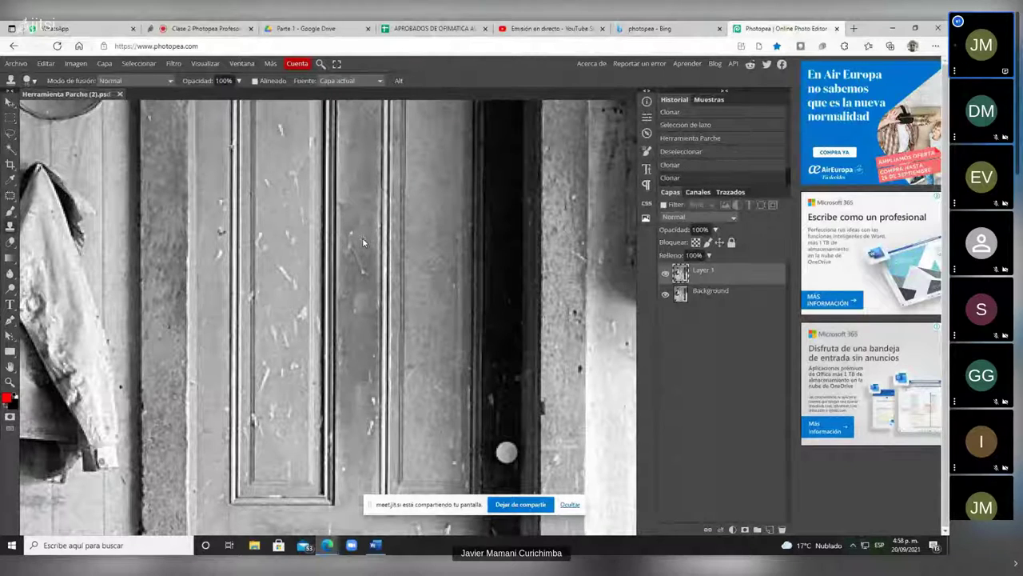
pyautogui.click(359, 238)
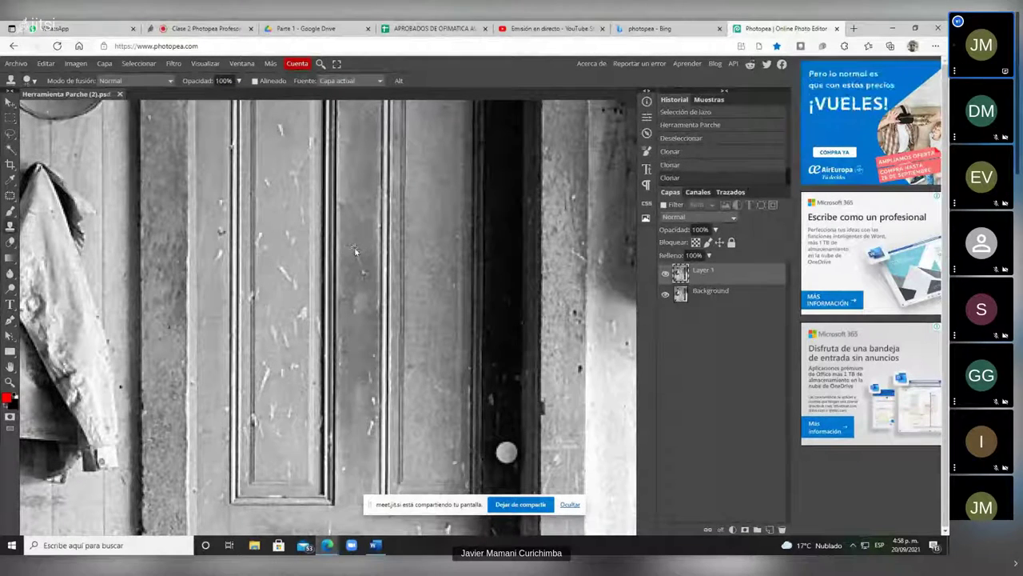
pyautogui.click(358, 254)
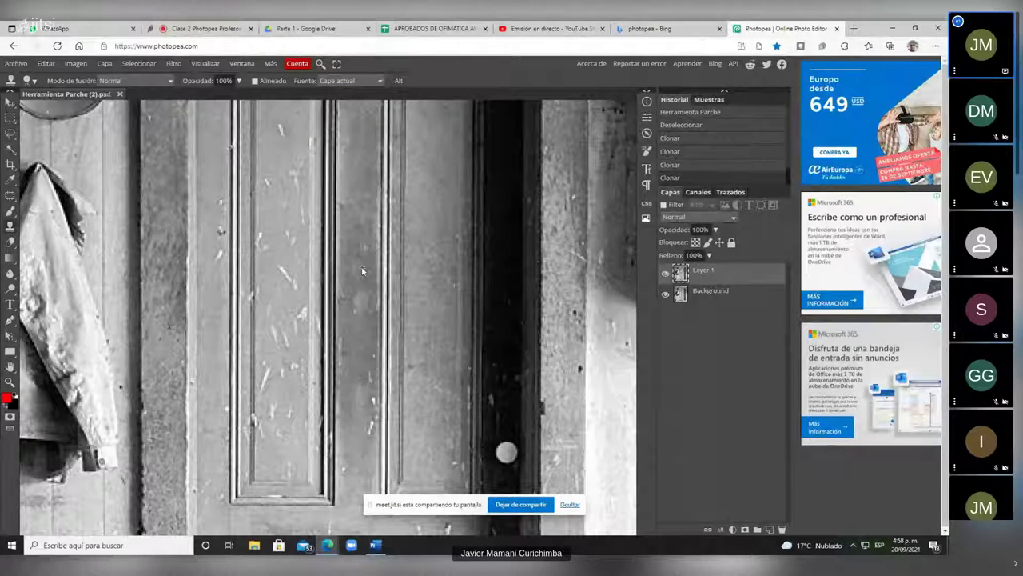
pyautogui.click(362, 270)
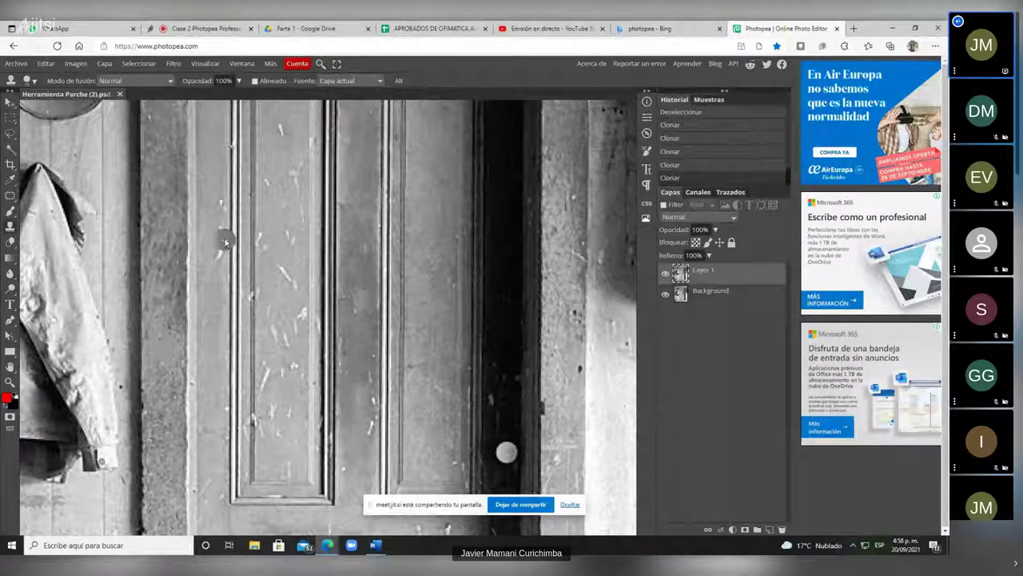
# Patch a tall narrow area over the cloned marks on the door's central stile, deselect it and view the whole photo.
pyautogui.click(9, 195)
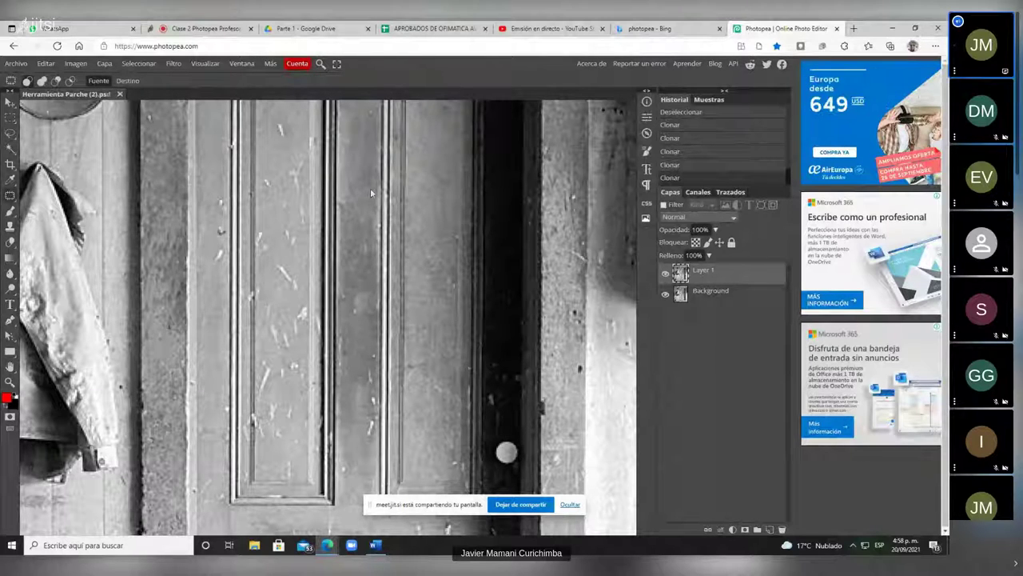
pyautogui.moveTo(359, 177); pyautogui.dragTo(362, 181)
pyautogui.scroll(2, 360, 178)
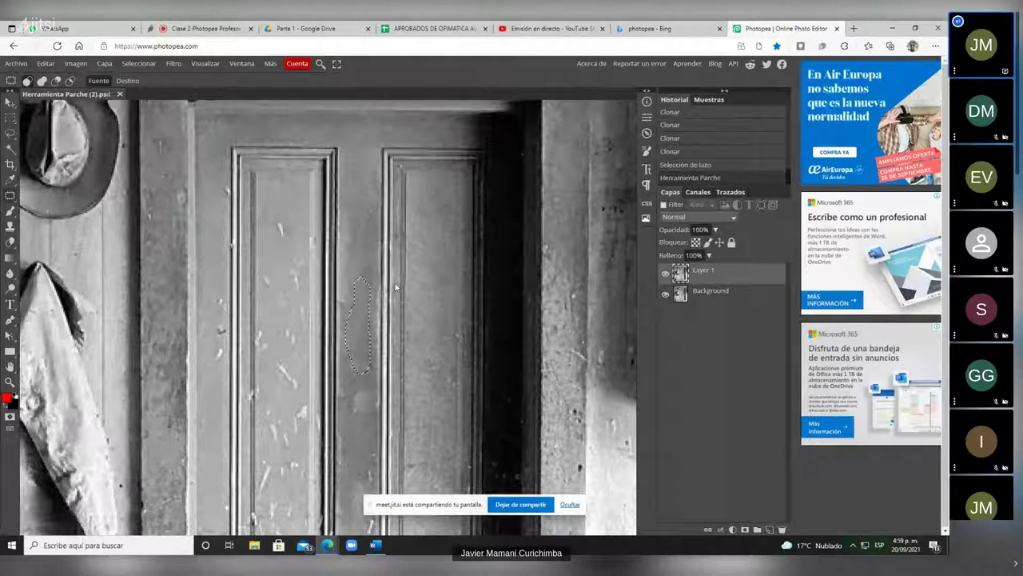
pyautogui.click(396, 286)
pyautogui.scroll(-2, 379, 315)
pyautogui.scroll(-3, 379, 314)
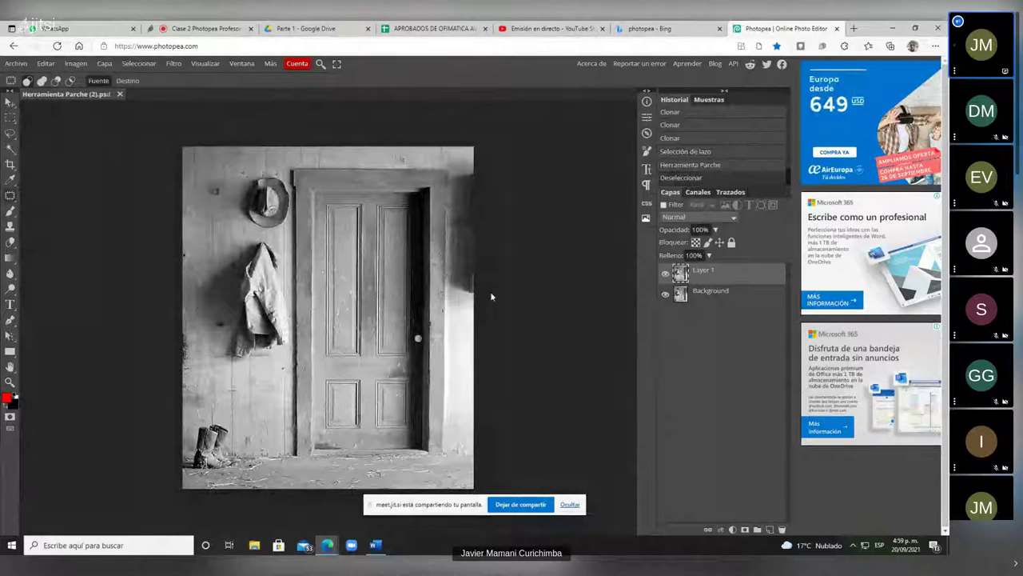
# Compare Layer 1 with the original by toggling its visibility, and patch two small areas midway down the door's central stile.
pyautogui.click(664, 276)
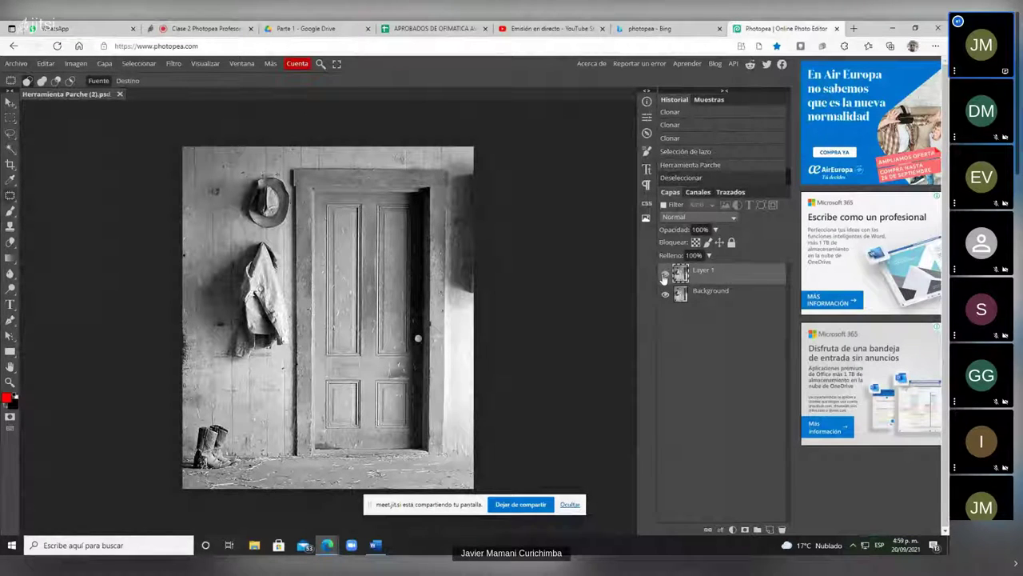
pyautogui.click(664, 276)
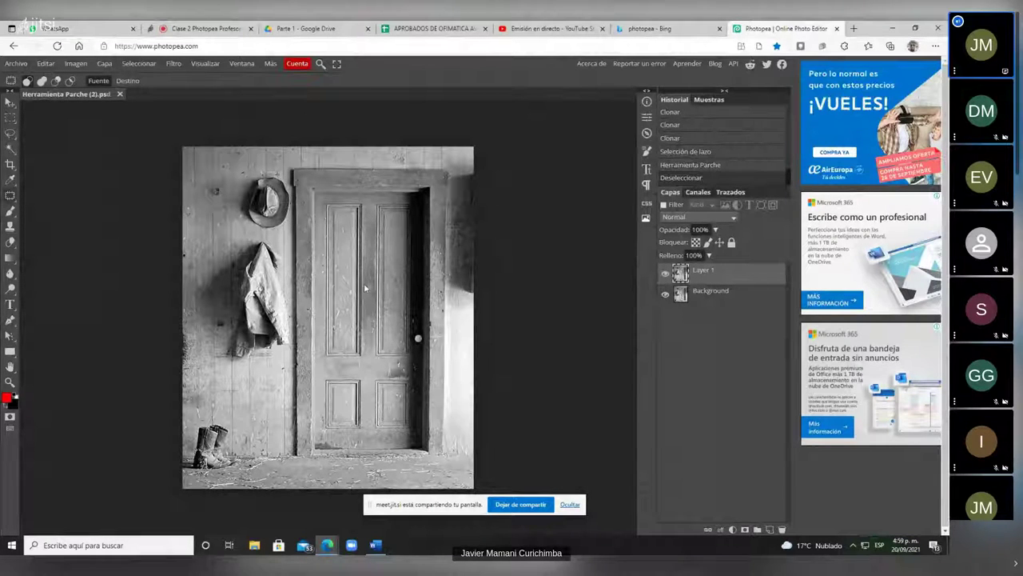
pyautogui.scroll(5, 365, 288)
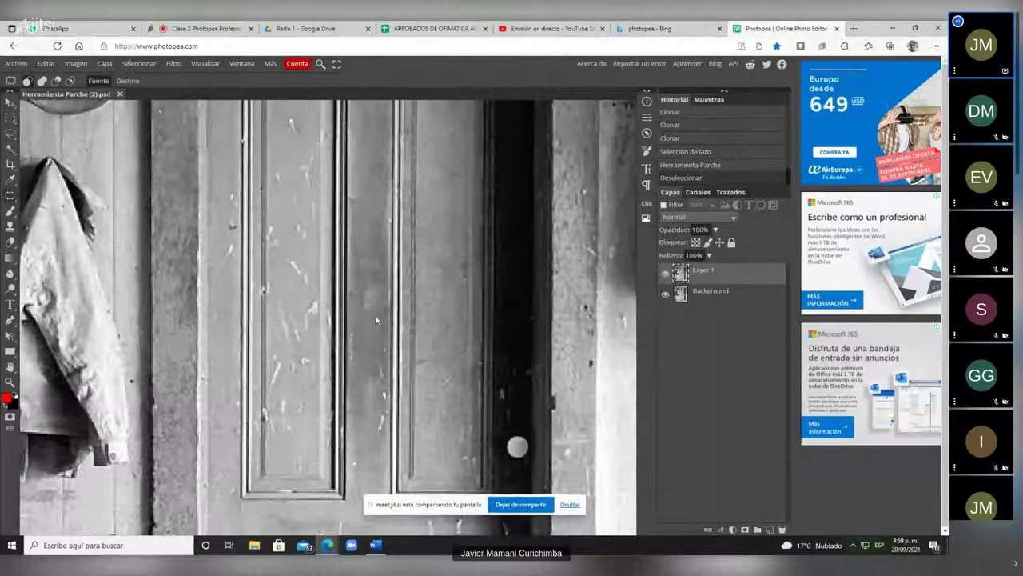
pyautogui.scroll(-1, 371, 326)
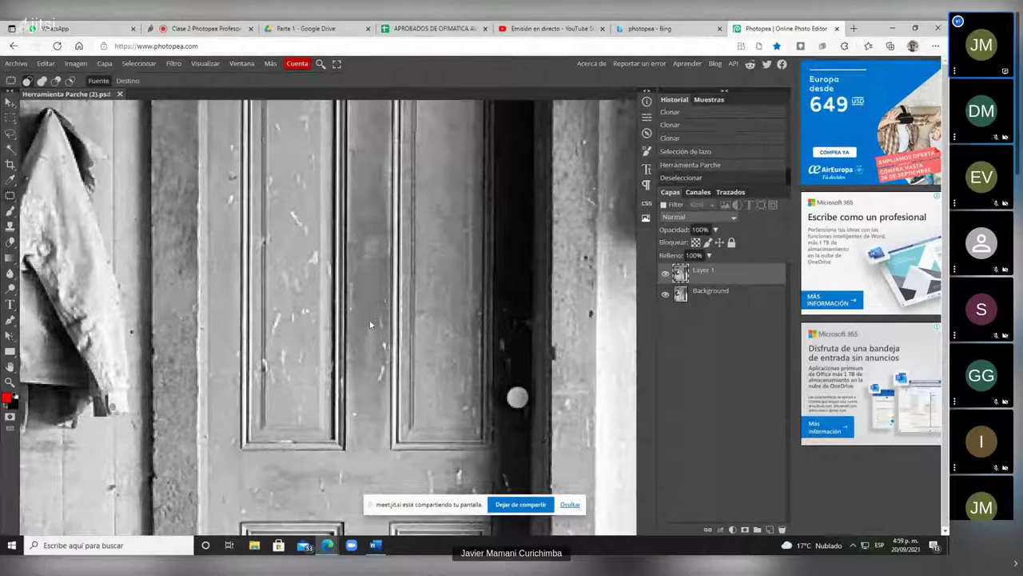
pyautogui.moveTo(367, 240); pyautogui.dragTo(371, 216)
pyautogui.click(366, 213)
pyautogui.moveTo(368, 208); pyautogui.dragTo(372, 185)
pyautogui.click(379, 272)
# Clone clean wood over the white scratches on the lower part of the central stile, beside the right-hand door panel.
pyautogui.scroll(-1, 379, 273)
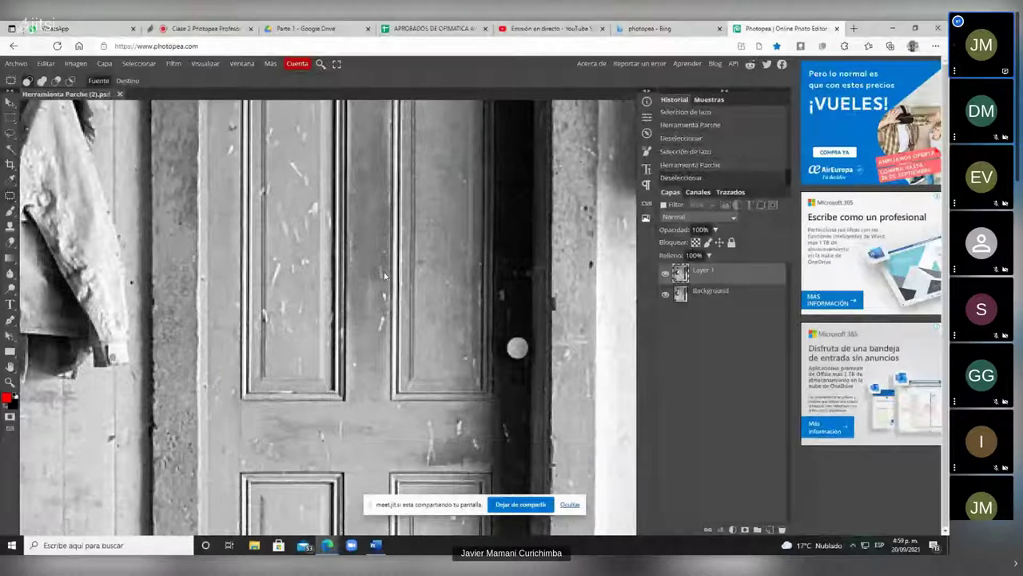
pyautogui.scroll(2, 383, 276)
pyautogui.press('s')
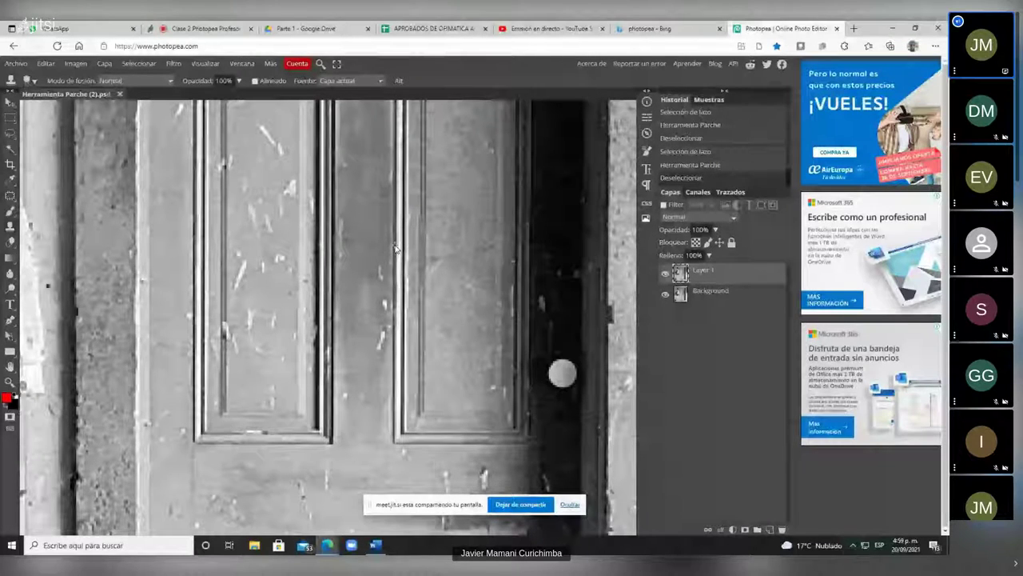
pyautogui.click(377, 270)
pyautogui.click(403, 327)
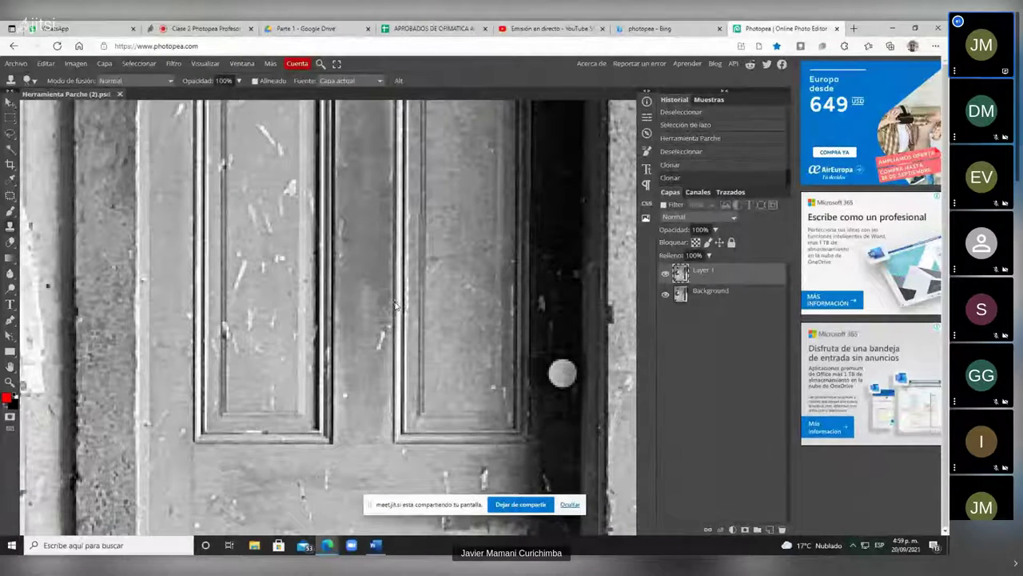
pyautogui.click(394, 304)
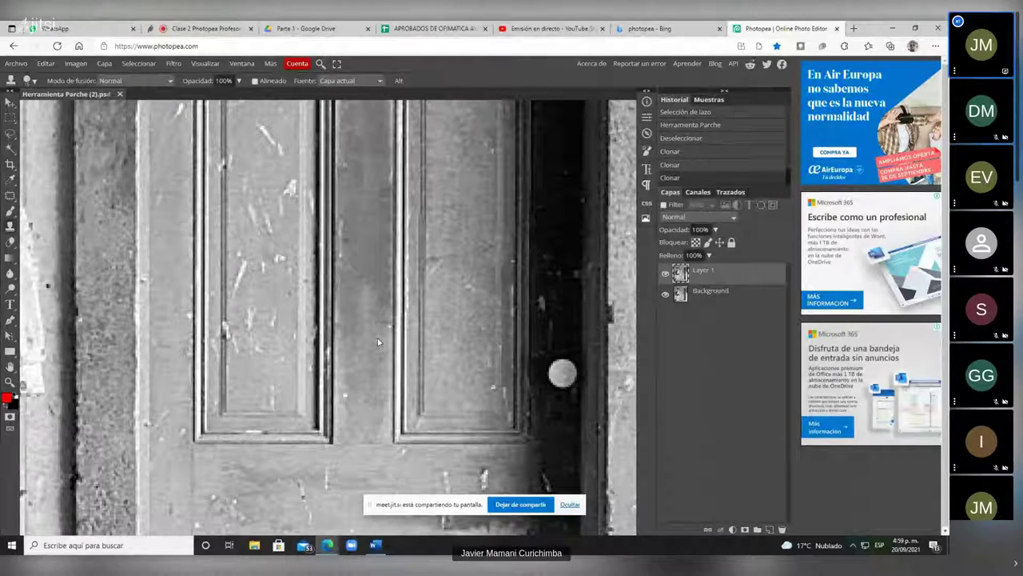
pyautogui.click(367, 389)
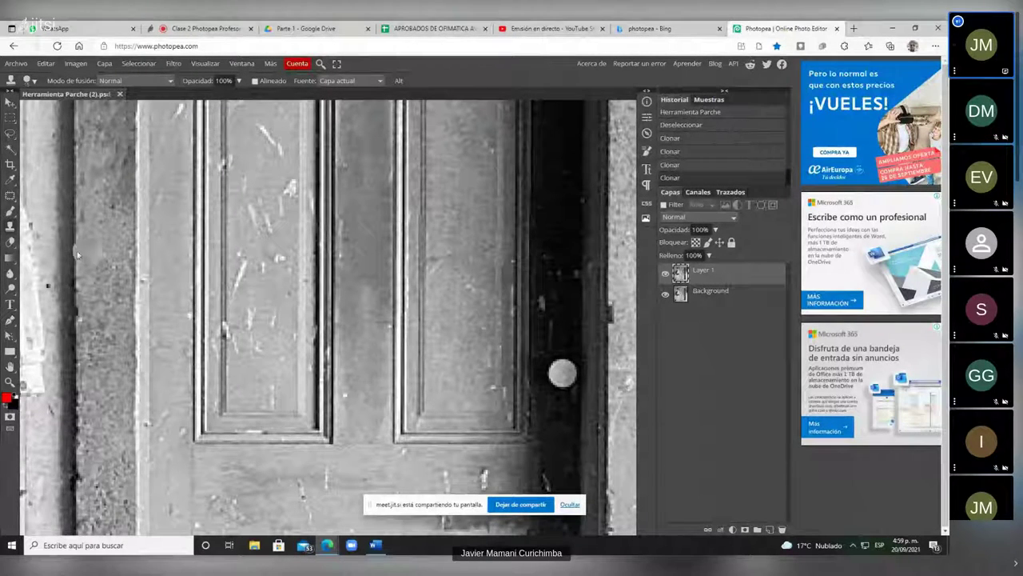
# Try a patch over a small area on the lower central stile, undo it and clear the selection.
pyautogui.click(11, 241)
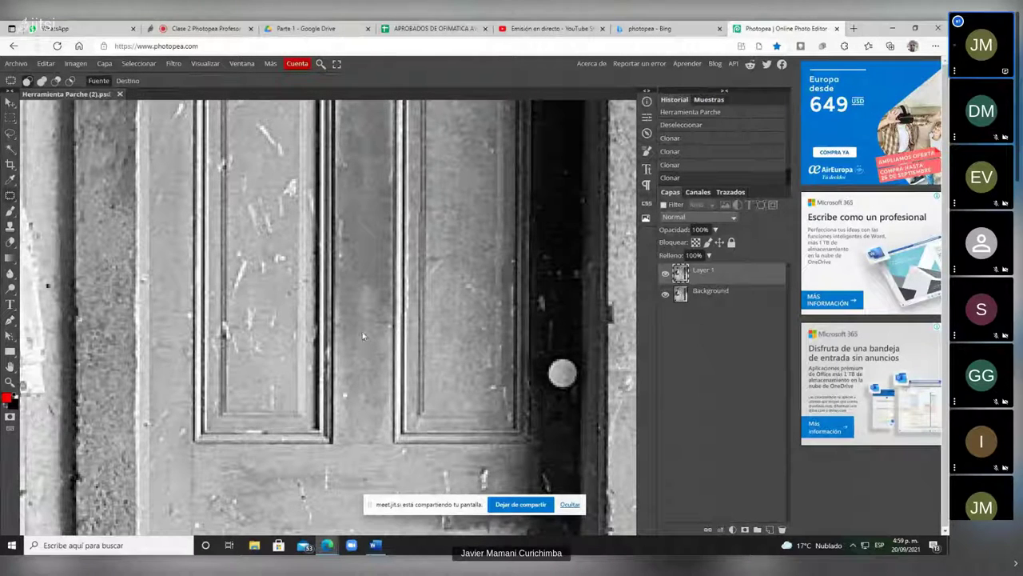
pyautogui.moveTo(372, 334); pyautogui.dragTo(396, 422)
pyautogui.hotkey('ctrl', 'd')
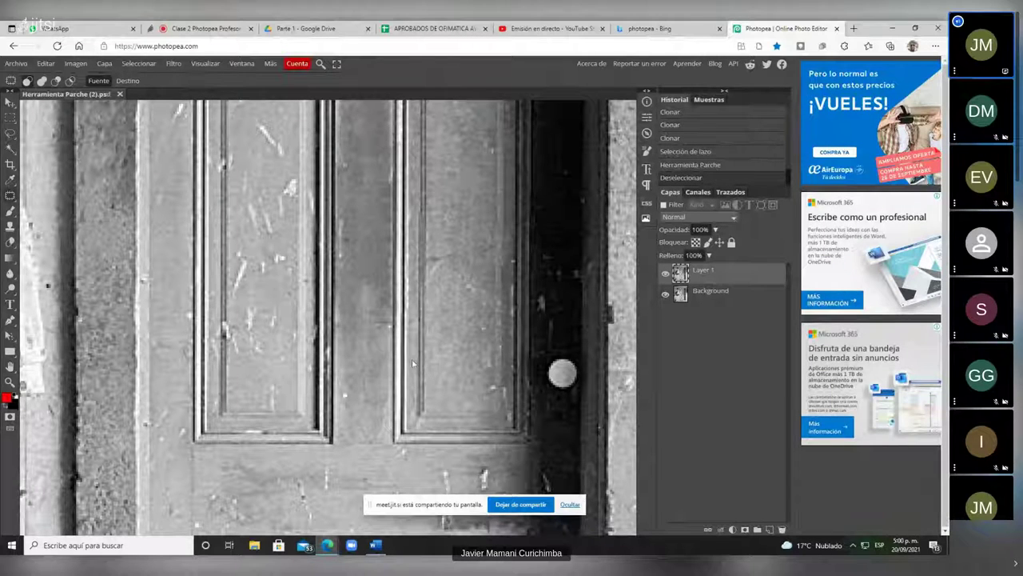
pyautogui.hotkey('ctrl', 'z')
pyautogui.hotkey('ctrl', 'z')
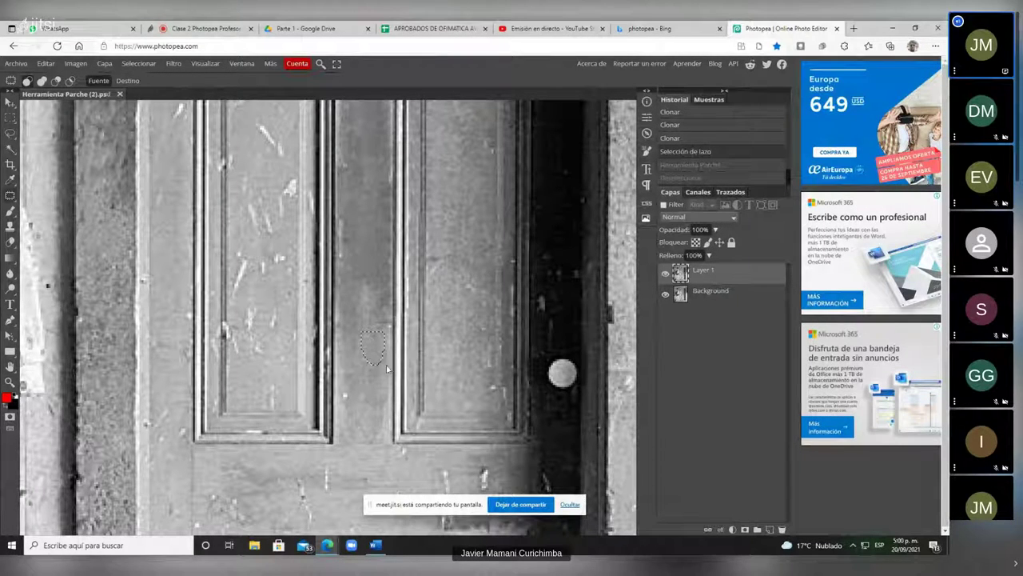
pyautogui.hotkey('ctrl', 'd')
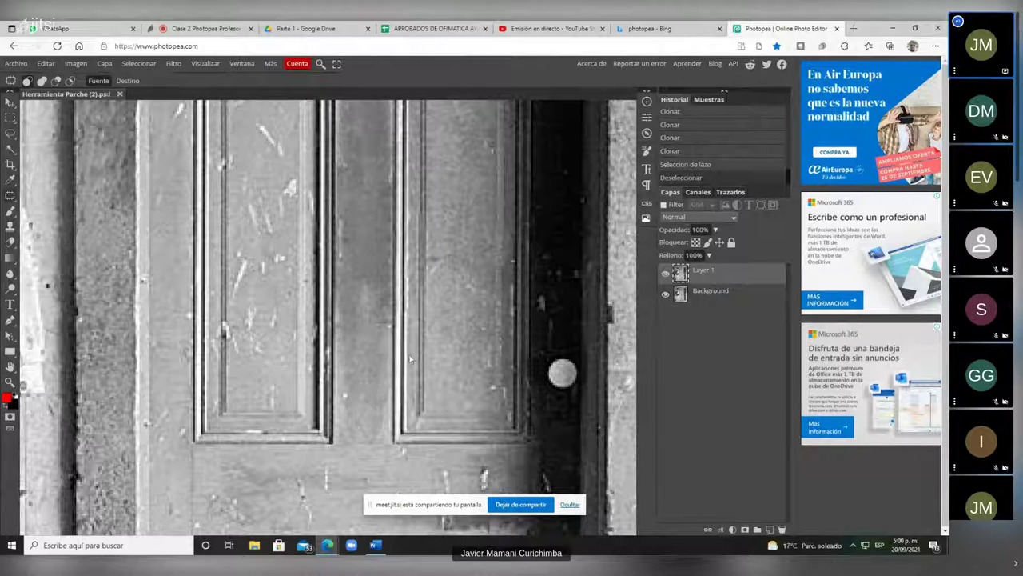
# Clone out the marks along the central stile's edge next to the left door panel with the Clone Stamp.
pyautogui.scroll(-5, 410, 359)
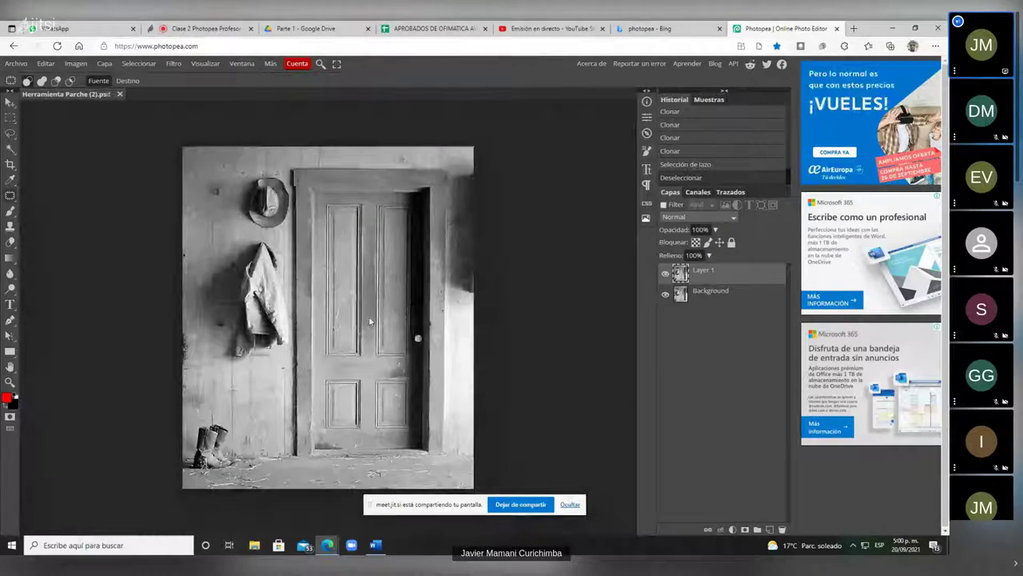
pyautogui.scroll(6, 370, 321)
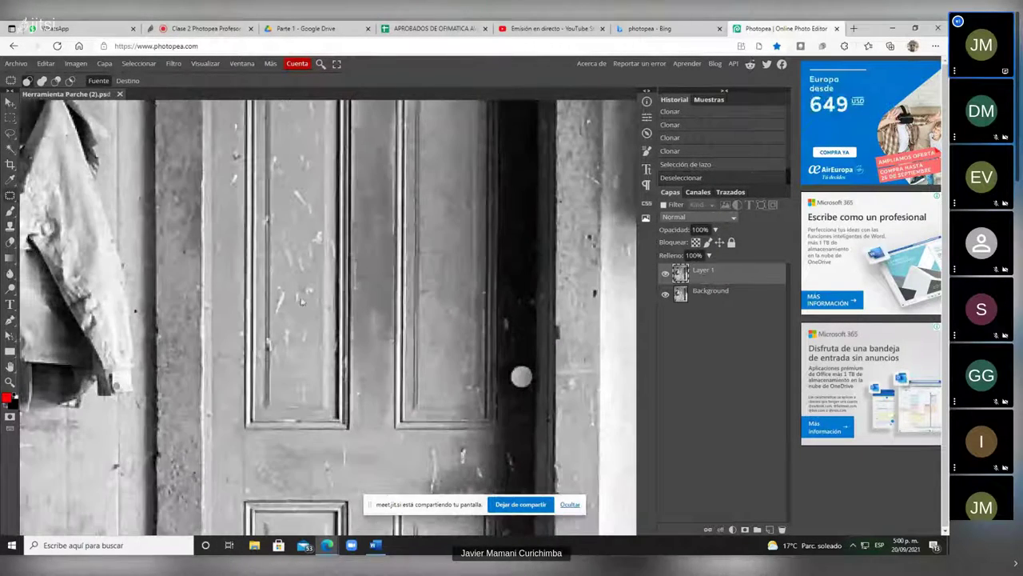
pyautogui.scroll(2, 289, 281)
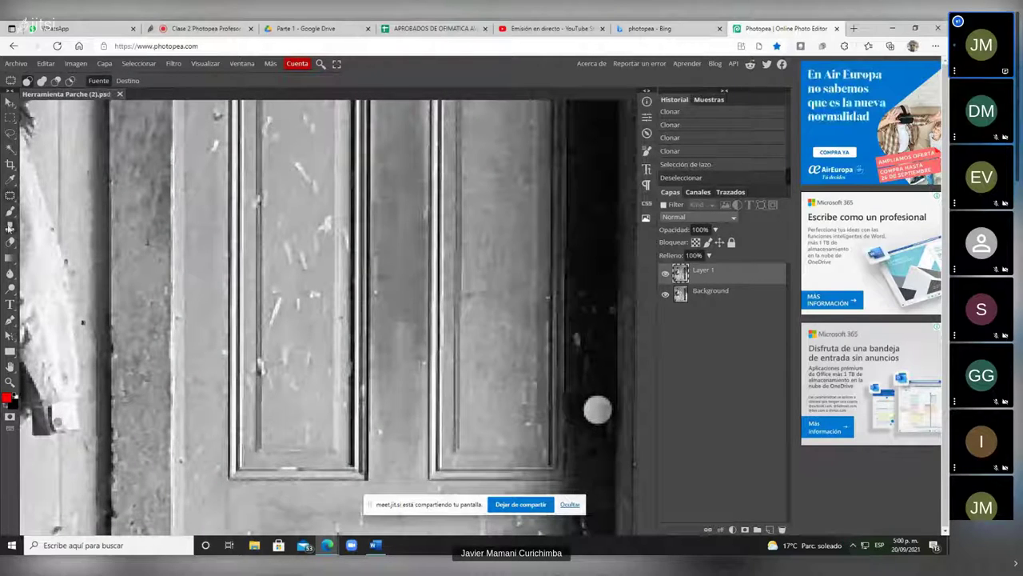
pyautogui.press('s')
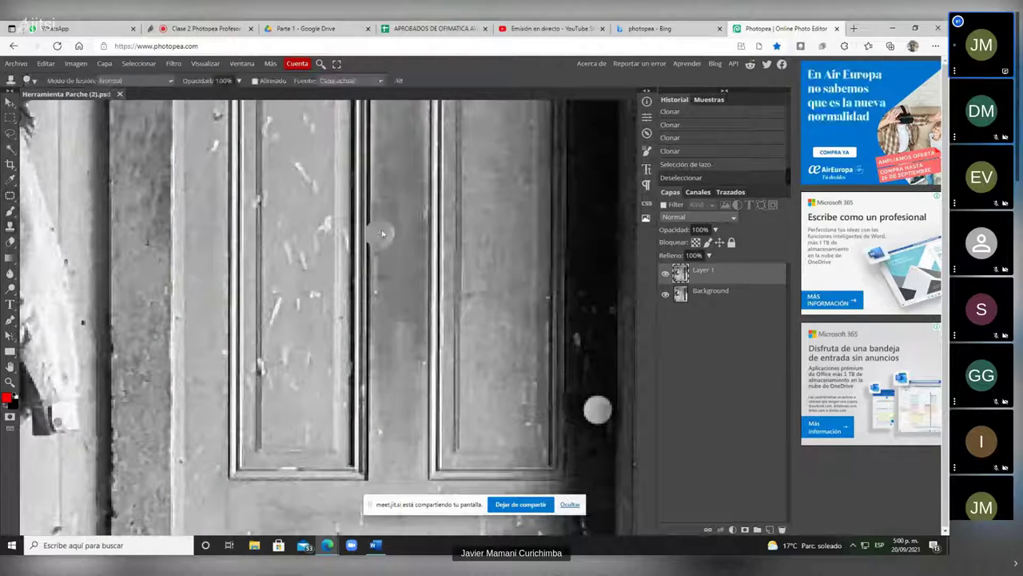
pyautogui.click(367, 270)
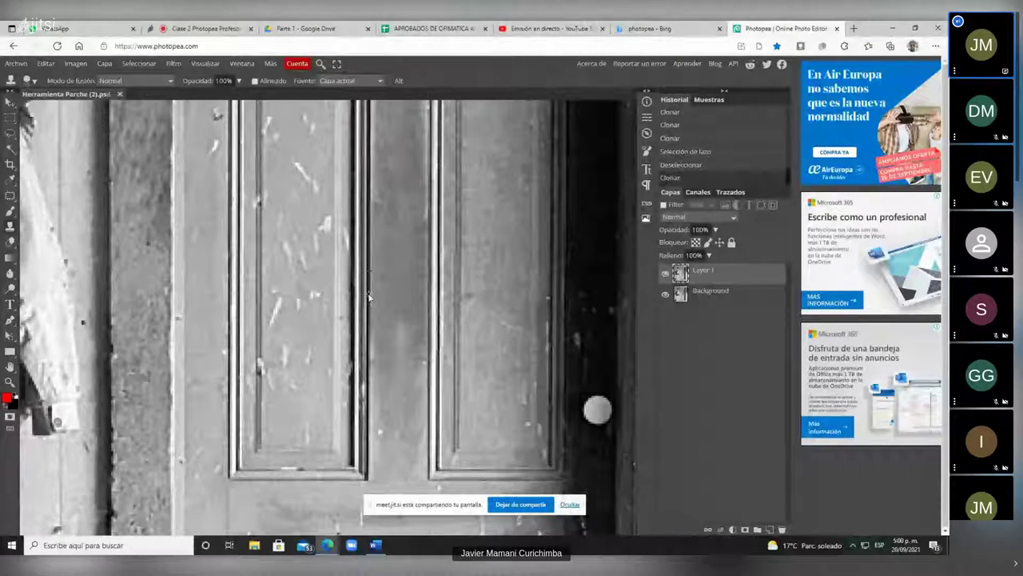
pyautogui.click(368, 297)
pyautogui.scroll(-2, 396, 372)
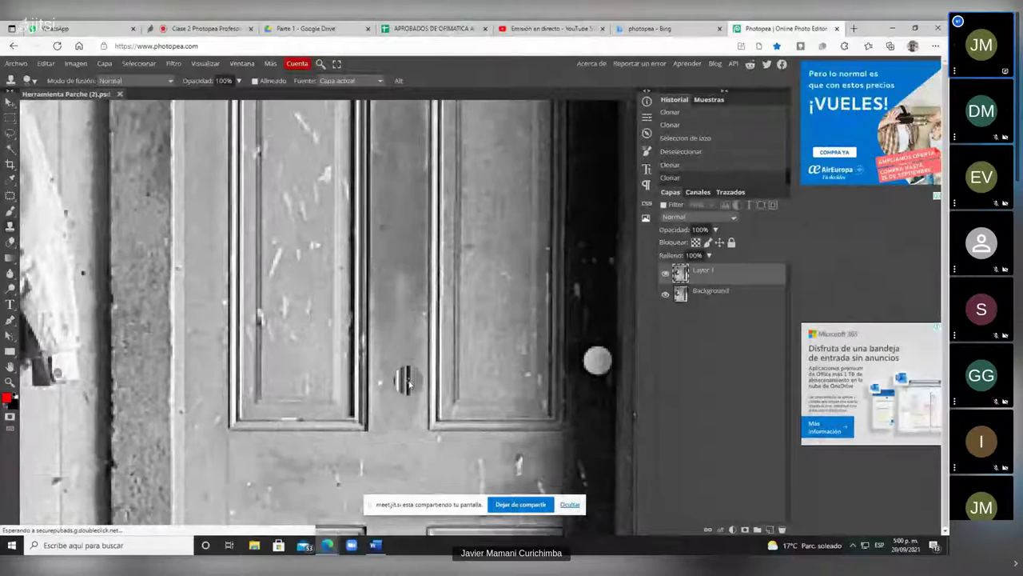
# Clone out the white spot near the lower end of the central stile, redoing the stroke once, and check the whole photo.
pyautogui.click(383, 332)
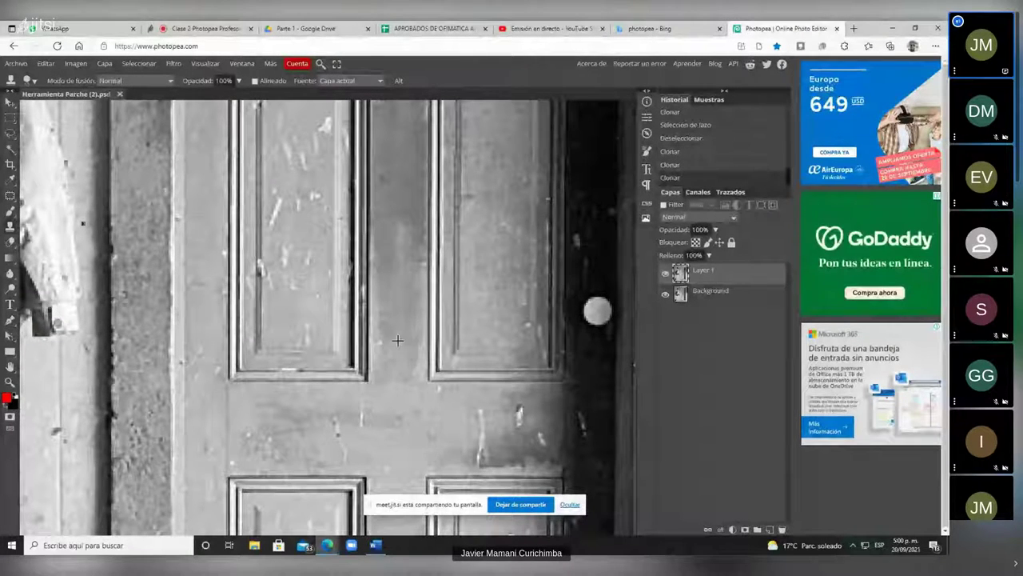
pyautogui.hotkey('ctrl', 'z')
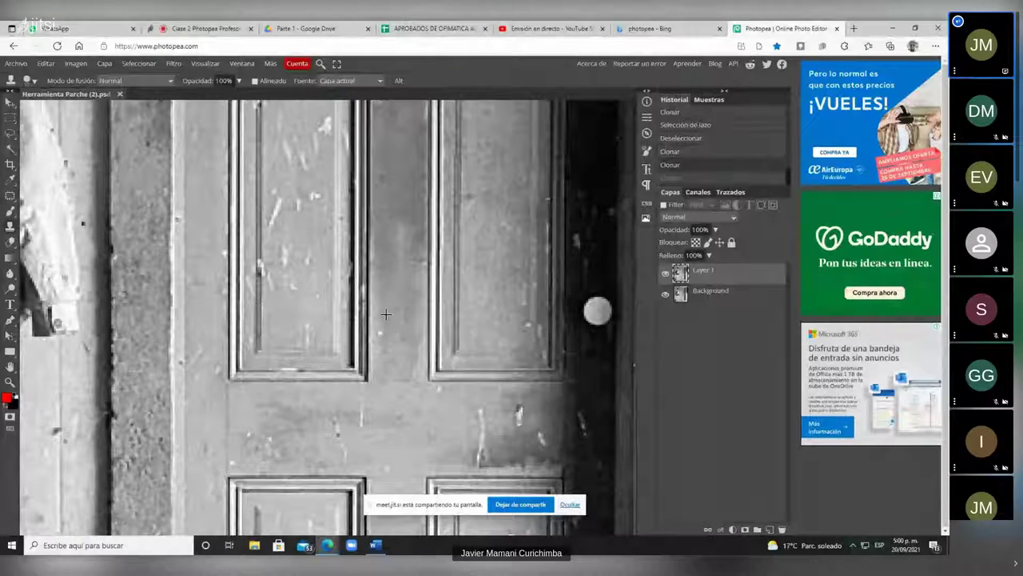
pyautogui.click(393, 370)
pyautogui.scroll(-5, 393, 371)
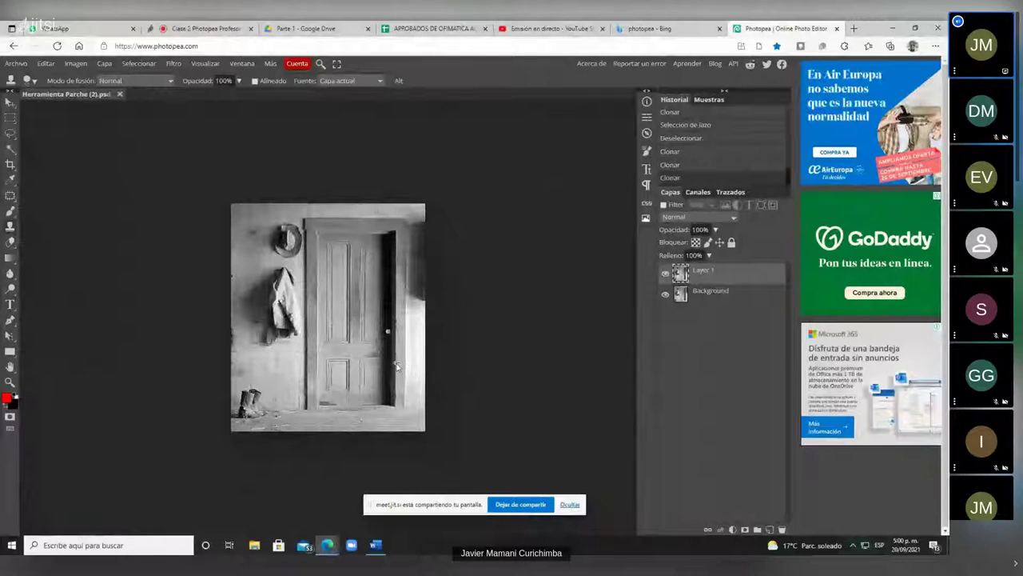
pyautogui.scroll(2, 358, 324)
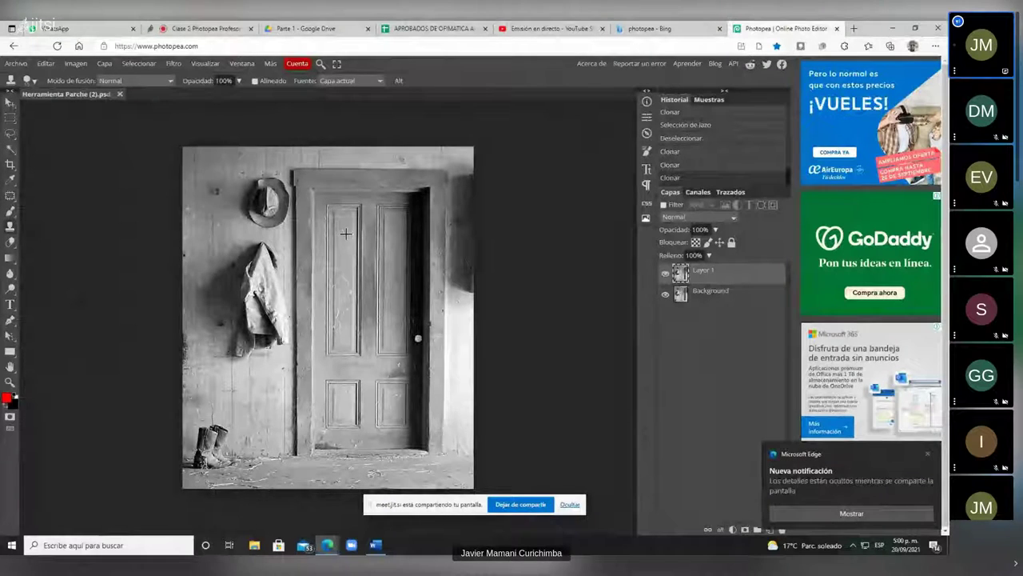
pyautogui.scroll(3, 345, 232)
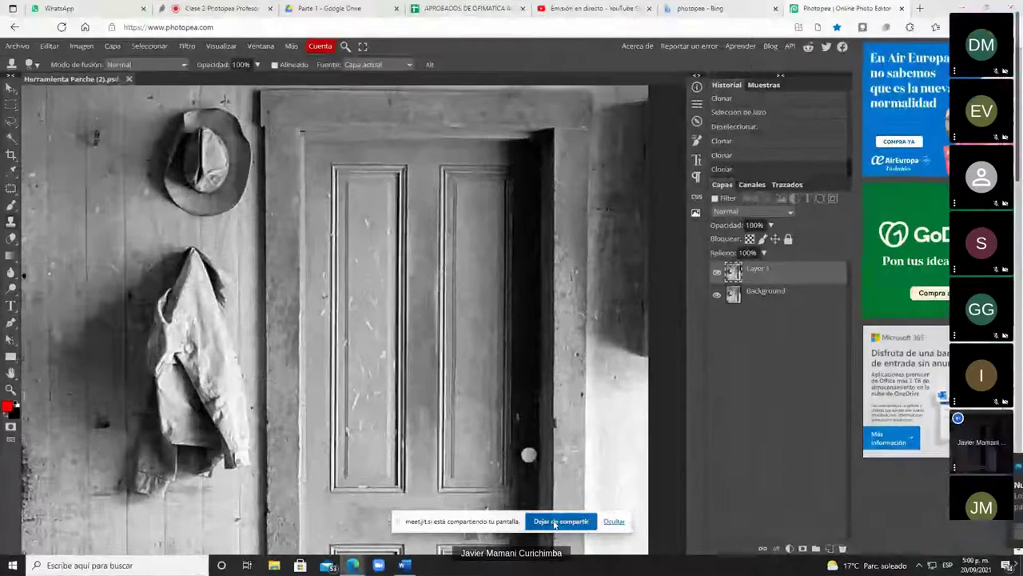
# Stop the screen share and maximize the other Photopea window holding the WhatsApp image of the door.
pyautogui.click(516, 505)
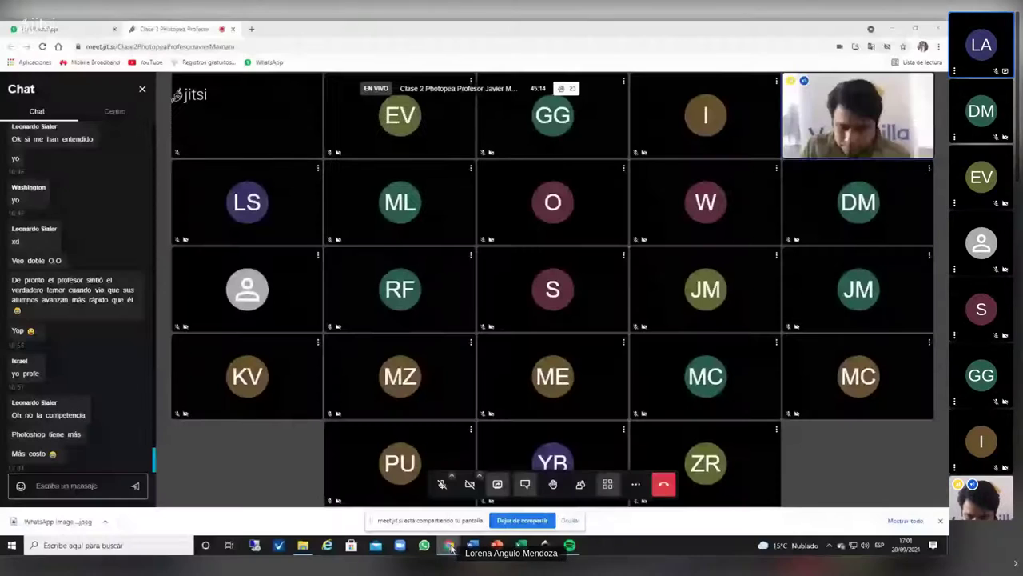
pyautogui.click(480, 499)
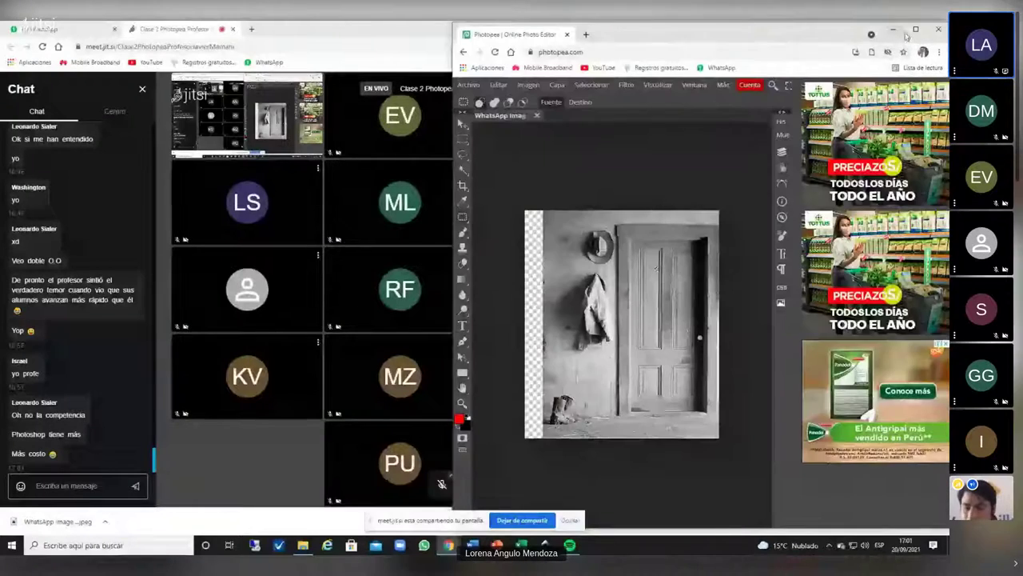
pyautogui.doubleClick(847, 36)
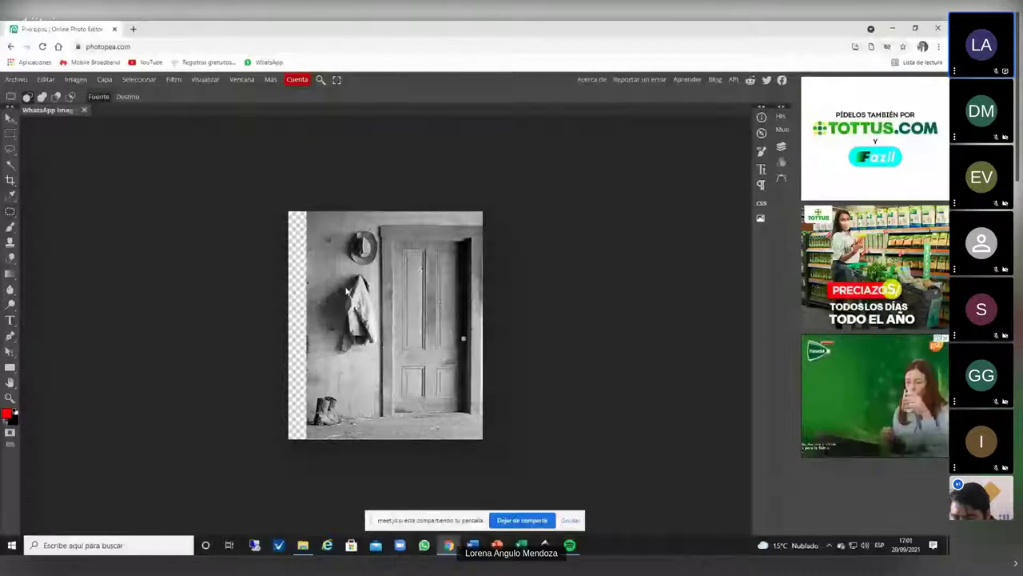
# Move Layer 1 over the transparent strip beside the wall, show and hide the Background layer for comparison, and stop sharing the screen.
pyautogui.moveTo(331, 250); pyautogui.dragTo(311, 250)
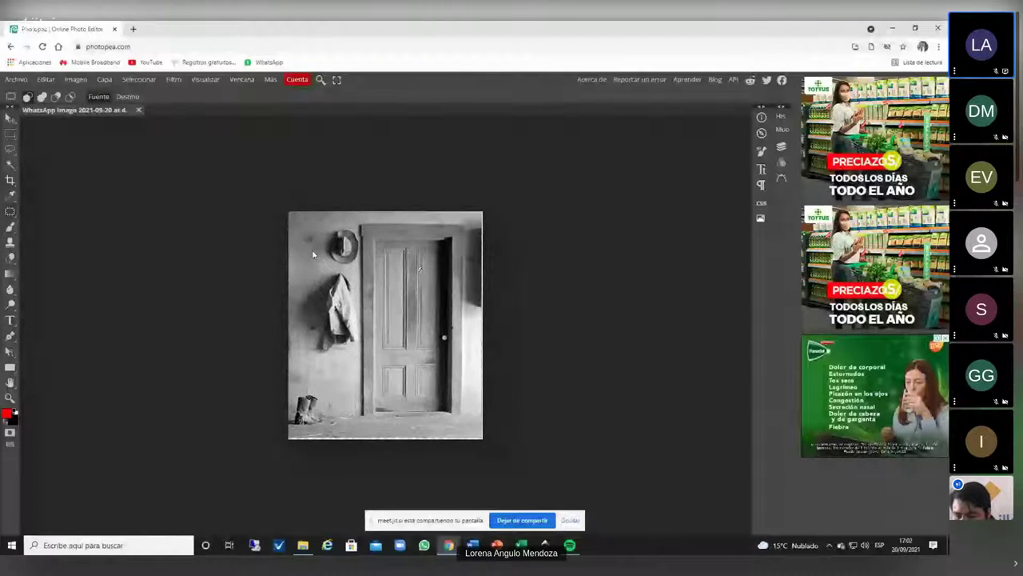
pyautogui.click(781, 150)
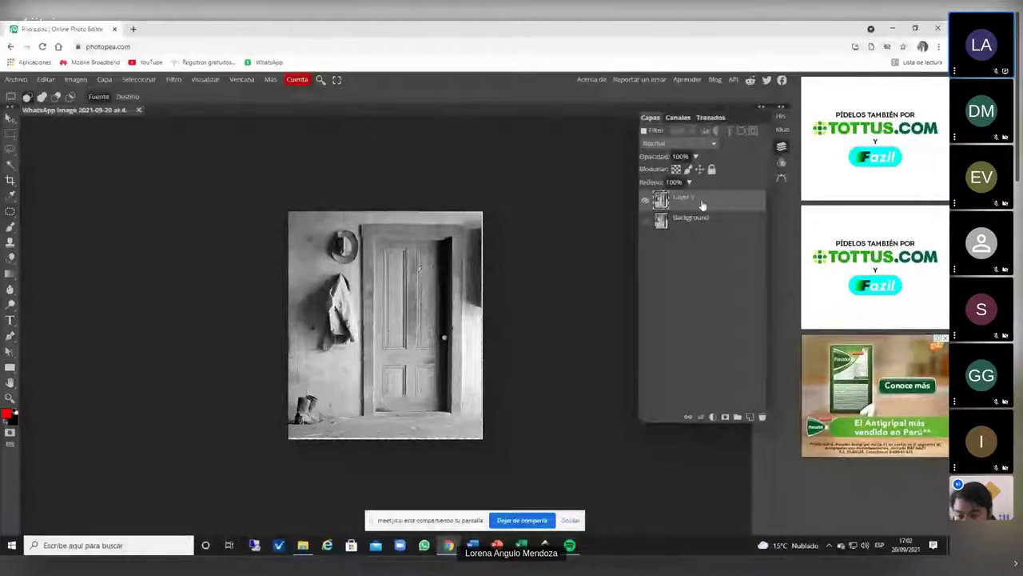
pyautogui.click(676, 222)
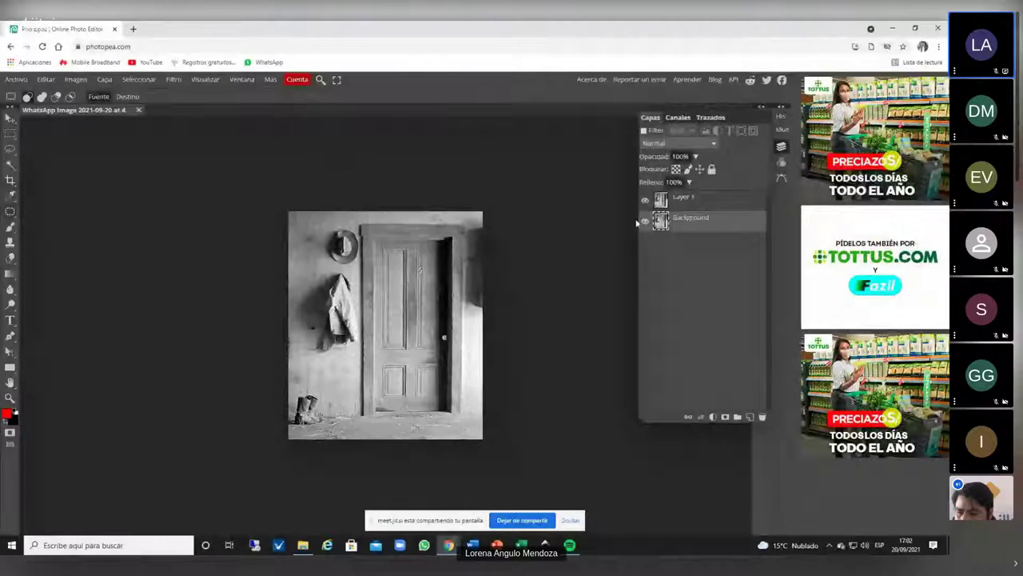
pyautogui.click(694, 200)
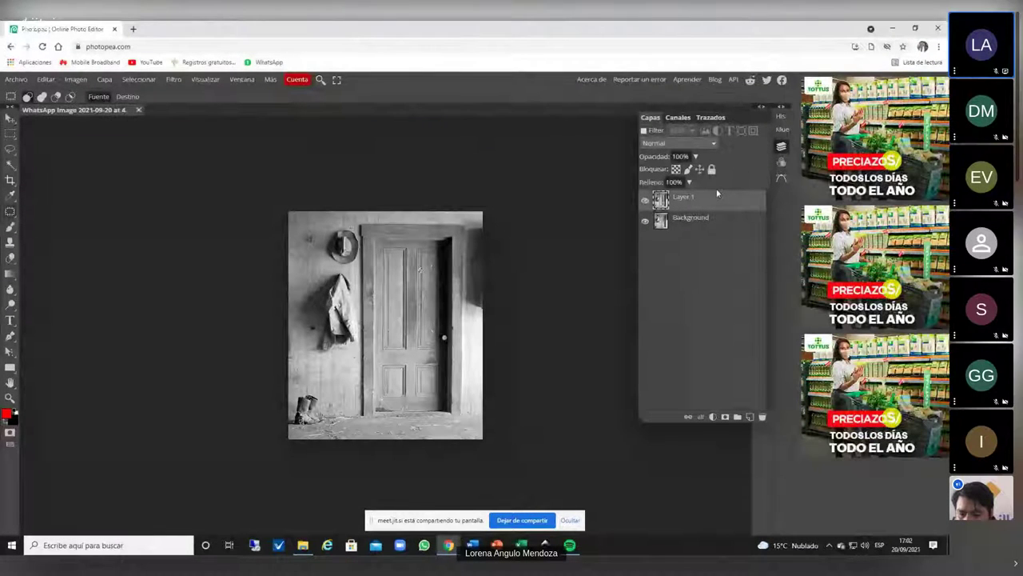
pyautogui.click(645, 222)
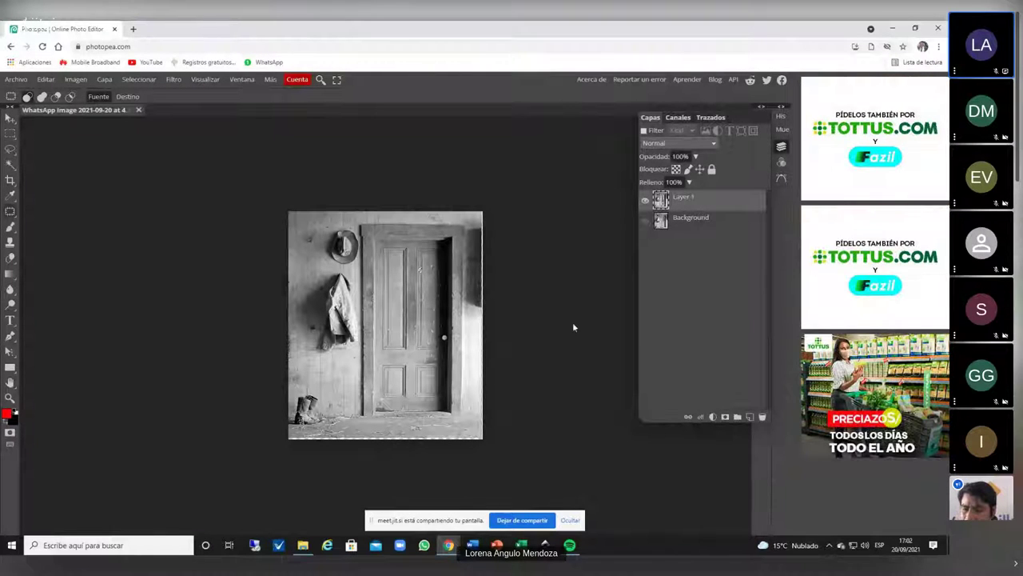
pyautogui.click(521, 520)
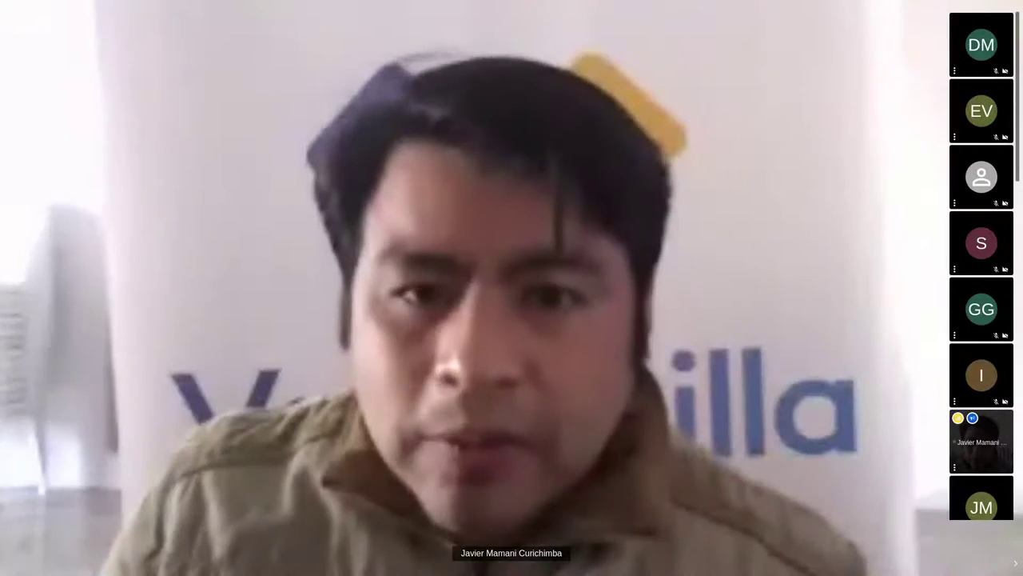
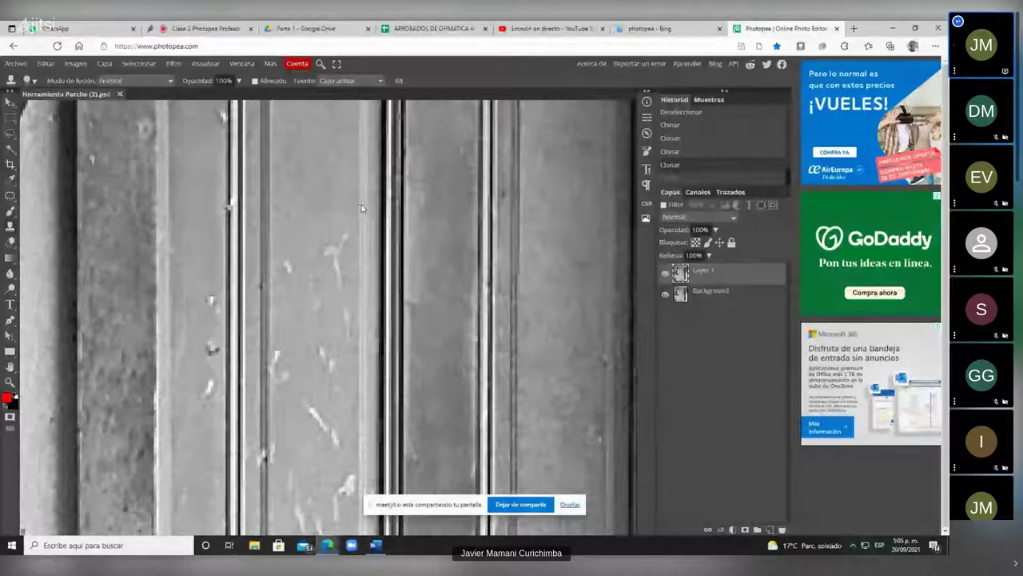
# Clone out the thin scratches in the upper part of the left door panel and blend that area with the Patch tool.
pyautogui.click(352, 264)
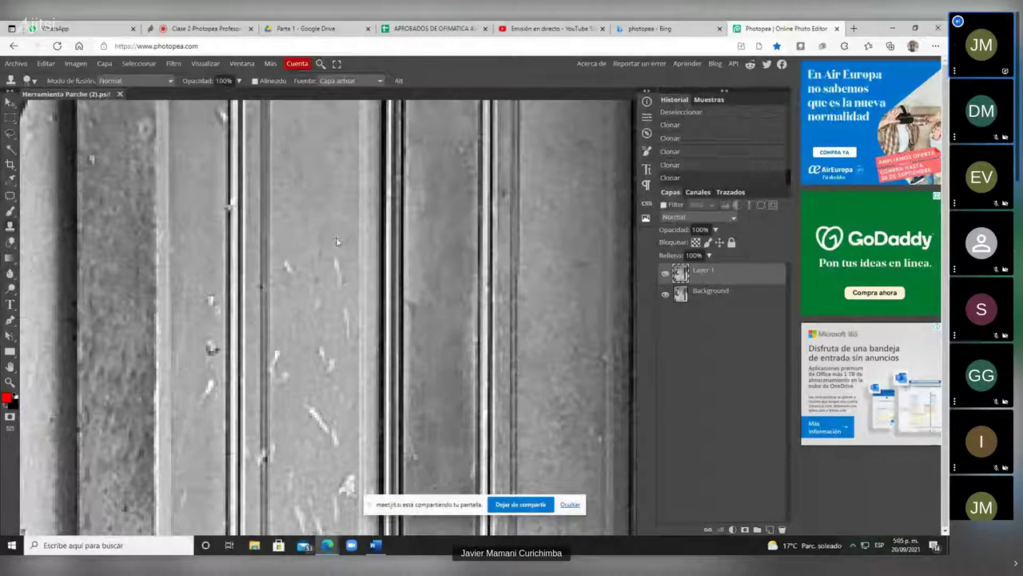
pyautogui.moveTo(336, 241); pyautogui.dragTo(338, 267)
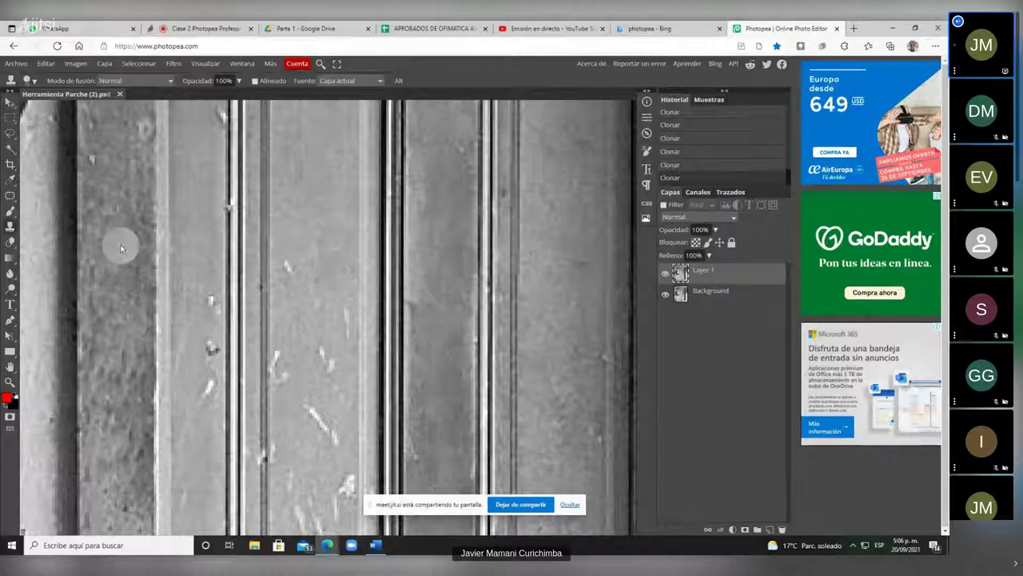
pyautogui.click(11, 196)
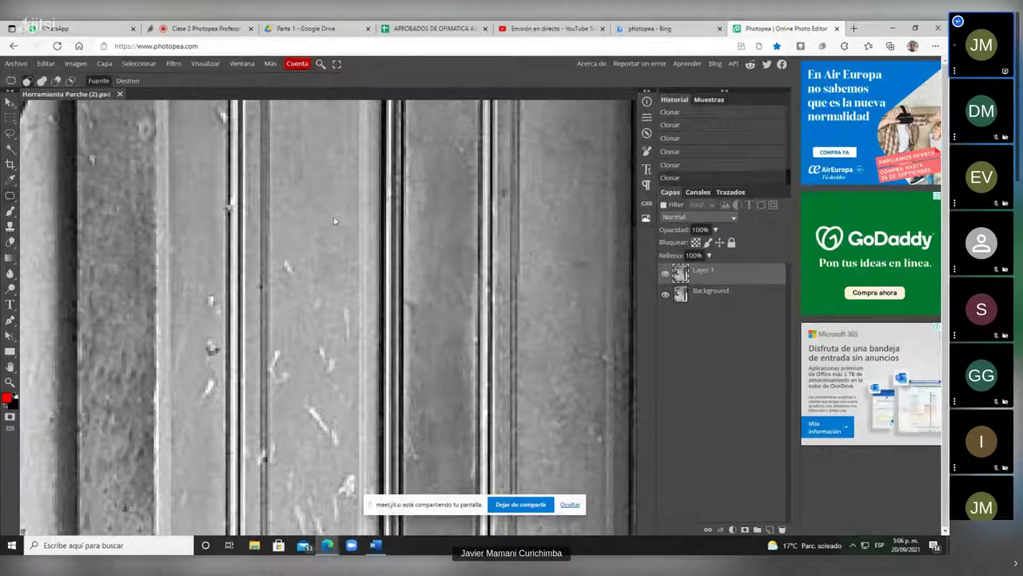
pyautogui.moveTo(312, 256)
pyautogui.mouseDown()
pyautogui.moveTo(341, 295)
pyautogui.moveTo(355, 244)
pyautogui.moveTo(333, 220)
pyautogui.mouseUp()
pyautogui.moveTo(334, 170); pyautogui.dragTo(334, 171)
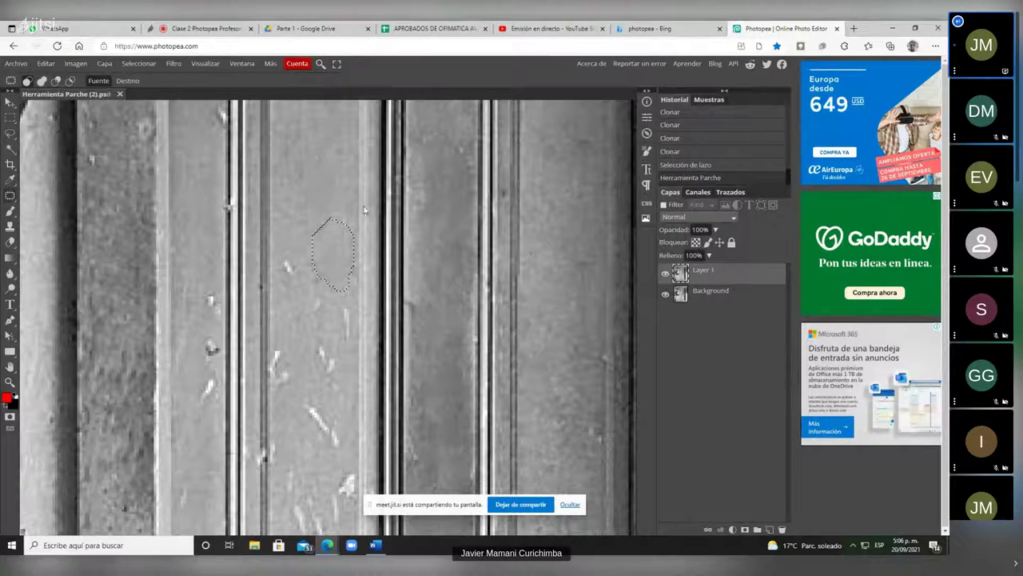
pyautogui.hotkey('ctrl', 'd')
# Clone out the small white marks across the middle of the left door panel with the Clone Stamp.
pyautogui.scroll(-2, 319, 271)
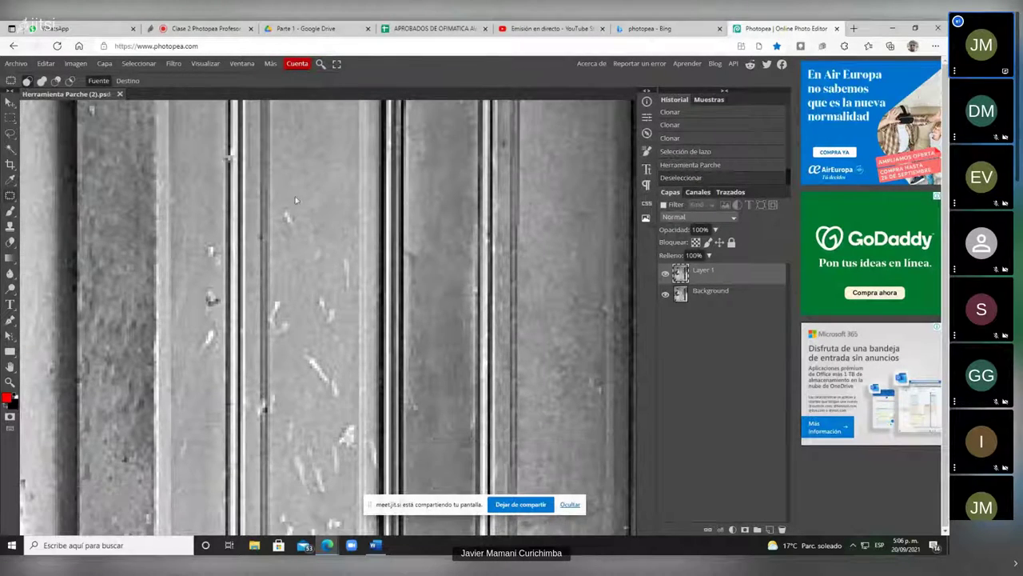
pyautogui.click(10, 227)
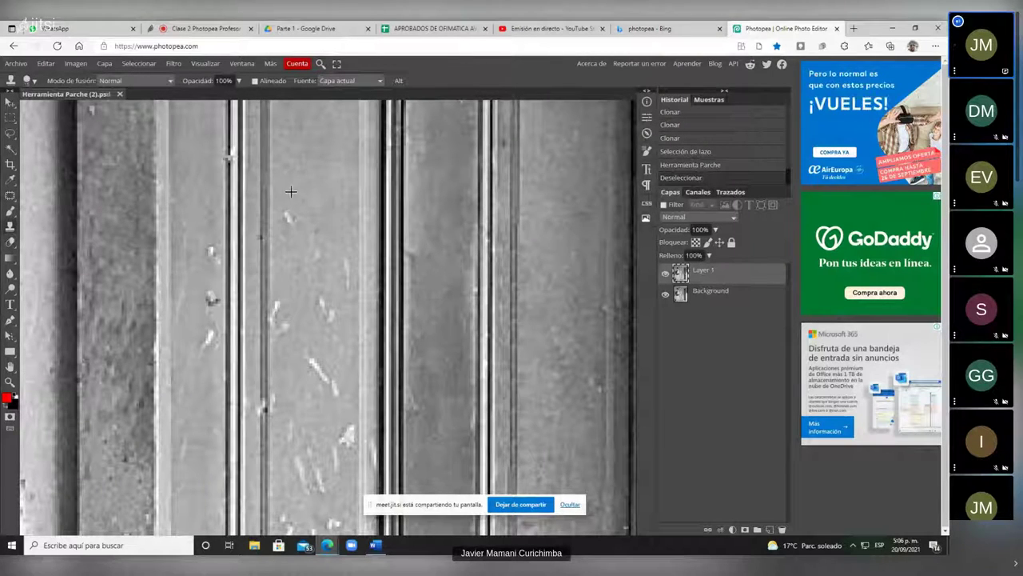
pyautogui.click(291, 216)
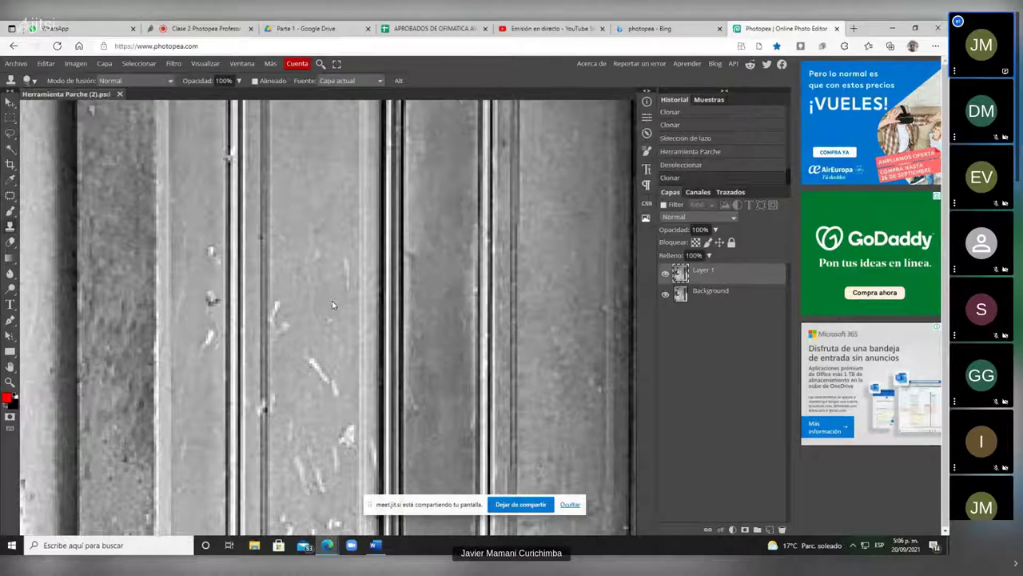
pyautogui.scroll(-2, 332, 301)
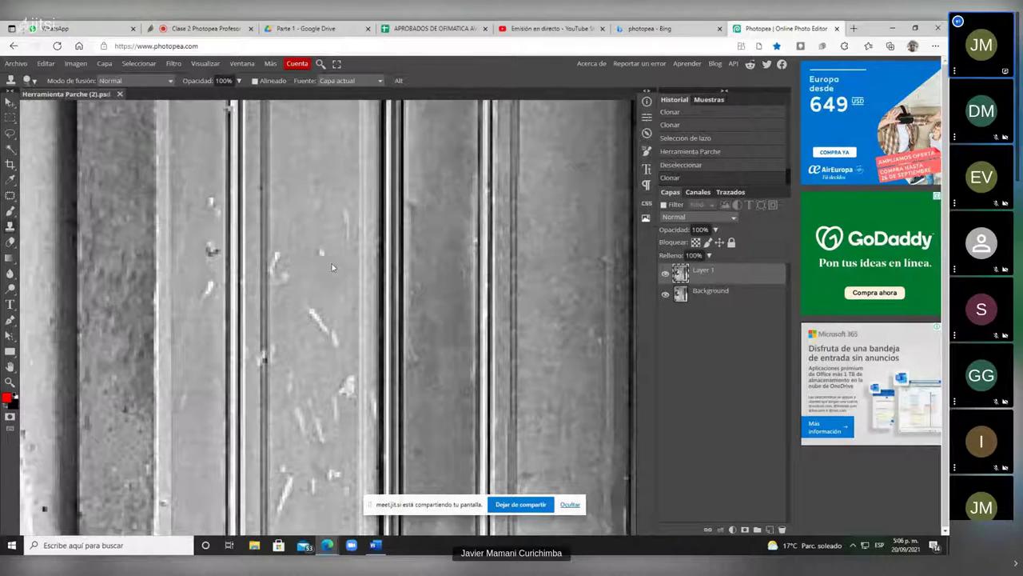
pyautogui.click(336, 192)
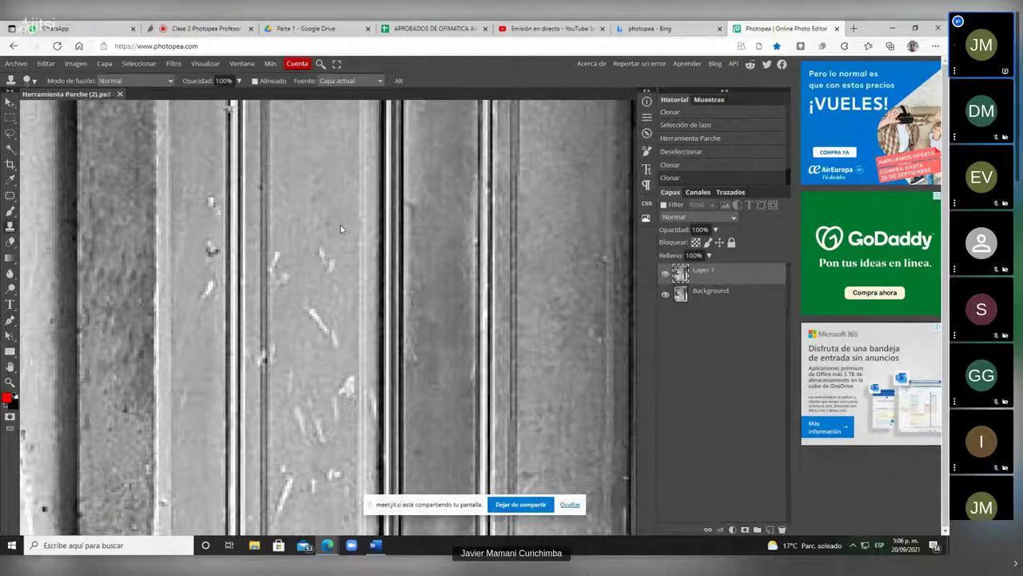
pyautogui.click(337, 226)
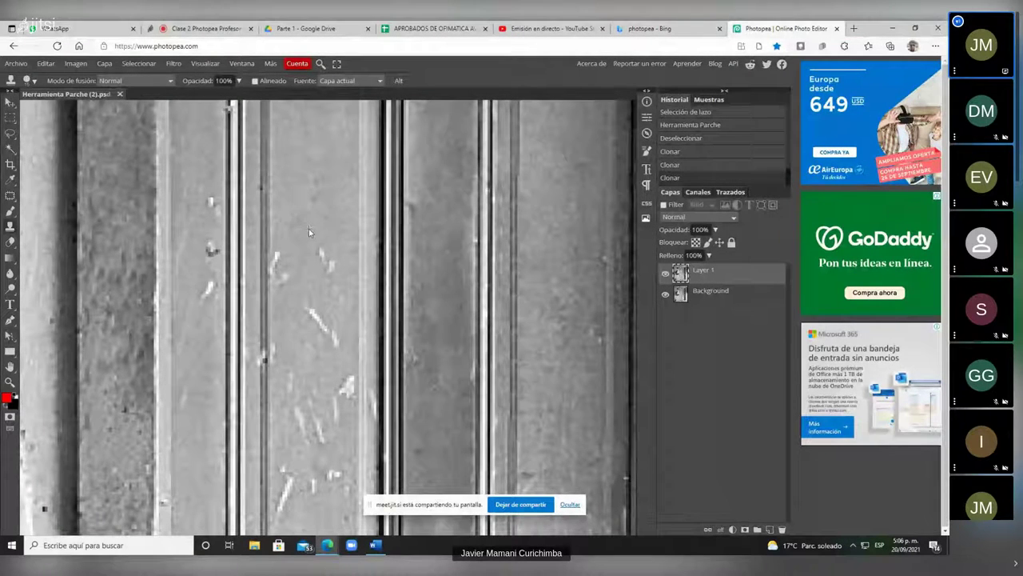
pyautogui.click(321, 260)
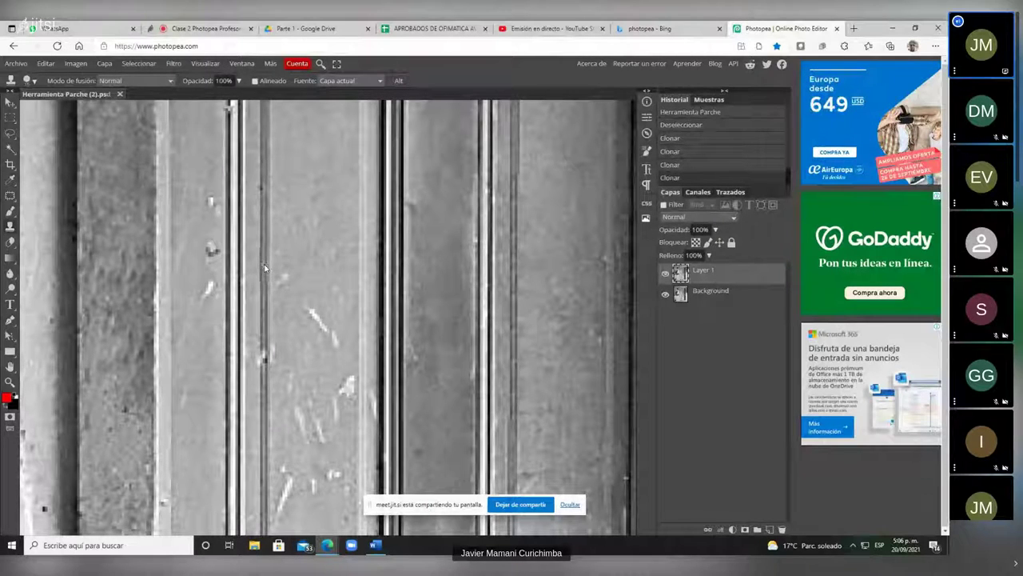
# Clone out the small light spots beside the left door panel's inner groove and the dark spot on the groove.
pyautogui.click(300, 271)
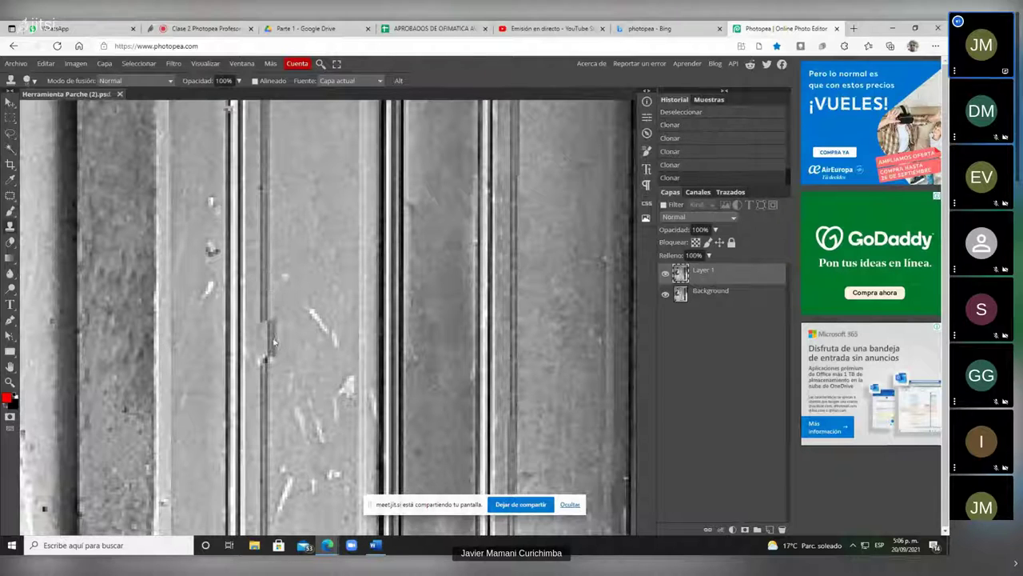
pyautogui.click(288, 290)
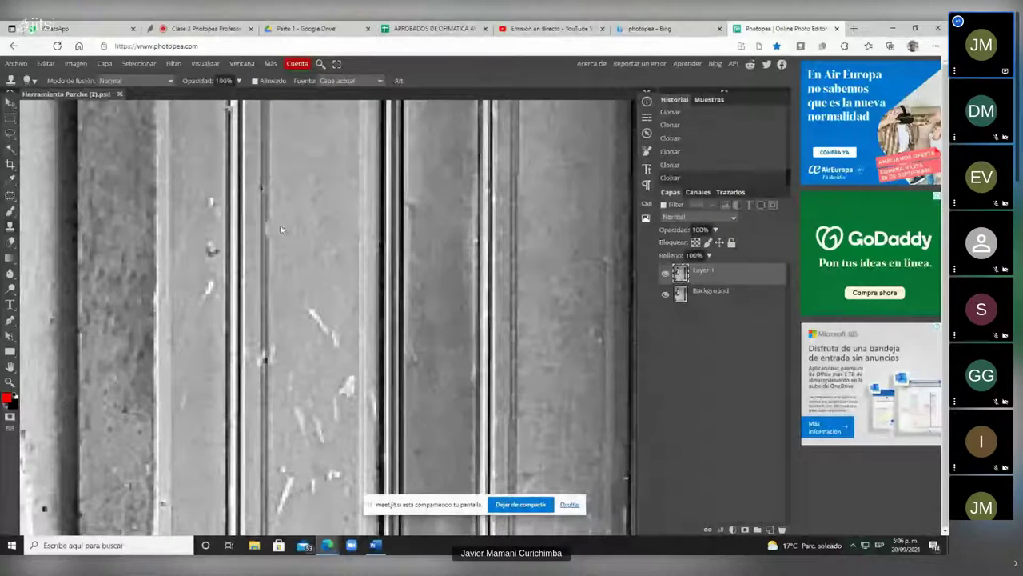
pyautogui.click(264, 162)
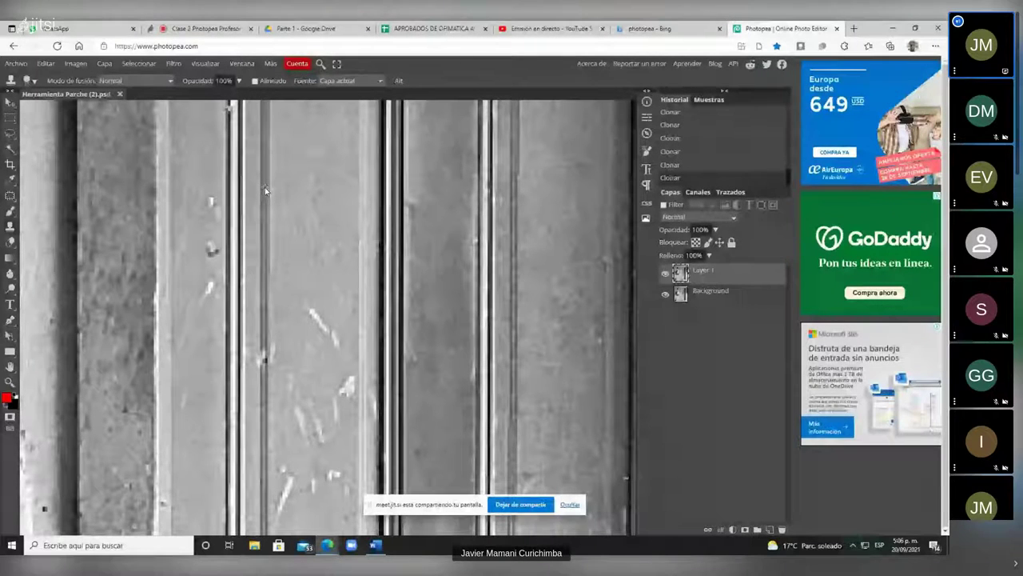
# Clone out the diagonal white scratch in the left door panel and the white chip on its inner groove.
pyautogui.click(316, 320)
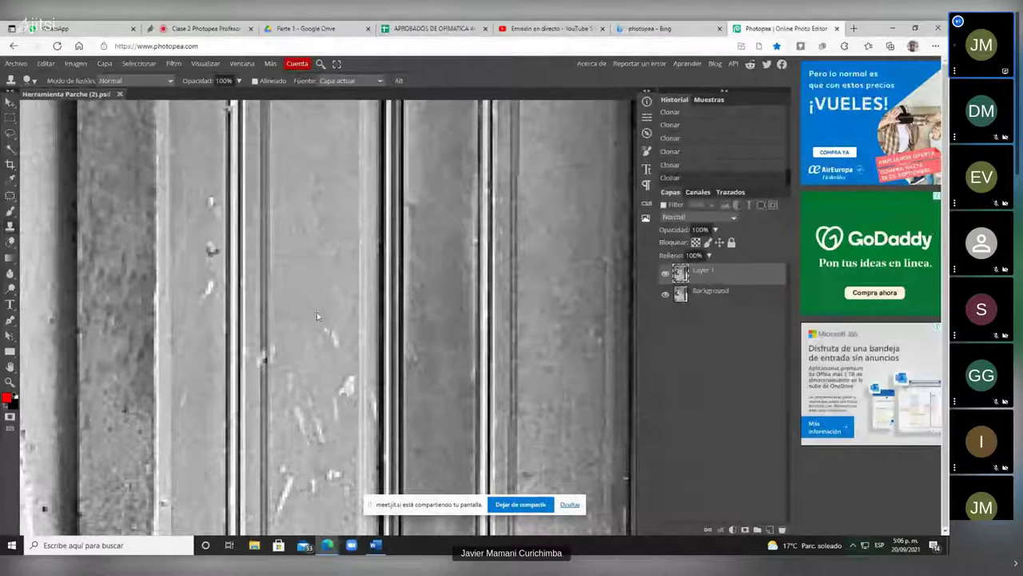
pyautogui.click(328, 330)
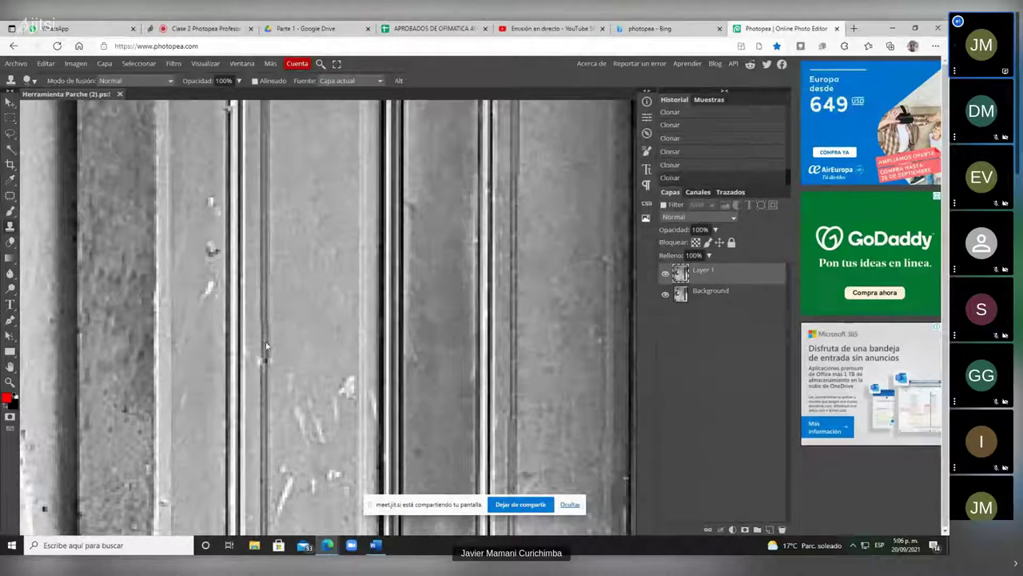
pyautogui.click(310, 415)
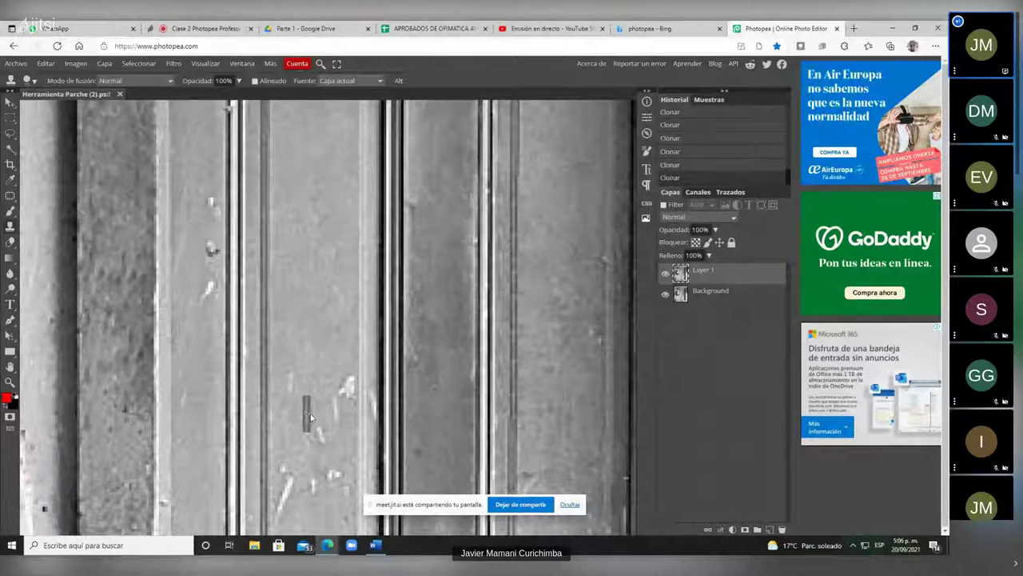
# Clone out the cluster of white scratches and the large white chip below the diagonal scratch in the left door panel.
pyautogui.scroll(-2, 334, 414)
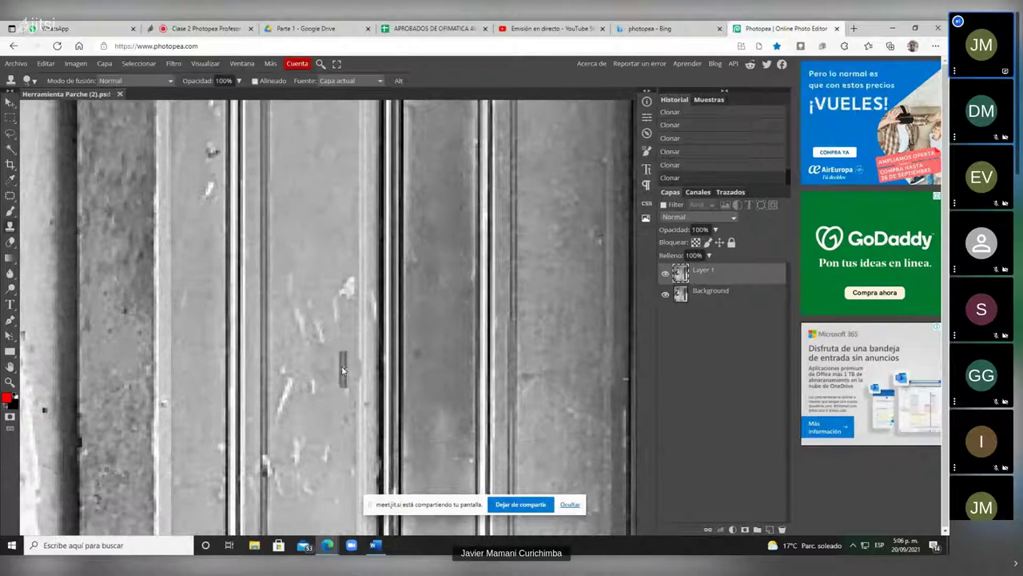
pyautogui.scroll(-3, 343, 188)
pyautogui.click(344, 190)
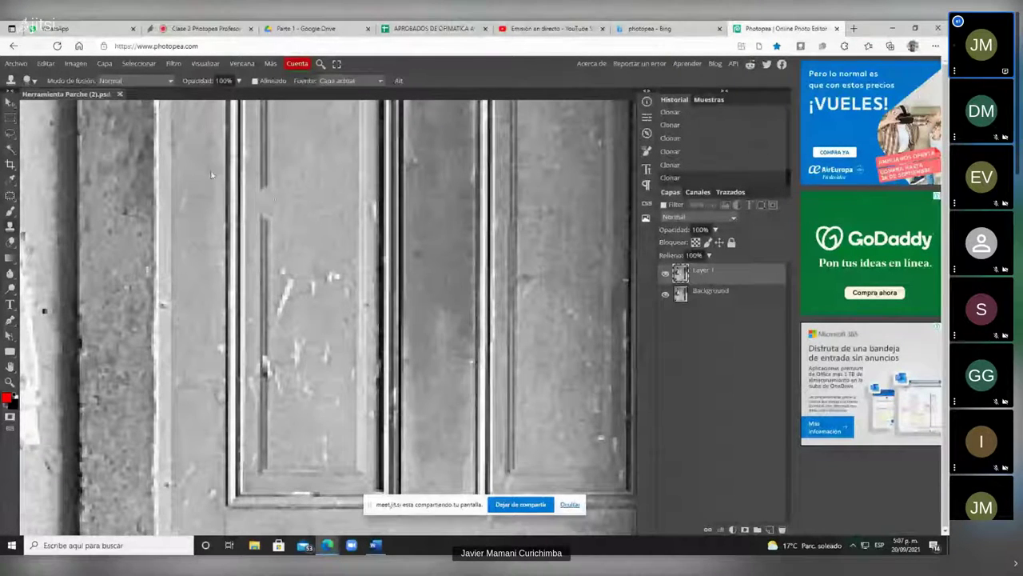
# Blend the freshly cloned oval area in the left door panel using a clean area above it with the Patch tool.
pyautogui.click(9, 196)
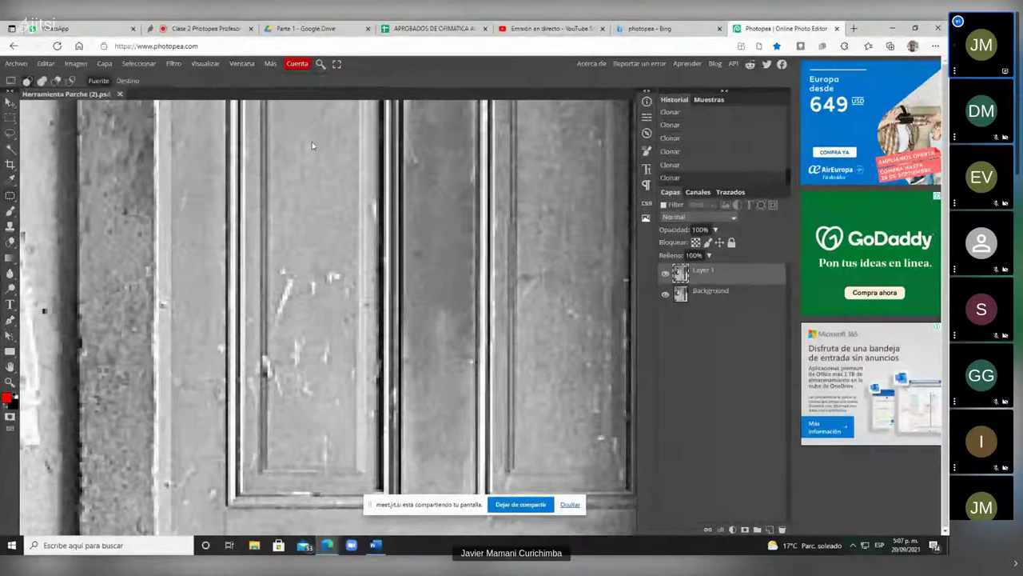
pyautogui.moveTo(312, 142)
pyautogui.mouseDown()
pyautogui.moveTo(292, 214)
pyautogui.moveTo(299, 237)
pyautogui.moveTo(322, 237)
pyautogui.moveTo(326, 185)
pyautogui.moveTo(313, 143)
pyautogui.mouseUp()
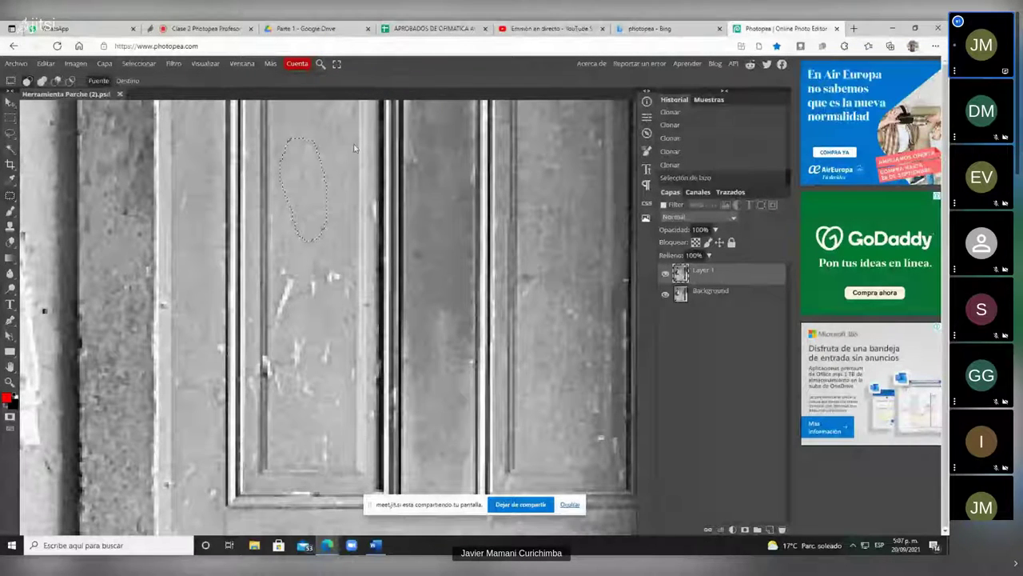
pyautogui.scroll(2, 331, 242)
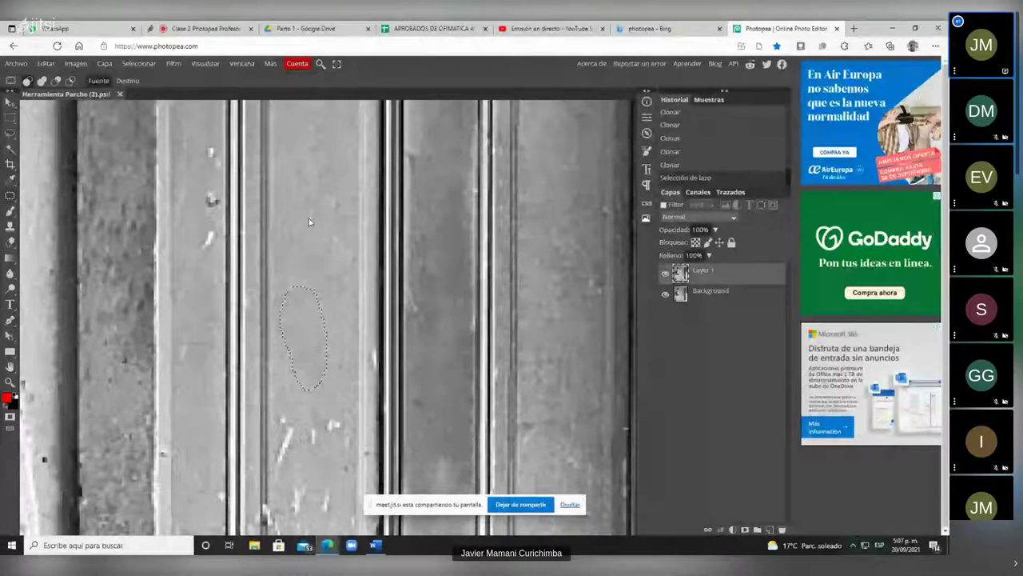
pyautogui.moveTo(303, 336); pyautogui.dragTo(344, 305)
pyautogui.hotkey('ctrl', 'd')
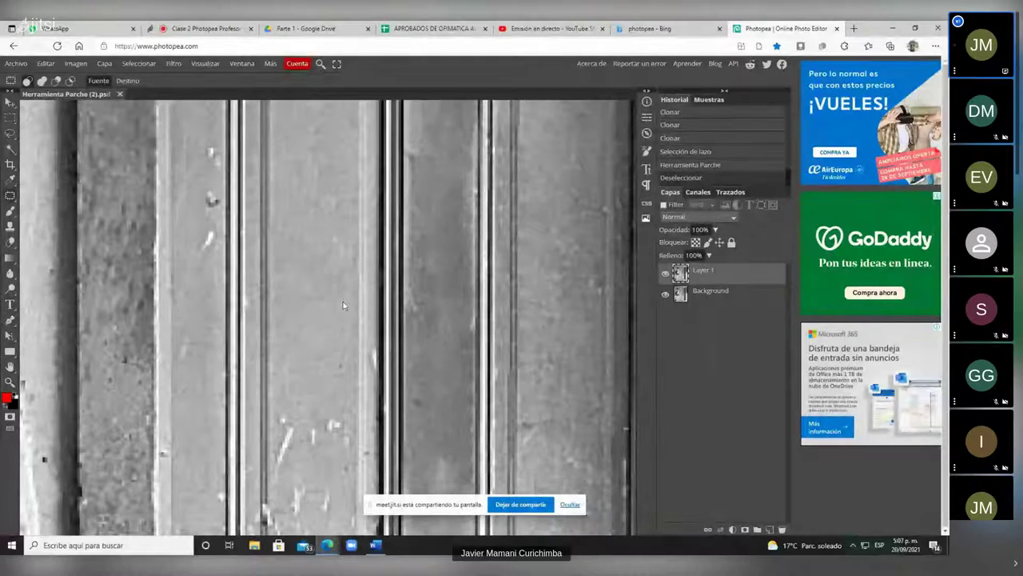
# Clone out the long slanted scratch and the neighbouring white specks in the lower left door panel with the Clone Stamp.
pyautogui.scroll(-2, 344, 306)
pyautogui.press('s')
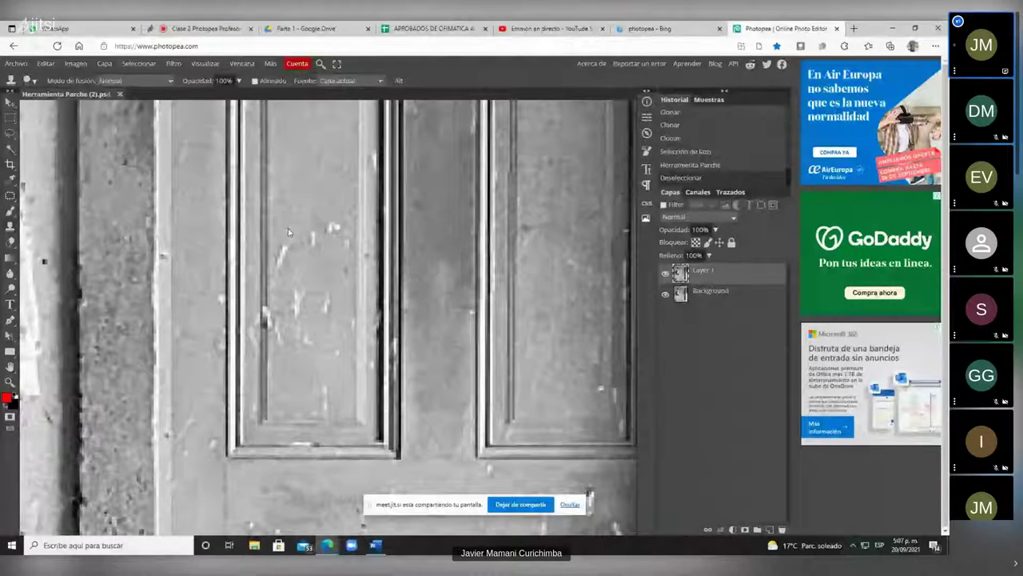
pyautogui.click(291, 234)
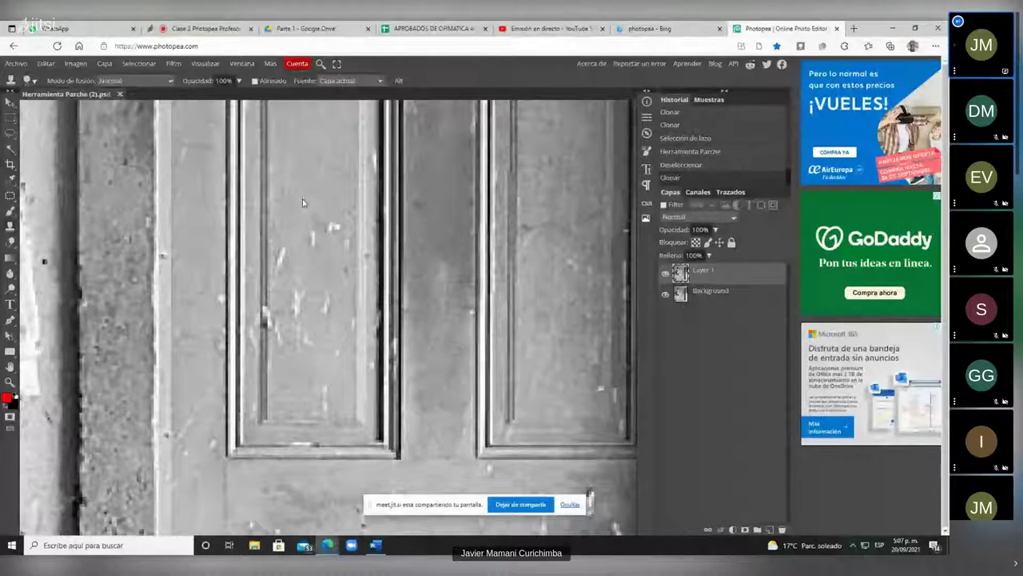
pyautogui.click(289, 257)
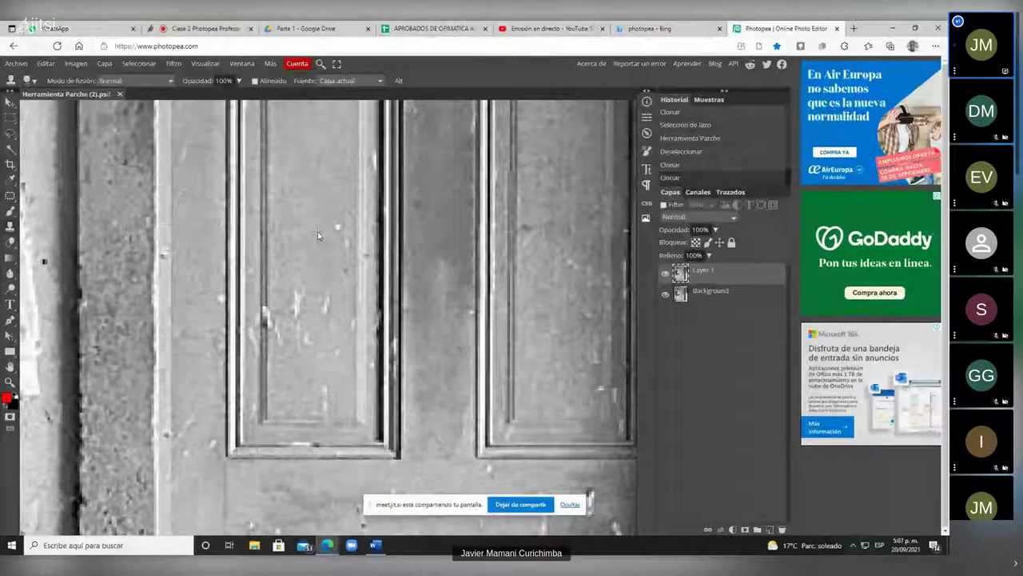
pyautogui.click(317, 235)
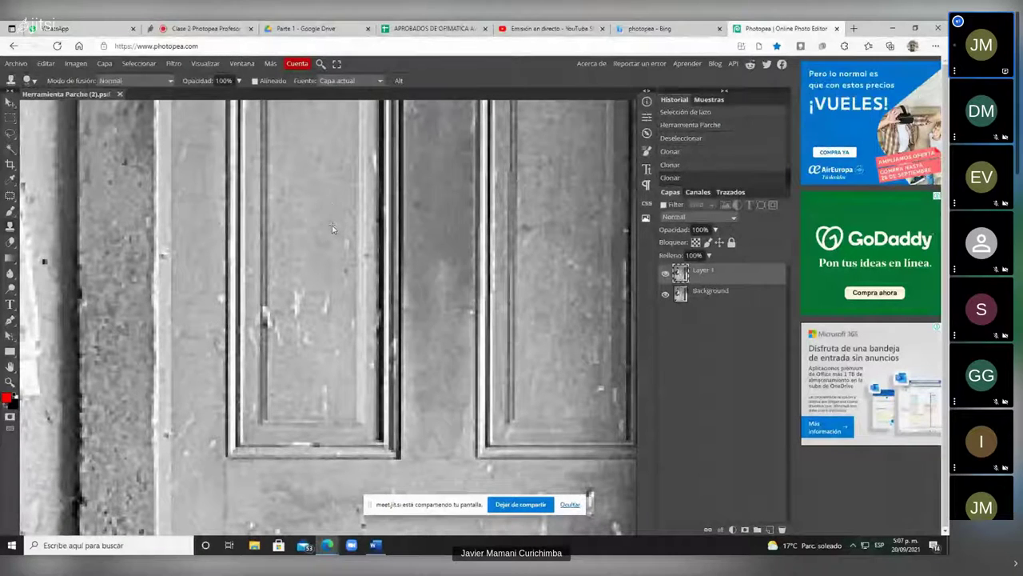
pyautogui.click(333, 229)
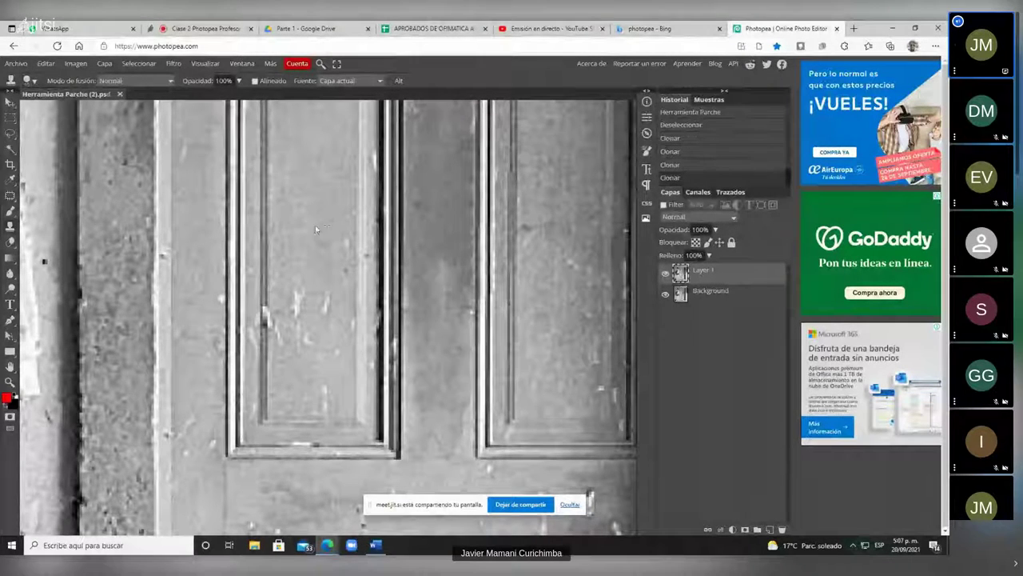
# Patch the slanted retouched area in the lower left door panel to smooth its texture, and clear the selection.
pyautogui.click(11, 196)
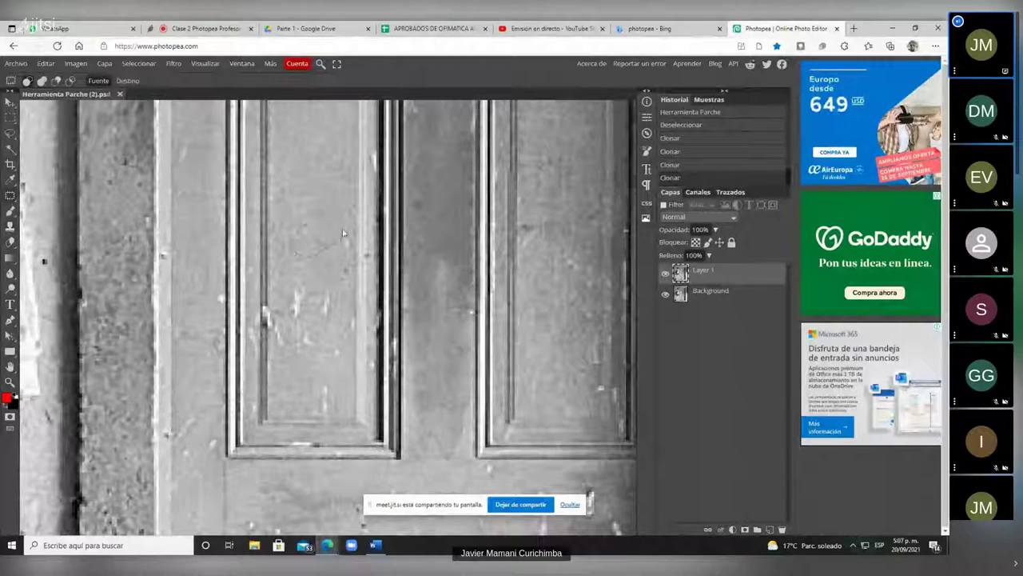
pyautogui.moveTo(344, 232); pyautogui.dragTo(342, 229)
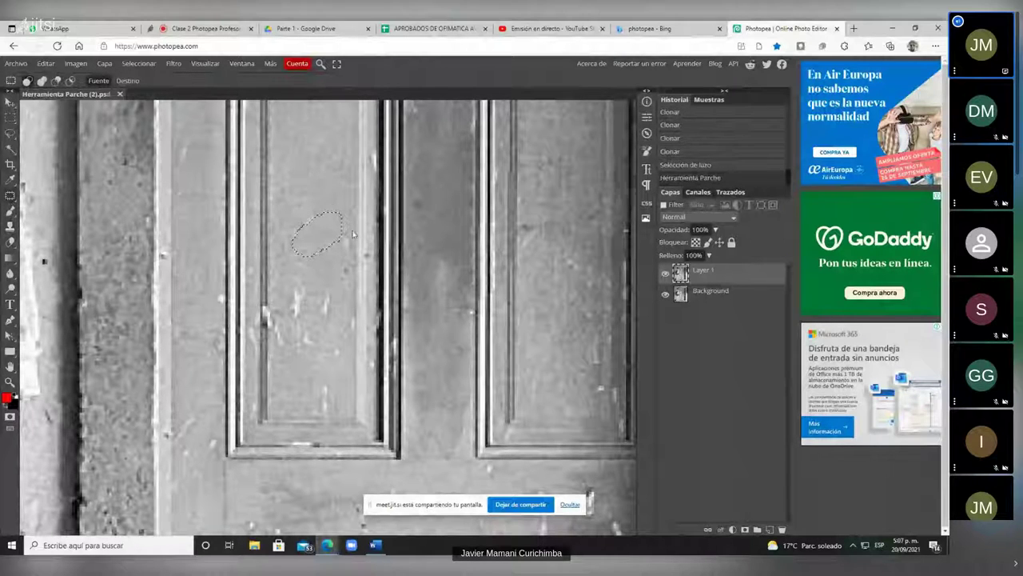
pyautogui.hotkey('ctrl', 'd')
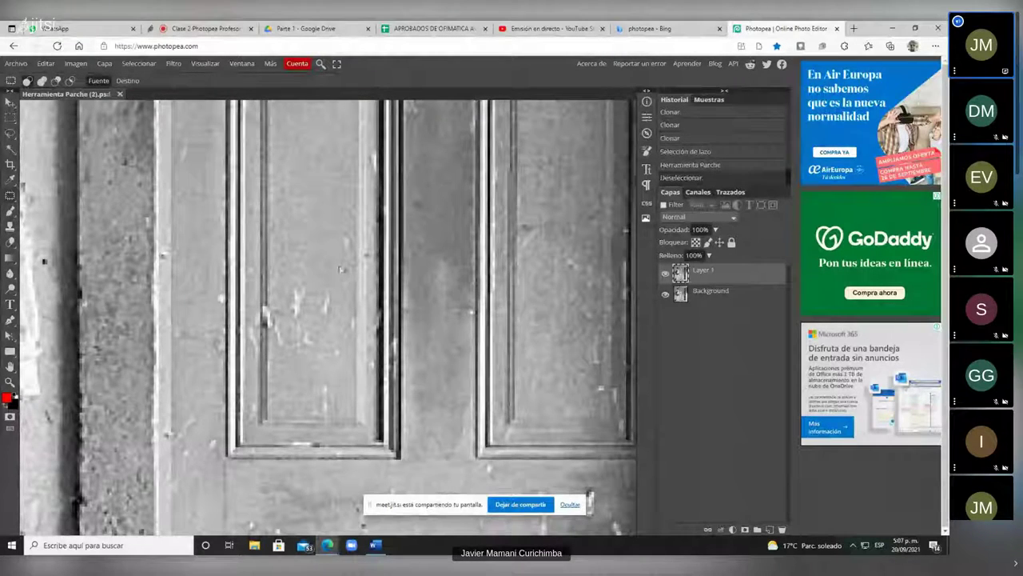
# Clone out the white scratches and the chip on the inner groove near the foot of the left door panel.
pyautogui.click(12, 227)
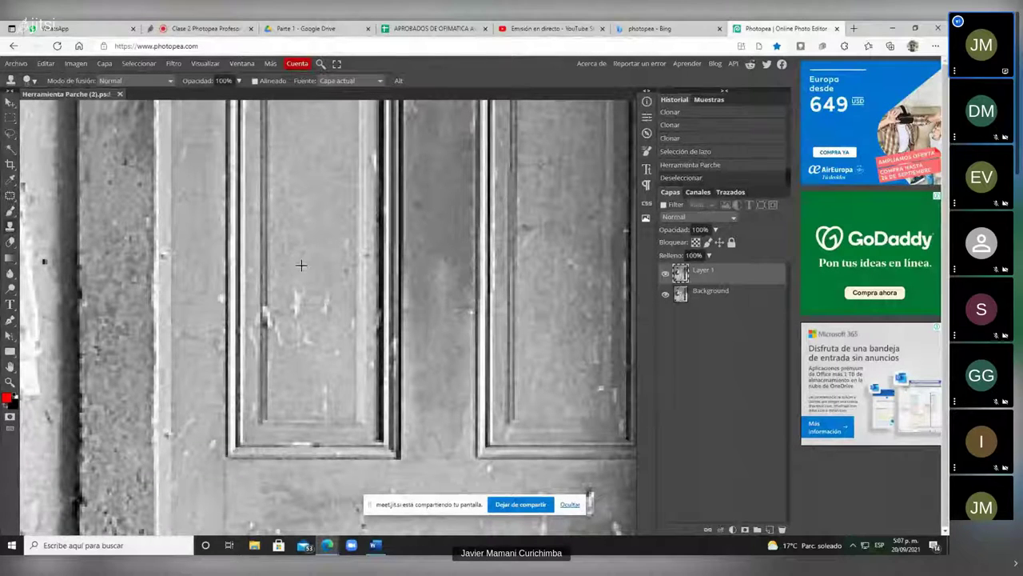
pyautogui.click(298, 301)
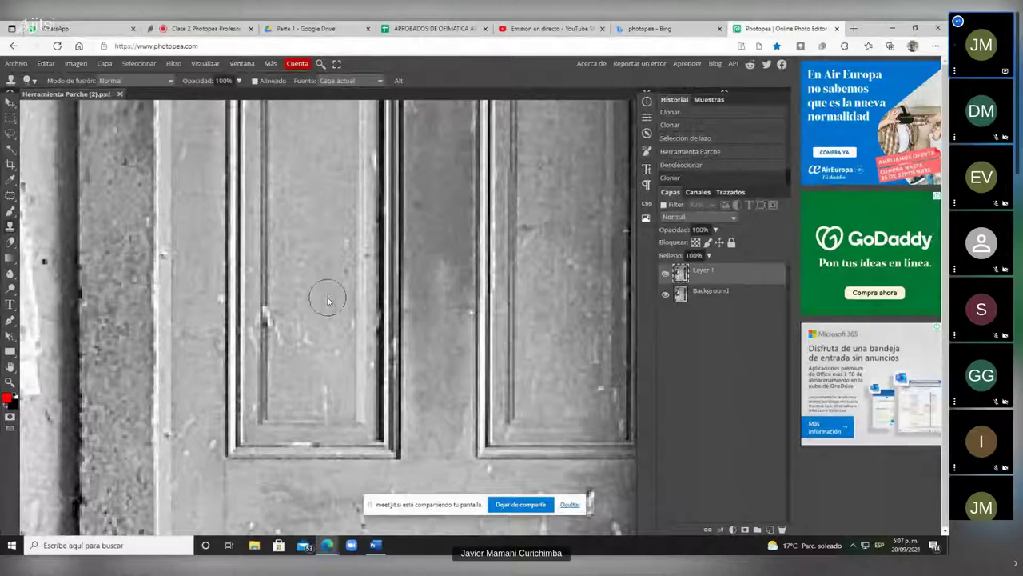
pyautogui.click(328, 301)
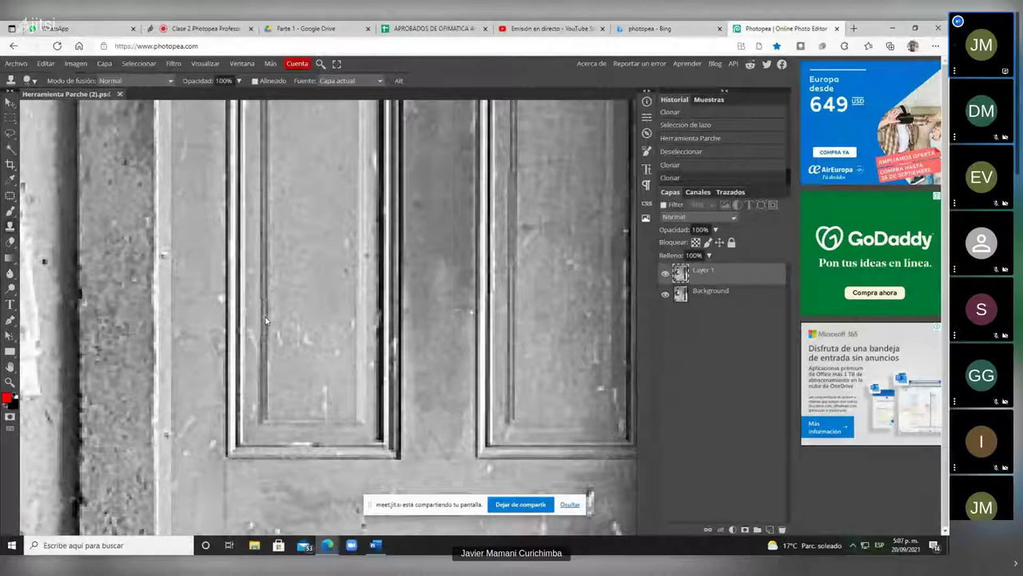
pyautogui.click(290, 339)
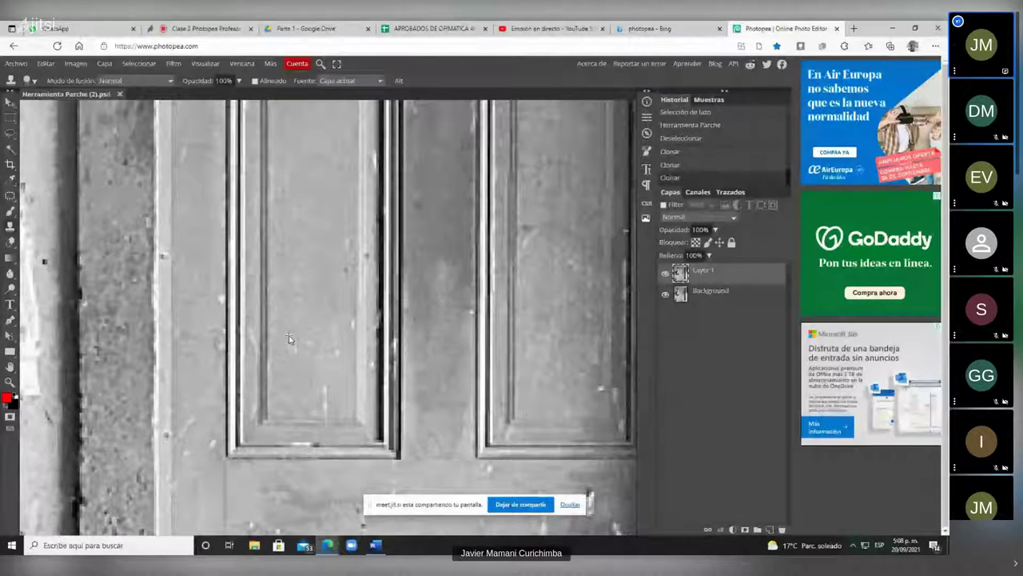
# Clone out the remaining white scratches and specks in the lower part of the tall left door panel with the Clone Stamp.
pyautogui.click(313, 339)
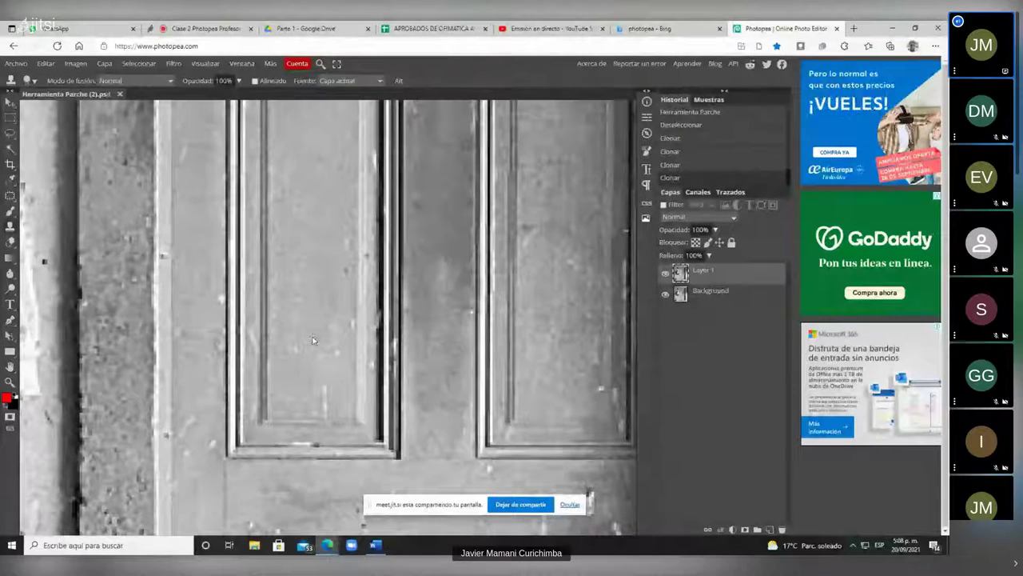
pyautogui.click(321, 370)
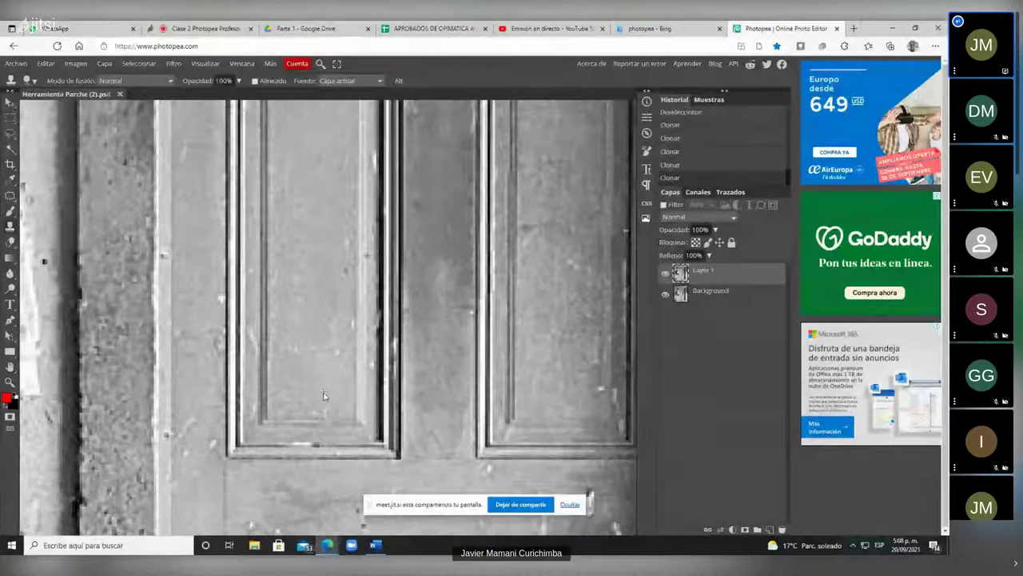
pyautogui.click(325, 397)
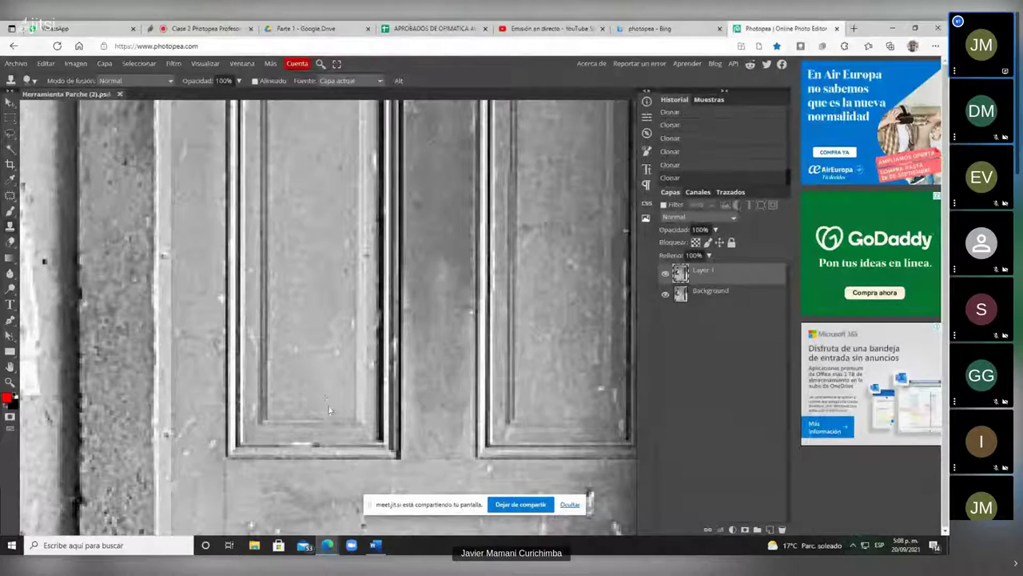
pyautogui.scroll(-5, 369, 309)
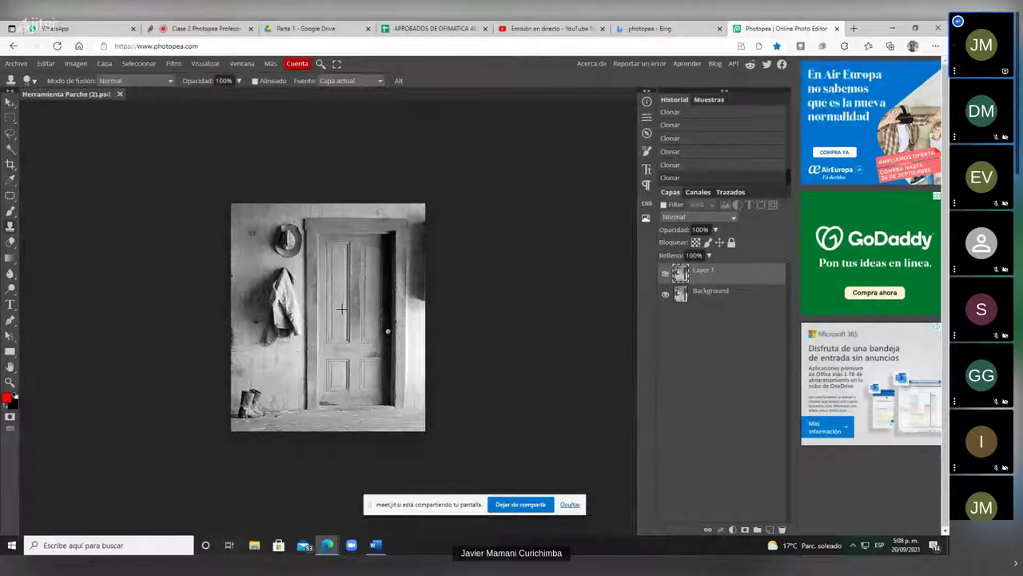
# Clone out the vertical row of white chips on the door stile left of the tall left panel.
pyautogui.scroll(5, 316, 285)
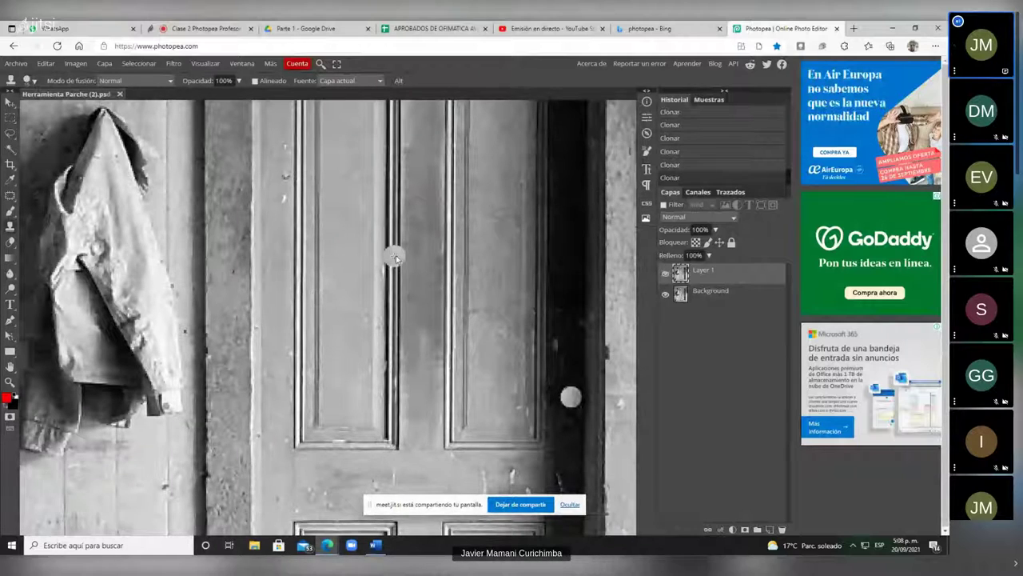
pyautogui.scroll(3, 387, 244)
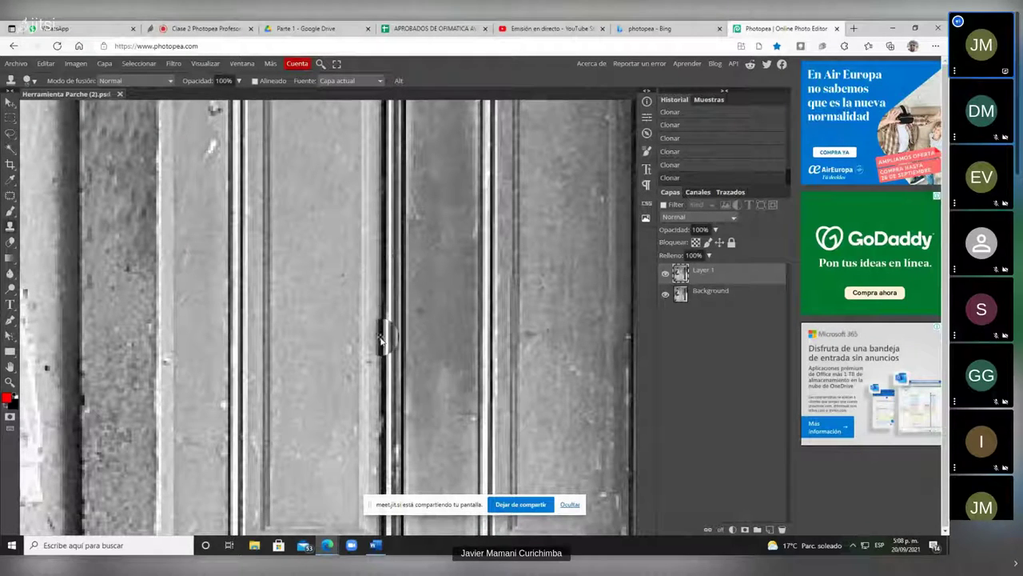
pyautogui.scroll(-3, 381, 342)
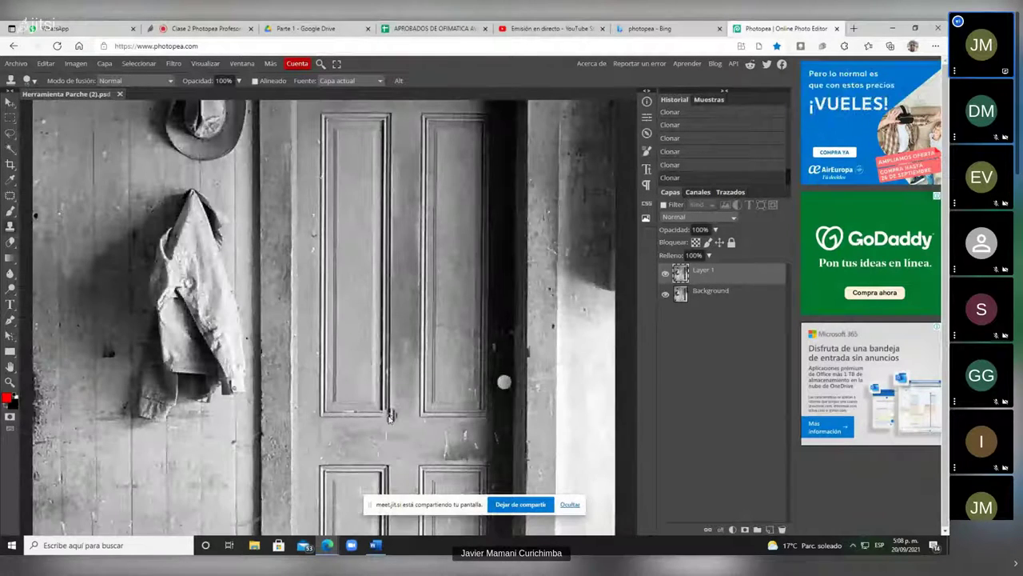
pyautogui.scroll(-3, 504, 381)
pyautogui.scroll(5, 355, 215)
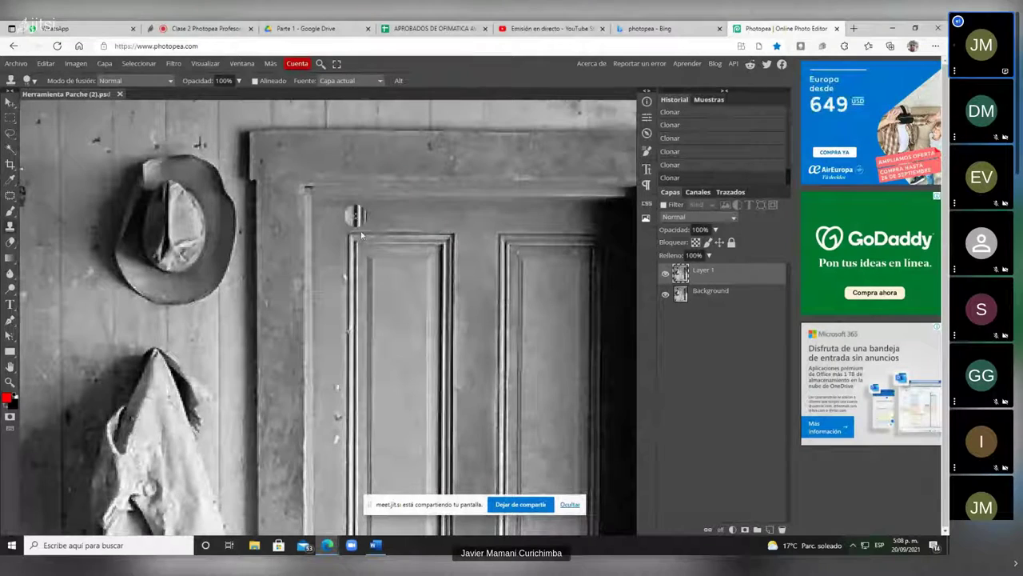
pyautogui.scroll(2, 358, 232)
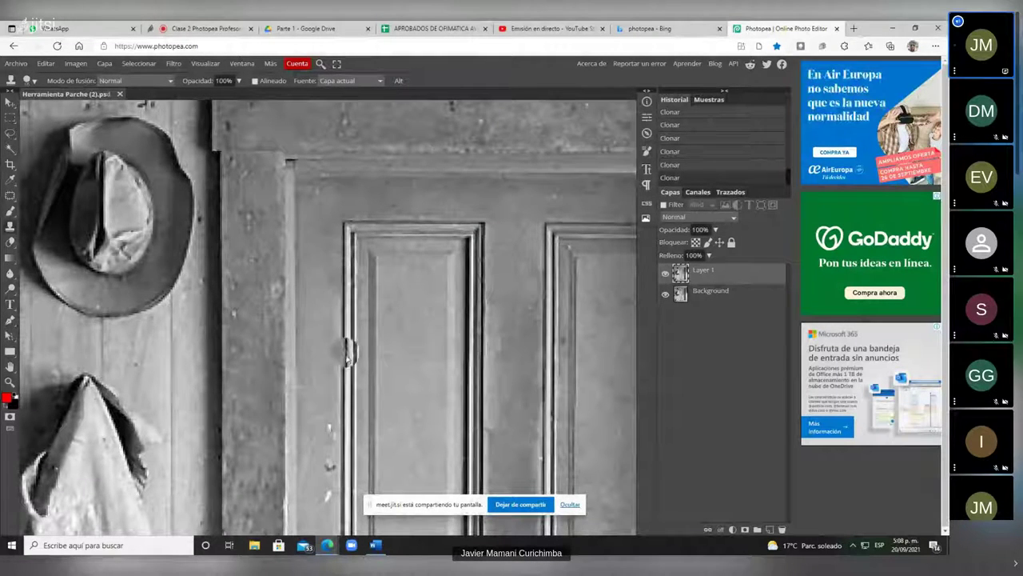
pyautogui.scroll(-2, 348, 349)
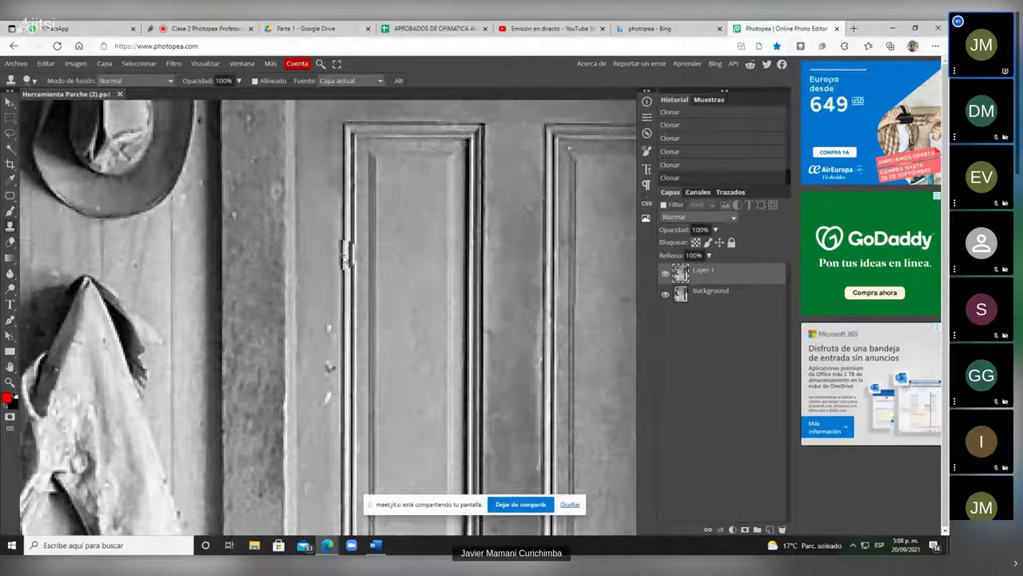
pyautogui.scroll(3, 345, 257)
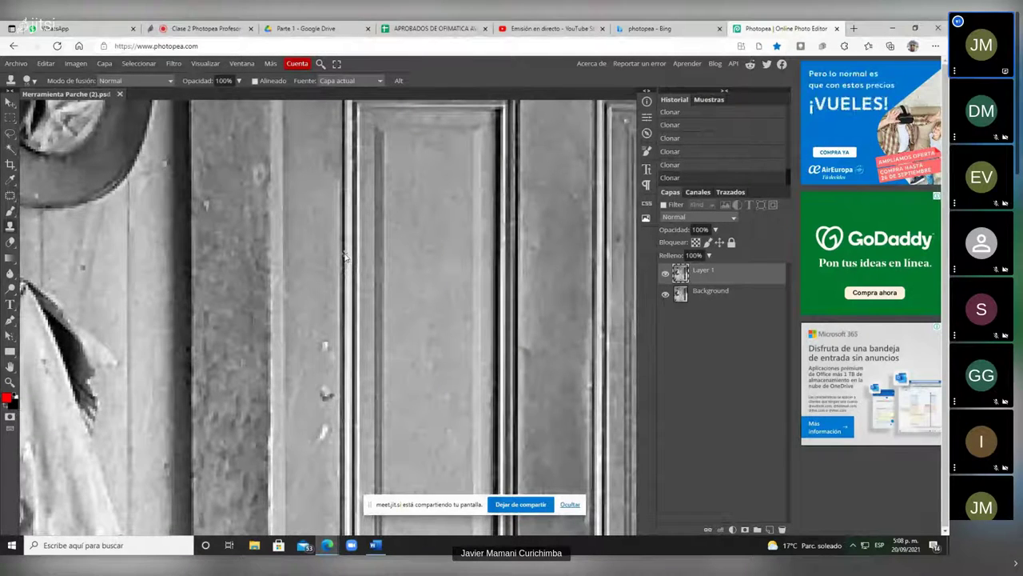
pyautogui.scroll(-3, 345, 256)
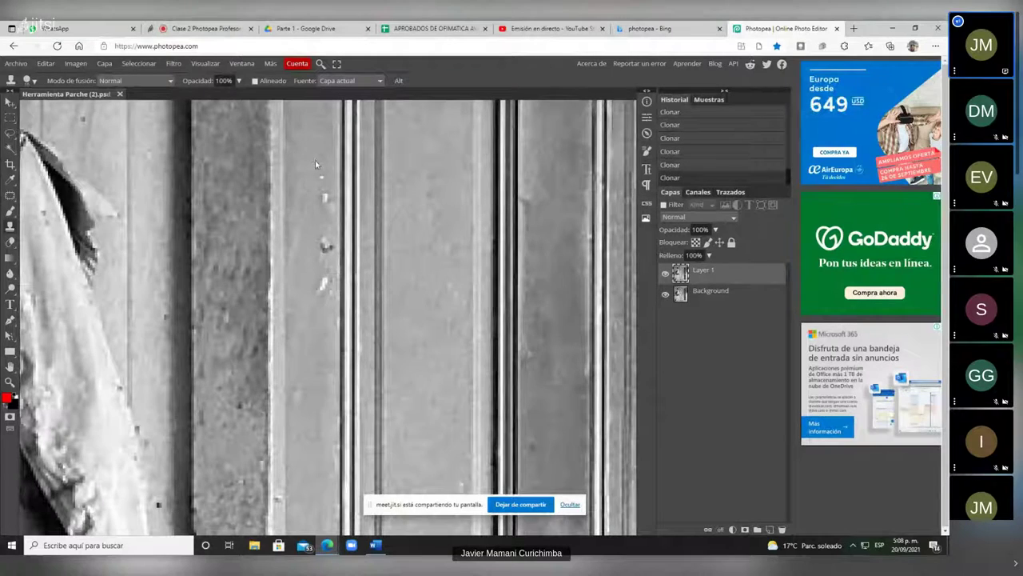
pyautogui.click(325, 197)
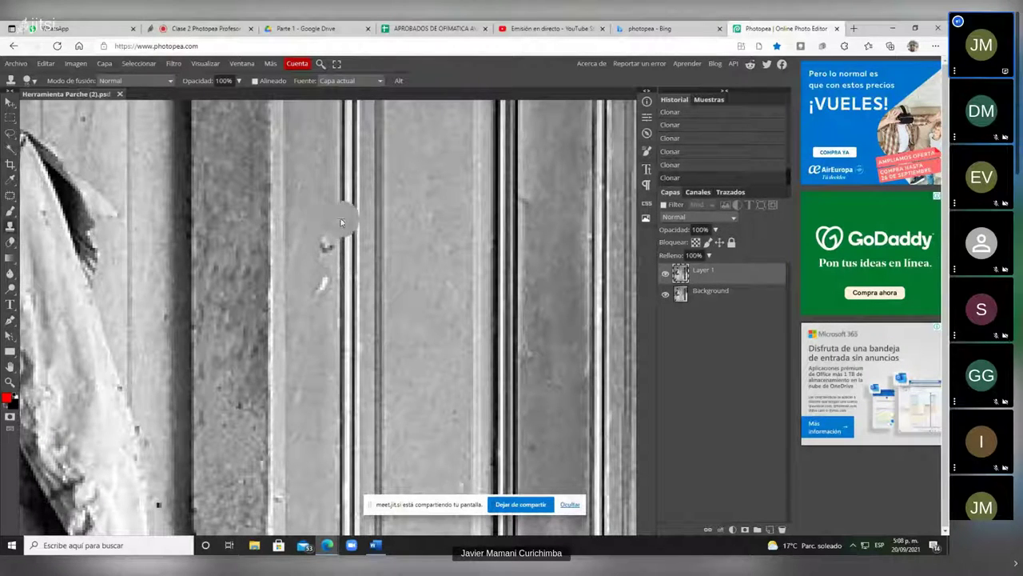
pyautogui.click(340, 244)
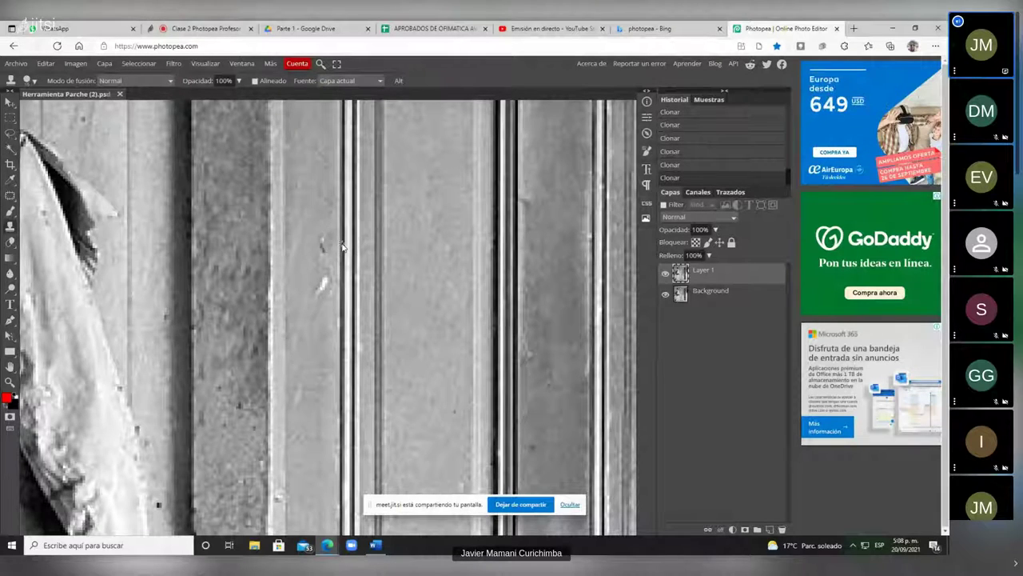
pyautogui.click(324, 243)
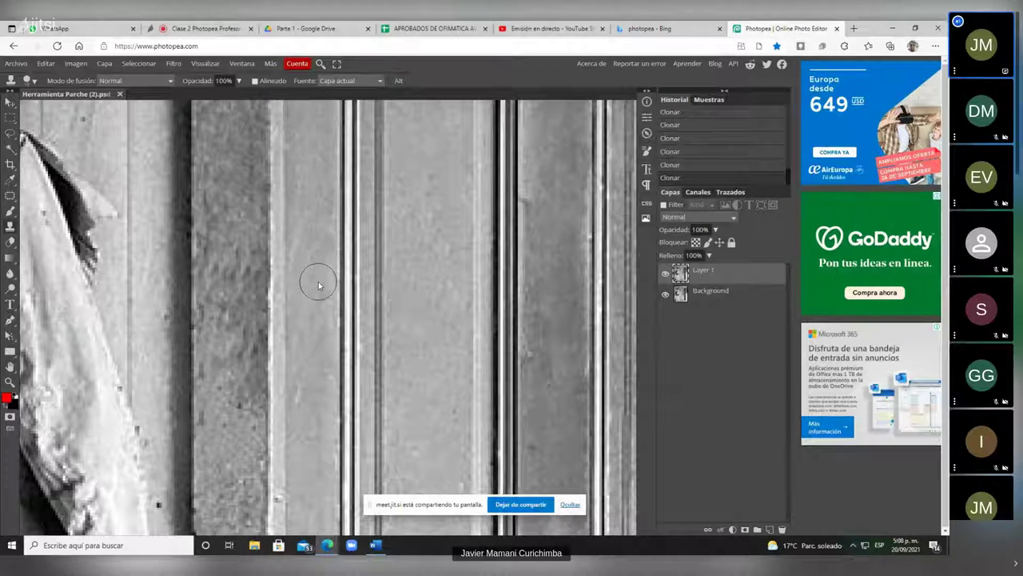
# Examine the lower half of the door and its middle rail for remaining scratches and chips.
pyautogui.scroll(-5, 332, 312)
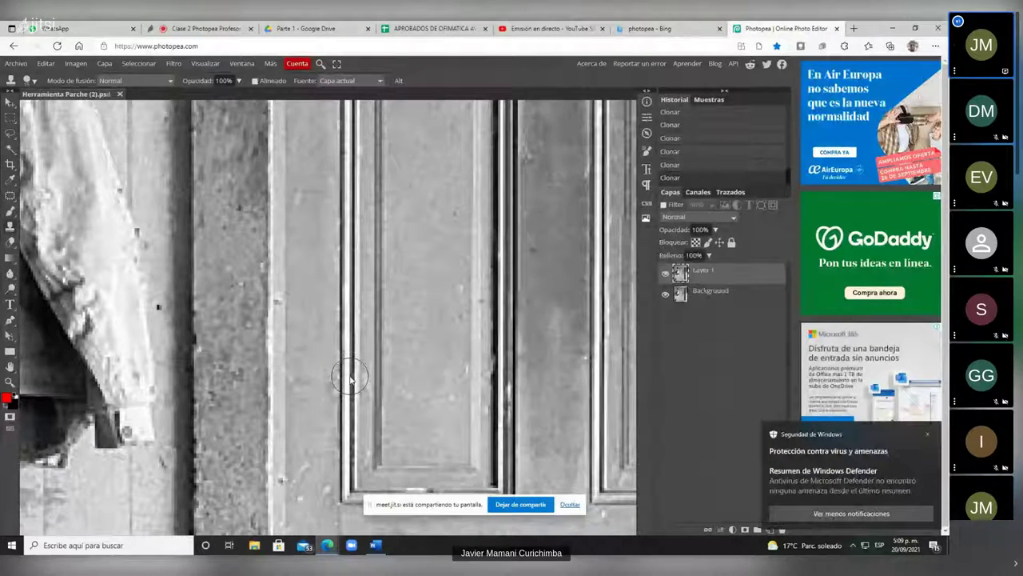
pyautogui.scroll(-5, 349, 376)
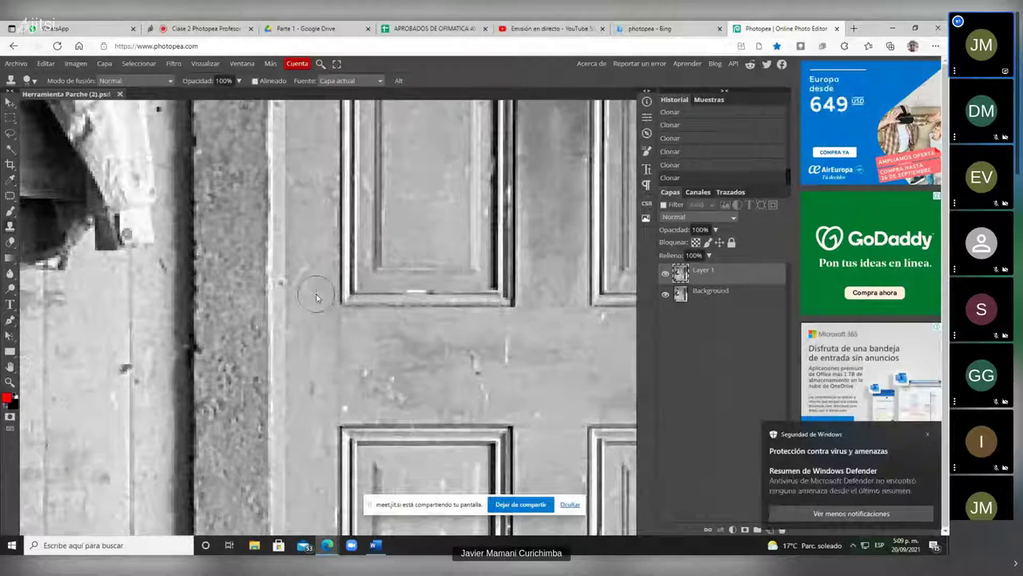
pyautogui.scroll(-1, 325, 353)
pyautogui.scroll(-3, 326, 353)
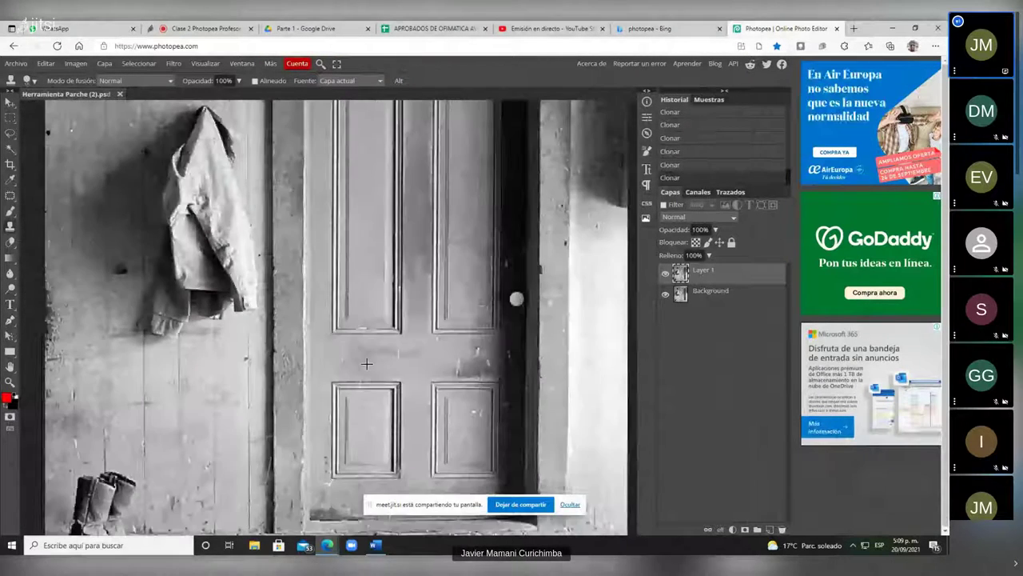
pyautogui.scroll(-2, 327, 356)
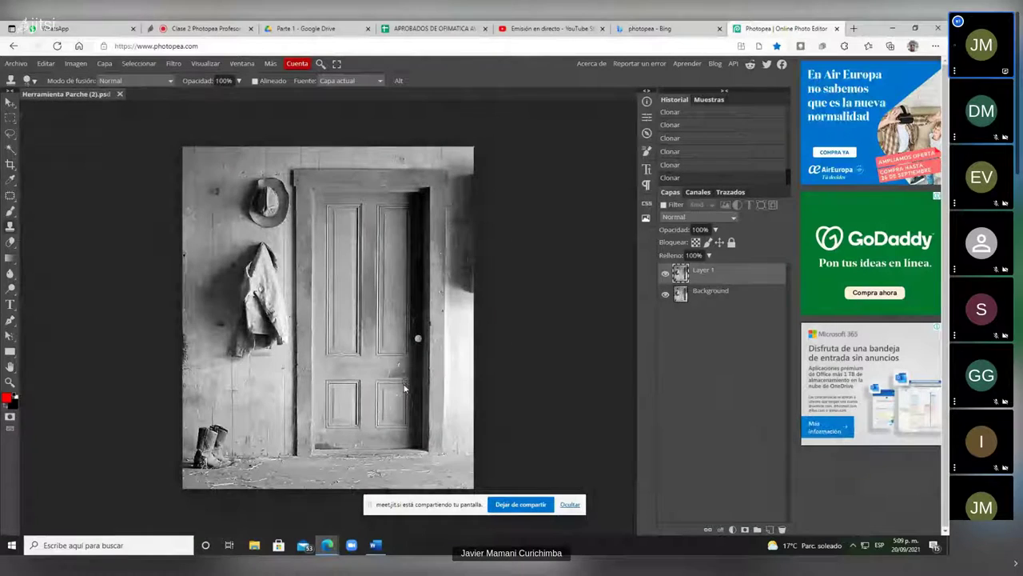
pyautogui.scroll(5, 375, 368)
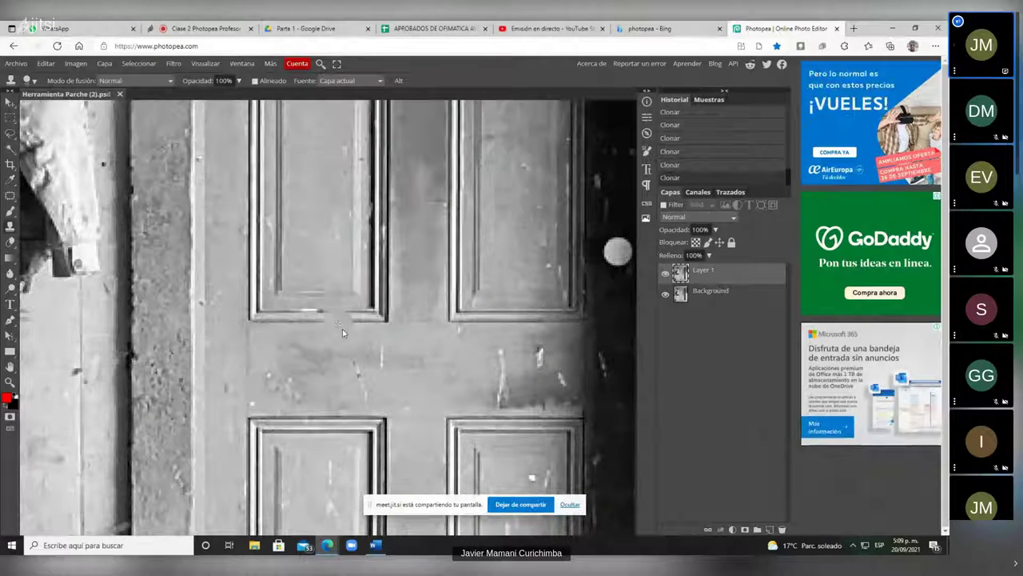
pyautogui.scroll(-5, 342, 329)
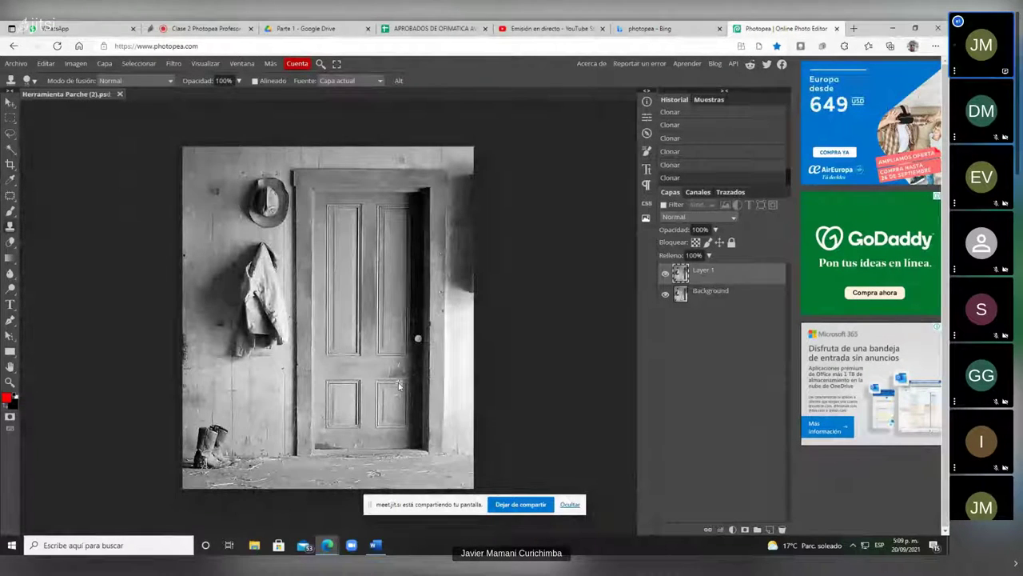
pyautogui.scroll(5, 404, 376)
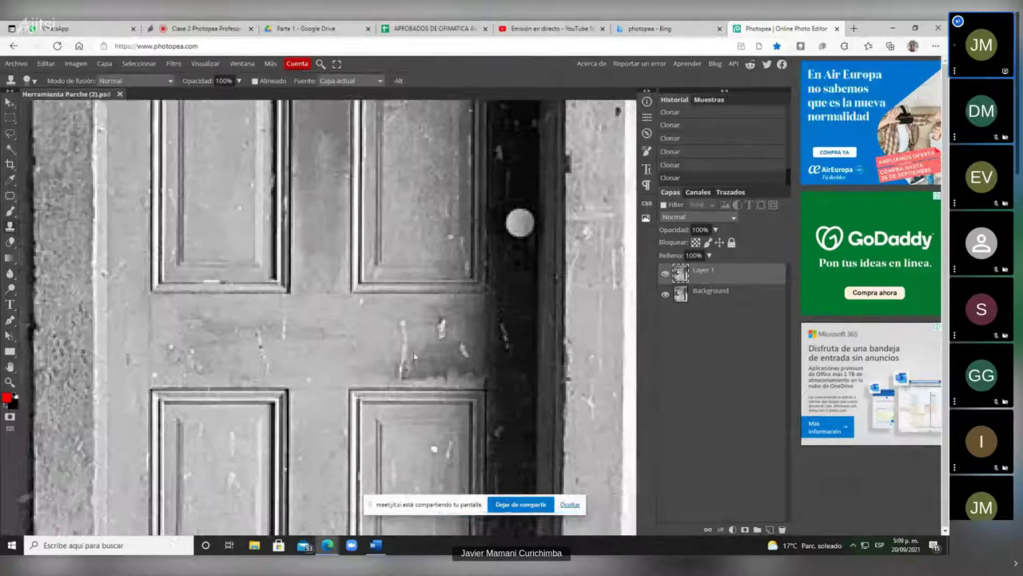
pyautogui.hscroll(2, 414, 355)
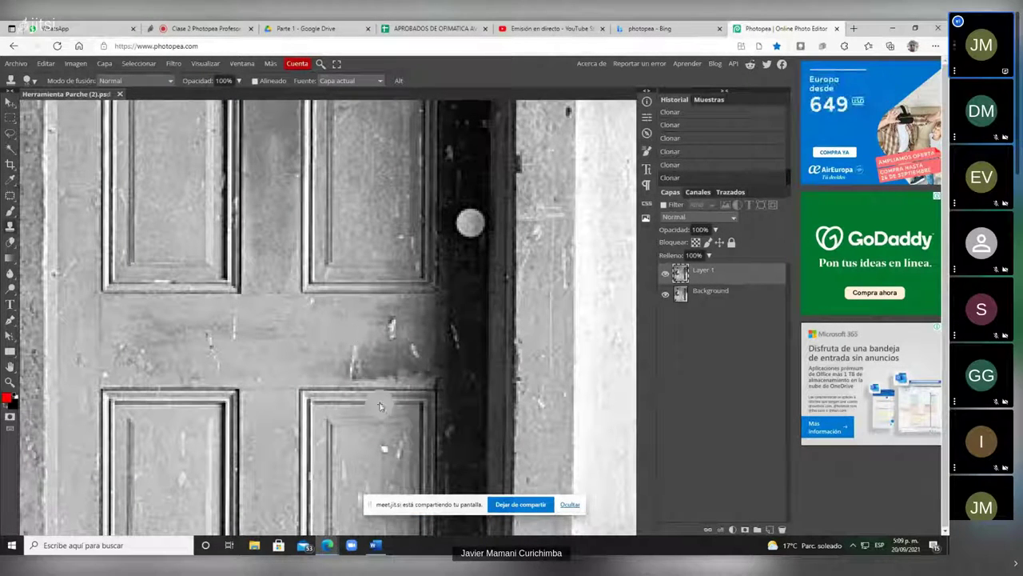
# Undo the trial clone strokes and clone out the upper part of the long vertical scratch on the middle rail's right half.
pyautogui.hotkey('ctrl', 'z')
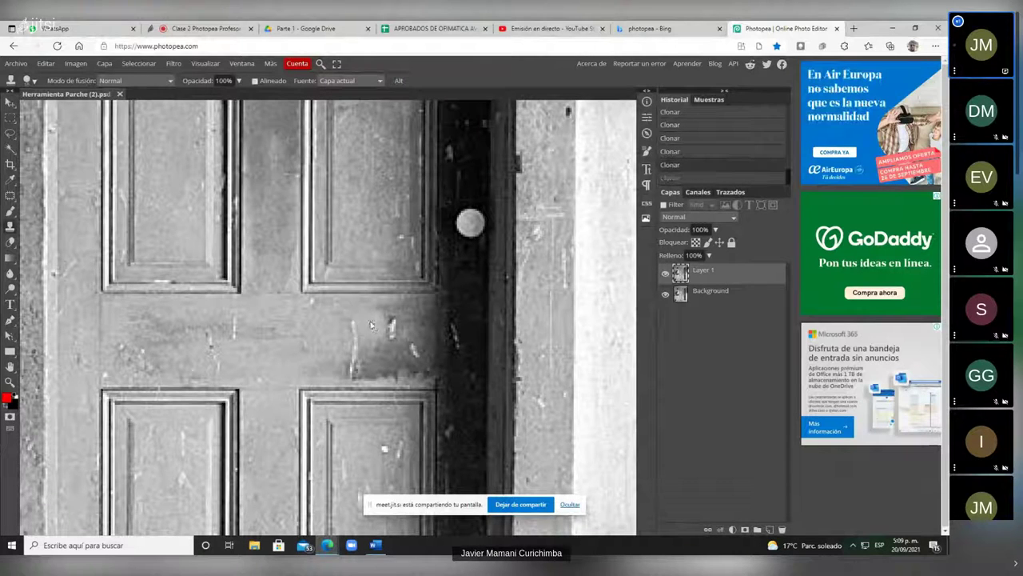
pyautogui.scroll(2, 362, 362)
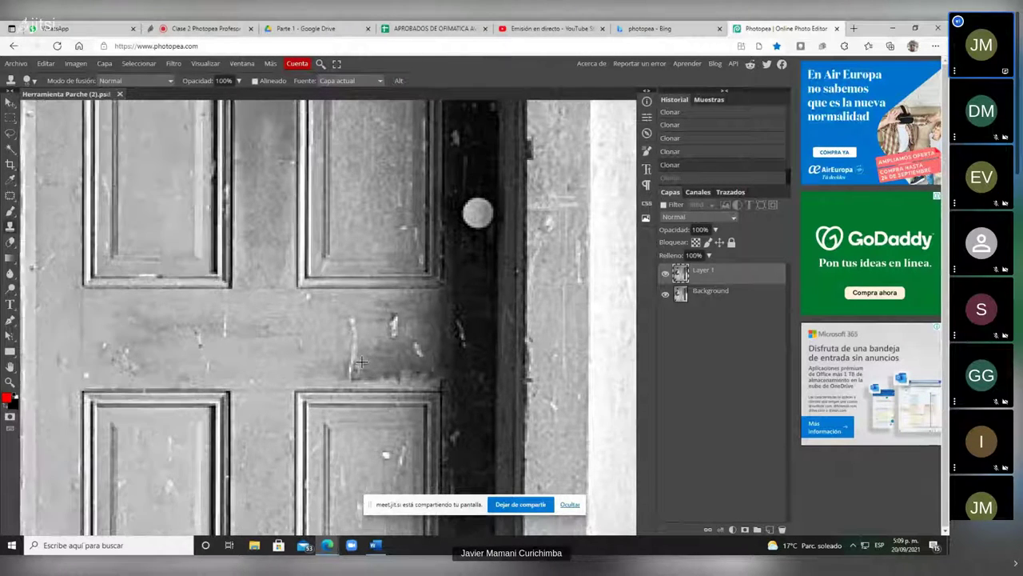
pyautogui.scroll(1, 361, 362)
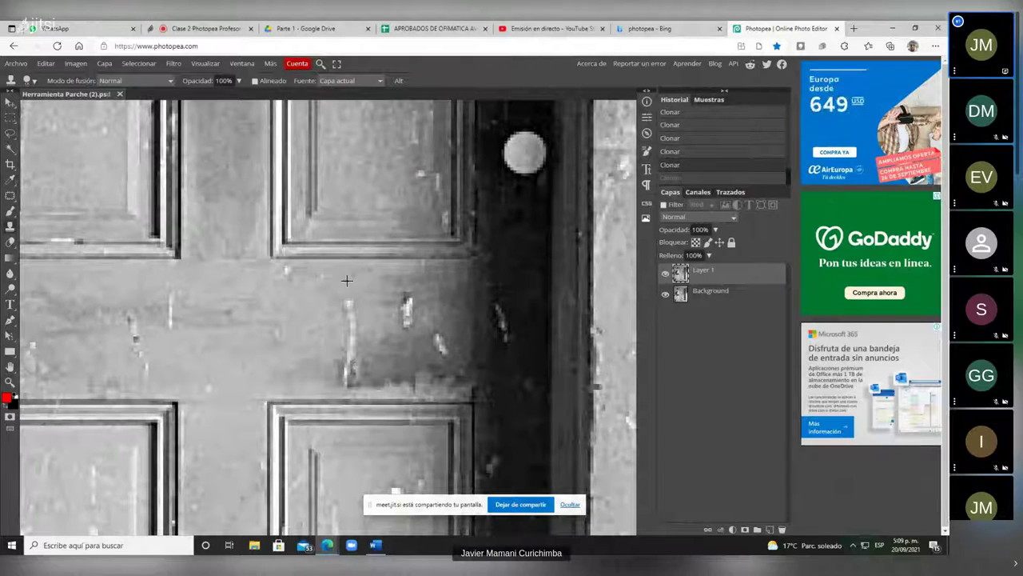
pyautogui.hotkey('ctrl', 'z')
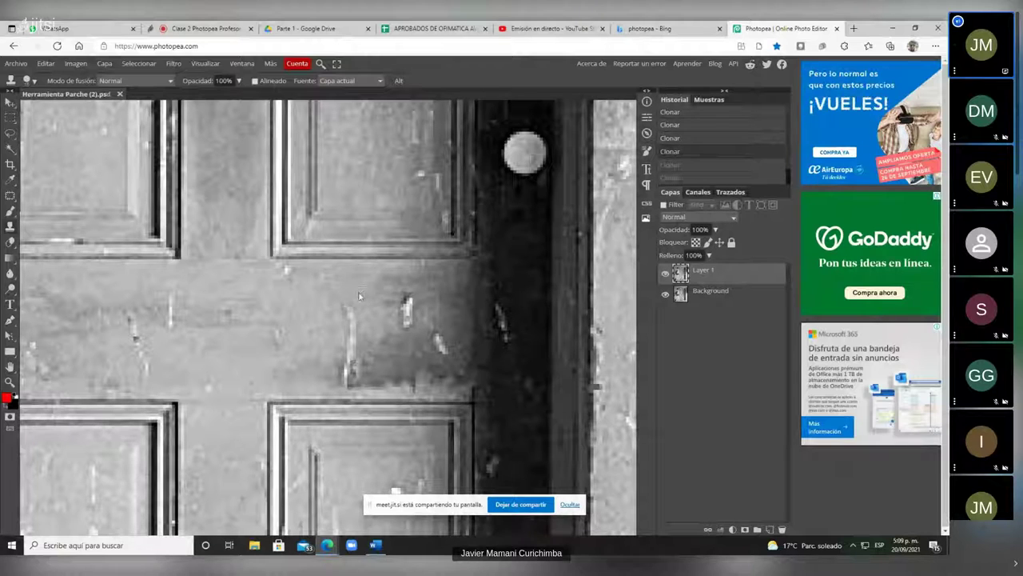
pyautogui.click(356, 336)
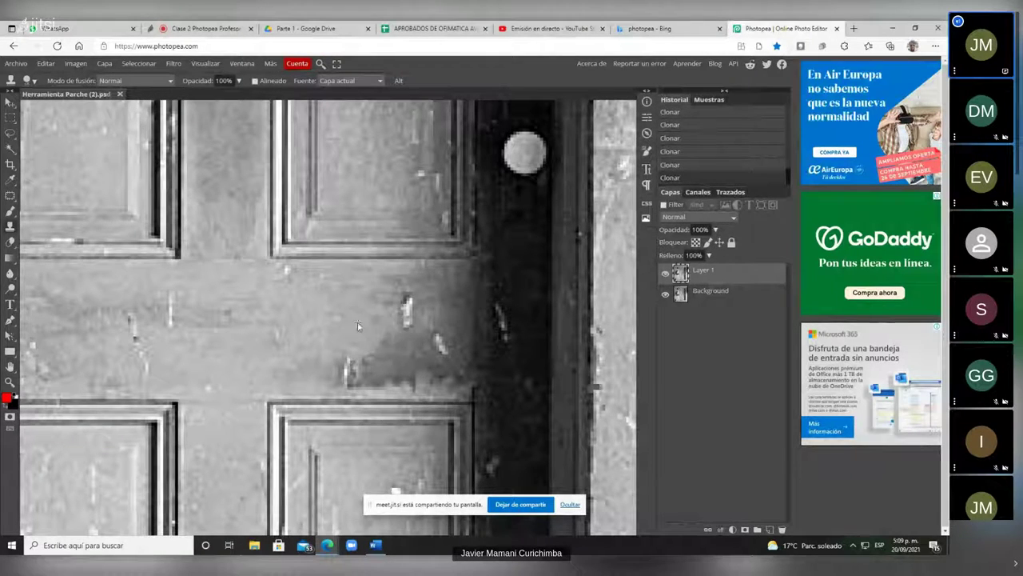
# Blend the retouched upper part of the middle rail scratch with a clean area beside it using the Patch tool, and deselect.
pyautogui.click(10, 179)
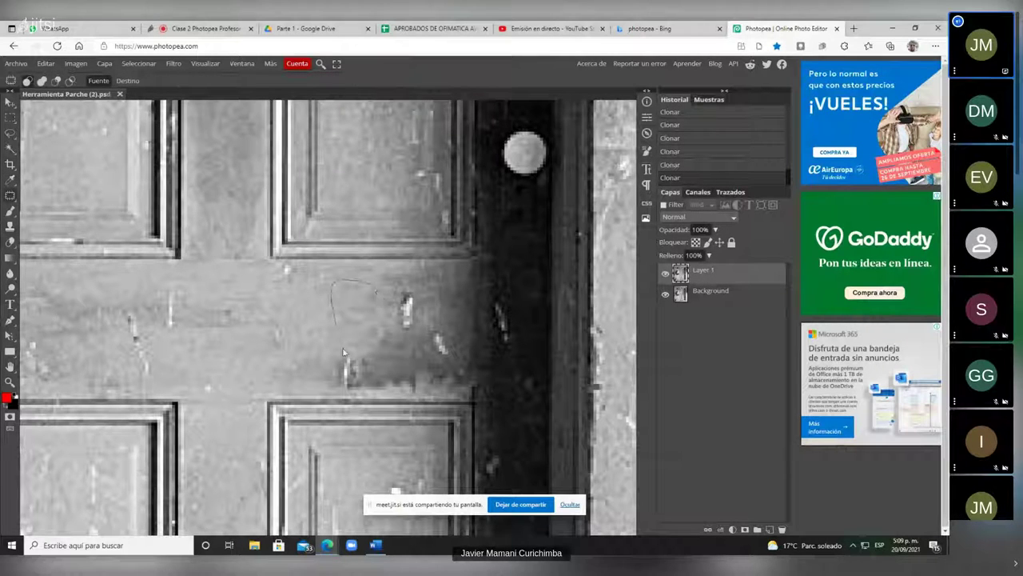
pyautogui.moveTo(344, 352)
pyautogui.mouseDown()
pyautogui.moveTo(331, 312)
pyautogui.moveTo(283, 308)
pyautogui.mouseUp()
pyautogui.click(351, 402)
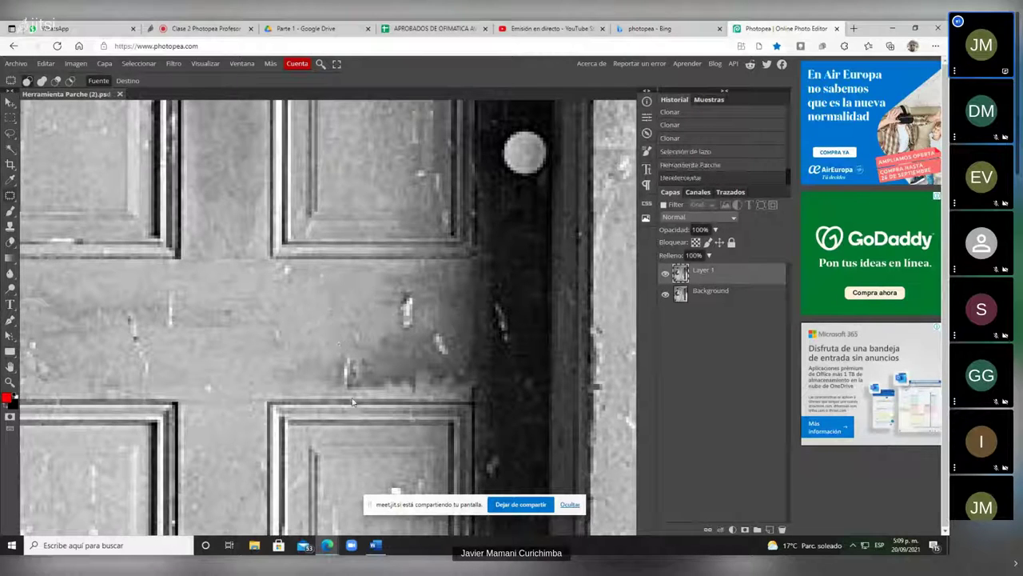
# Clone out the lower end of the middle rail scratch and blend the resulting dark round spot with the Patch tool.
pyautogui.click(10, 227)
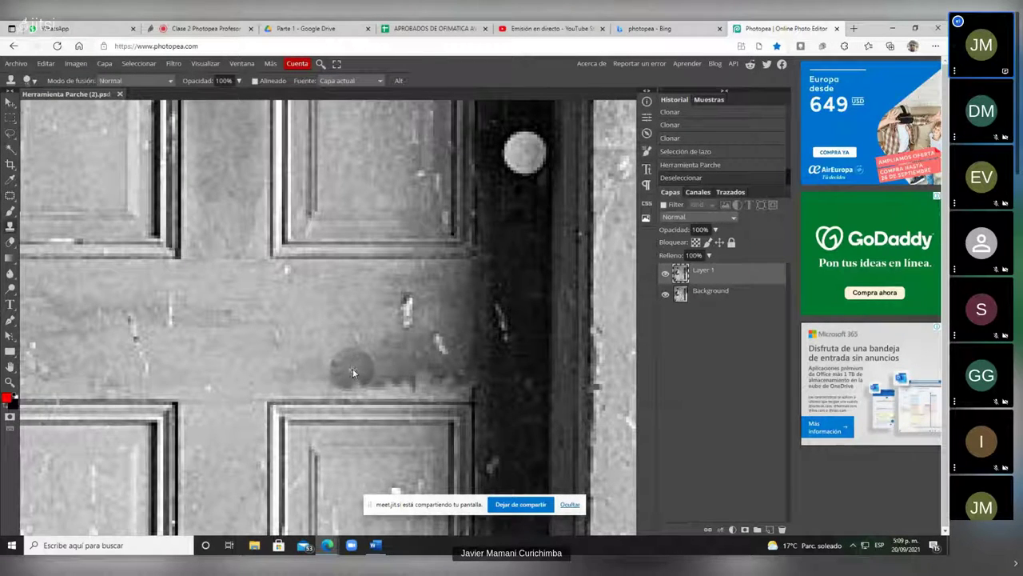
pyautogui.moveTo(355, 369)
pyautogui.mouseDown()
pyautogui.moveTo(390, 366)
pyautogui.moveTo(349, 368)
pyautogui.mouseUp()
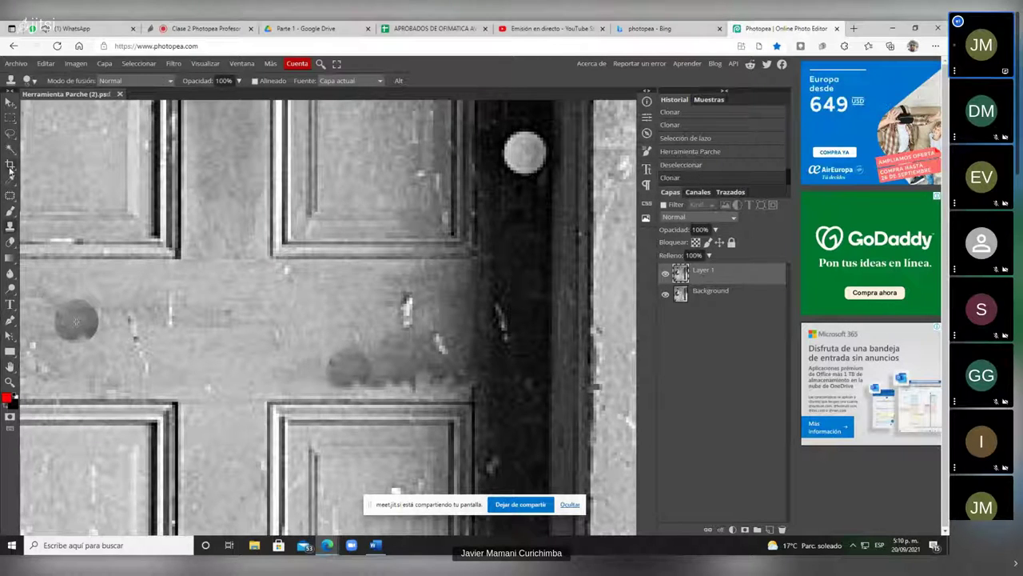
pyautogui.rightClick(10, 200)
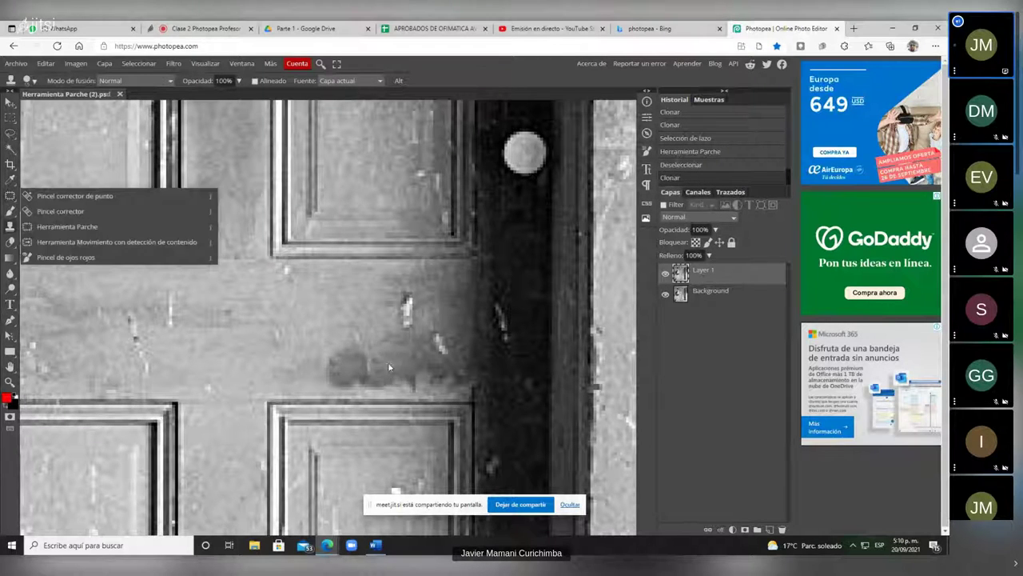
pyautogui.click(10, 200)
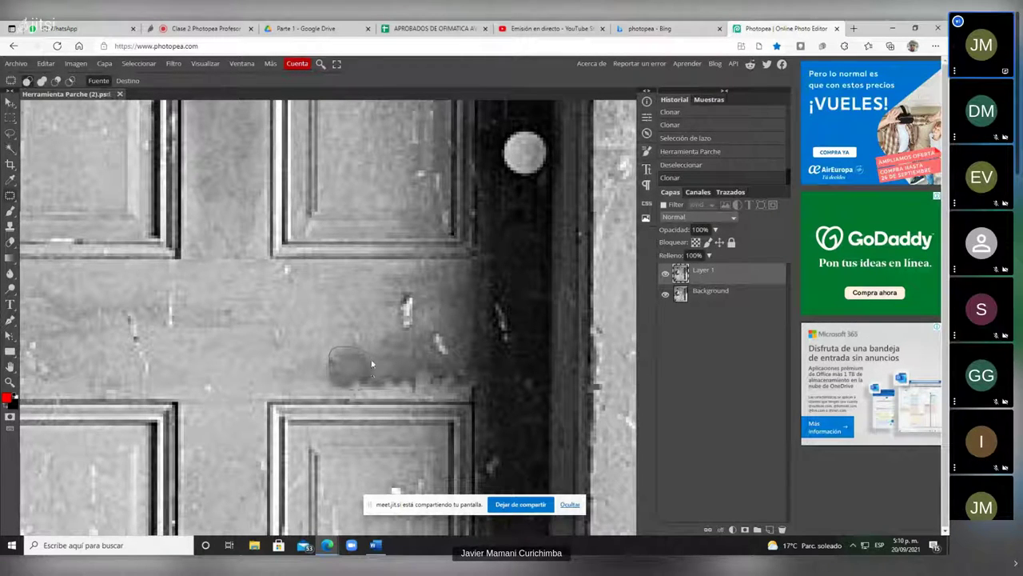
pyautogui.moveTo(371, 364)
pyautogui.mouseDown()
pyautogui.moveTo(334, 352)
pyautogui.moveTo(369, 377)
pyautogui.moveTo(398, 373)
pyautogui.mouseUp()
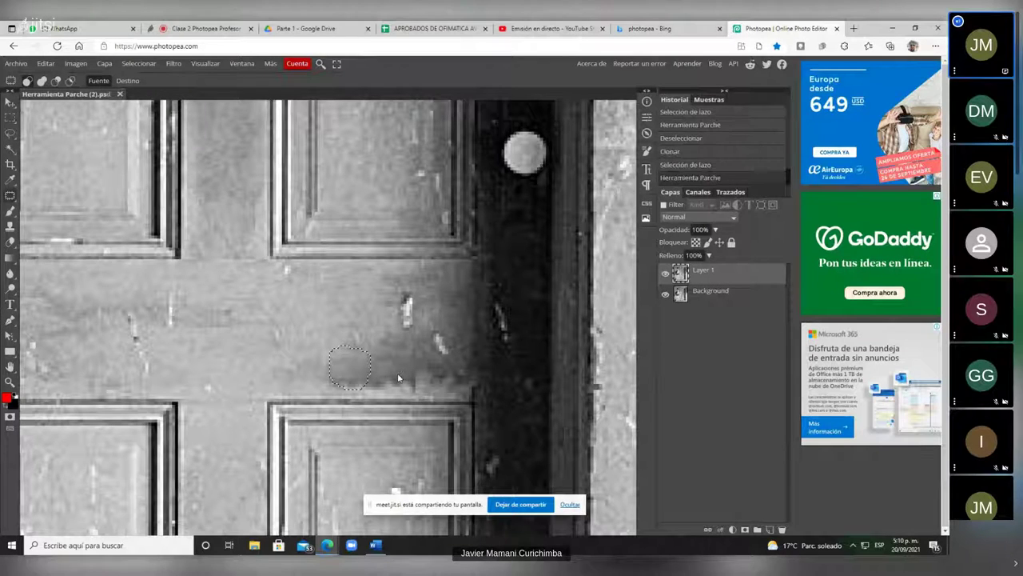
# Deselect the patched area and clone out the bright vertical chip near the right end of the door's middle rail.
pyautogui.hotkey('ctrl', 'd')
pyautogui.scroll(-1, 389, 378)
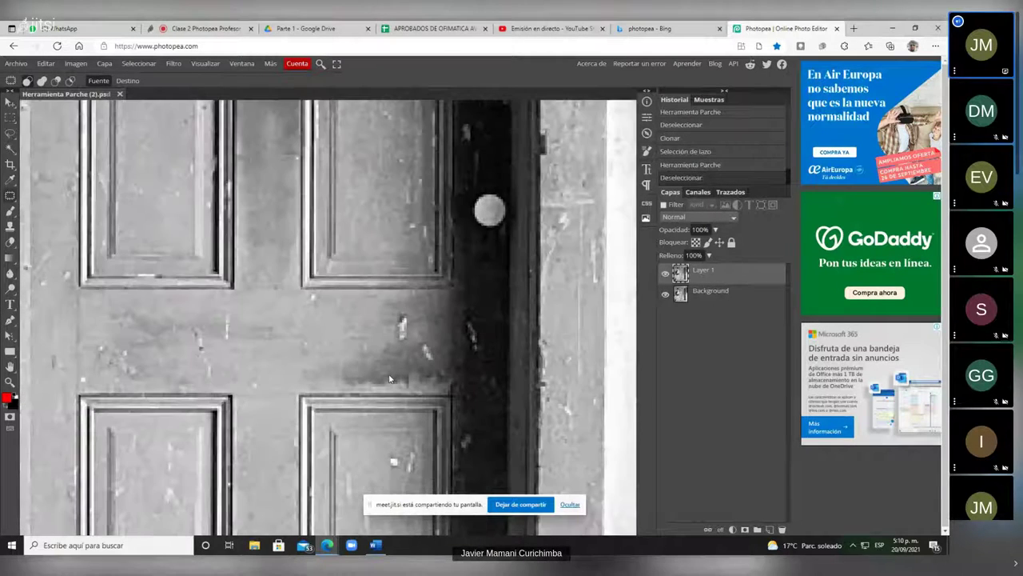
pyautogui.scroll(3, 407, 356)
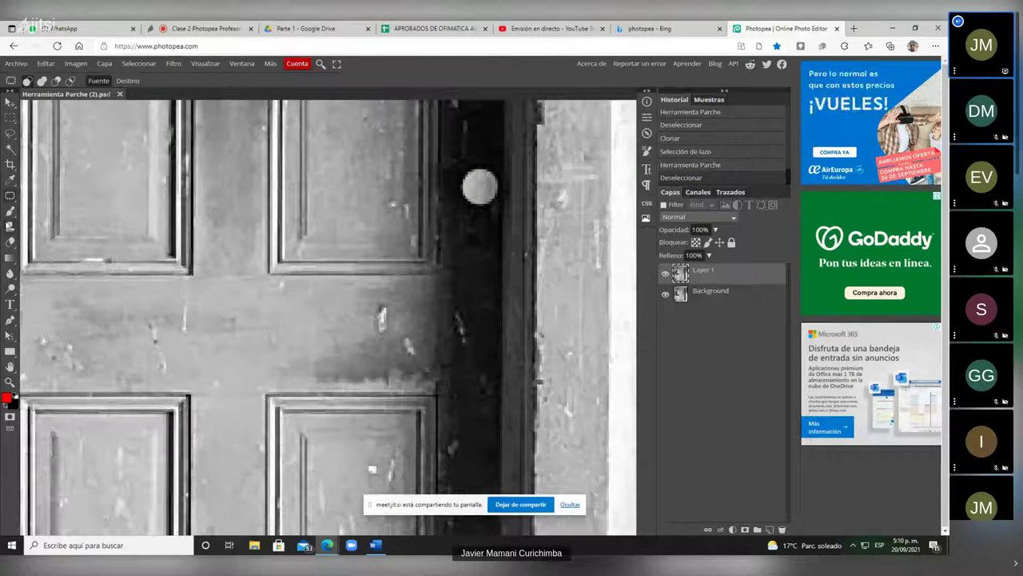
pyautogui.click(10, 227)
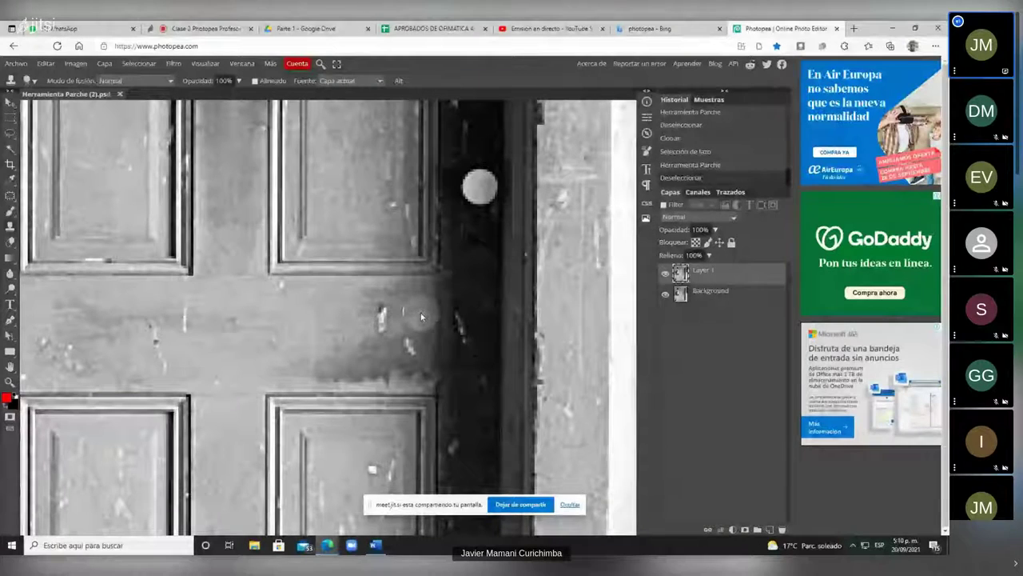
pyautogui.click(383, 320)
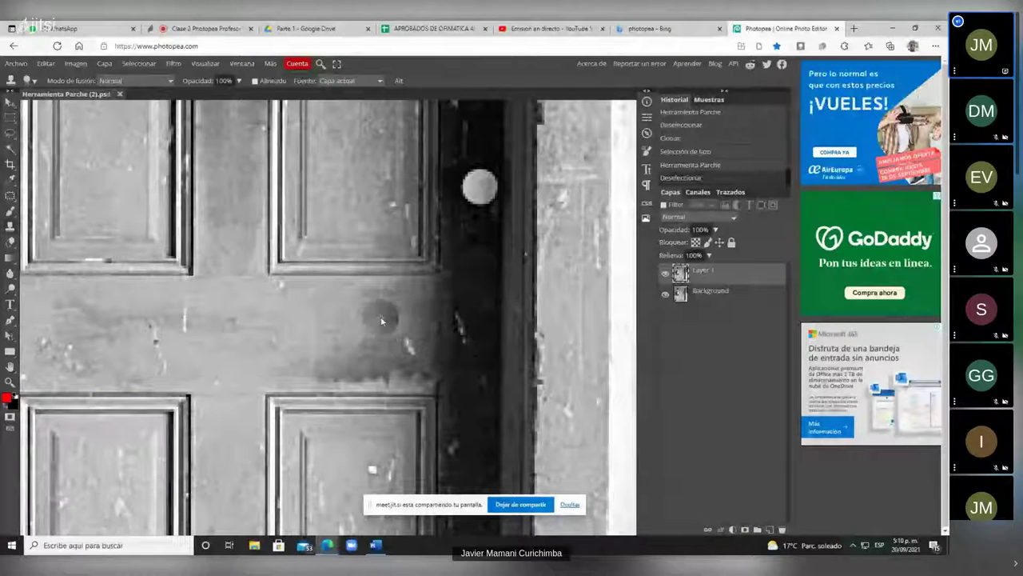
pyautogui.click(383, 318)
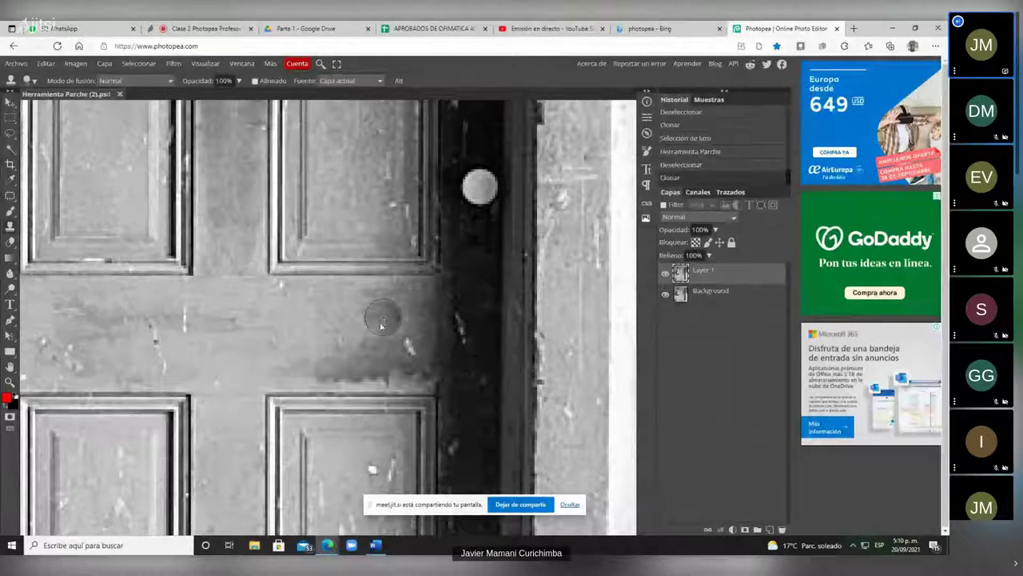
# Blend the dark round clone spot at the middle rail's right end with the Patch tool, and deselect.
pyautogui.click(9, 195)
pyautogui.click(36, 228)
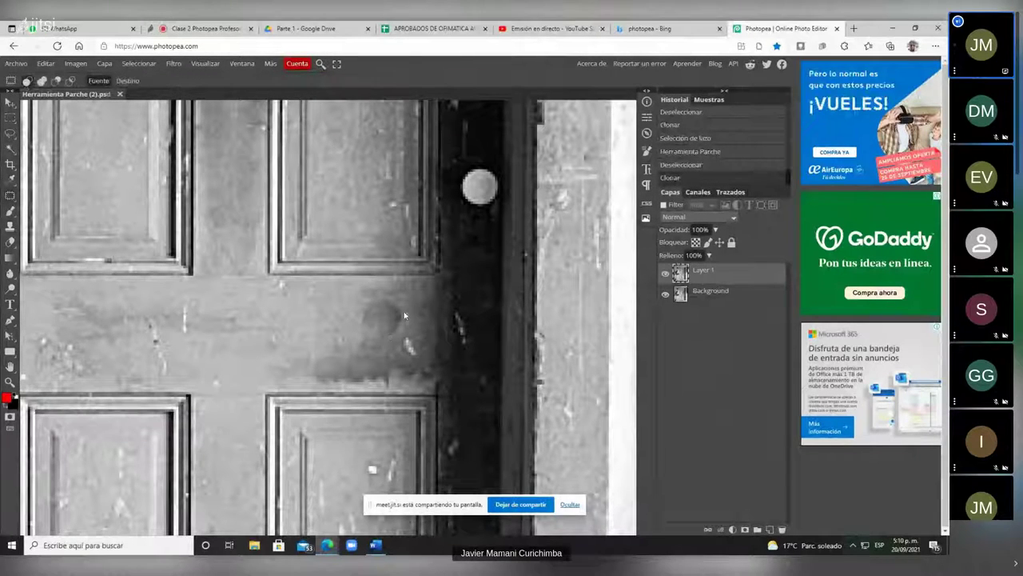
pyautogui.moveTo(398, 308); pyautogui.dragTo(374, 363)
pyautogui.hotkey('ctrl', 'd')
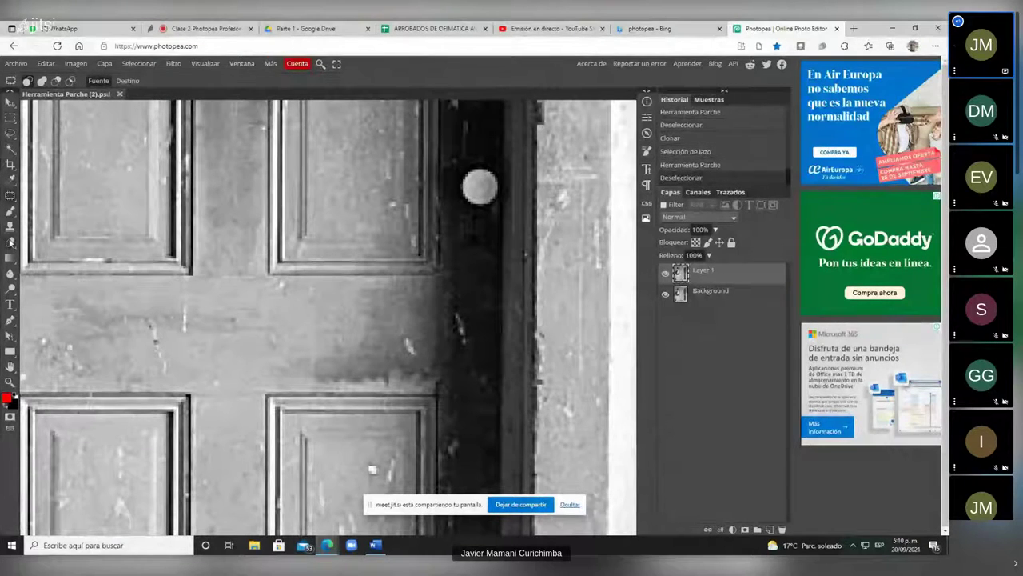
# Clone out the small slanted scratch at the lower right of the middle rail and switch to the Patch tool.
pyautogui.press('s')
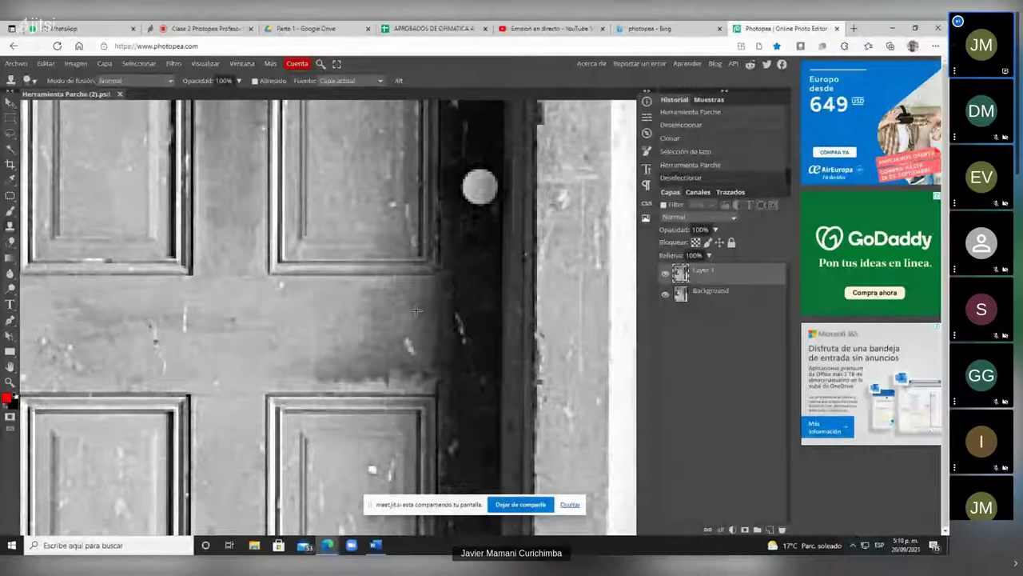
pyautogui.click(279, 377)
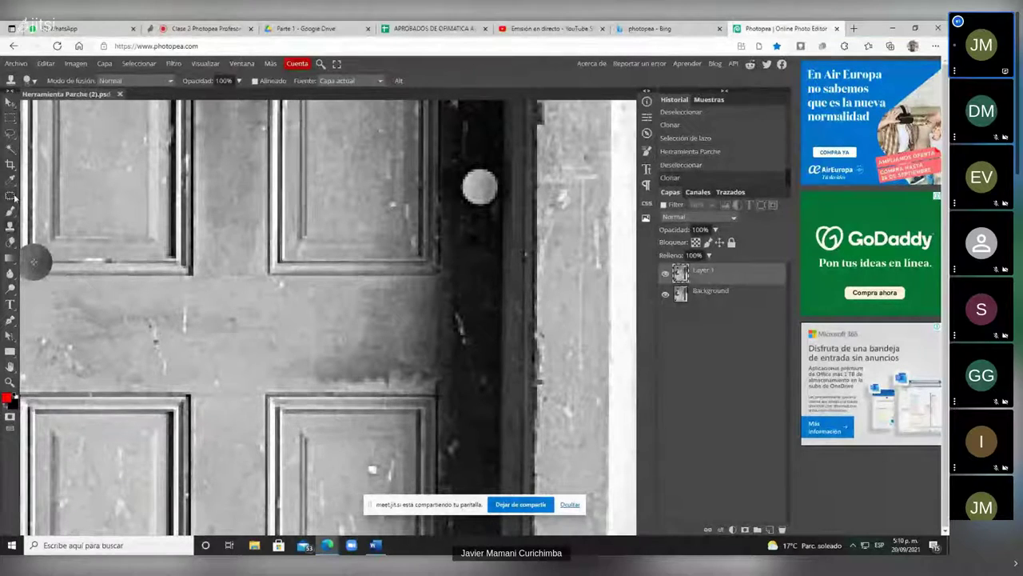
pyautogui.click(11, 196)
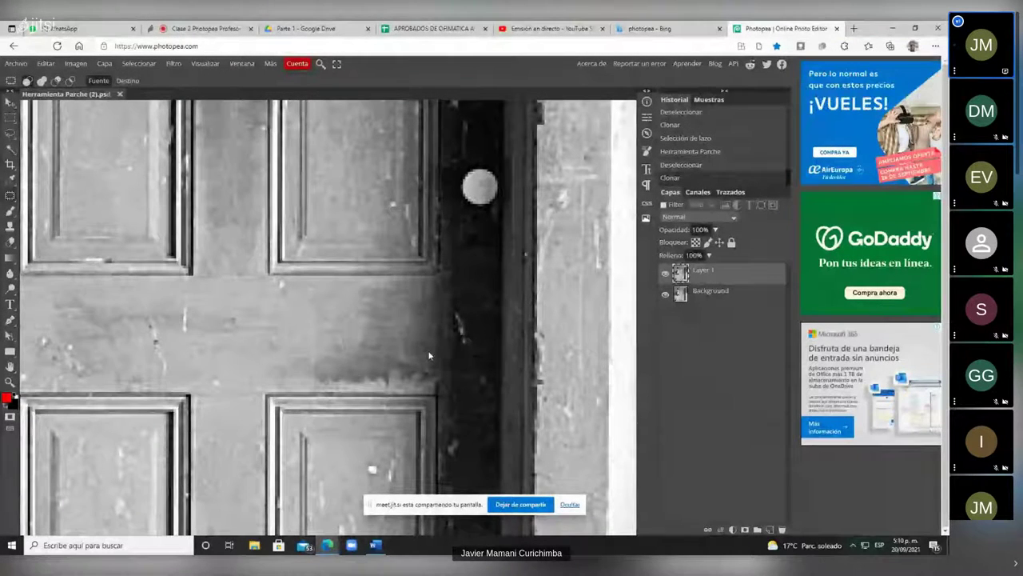
pyautogui.scroll(-3, 324, 335)
pyautogui.scroll(-2, 325, 336)
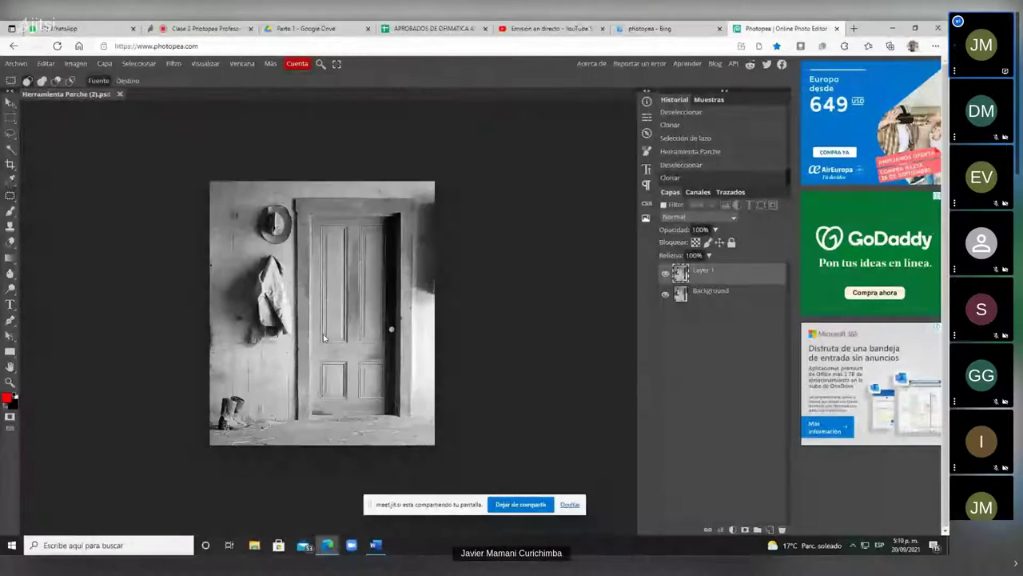
pyautogui.scroll(2, 325, 337)
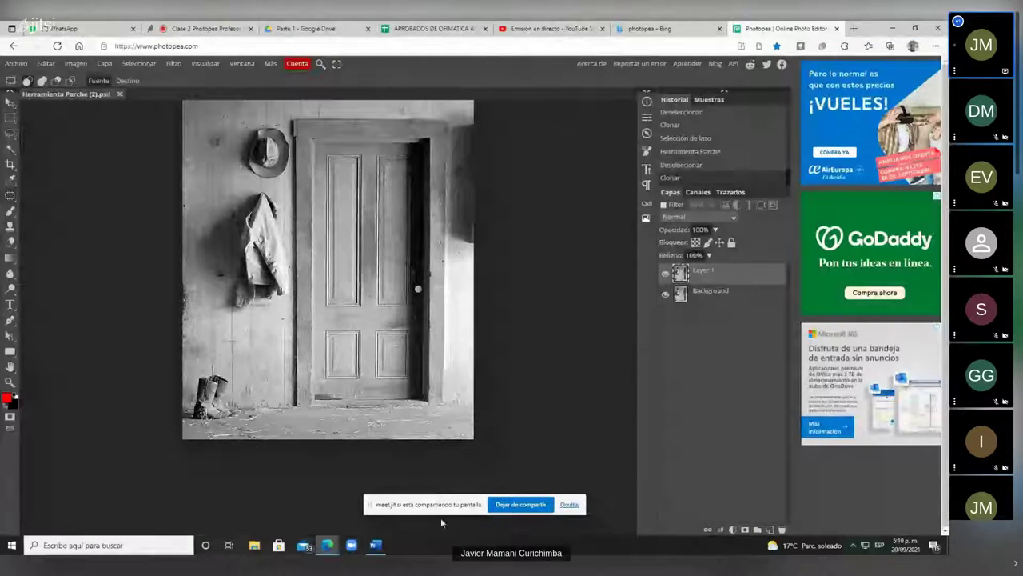
pyautogui.click(512, 505)
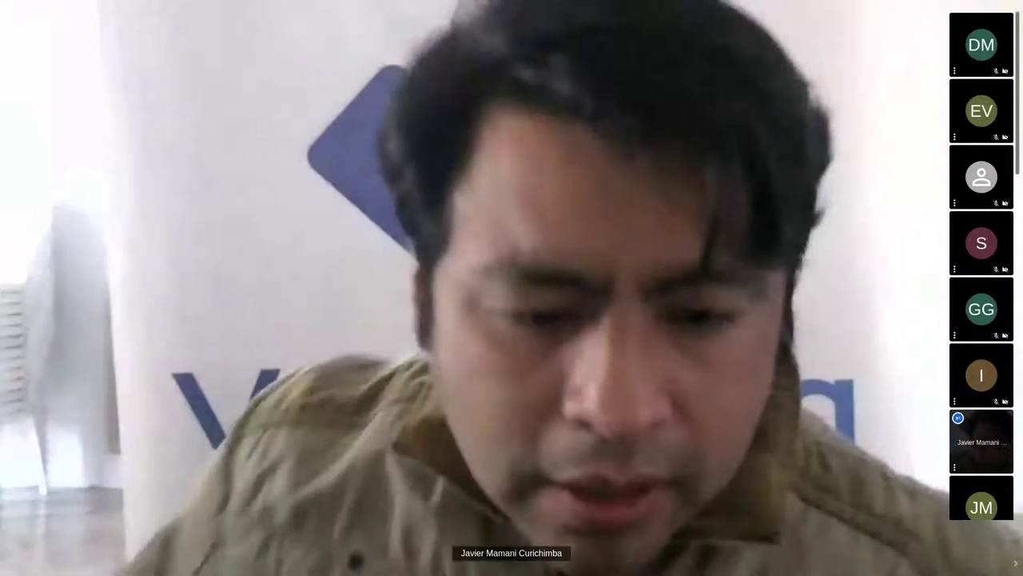
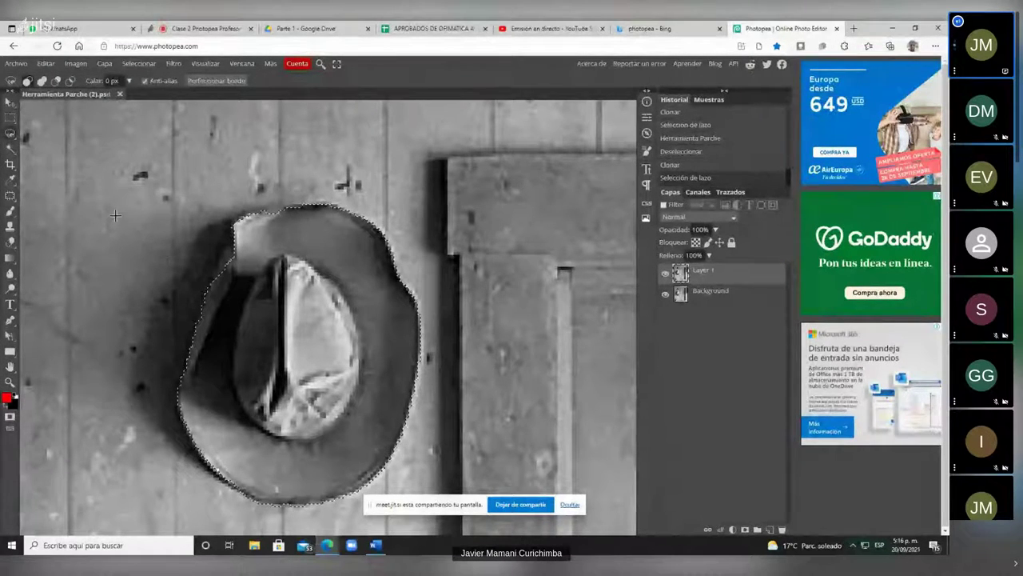
# Add the missed bits along the hat brim's upper-left edge to the hat selection with the freehand Lasso.
pyautogui.rightClick(10, 136)
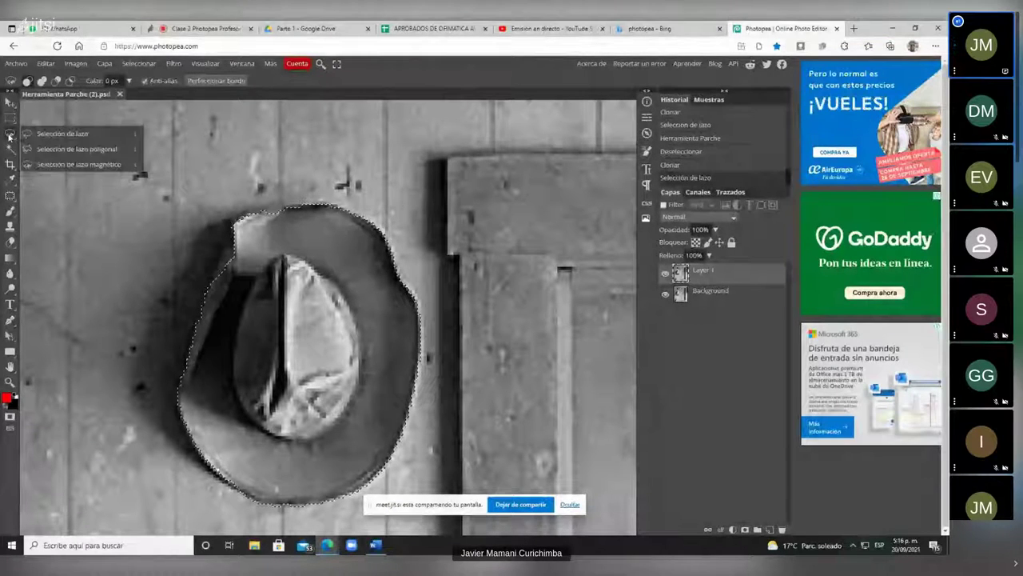
pyautogui.click(70, 138)
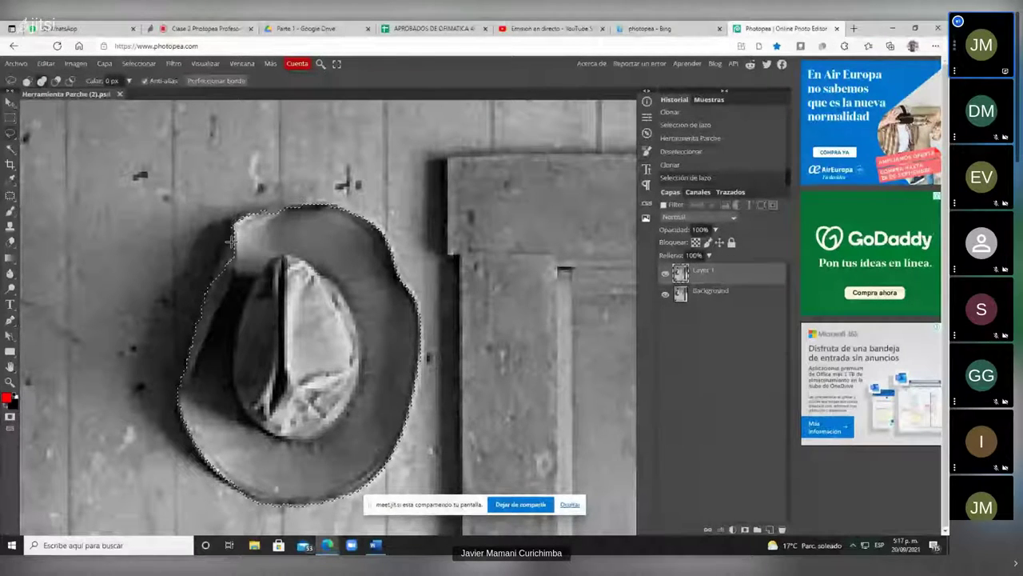
pyautogui.moveTo(231, 241)
pyautogui.mouseDown()
pyautogui.moveTo(219, 282)
pyautogui.moveTo(234, 276)
pyautogui.moveTo(236, 240)
pyautogui.mouseUp()
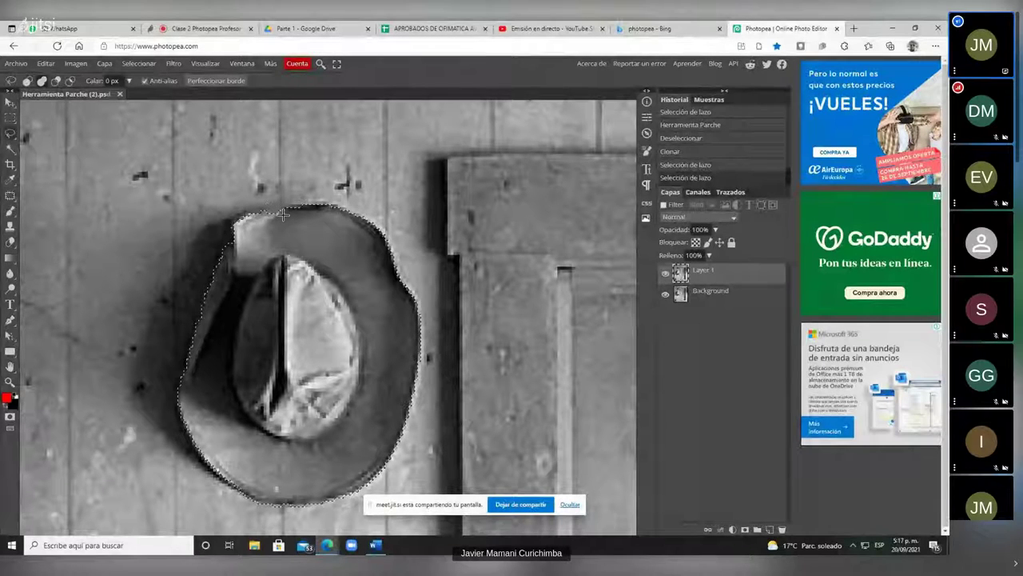
pyautogui.moveTo(274, 216); pyautogui.dragTo(264, 212)
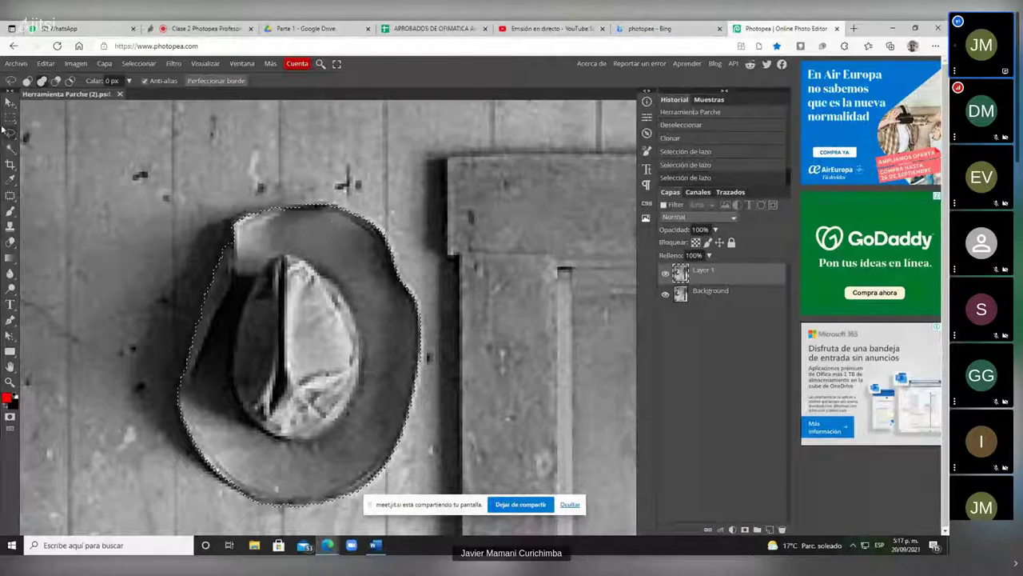
# Open the Hue/Saturation adjustment for the selected hat and move its dialog clear of the hat.
pyautogui.scroll(-3, 371, 324)
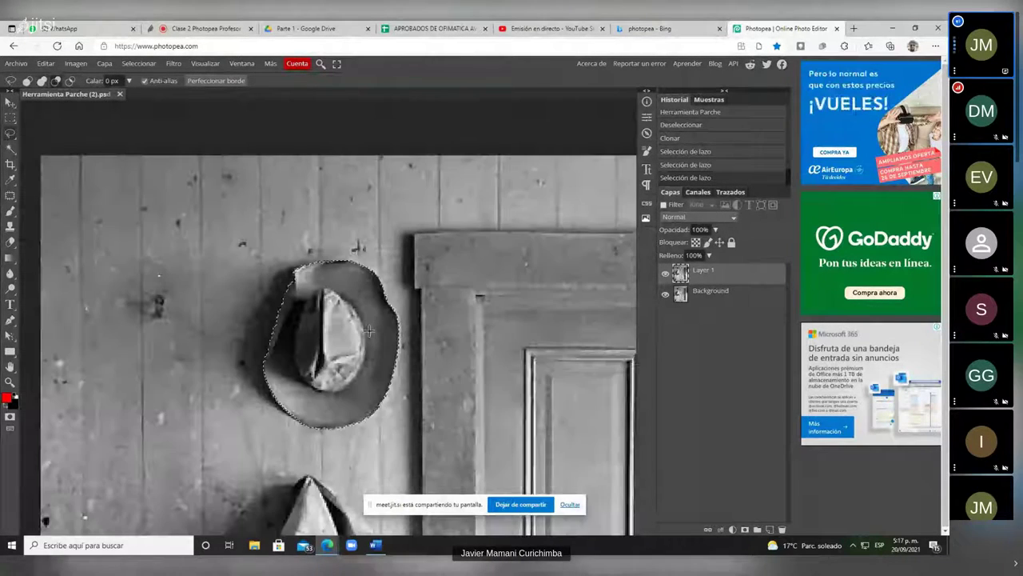
pyautogui.scroll(-2, 373, 340)
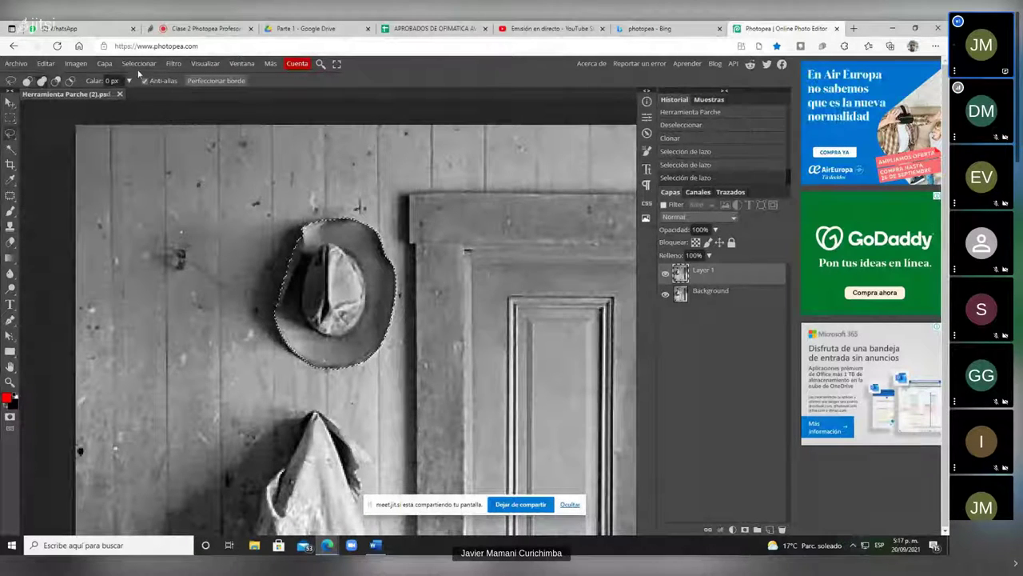
pyautogui.click(77, 67)
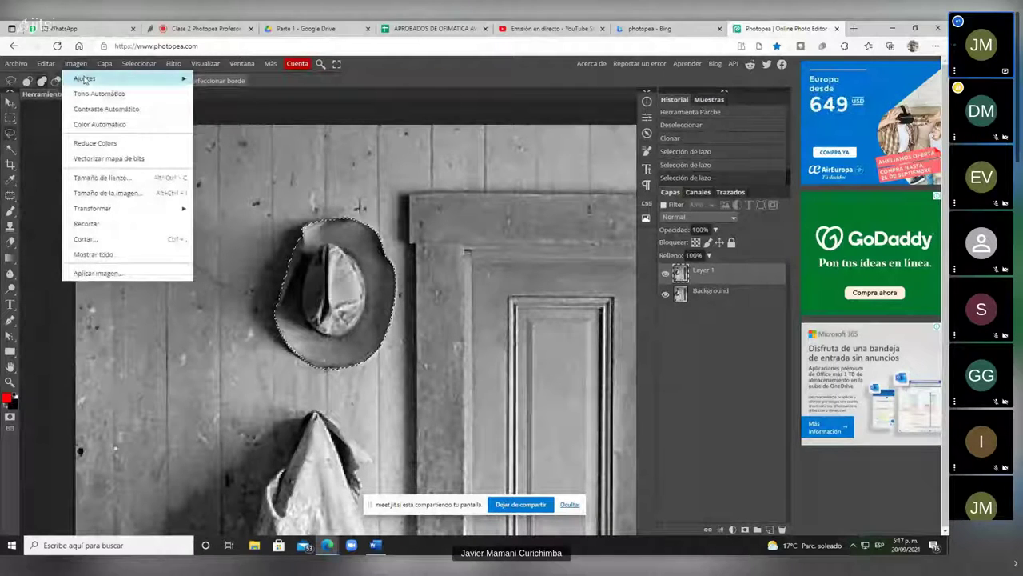
pyautogui.moveTo(88, 83)
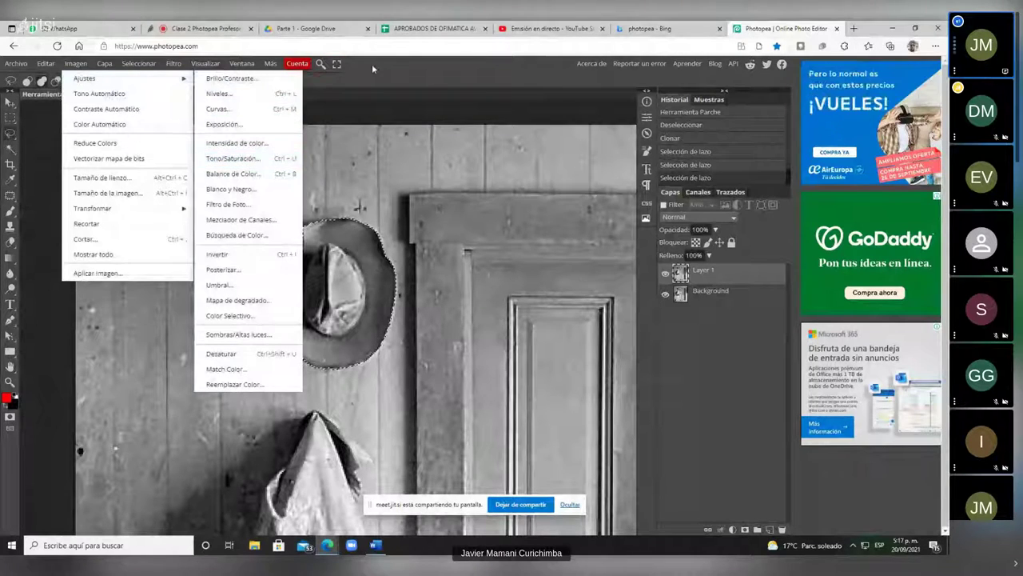
pyautogui.click(77, 67)
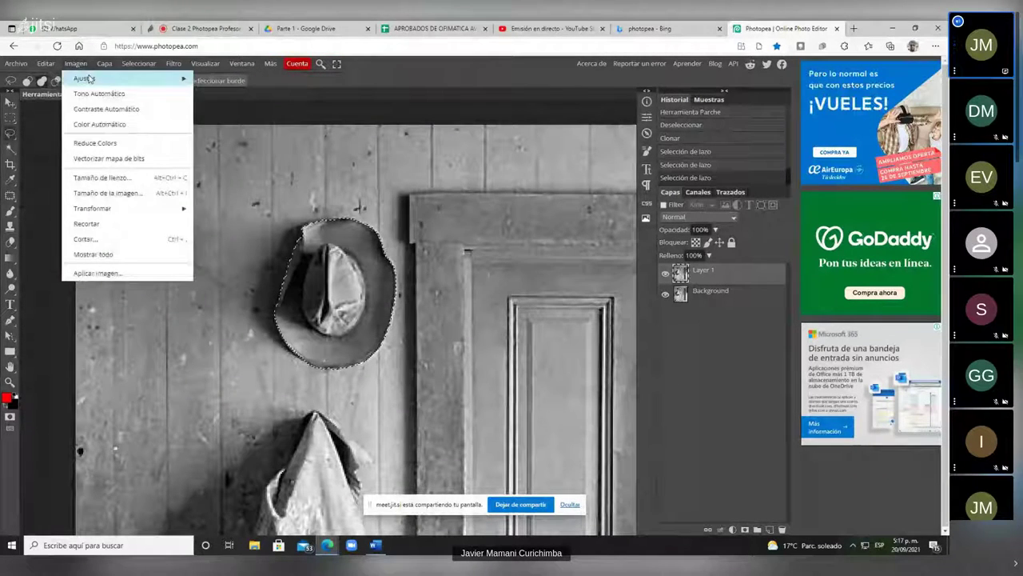
pyautogui.moveTo(88, 78)
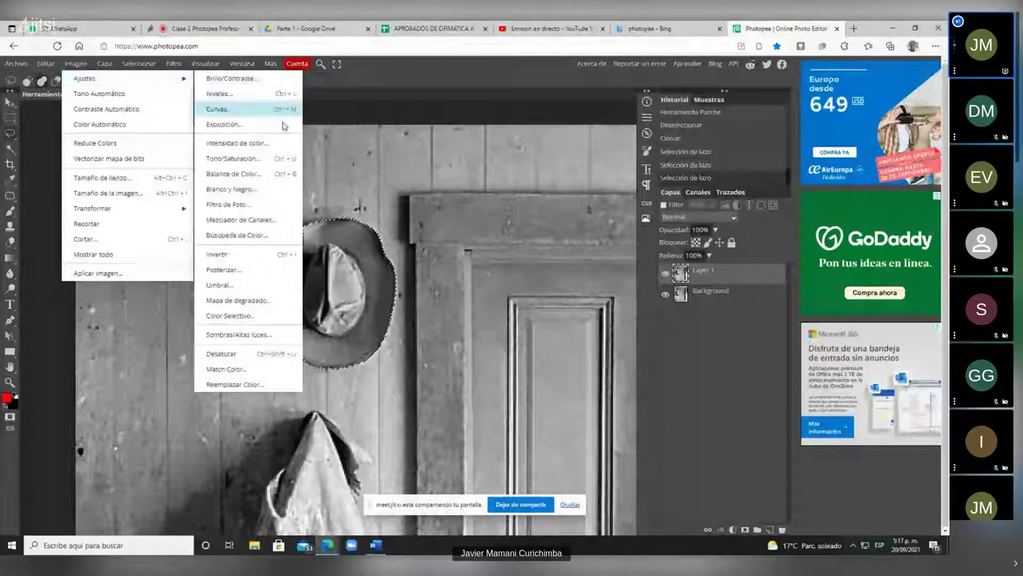
pyautogui.click(242, 159)
pyautogui.moveTo(180, 142); pyautogui.dragTo(551, 213)
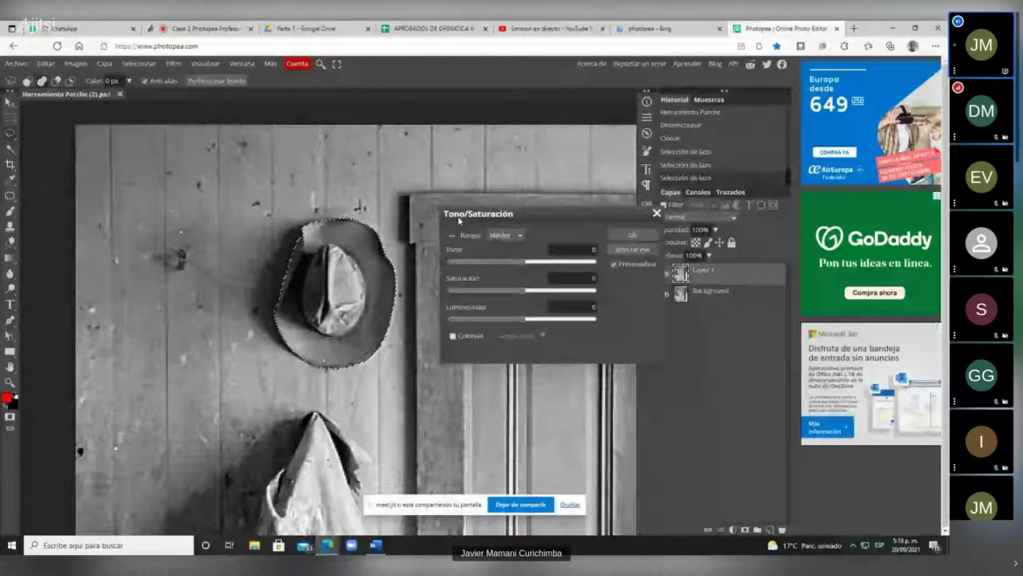
# Colorize the selected hat reddish brown with hue 13 and saturation 39, and apply the adjustment.
pyautogui.click(453, 337)
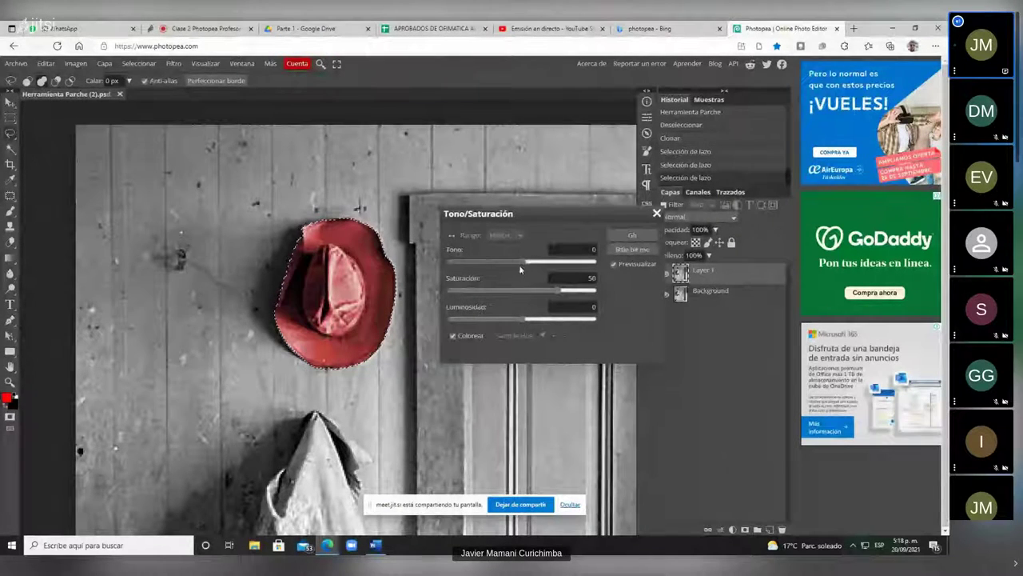
pyautogui.moveTo(524, 260)
pyautogui.mouseDown()
pyautogui.moveTo(452, 264)
pyautogui.moveTo(624, 265)
pyautogui.moveTo(527, 265)
pyautogui.mouseUp()
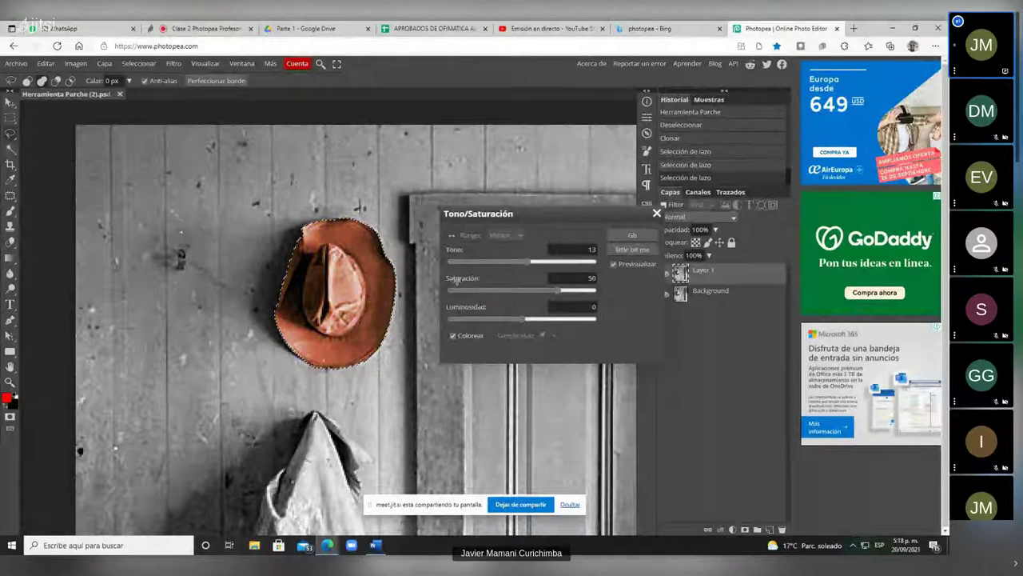
pyautogui.moveTo(559, 293)
pyautogui.mouseDown()
pyautogui.moveTo(515, 292)
pyautogui.moveTo(591, 292)
pyautogui.moveTo(552, 292)
pyautogui.mouseUp()
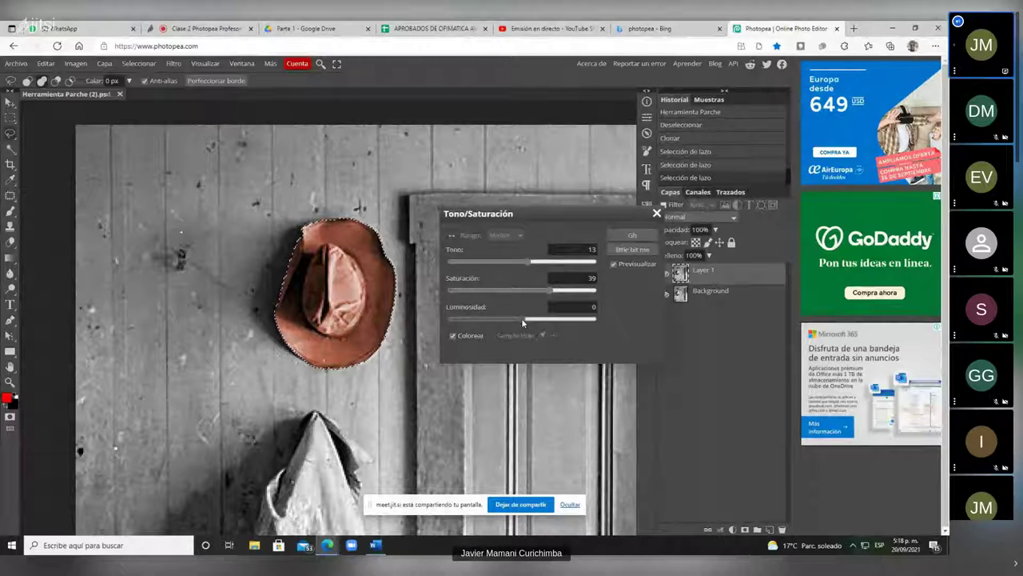
pyautogui.moveTo(524, 321)
pyautogui.mouseDown()
pyautogui.moveTo(534, 320)
pyautogui.moveTo(507, 320)
pyautogui.moveTo(524, 321)
pyautogui.mouseUp()
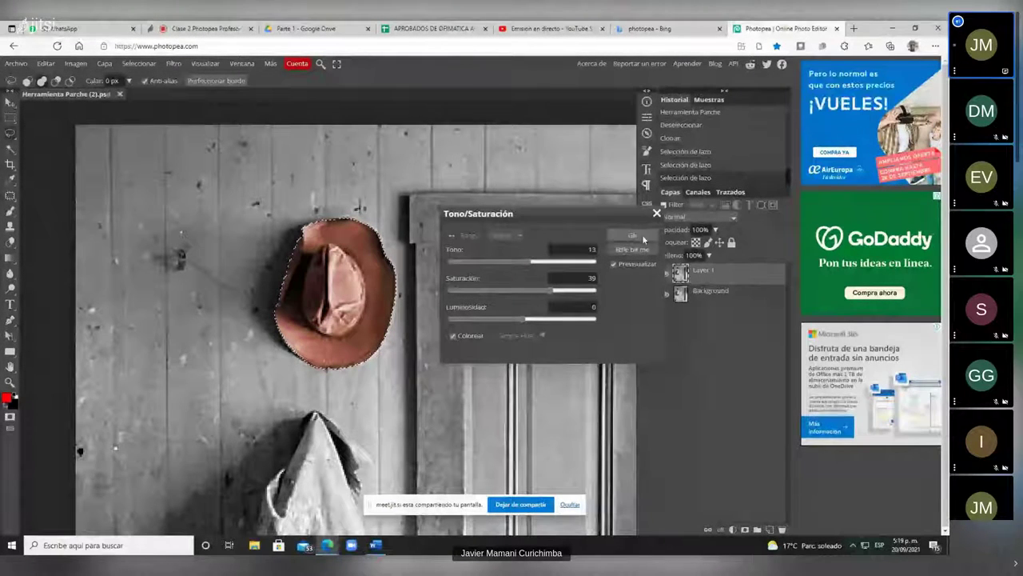
pyautogui.click(632, 236)
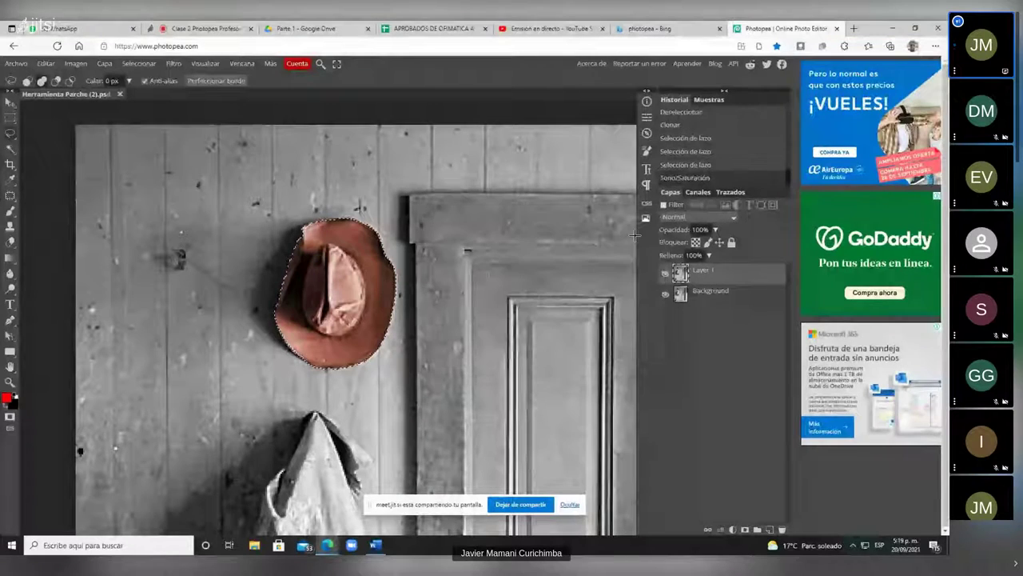
# Deselect the colorized hat and bring the whole photo into view.
pyautogui.click(136, 64)
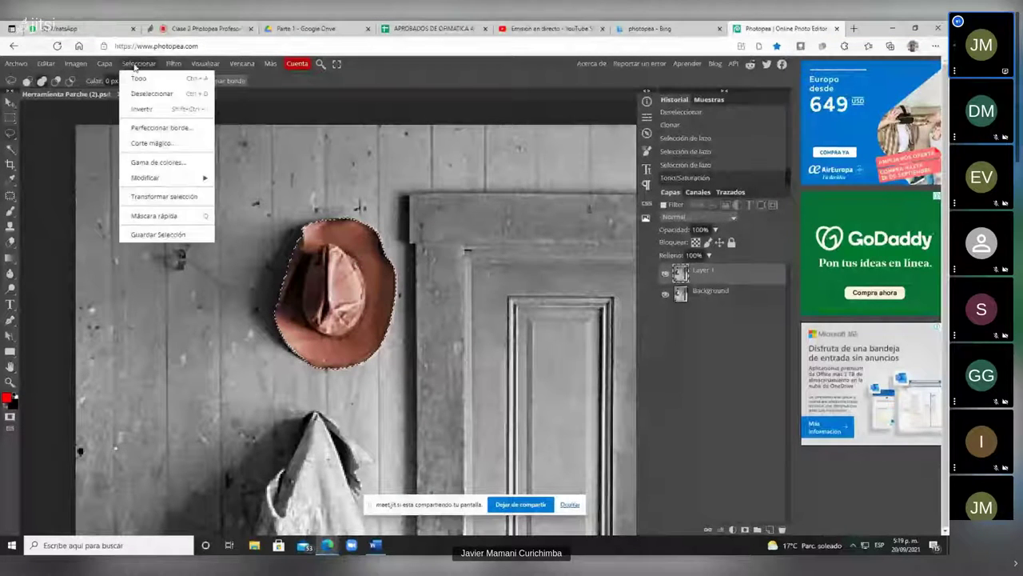
pyautogui.click(150, 95)
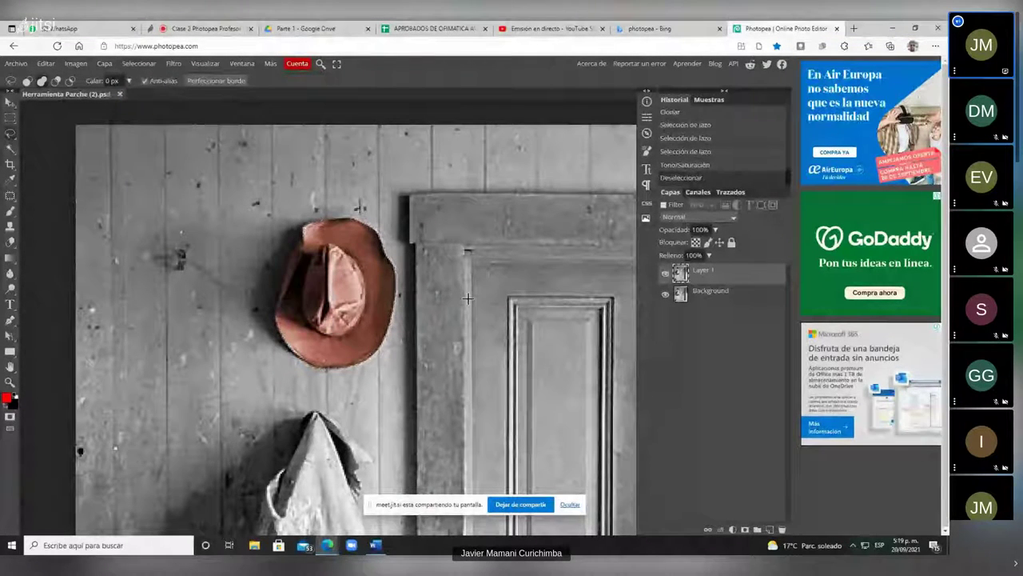
pyautogui.scroll(-3, 468, 298)
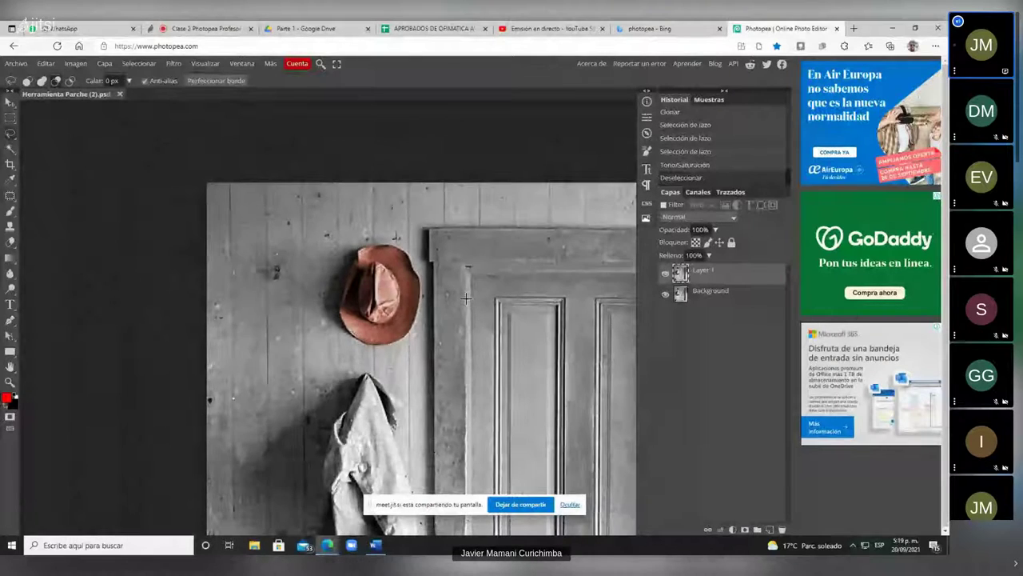
pyautogui.scroll(-3, 466, 298)
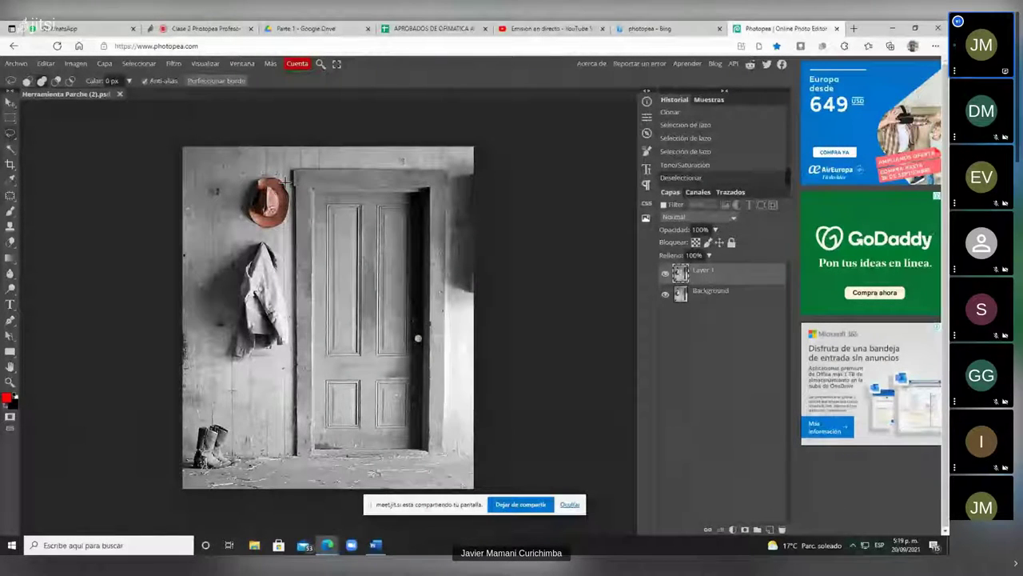
pyautogui.click(520, 505)
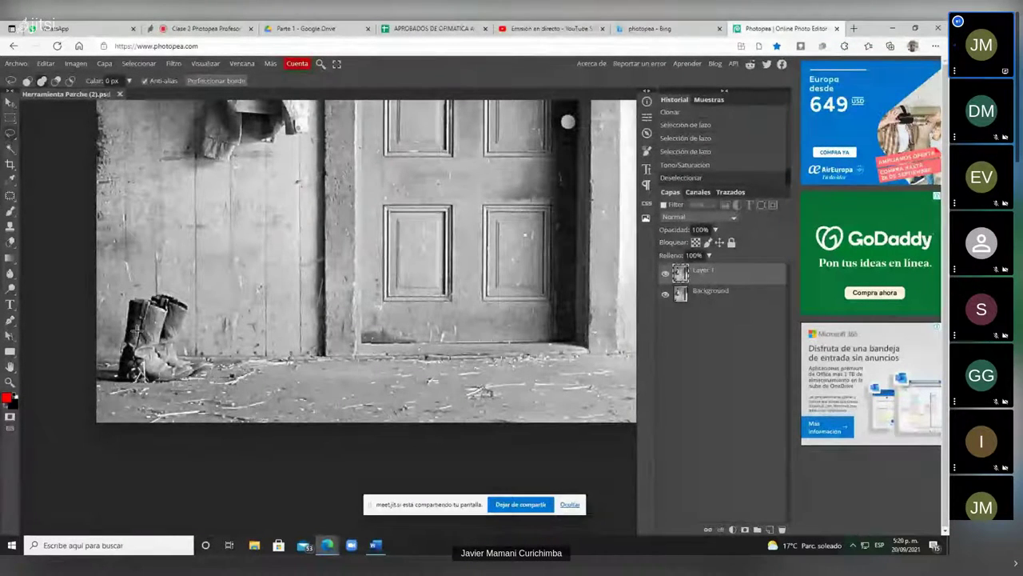
# Select the pair of boots by tracing their outline with the Magnetic Lasso.
pyautogui.scroll(2, 112, 356)
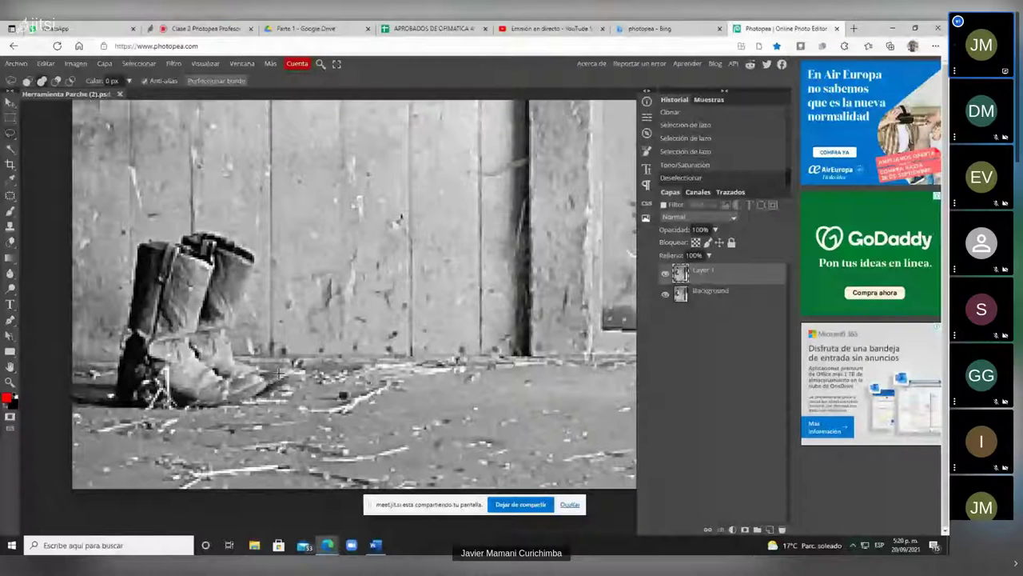
pyautogui.rightClick(11, 136)
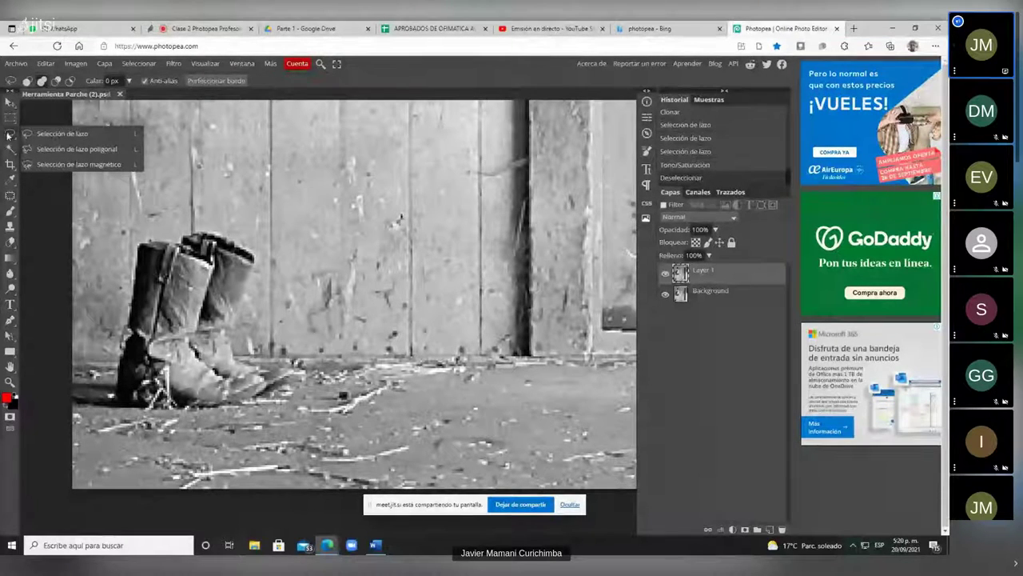
pyautogui.click(58, 165)
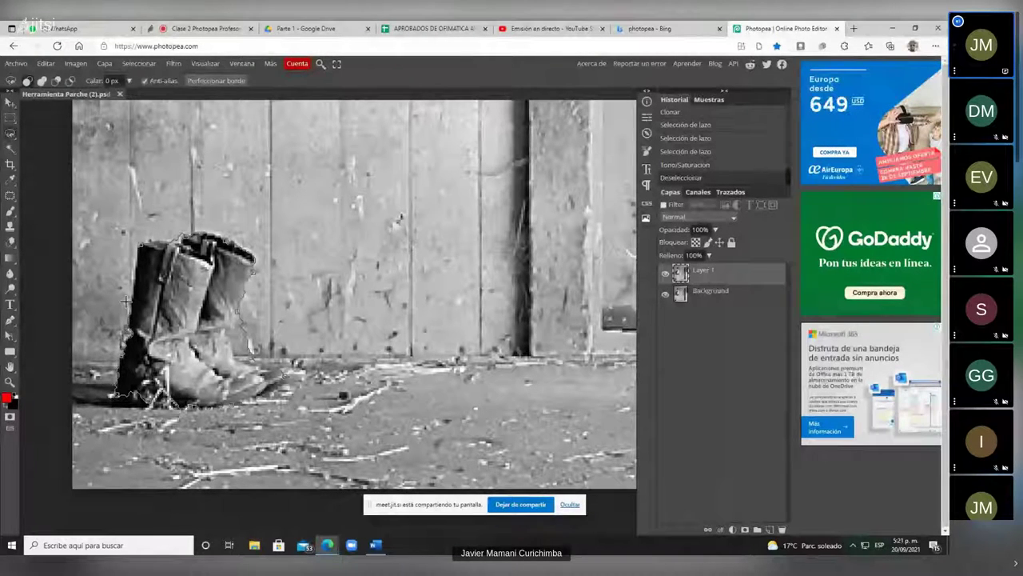
pyautogui.click(141, 242)
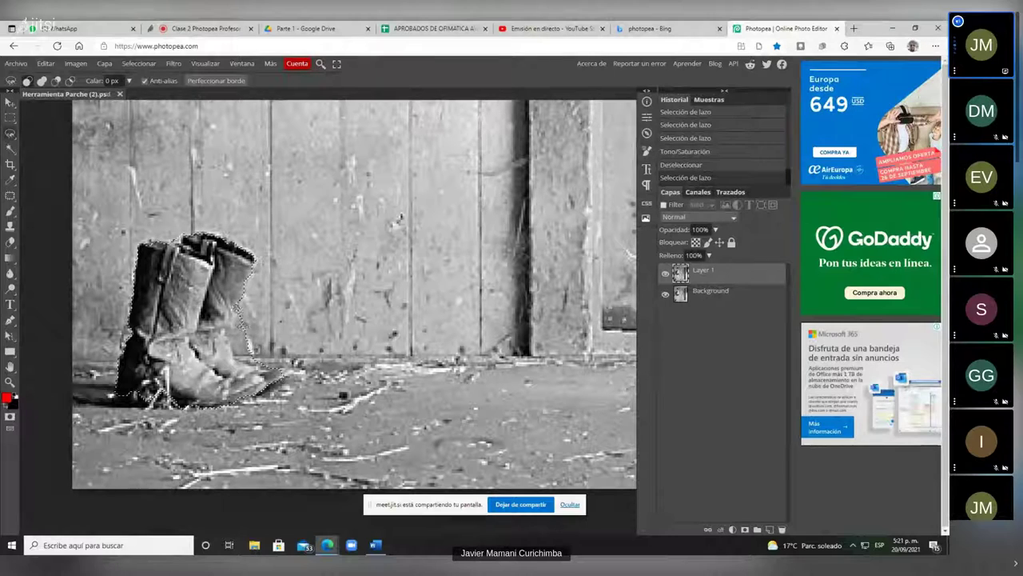
# Subtract the wall areas beside the right boot's ankle and above the boot tops from the selection with the freehand Lasso.
pyautogui.click(9, 135)
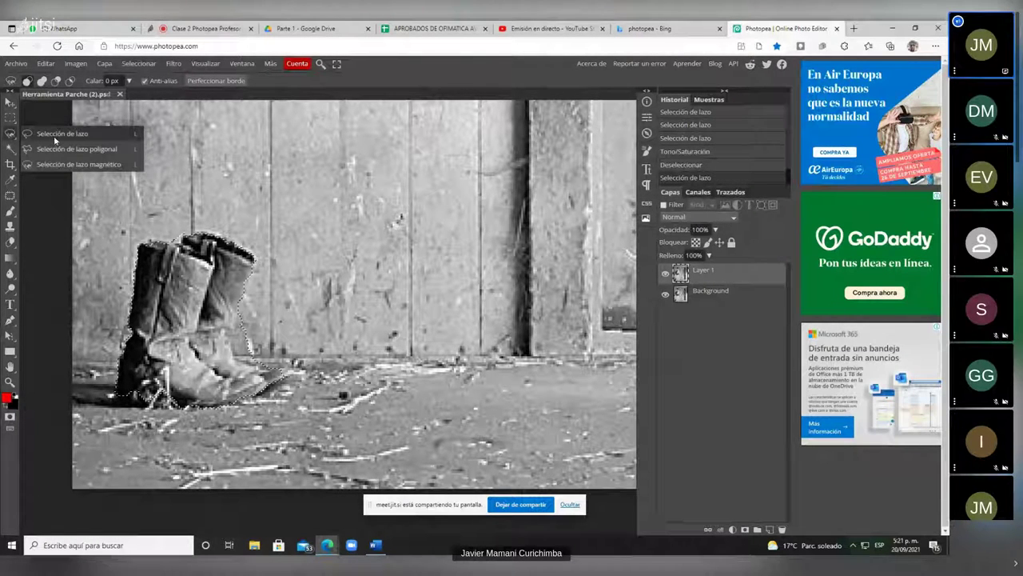
pyautogui.click(55, 138)
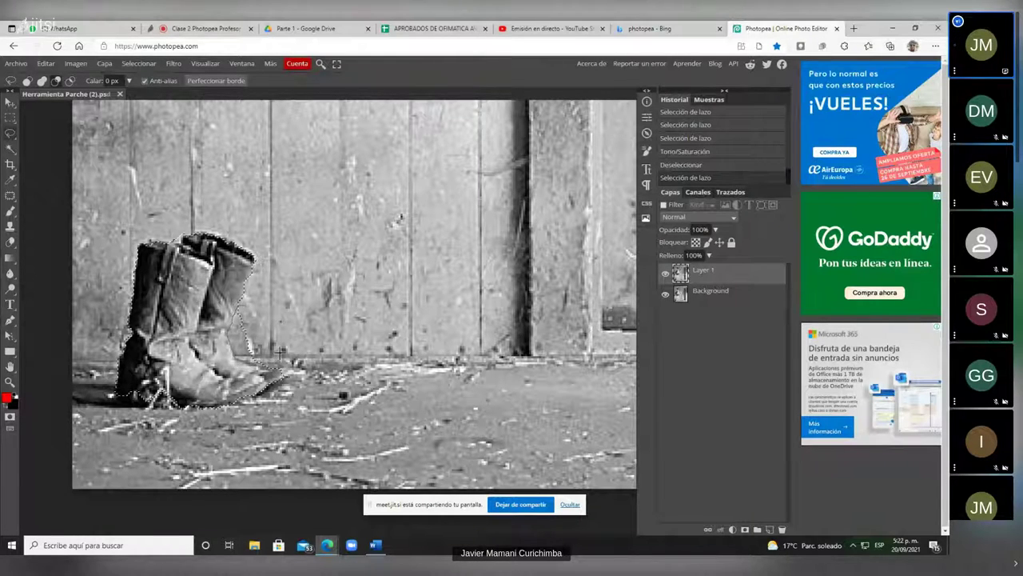
pyautogui.moveTo(280, 352)
pyautogui.mouseDown()
pyautogui.moveTo(271, 316)
pyautogui.moveTo(243, 306)
pyautogui.mouseUp()
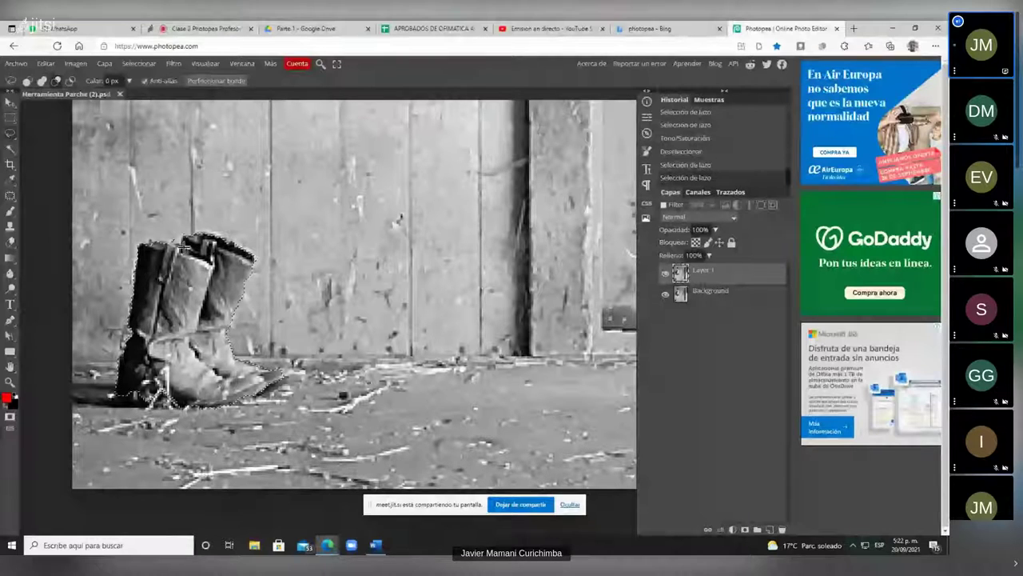
pyautogui.scroll(2, 184, 241)
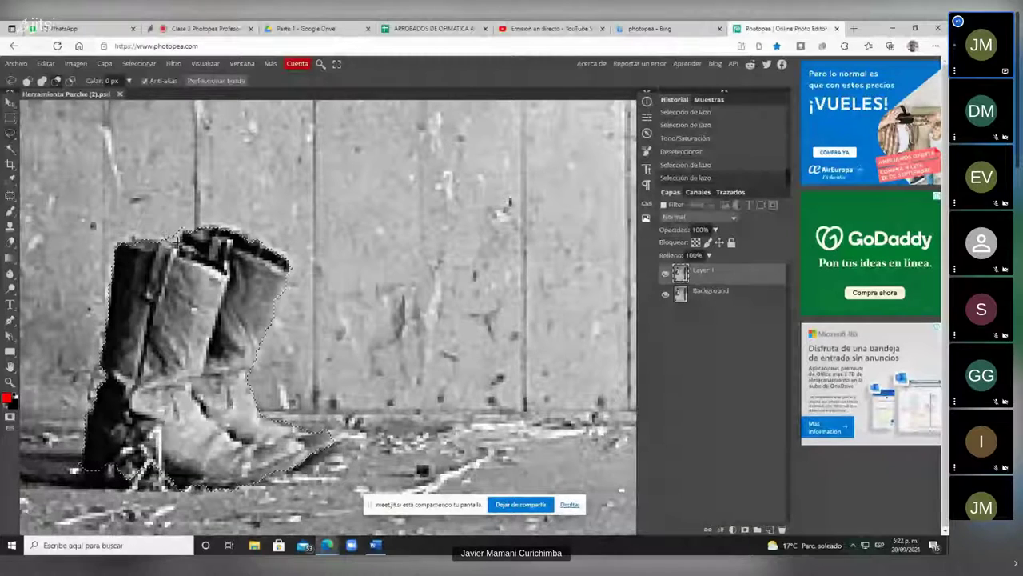
pyautogui.moveTo(182, 232); pyautogui.dragTo(168, 233)
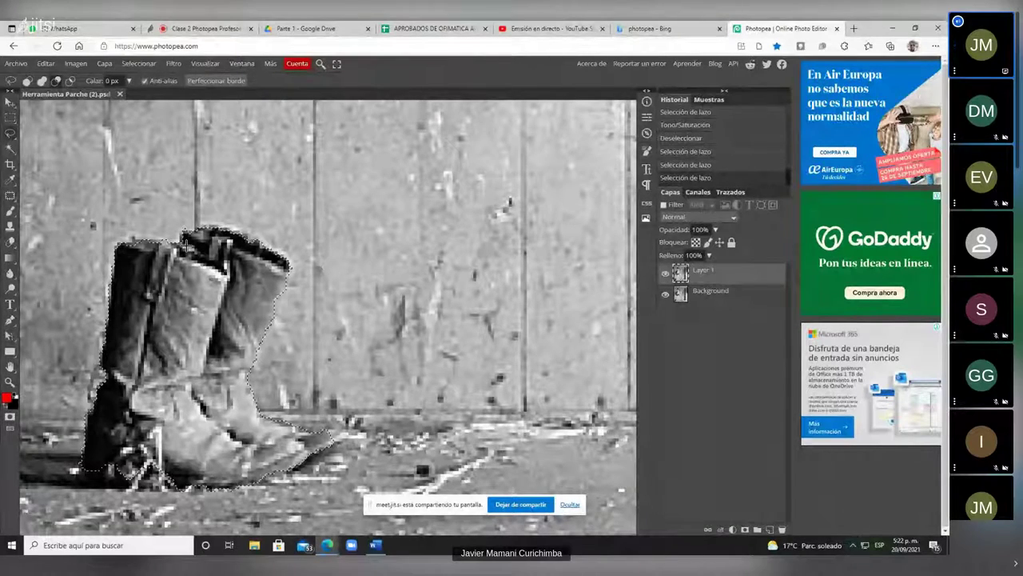
# Refine the boots selection along the heel and sole with the freehand Lasso, adding missed parts and removing excess ground.
pyautogui.scroll(-2, 206, 264)
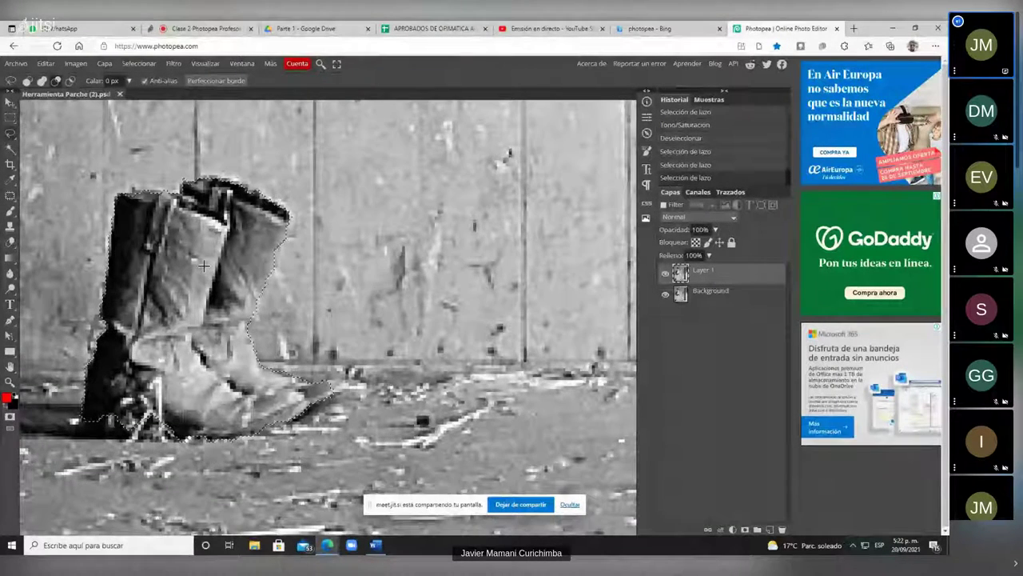
pyautogui.scroll(-2, 164, 359)
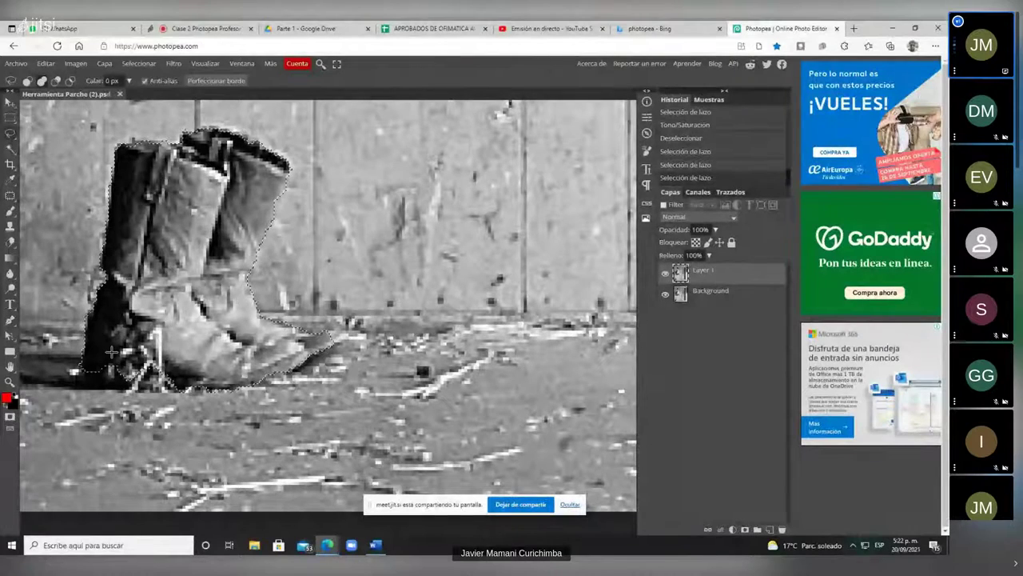
pyautogui.moveTo(115, 372)
pyautogui.mouseDown()
pyautogui.moveTo(90, 374)
pyautogui.moveTo(110, 385)
pyautogui.mouseUp()
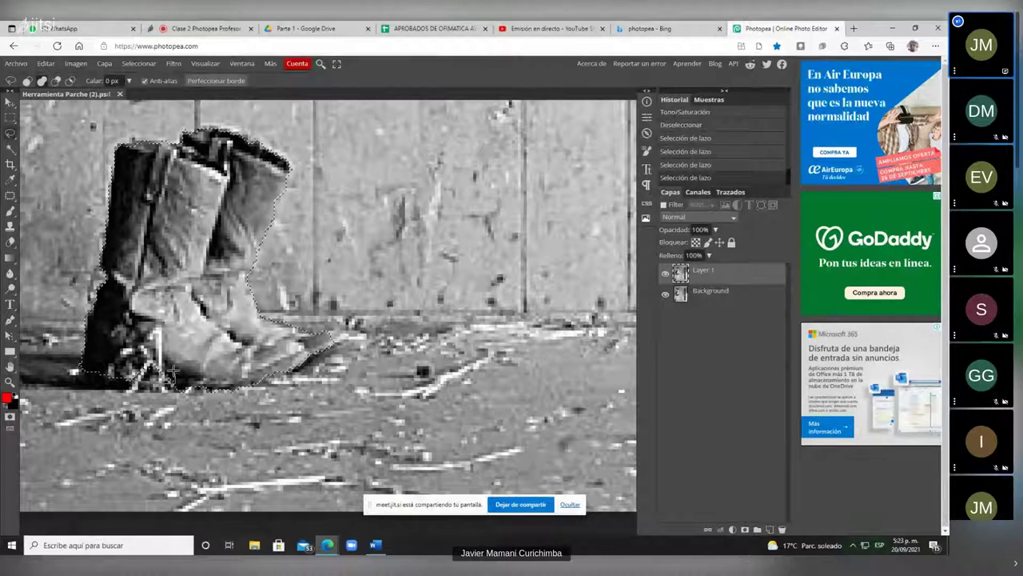
pyautogui.click(148, 372)
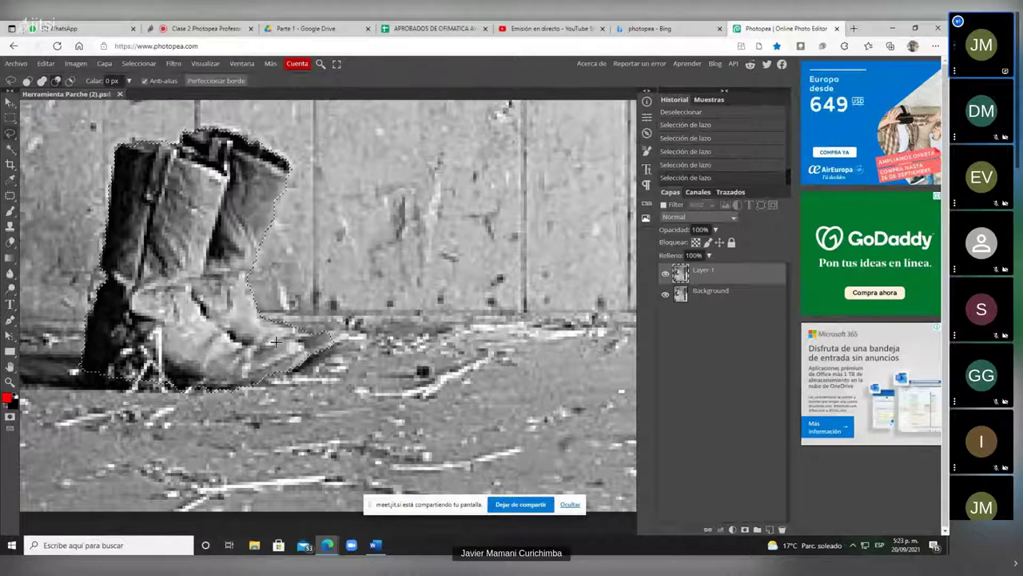
# Open the Hue/Saturation adjustment for the selected boots and reposition its dialog clear of them.
pyautogui.scroll(-5, 275, 341)
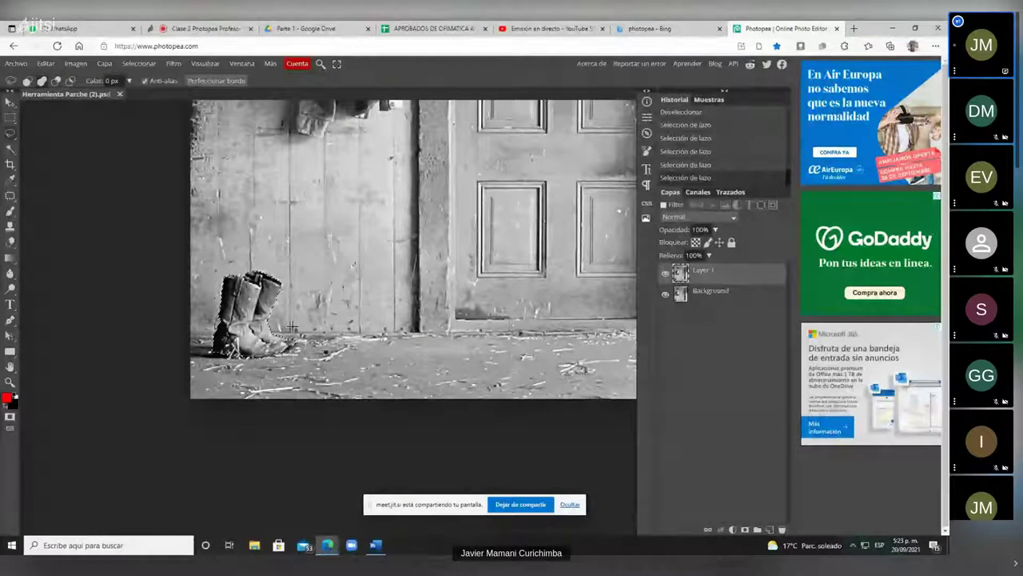
pyautogui.click(77, 64)
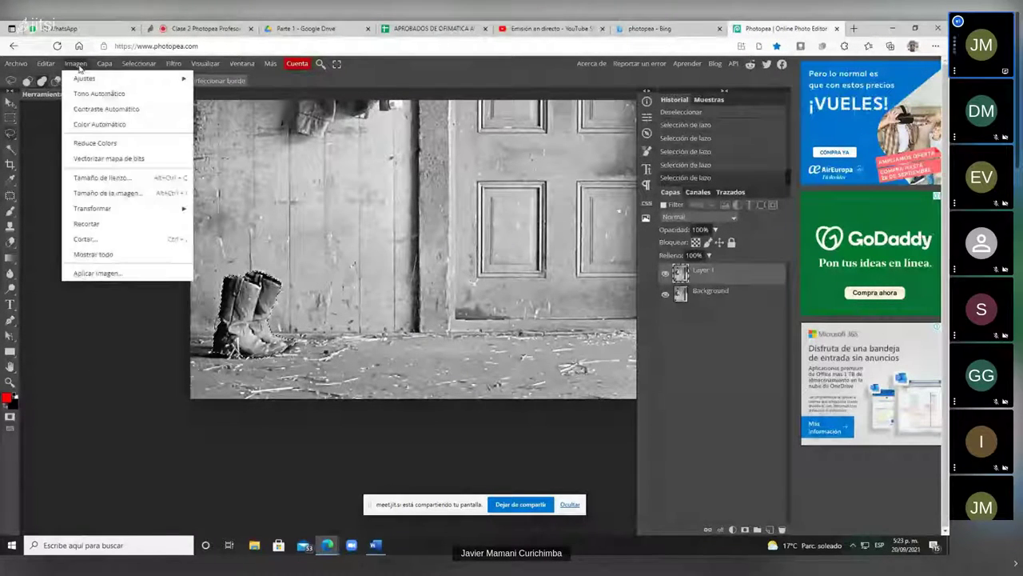
pyautogui.moveTo(84, 78)
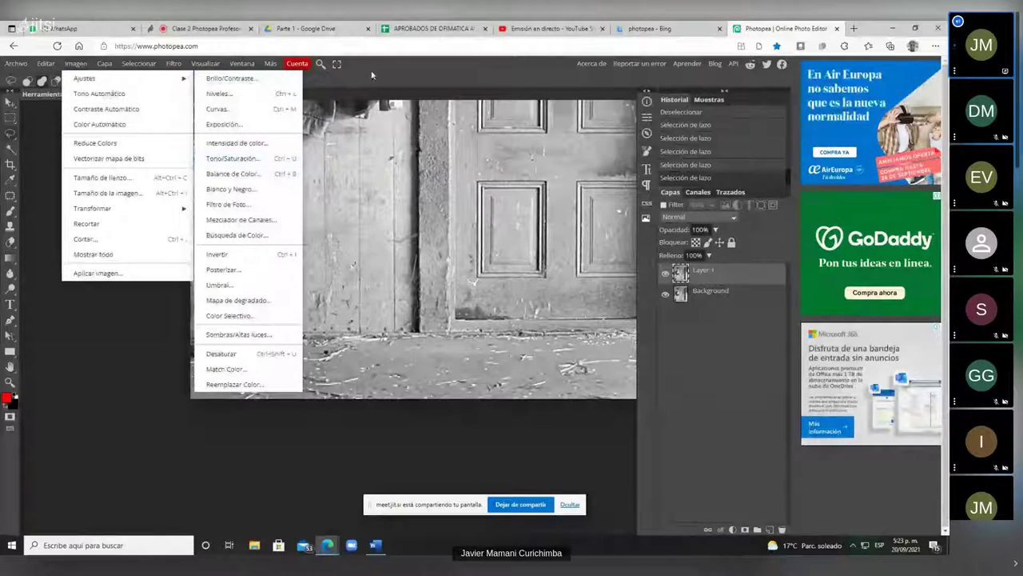
pyautogui.click(313, 69)
pyautogui.click(77, 64)
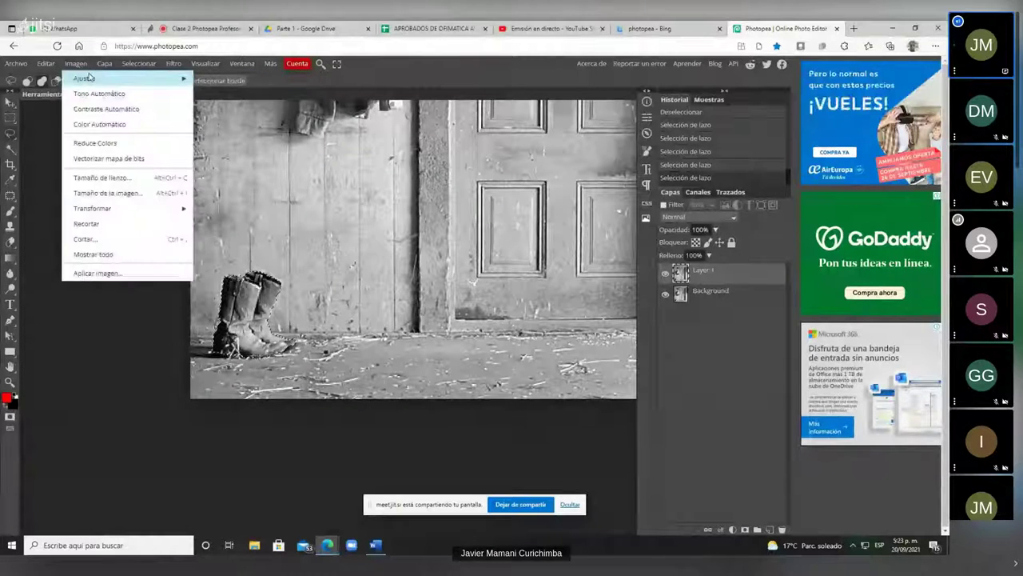
pyautogui.moveTo(84, 78)
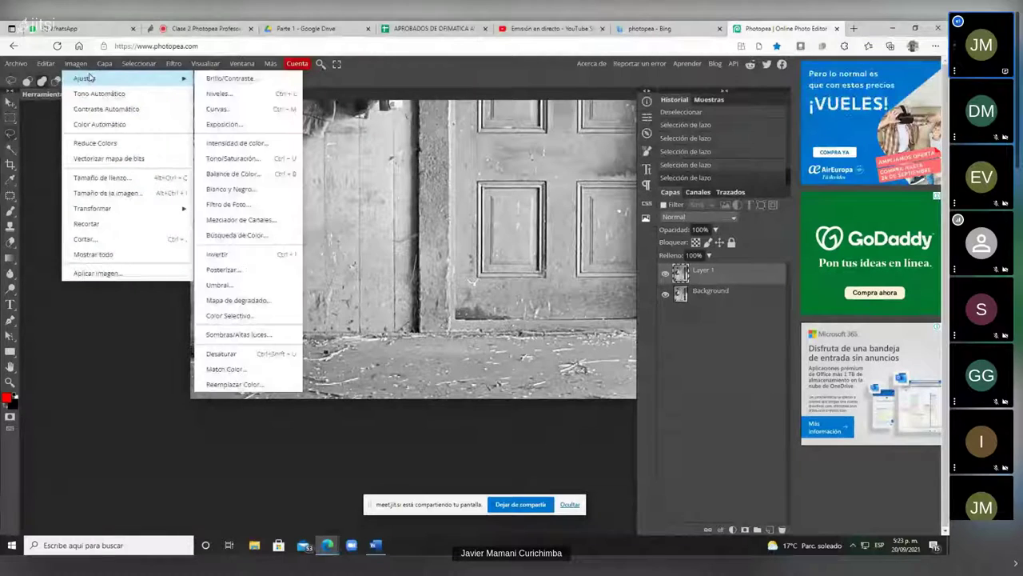
pyautogui.click(241, 160)
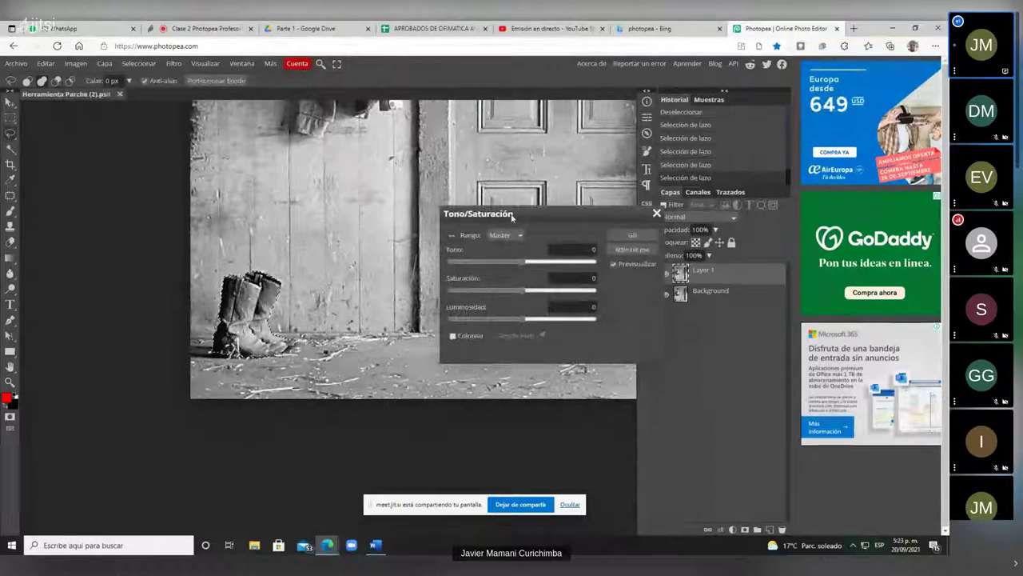
pyautogui.moveTo(511, 223); pyautogui.dragTo(433, 213)
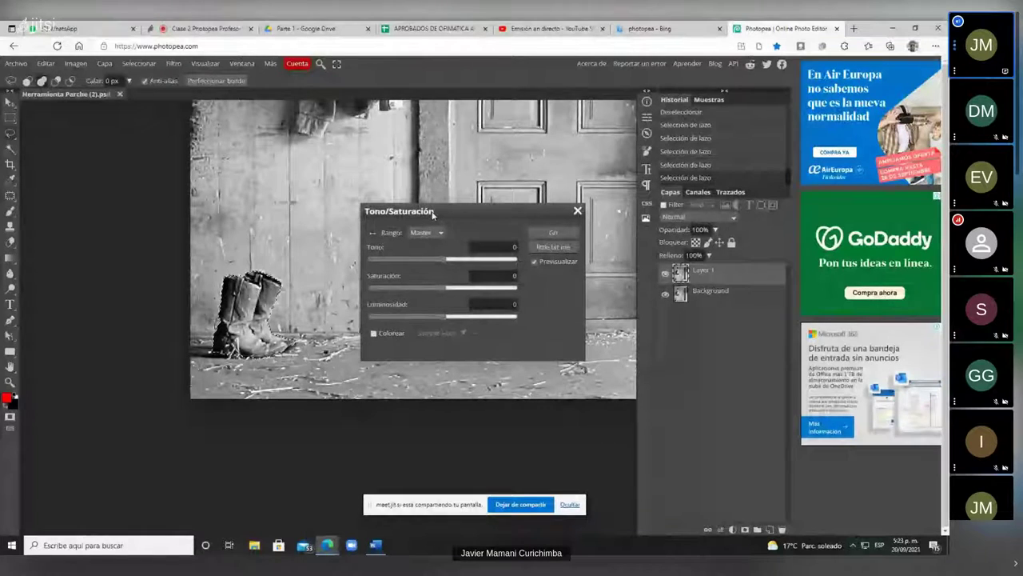
# Colorize the selected boots with hue -8 and saturation 19, apply the adjustment, and deselect them.
pyautogui.click(373, 332)
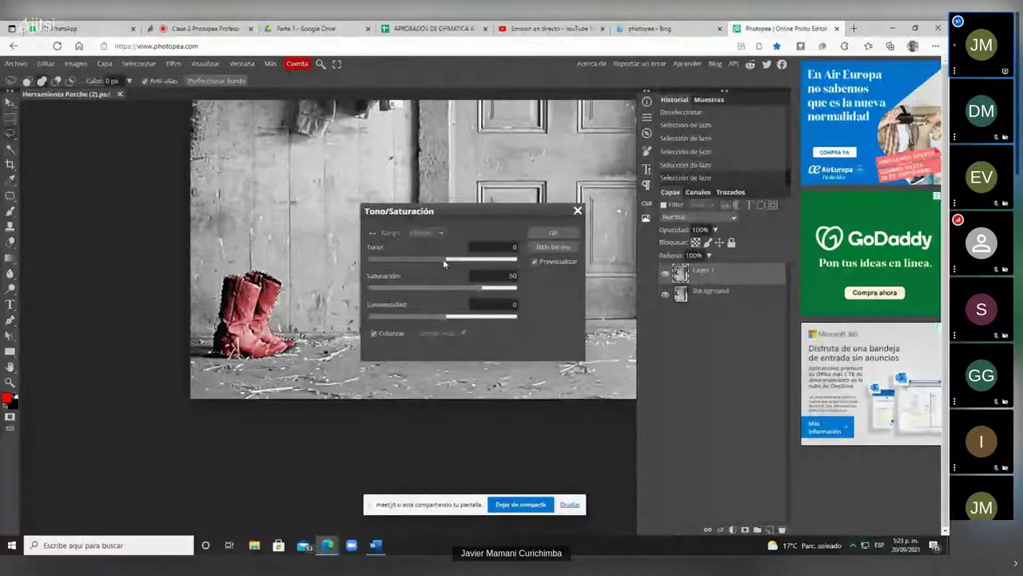
pyautogui.moveTo(442, 258)
pyautogui.mouseDown()
pyautogui.moveTo(384, 262)
pyautogui.moveTo(489, 264)
pyautogui.moveTo(465, 263)
pyautogui.moveTo(479, 288)
pyautogui.moveTo(468, 290)
pyautogui.moveTo(492, 294)
pyautogui.moveTo(456, 293)
pyautogui.moveTo(444, 264)
pyautogui.mouseUp()
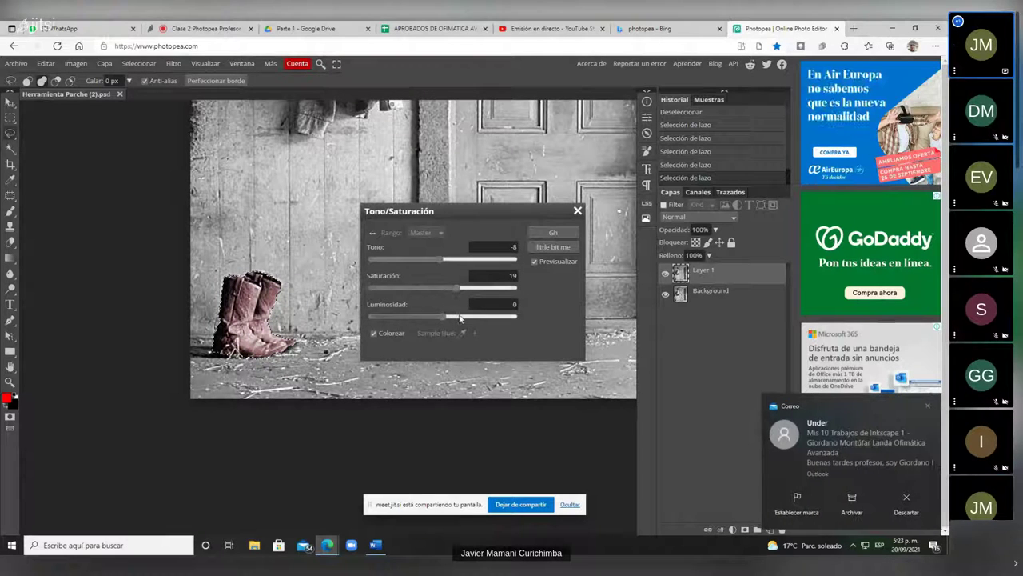
pyautogui.click(929, 407)
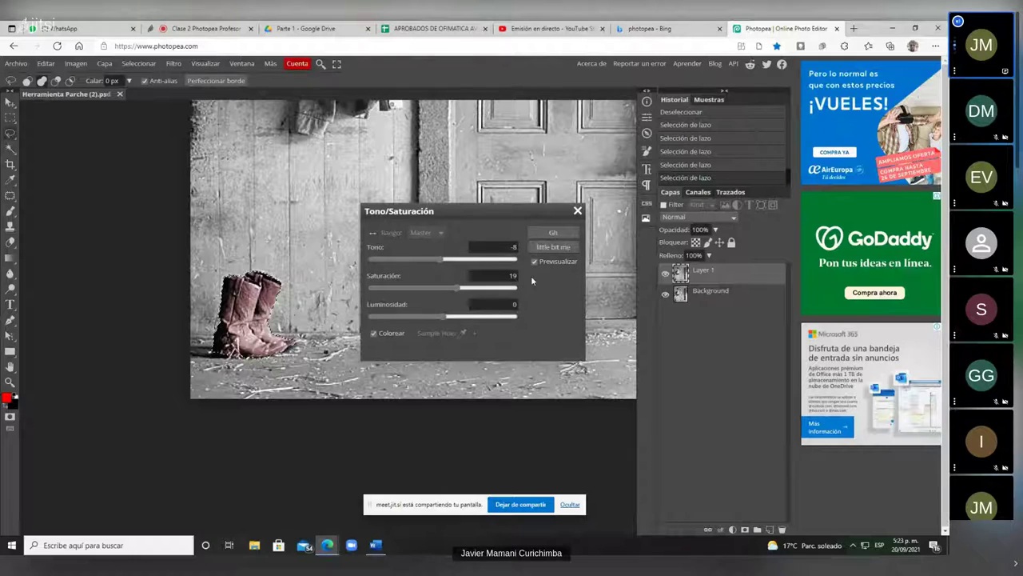
pyautogui.click(553, 233)
pyautogui.scroll(-2, 365, 288)
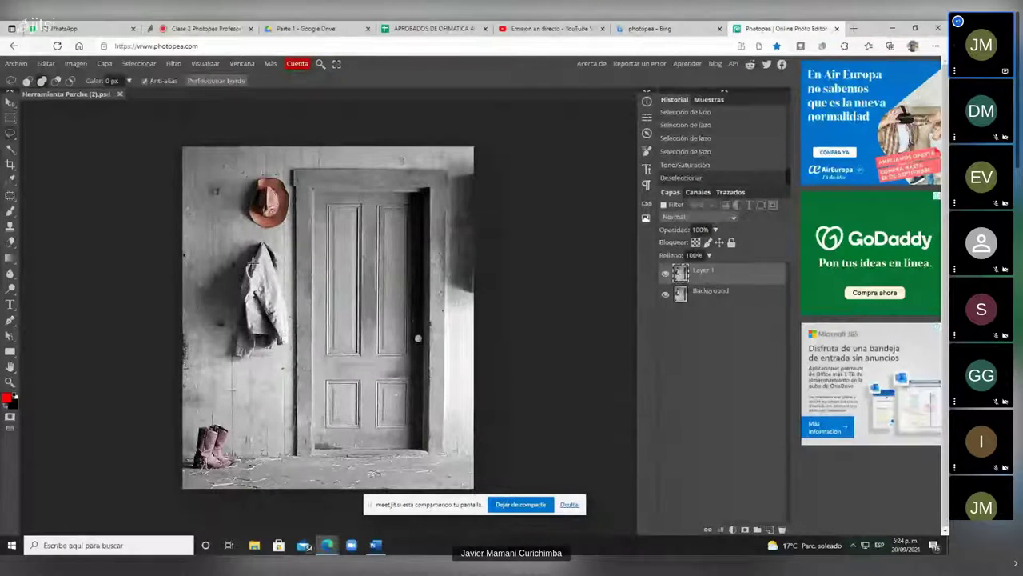
# Stop sharing the screen in the video meeting.
pyautogui.click(516, 506)
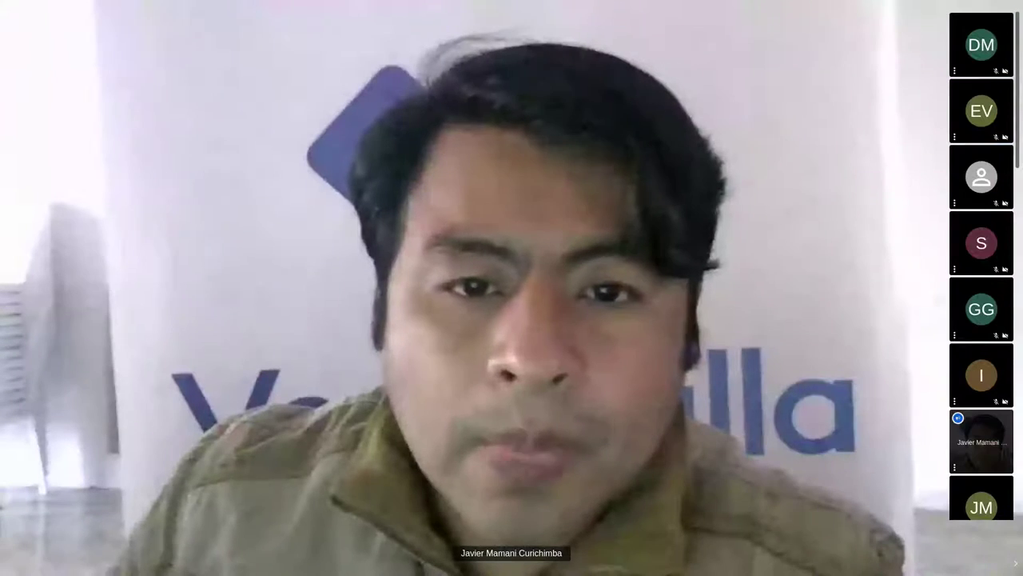
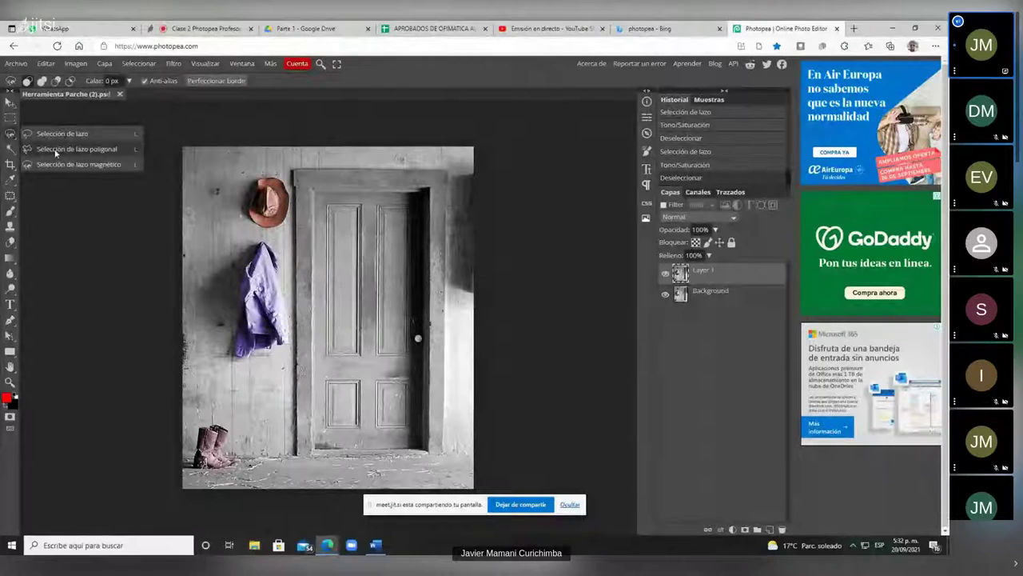
# Select the whole door together with its frame using the Polygonal Lasso, following the frame's outer edge.
pyautogui.click(83, 150)
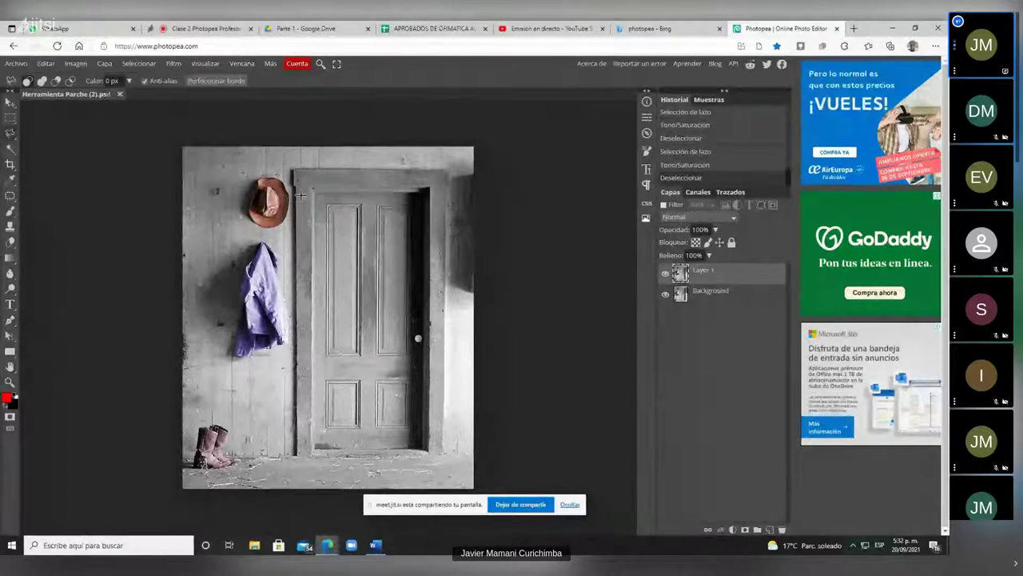
pyautogui.scroll(3, 300, 195)
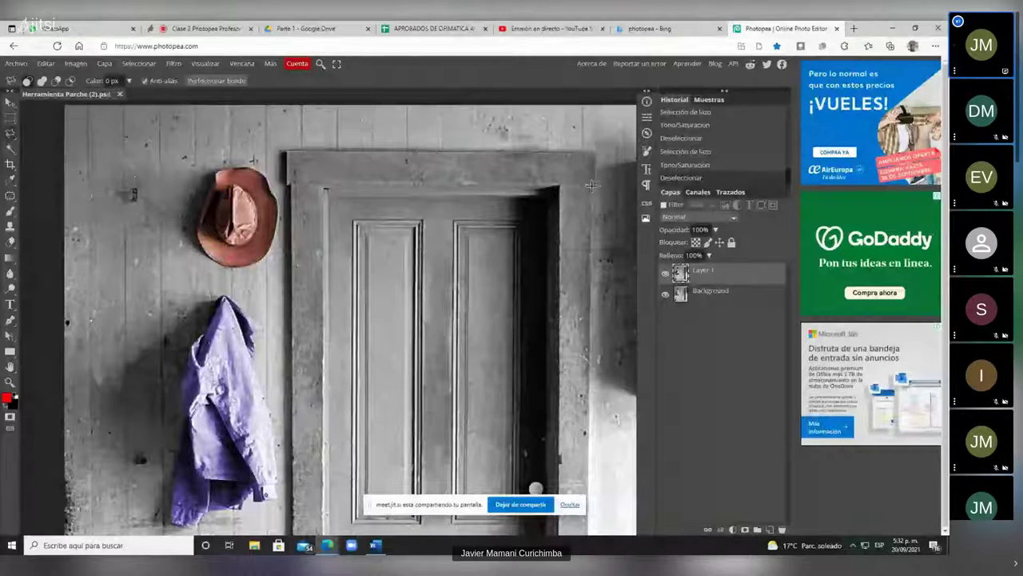
pyautogui.scroll(-2, 596, 184)
pyautogui.hotkey('ctrl', '-')
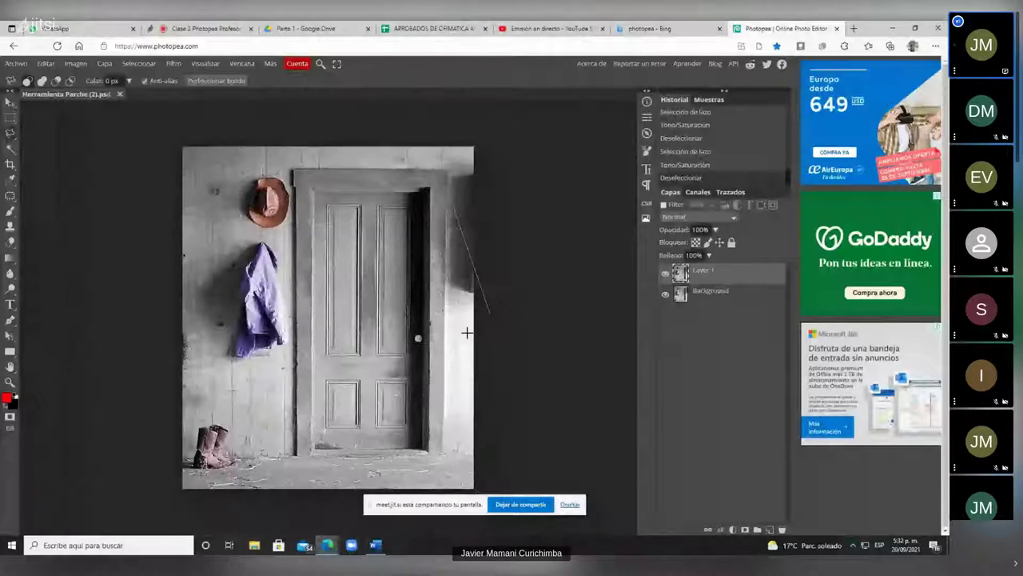
pyautogui.scroll(1, 443, 455)
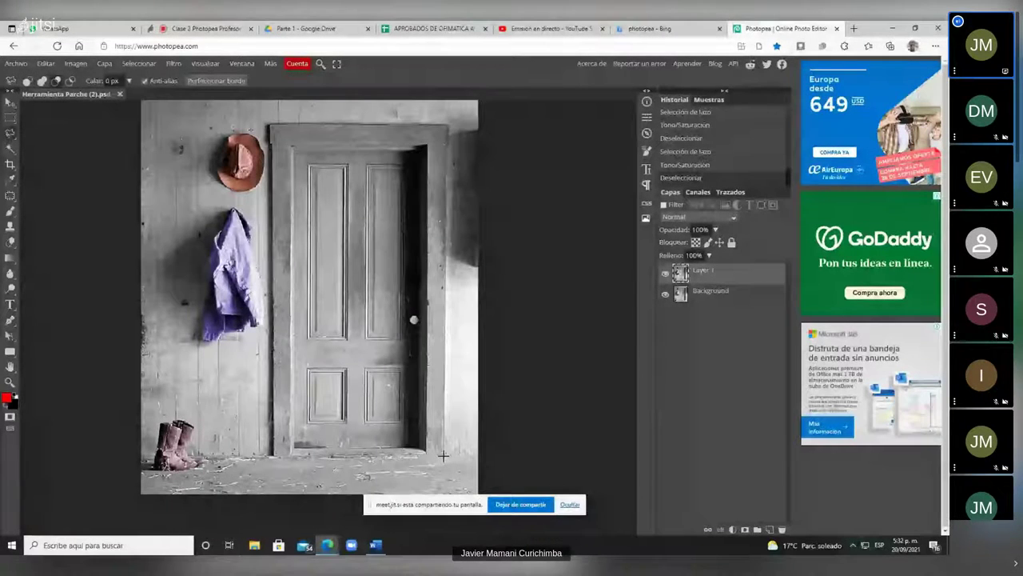
pyautogui.scroll(4, 443, 455)
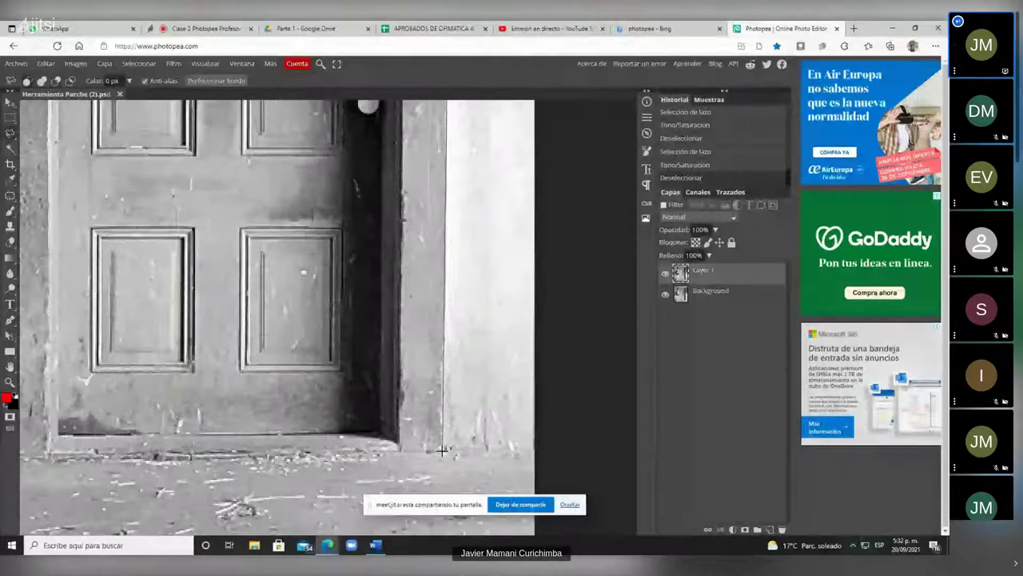
pyautogui.scroll(-2, 443, 450)
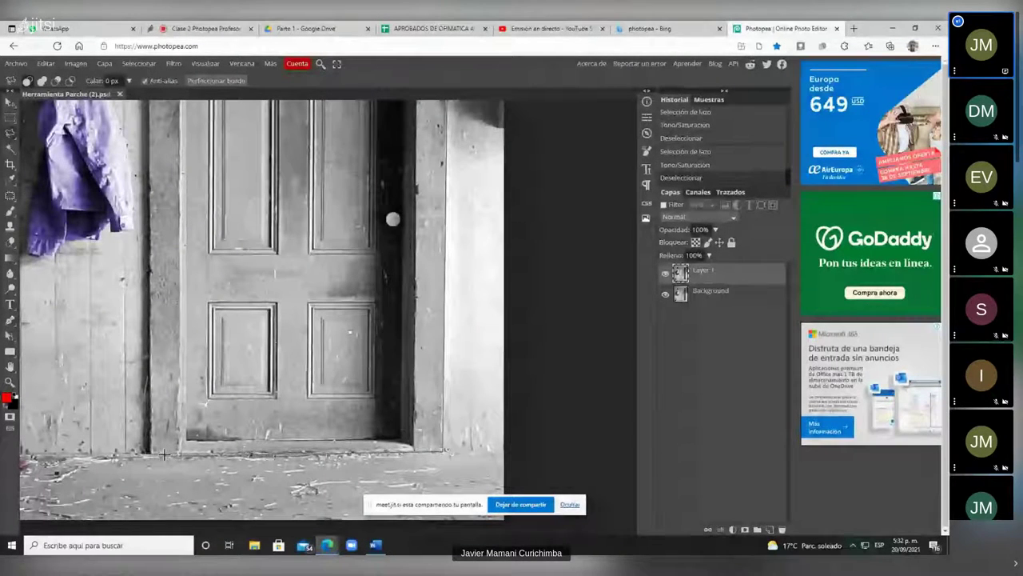
pyautogui.moveTo(413, 450); pyautogui.dragTo(151, 454)
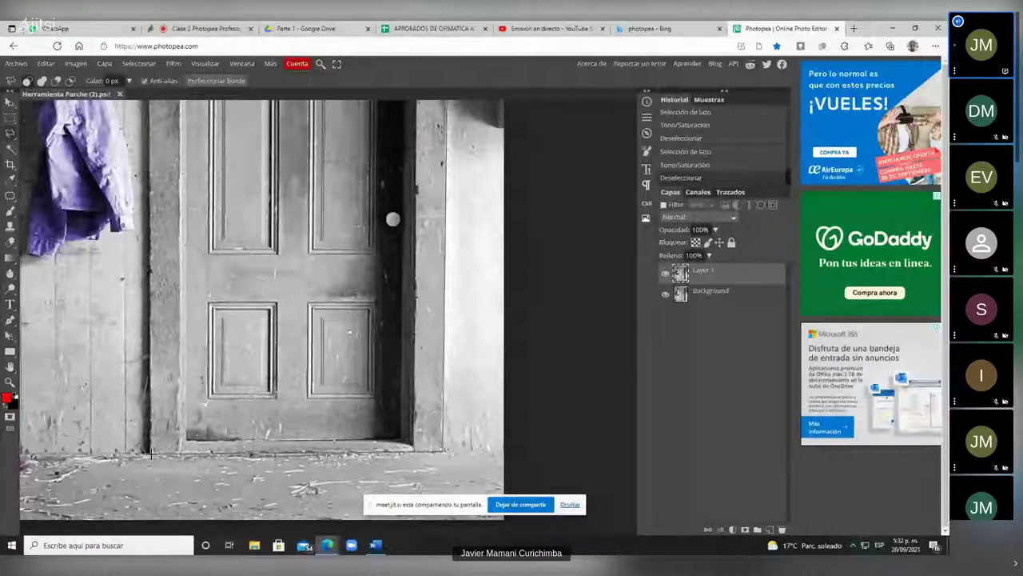
pyautogui.hotkey('ctrl', '0')
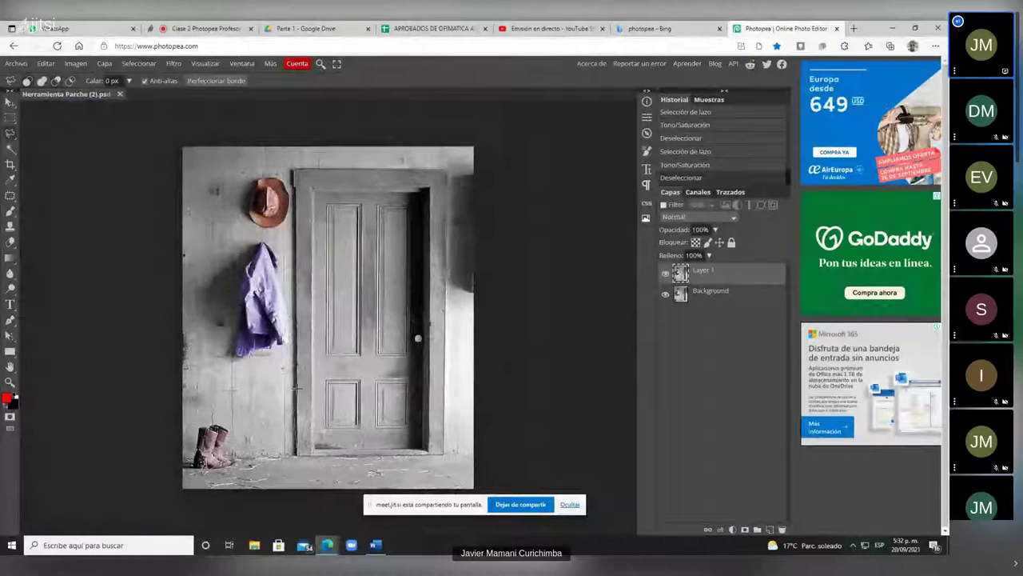
pyautogui.scroll(5, 298, 192)
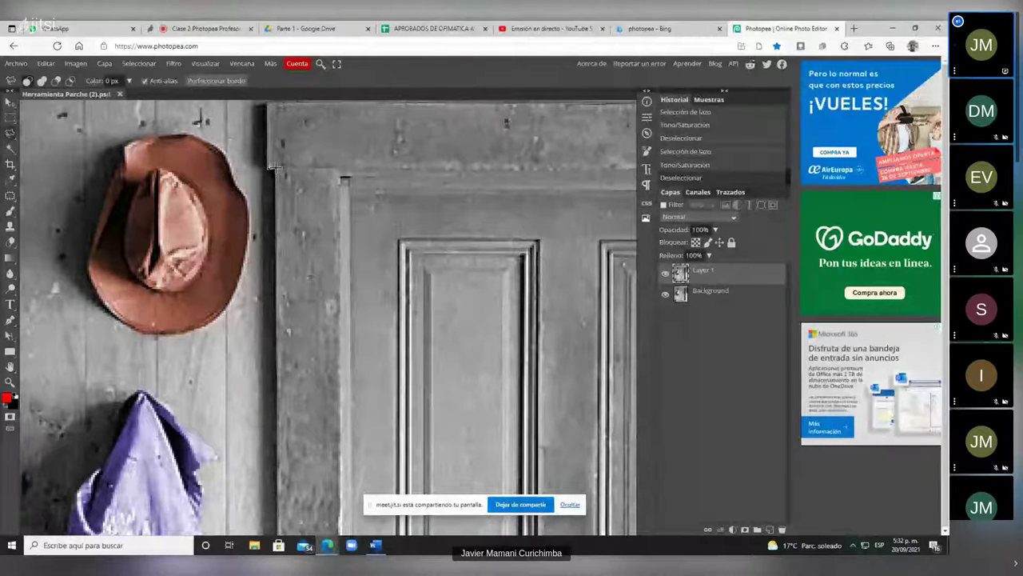
pyautogui.scroll(2, 272, 167)
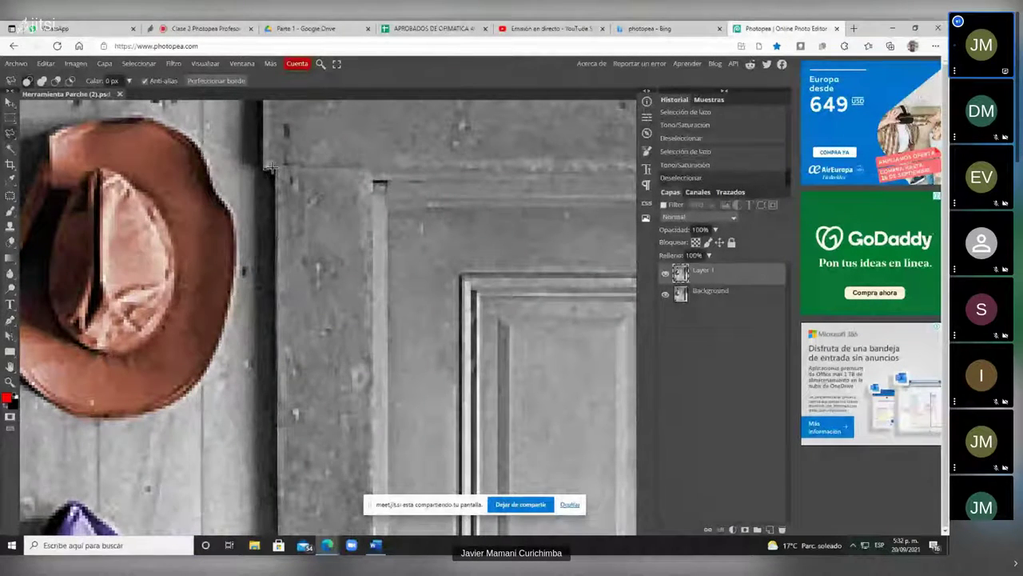
pyautogui.click(271, 168)
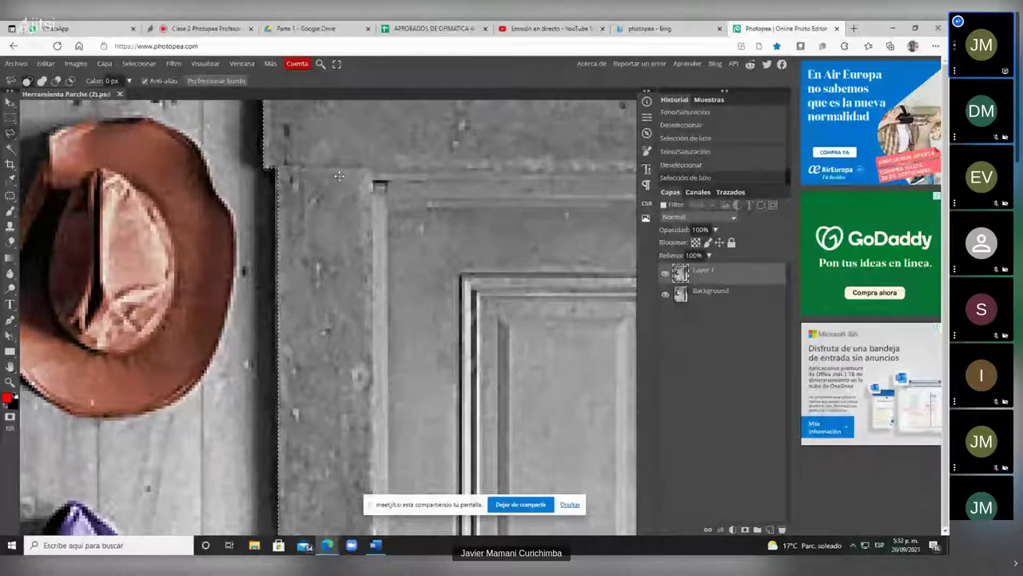
pyautogui.scroll(-3, 339, 175)
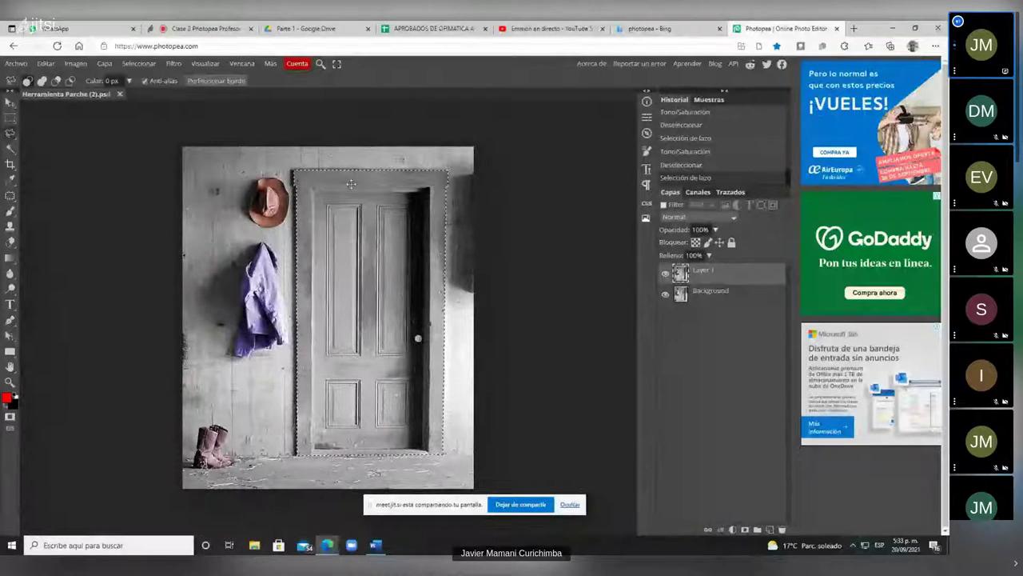
# Open the Hue/Saturation adjustment for the selected door, enable Colorize, and reposition the dialog clear of the door.
pyautogui.click(76, 64)
pyautogui.moveTo(131, 84)
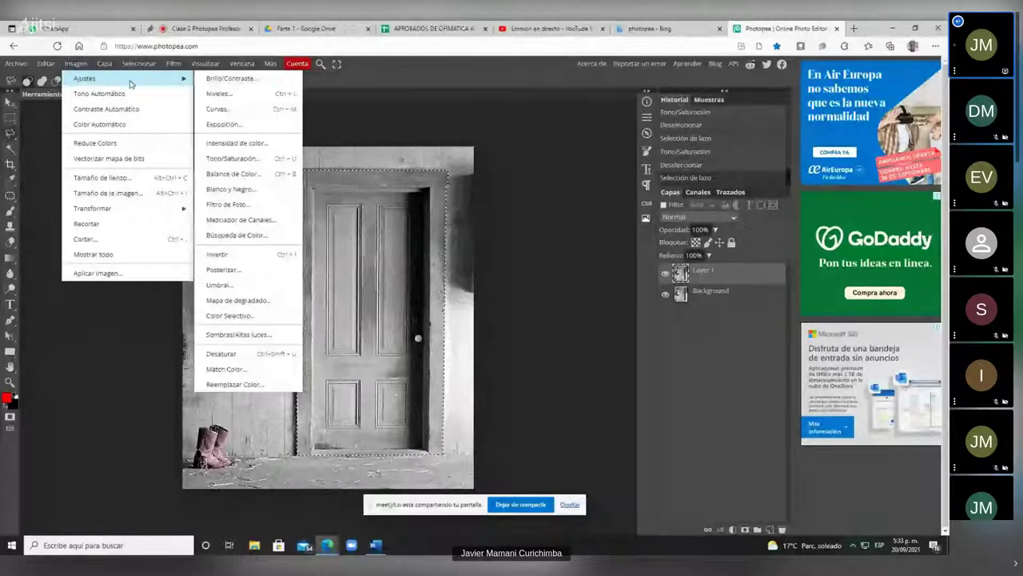
pyautogui.click(236, 158)
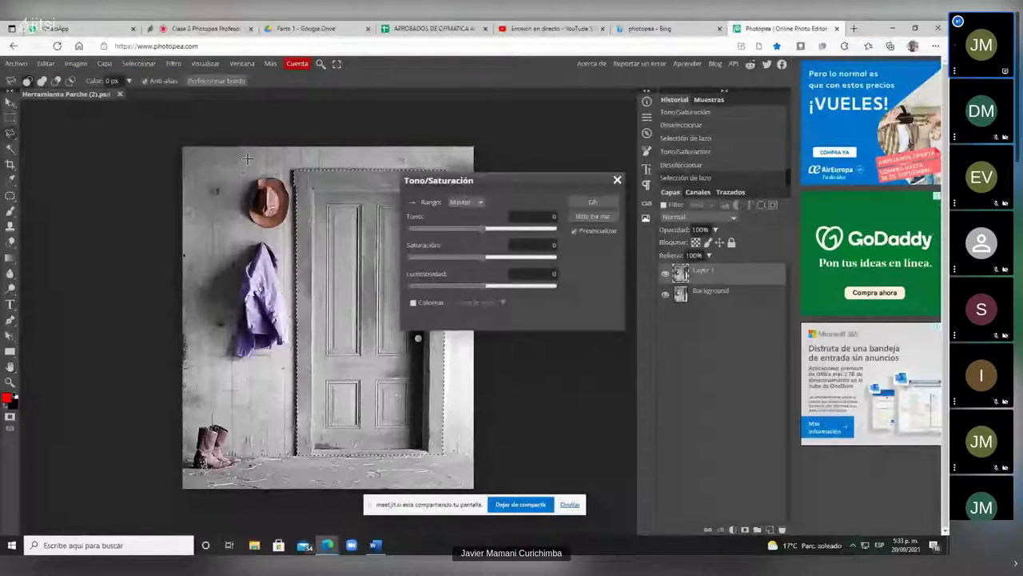
pyautogui.click(414, 302)
pyautogui.moveTo(494, 179); pyautogui.dragTo(567, 182)
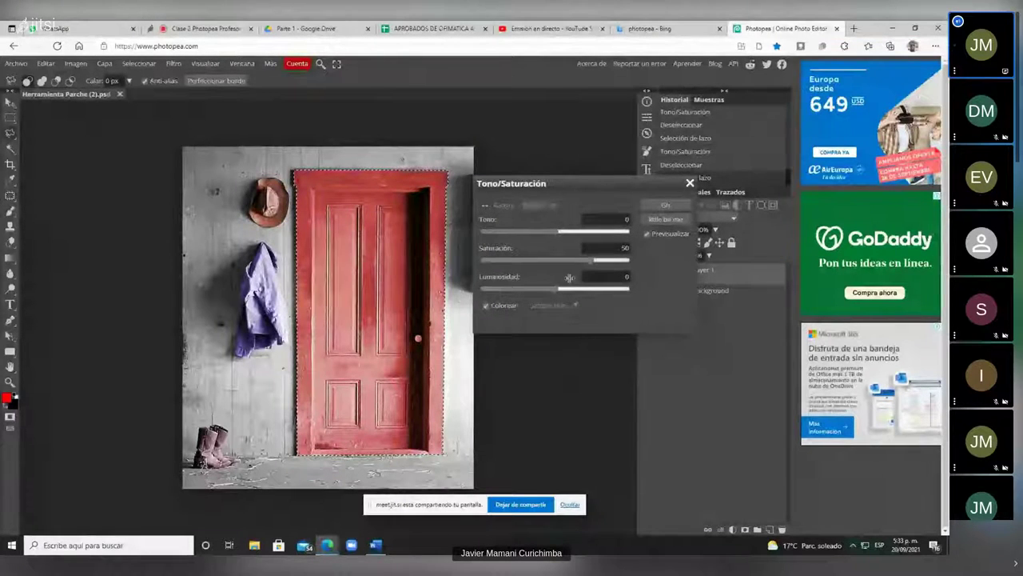
# Try a blue tint on the door with hue -164 and saturation 54.
pyautogui.click(530, 232)
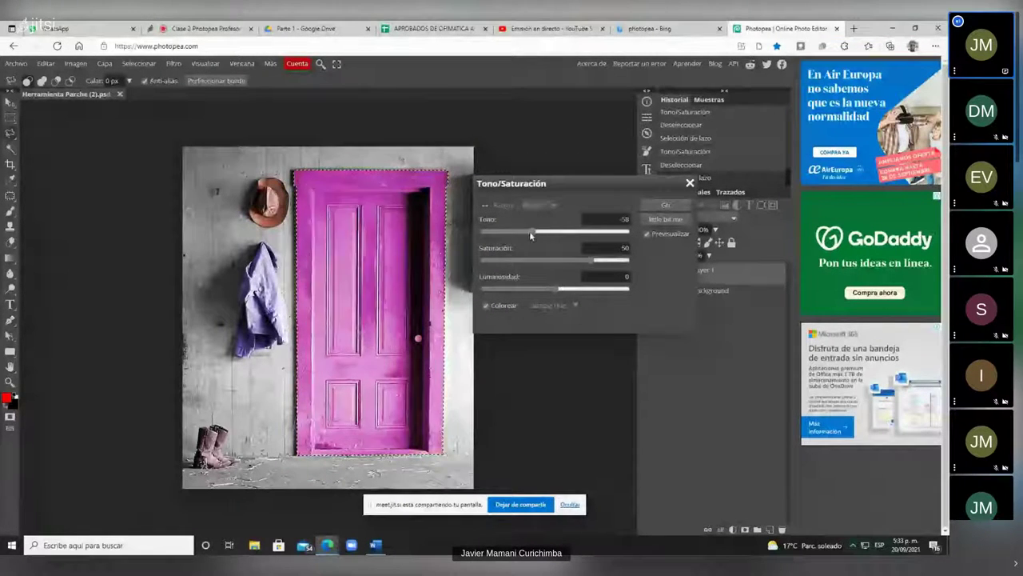
pyautogui.moveTo(528, 232); pyautogui.dragTo(492, 235)
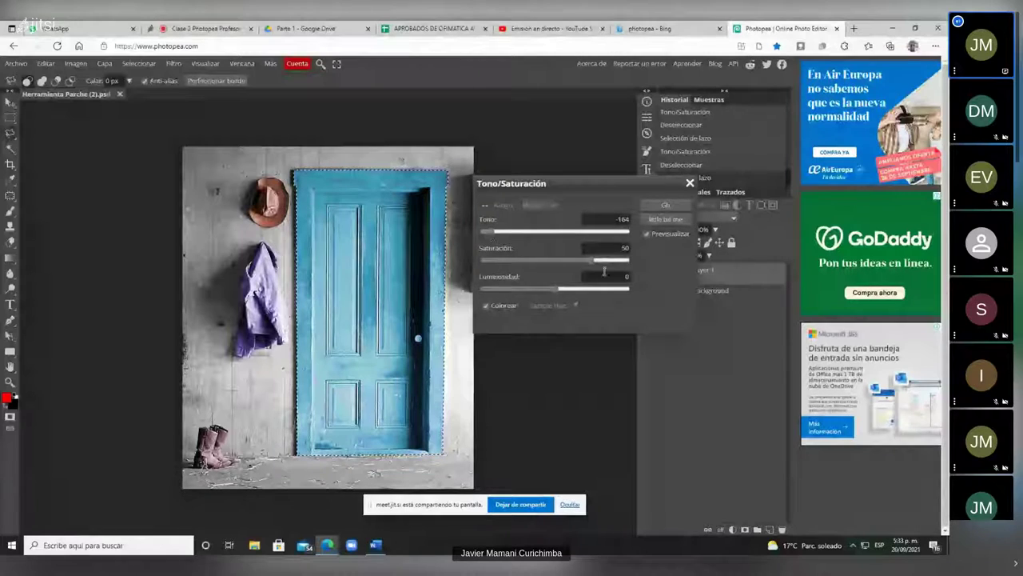
pyautogui.moveTo(589, 260)
pyautogui.mouseDown()
pyautogui.moveTo(566, 262)
pyautogui.moveTo(596, 265)
pyautogui.mouseUp()
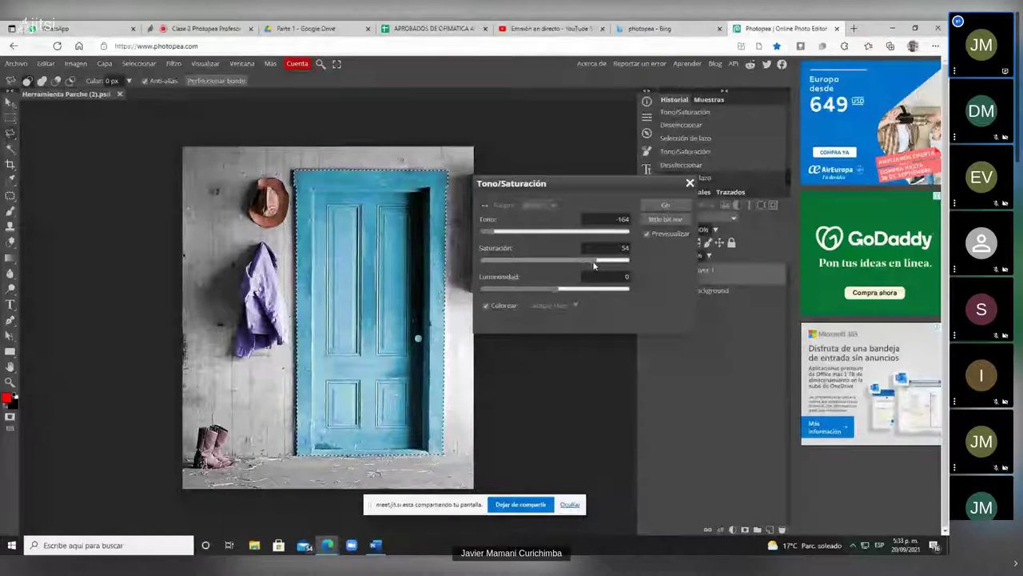
# Colorize the door red with hue -5 and saturation 48, apply the adjustment, and deselect the door.
pyautogui.click(497, 233)
pyautogui.moveTo(501, 234); pyautogui.dragTo(554, 236)
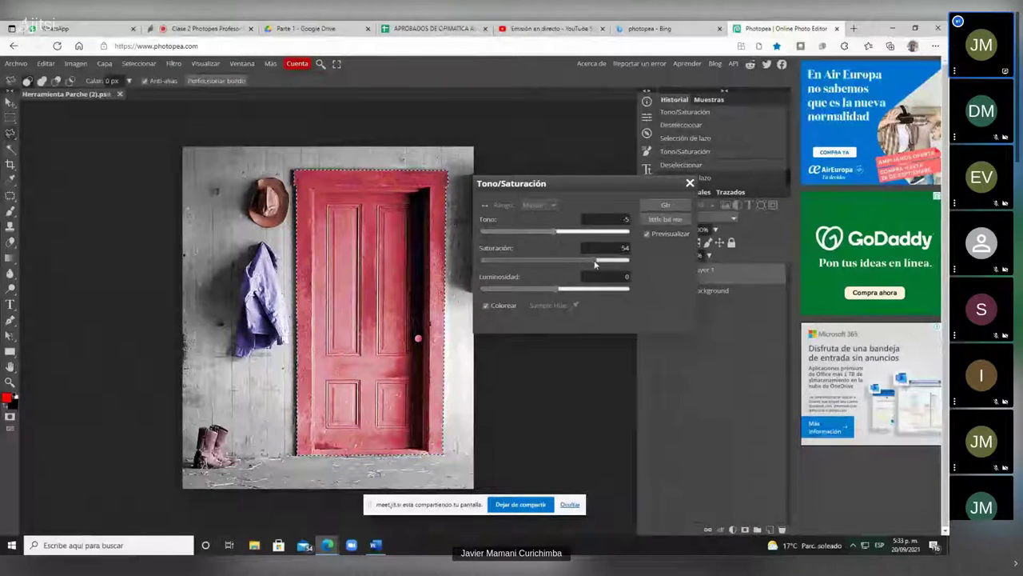
pyautogui.moveTo(596, 265); pyautogui.dragTo(590, 264)
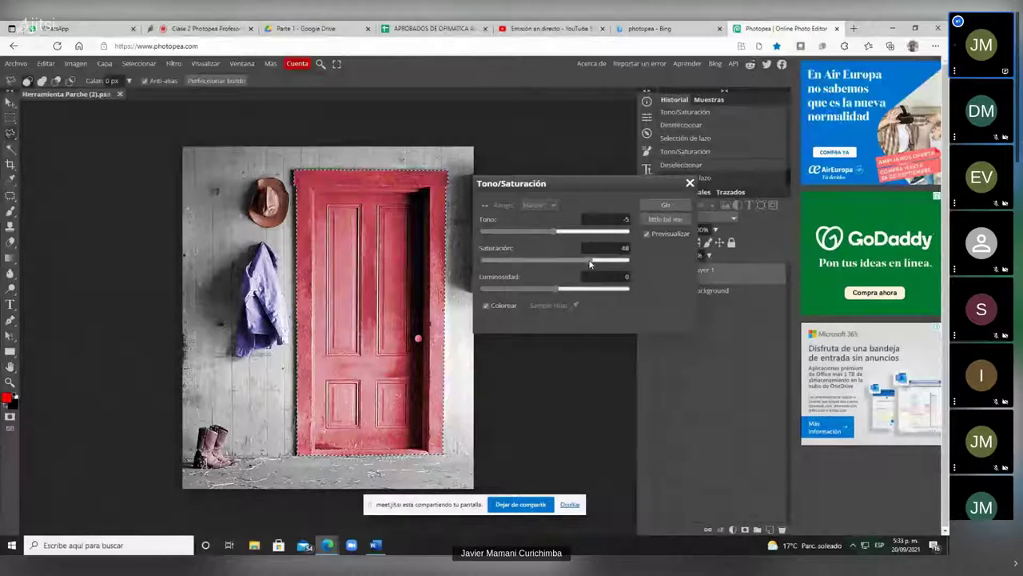
pyautogui.click(663, 205)
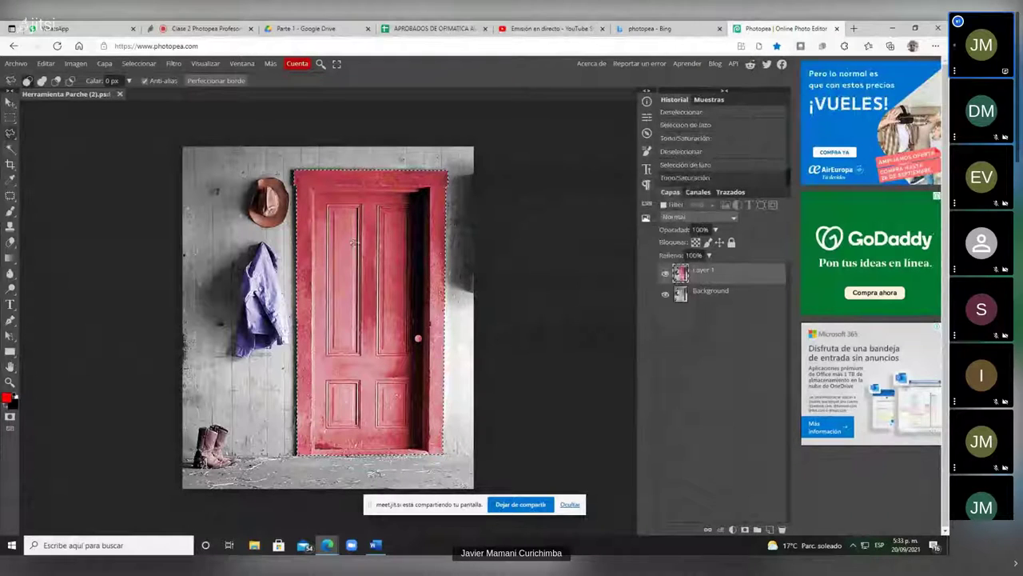
pyautogui.click(135, 64)
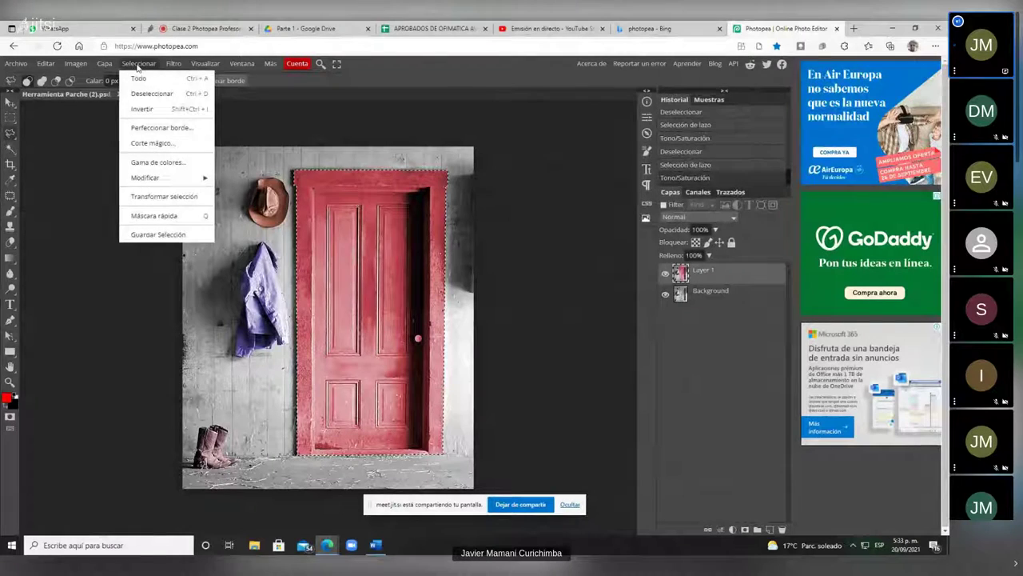
pyautogui.click(166, 97)
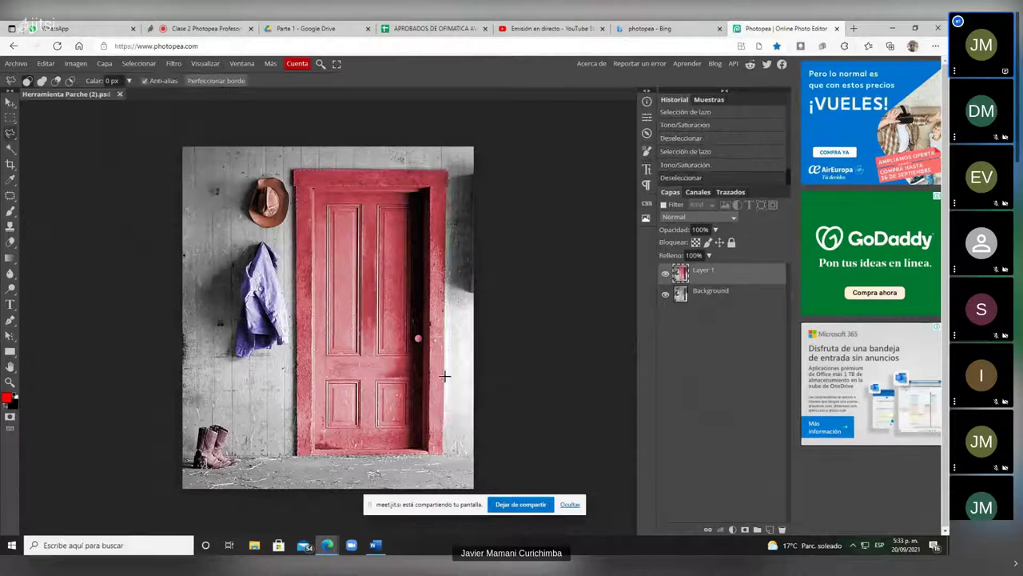
# Select the round doorknob with the Elliptical selection tool.
pyautogui.scroll(6, 430, 368)
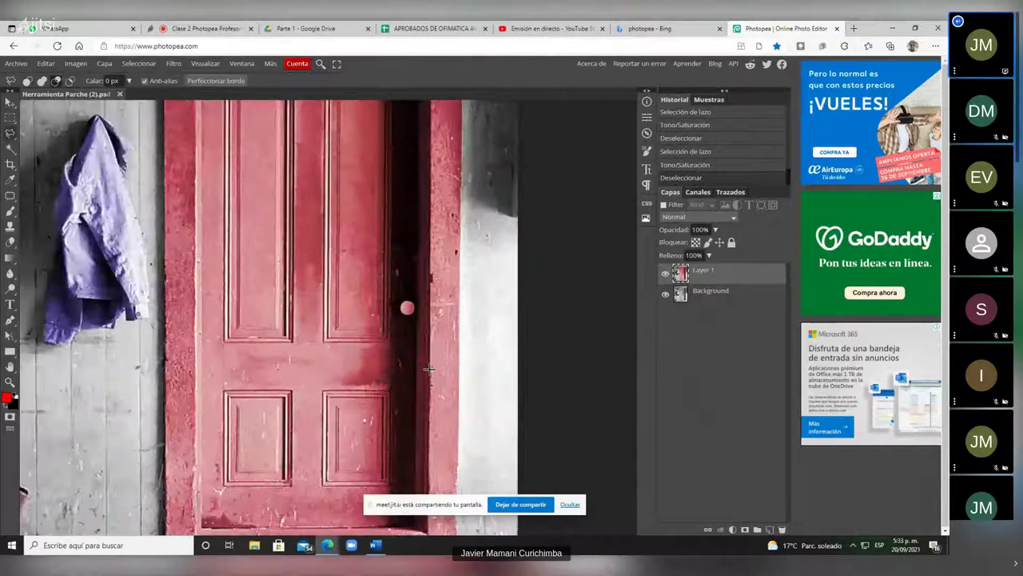
pyautogui.scroll(-8, 412, 344)
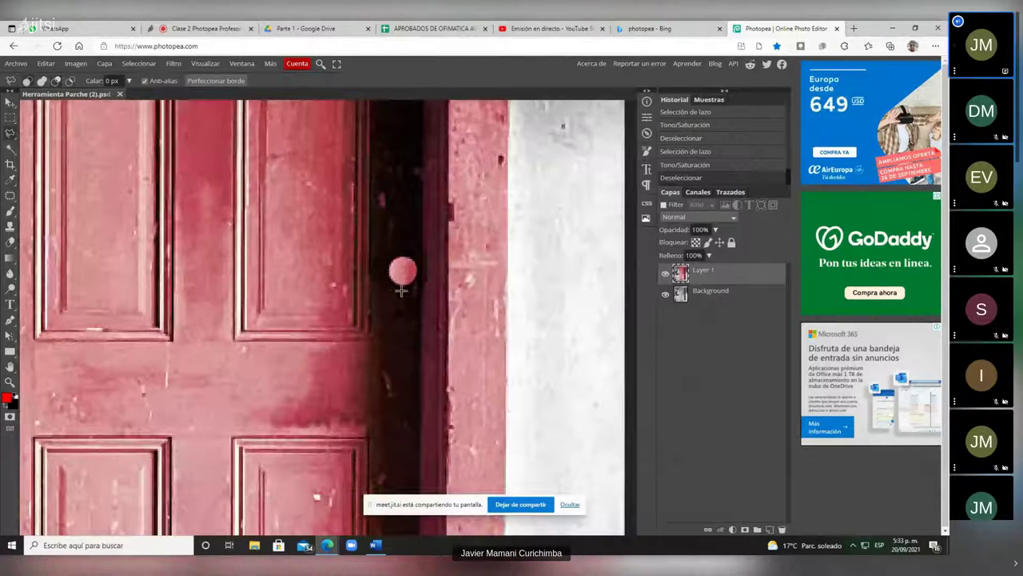
pyautogui.scroll(6, 407, 306)
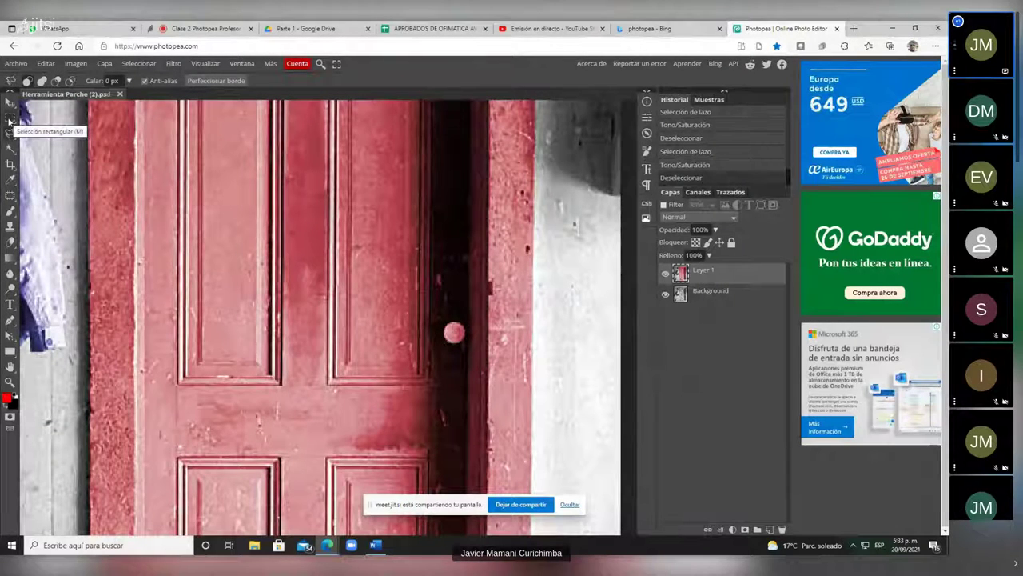
pyautogui.rightClick(9, 120)
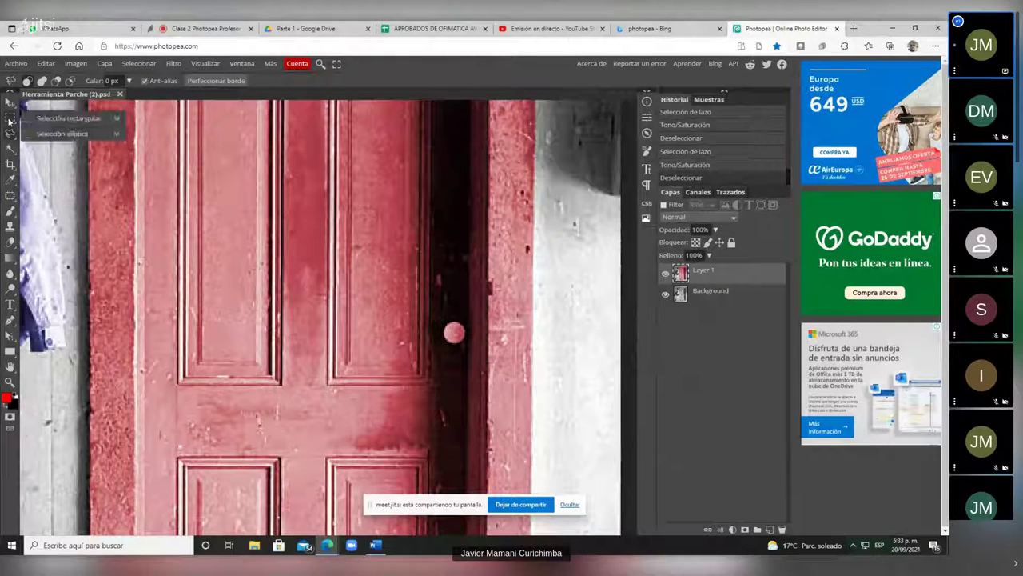
pyautogui.click(61, 135)
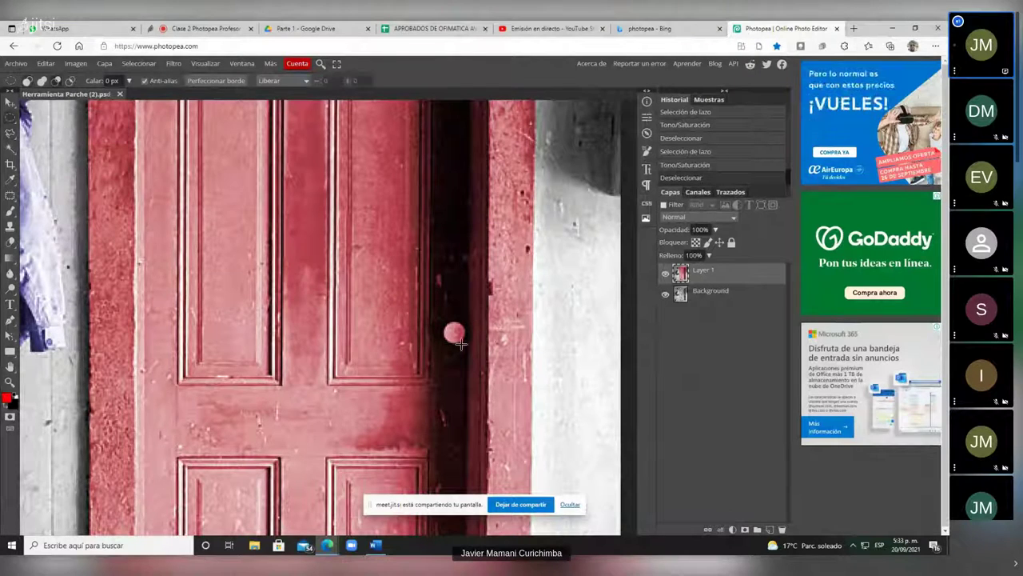
pyautogui.scroll(1, 464, 347)
pyautogui.scroll(1, 464, 348)
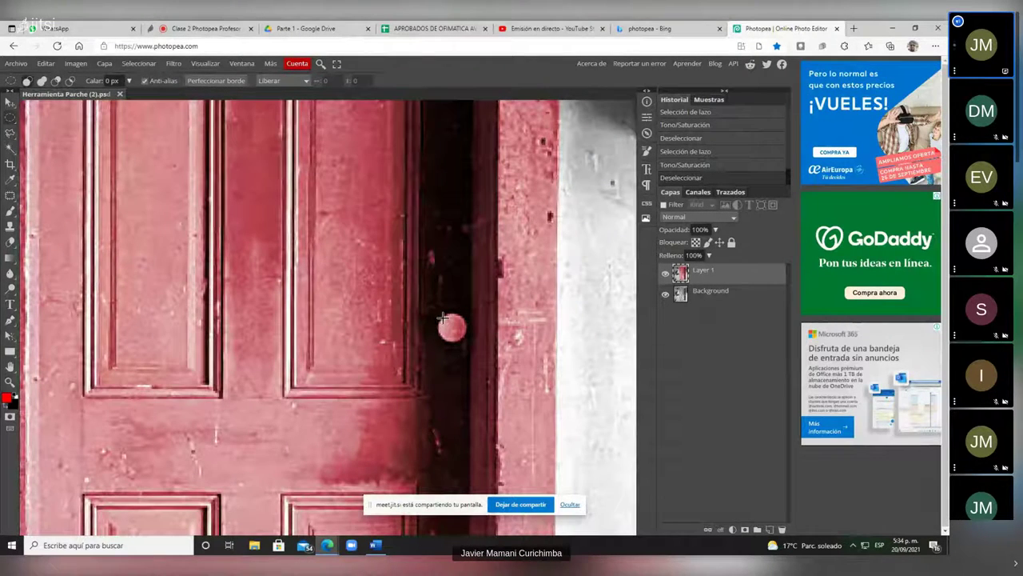
pyautogui.moveTo(442, 316); pyautogui.dragTo(466, 336)
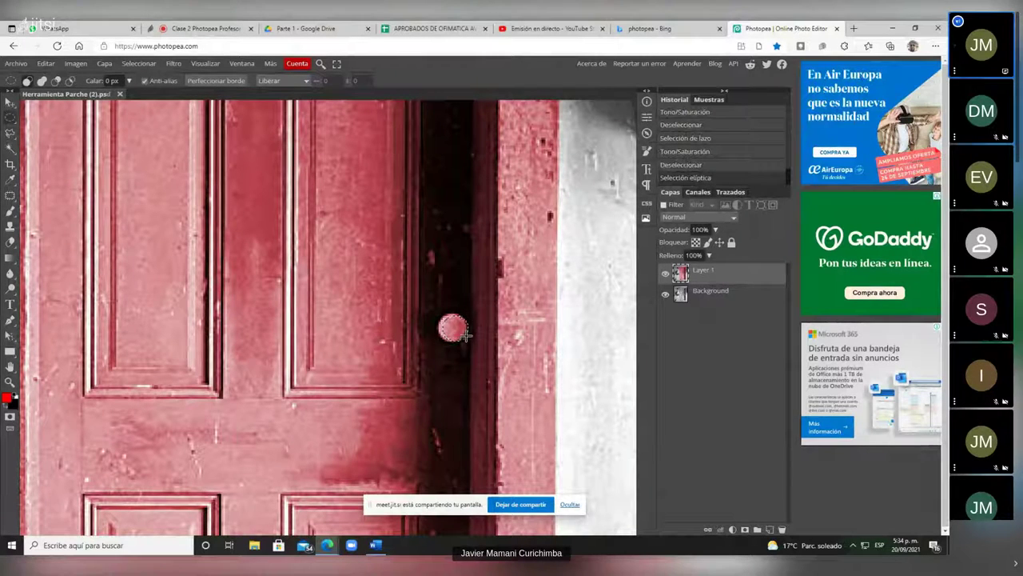
# Try to shift the elliptical doorknob selection with the Move tool, undo the move, and deselect.
pyautogui.press('v')
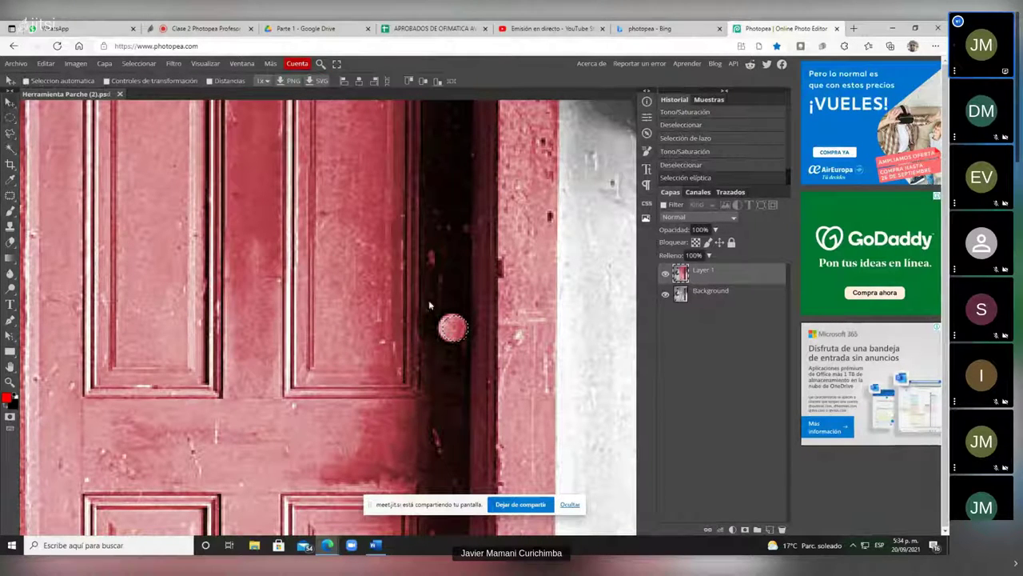
pyautogui.moveTo(467, 334); pyautogui.dragTo(466, 332)
pyautogui.hotkey('ctrl', 'z')
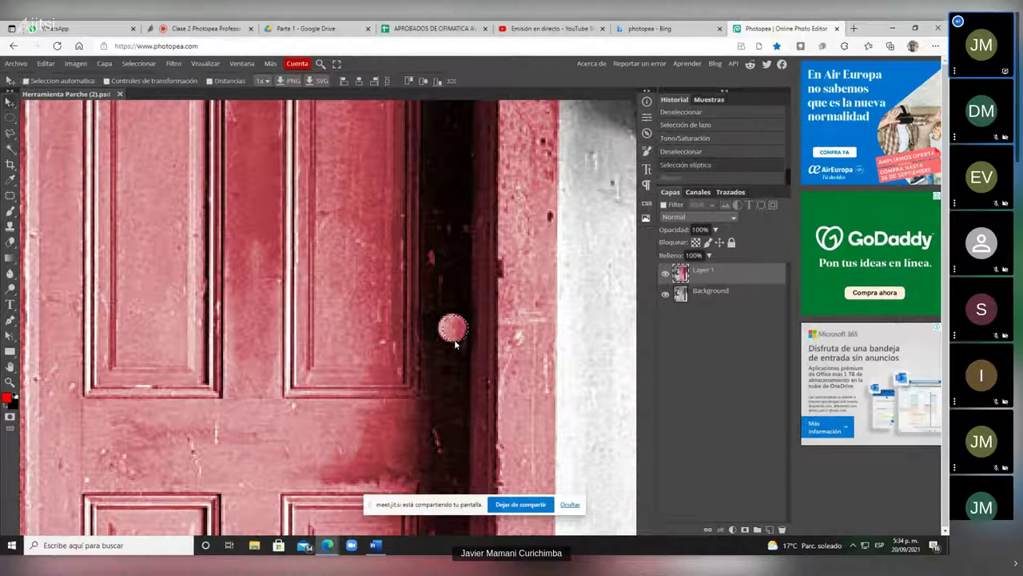
pyautogui.hotkey('ctrl', 'd')
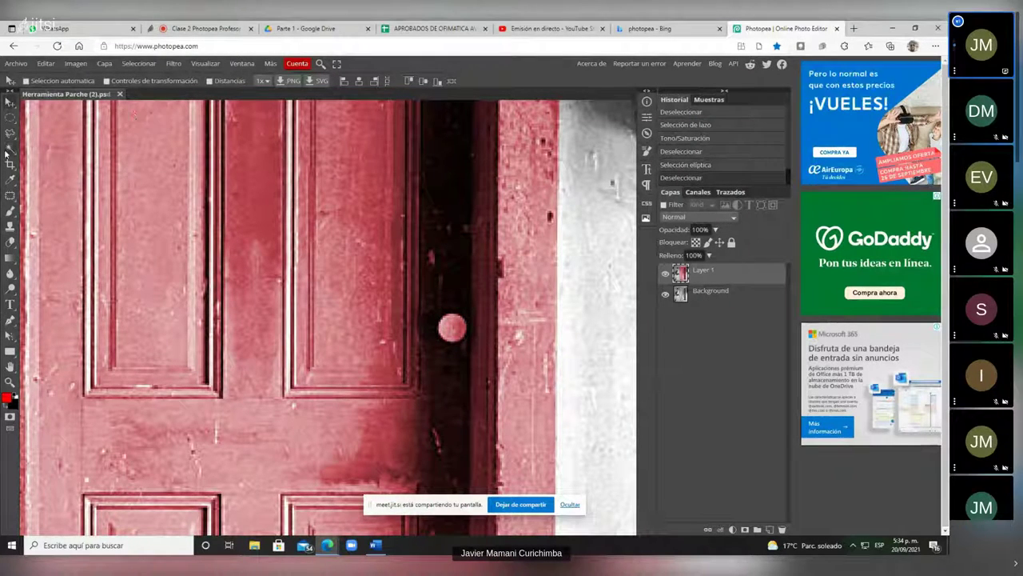
# Select the round doorknob by tracing its edge with the Magnetic Lasso.
pyautogui.click(11, 140)
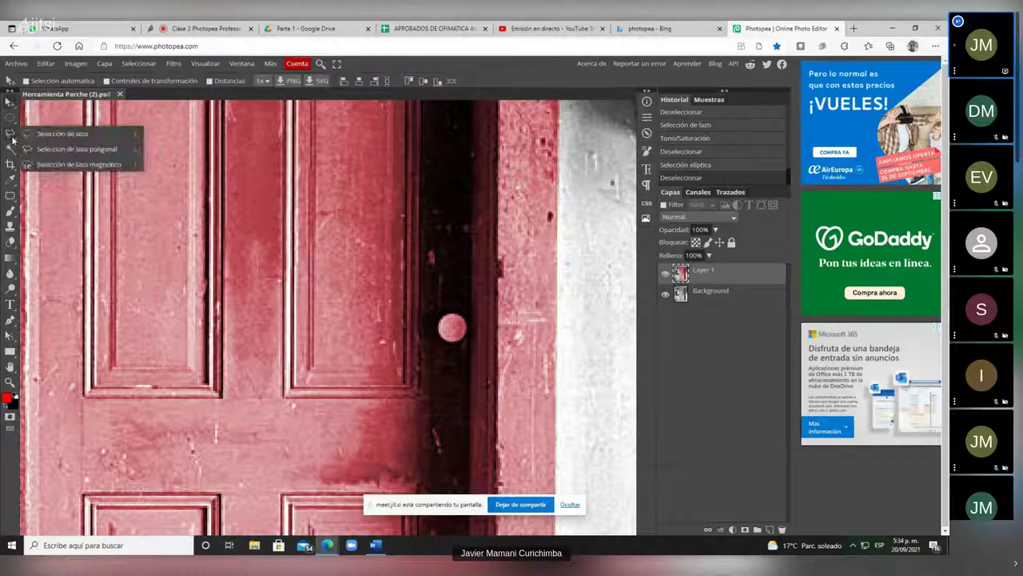
pyautogui.click(96, 167)
pyautogui.scroll(5, 451, 337)
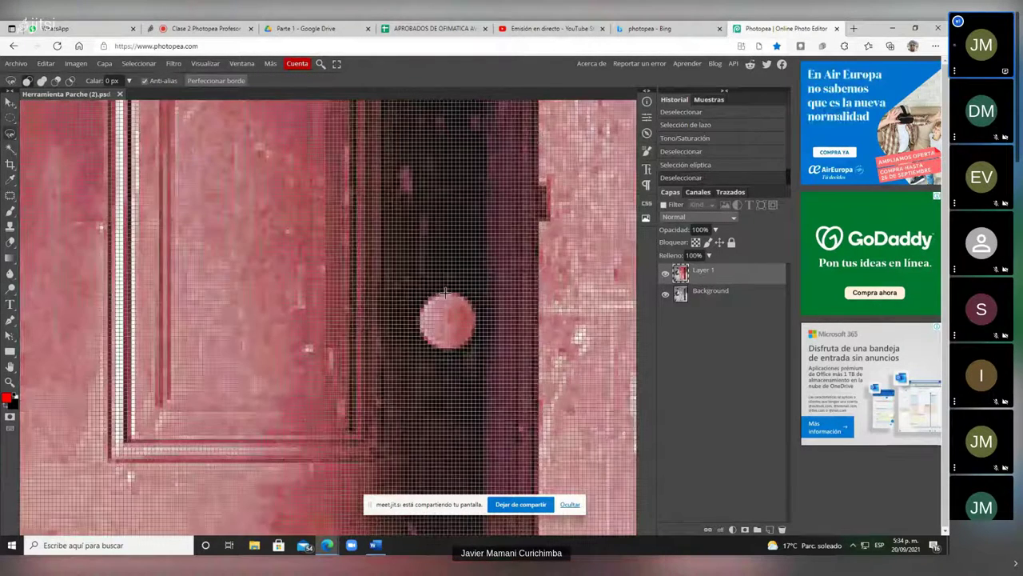
pyautogui.moveTo(445, 294)
pyautogui.mouseDown()
pyautogui.moveTo(473, 313)
pyautogui.moveTo(474, 334)
pyautogui.moveTo(453, 350)
pyautogui.moveTo(422, 337)
pyautogui.moveTo(420, 310)
pyautogui.moveTo(438, 295)
pyautogui.mouseUp()
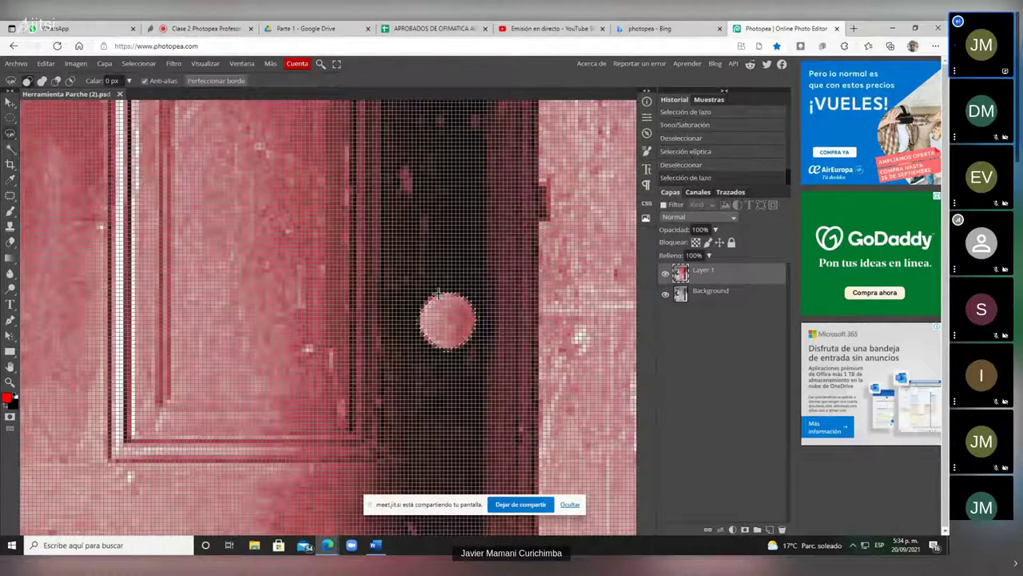
# Colorize the doorknob with hue -10 and saturation 14 in Hue/Saturation, apply the adjustment, and deselect the doorknob.
pyautogui.scroll(-3, 457, 319)
pyautogui.scroll(-2, 457, 319)
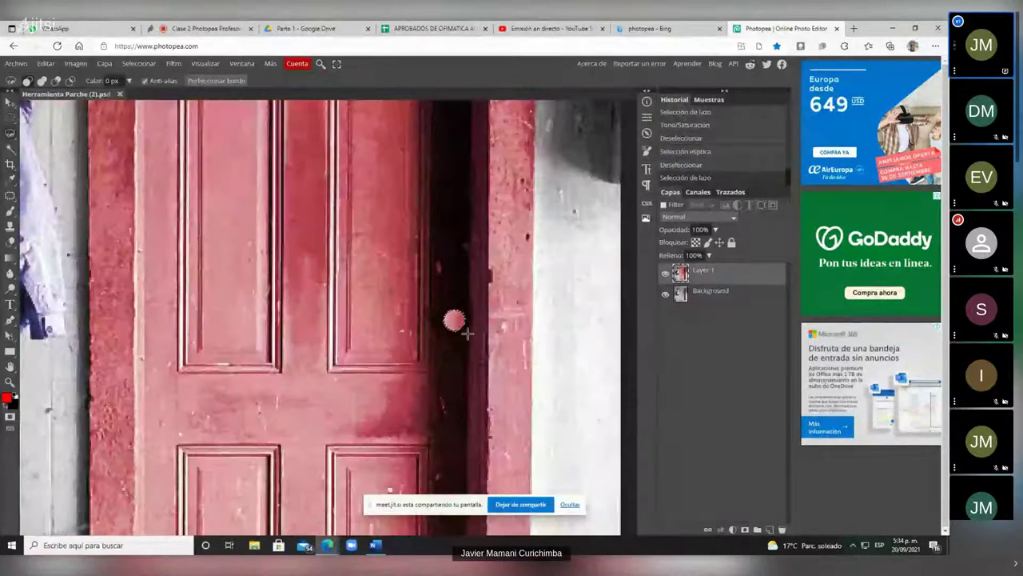
pyautogui.hotkey('ctrl', '0')
pyautogui.click(77, 64)
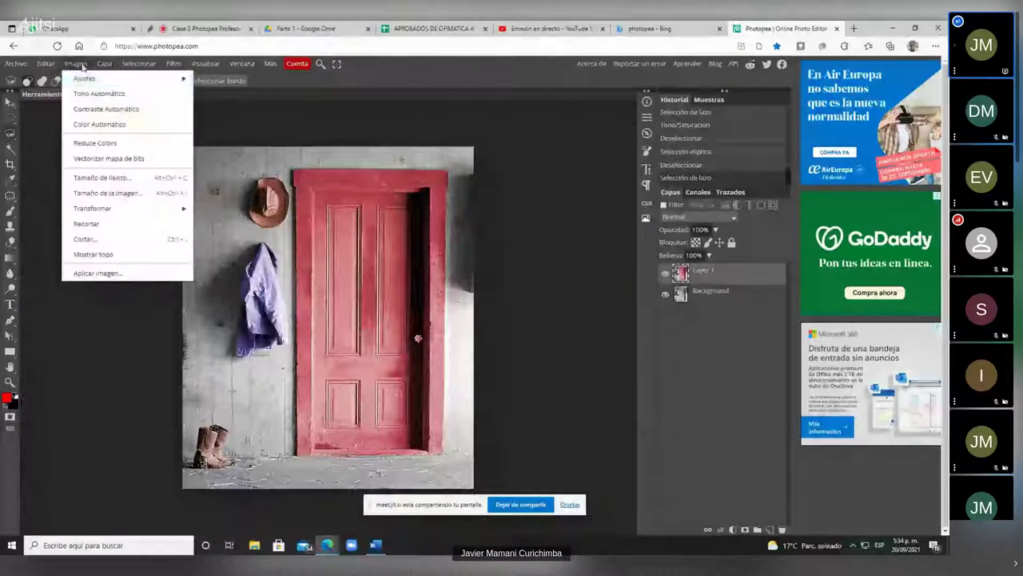
pyautogui.moveTo(128, 85)
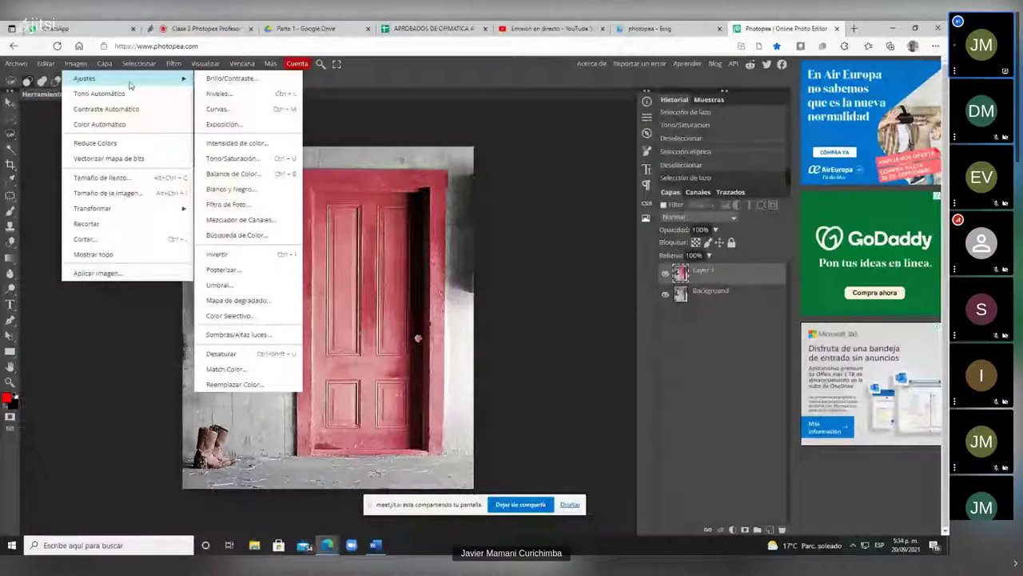
pyautogui.click(233, 158)
pyautogui.click(486, 305)
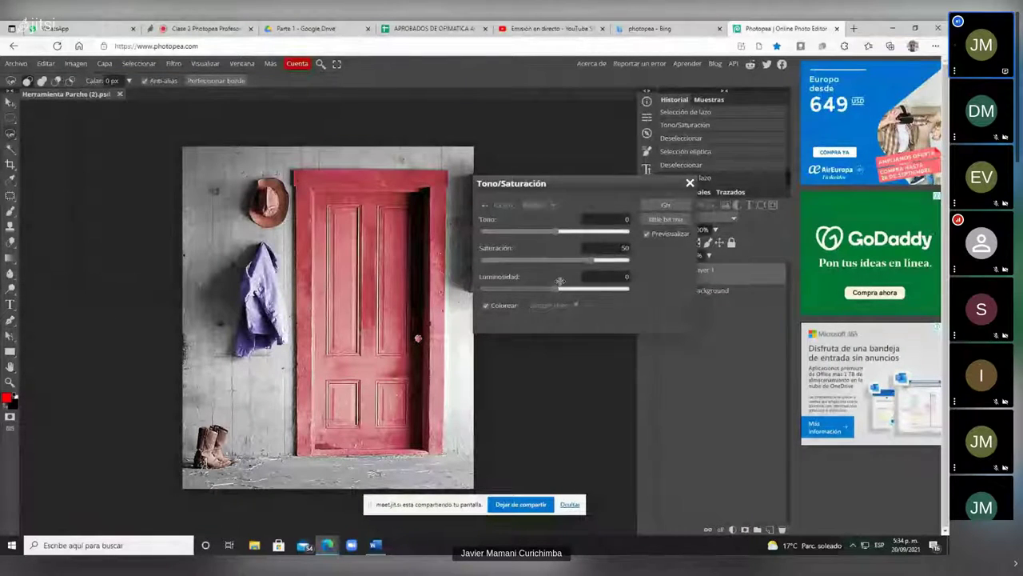
pyautogui.moveTo(560, 232)
pyautogui.mouseDown()
pyautogui.moveTo(489, 232)
pyautogui.moveTo(551, 231)
pyautogui.mouseUp()
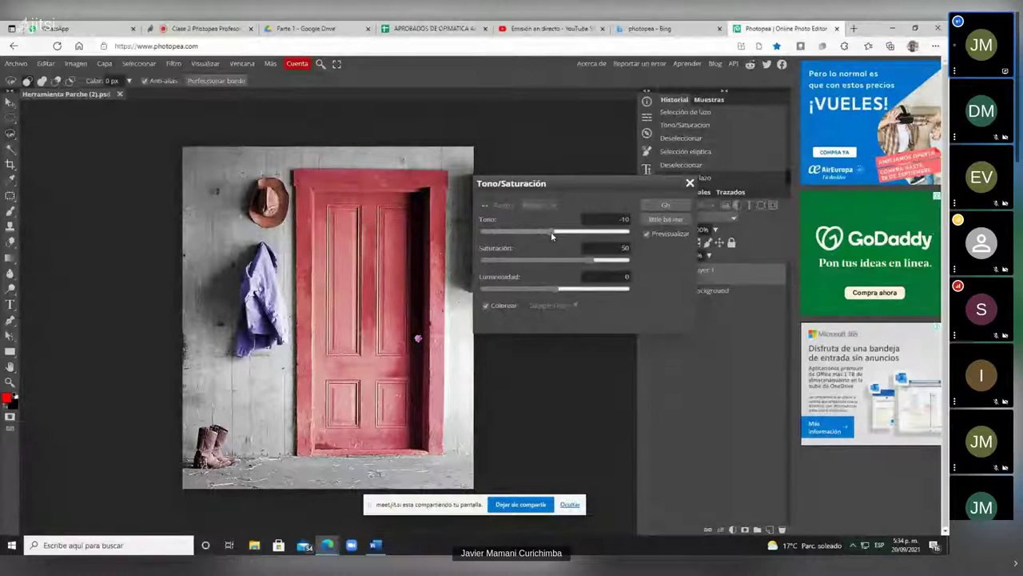
pyautogui.moveTo(591, 261); pyautogui.dragTo(567, 262)
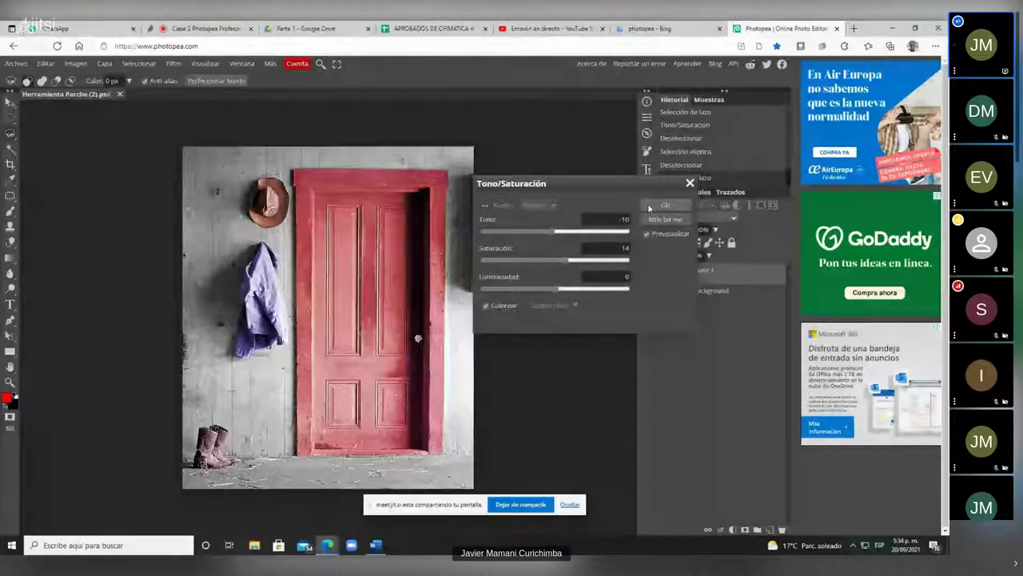
pyautogui.click(664, 206)
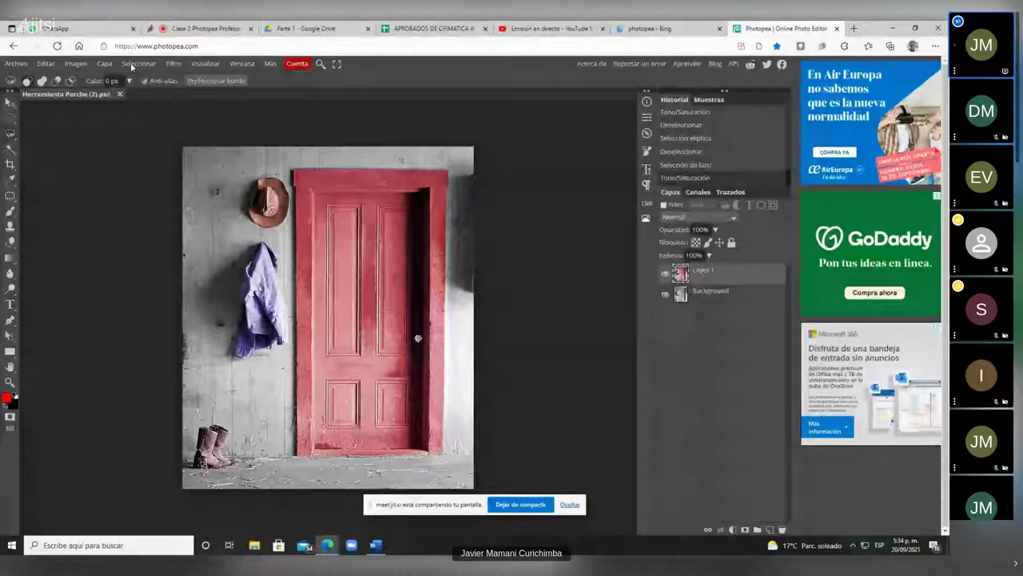
pyautogui.click(132, 67)
pyautogui.click(152, 95)
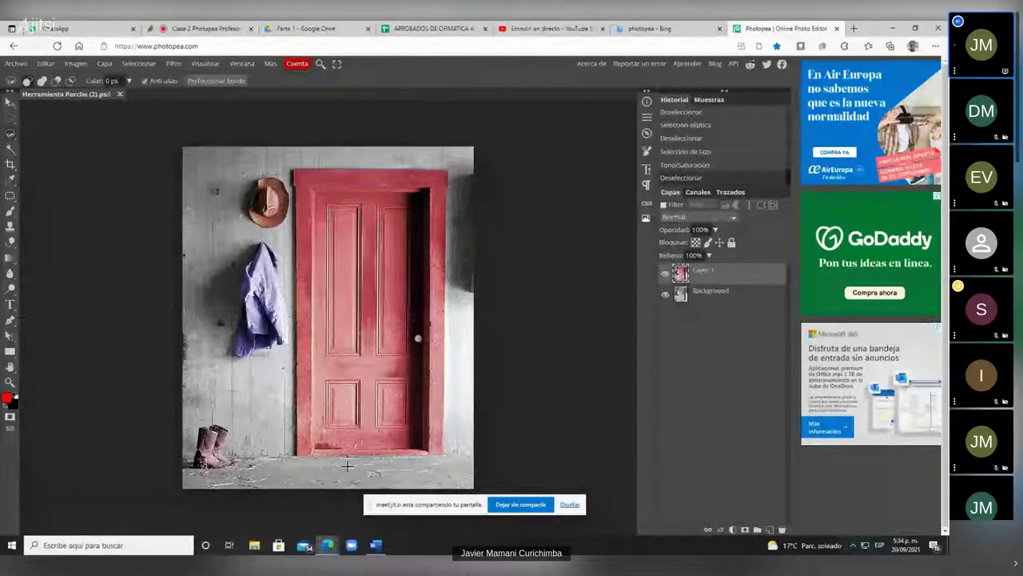
# Open the Navigator and view the boots and floor at 200% zoom.
pyautogui.scroll(3, 347, 465)
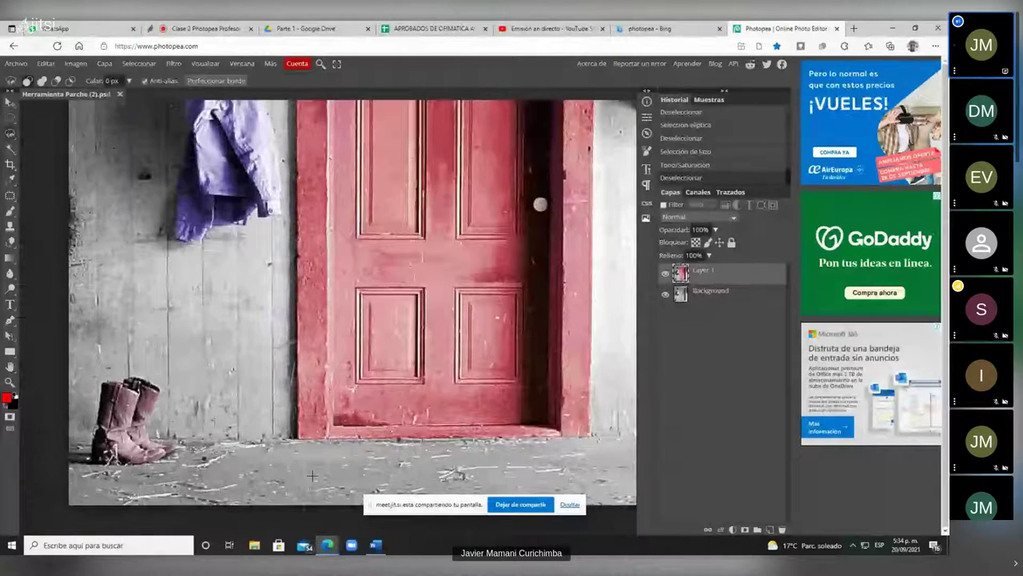
pyautogui.scroll(-4, 315, 477)
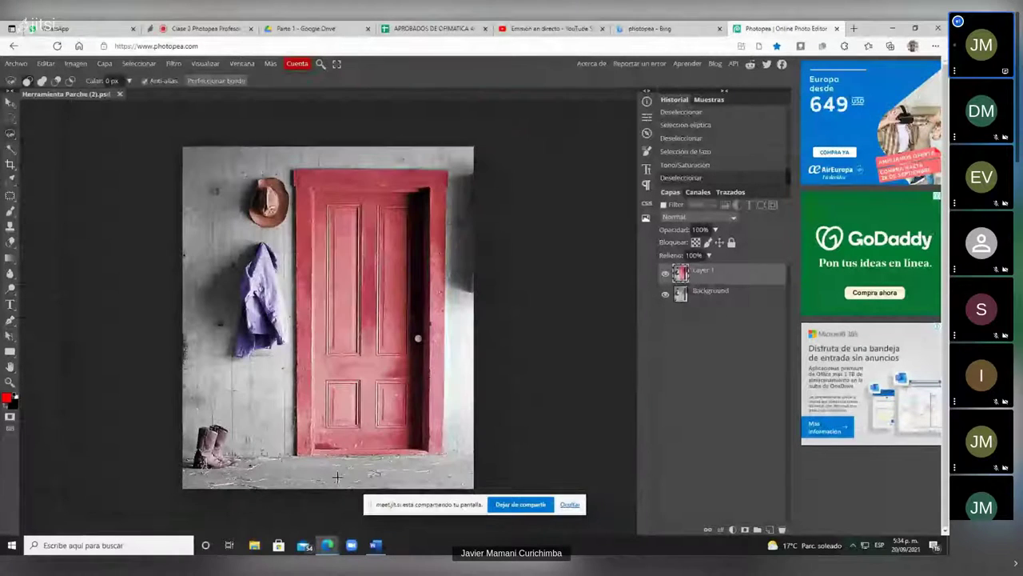
pyautogui.scroll(3, 403, 475)
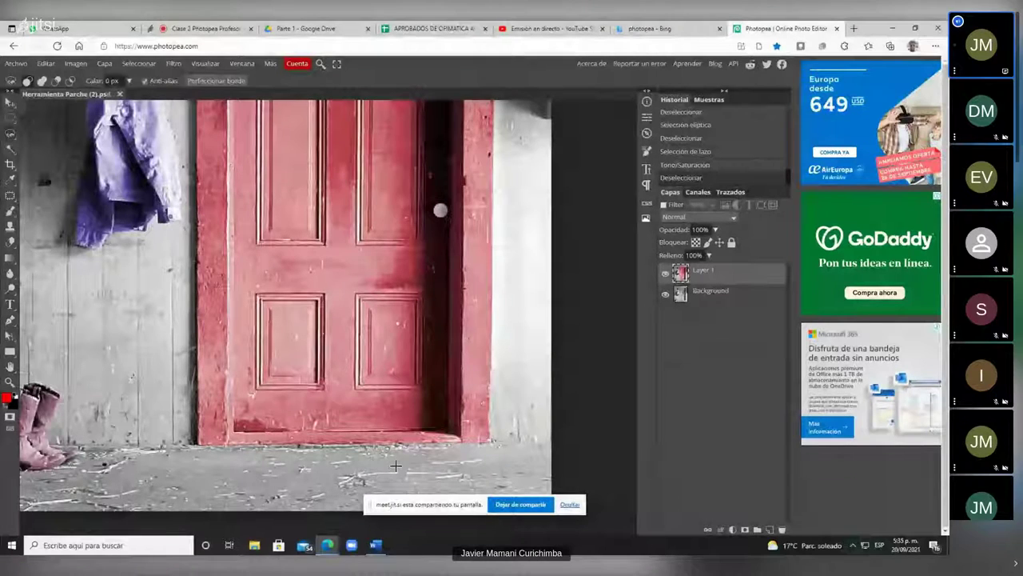
pyautogui.scroll(-3, 395, 465)
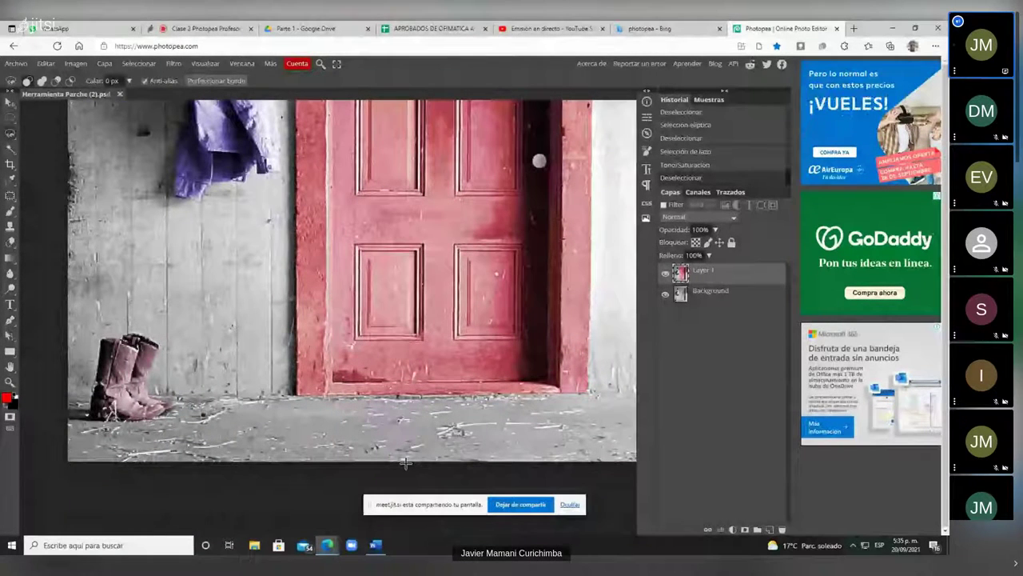
pyautogui.scroll(-3, 406, 462)
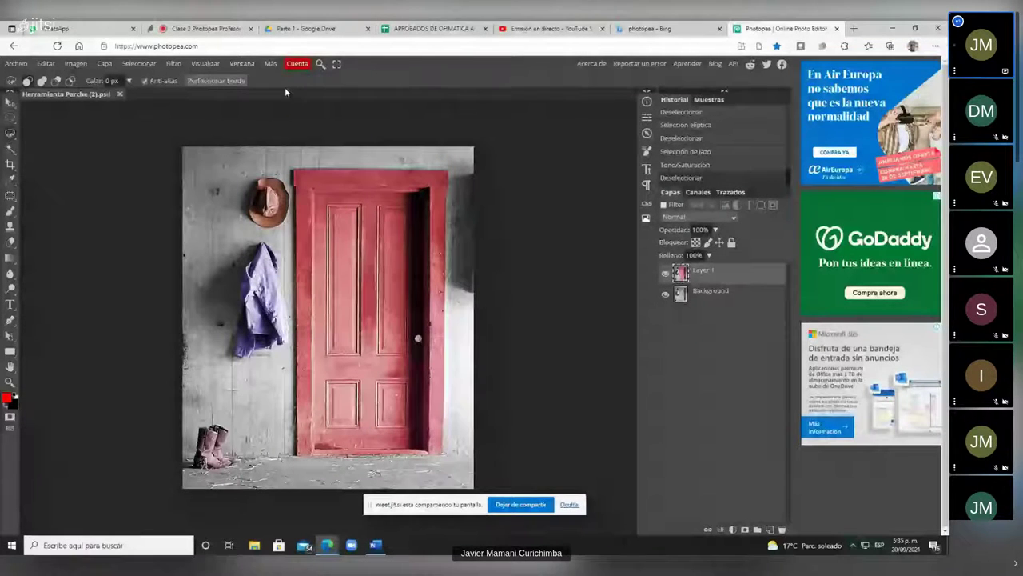
pyautogui.click(647, 133)
pyautogui.moveTo(601, 217); pyautogui.dragTo(559, 222)
pyautogui.scroll(-2, 252, 356)
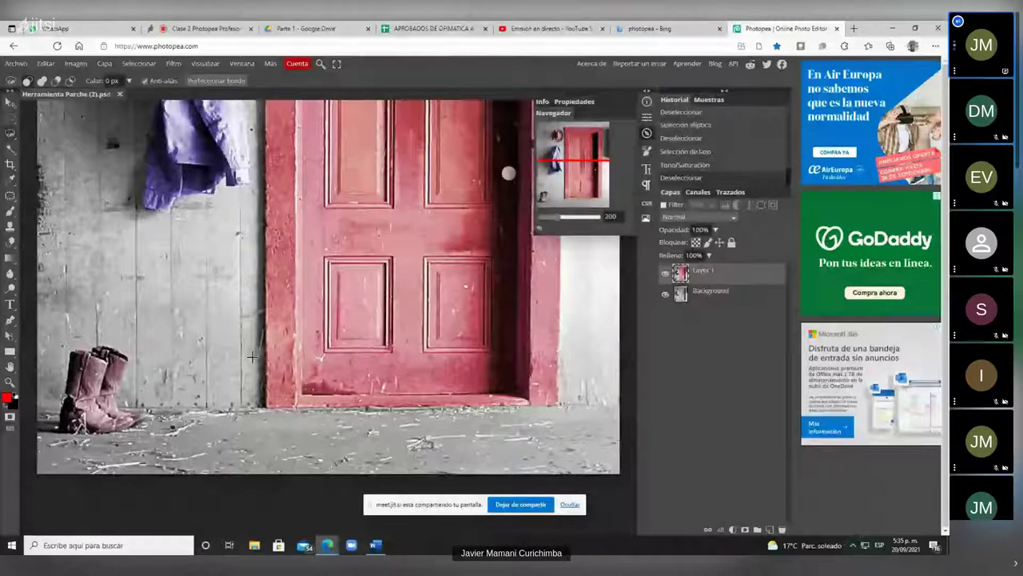
# Try to outline the floor with the Magnetic Lasso, starting at the photo's left edge beside the boots, and undo the last action.
pyautogui.click(11, 134)
pyautogui.click(11, 136)
pyautogui.click(11, 135)
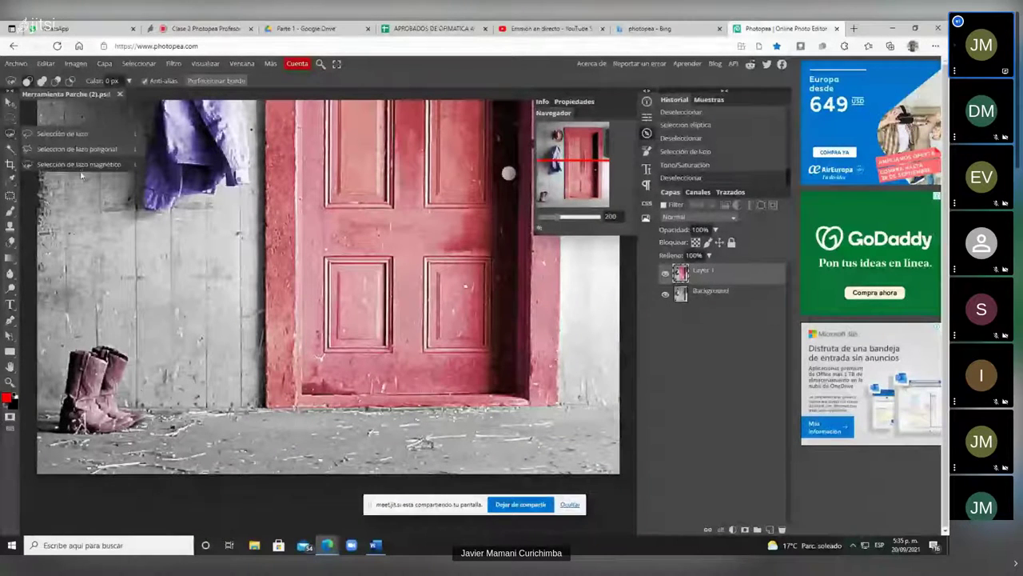
pyautogui.click(79, 165)
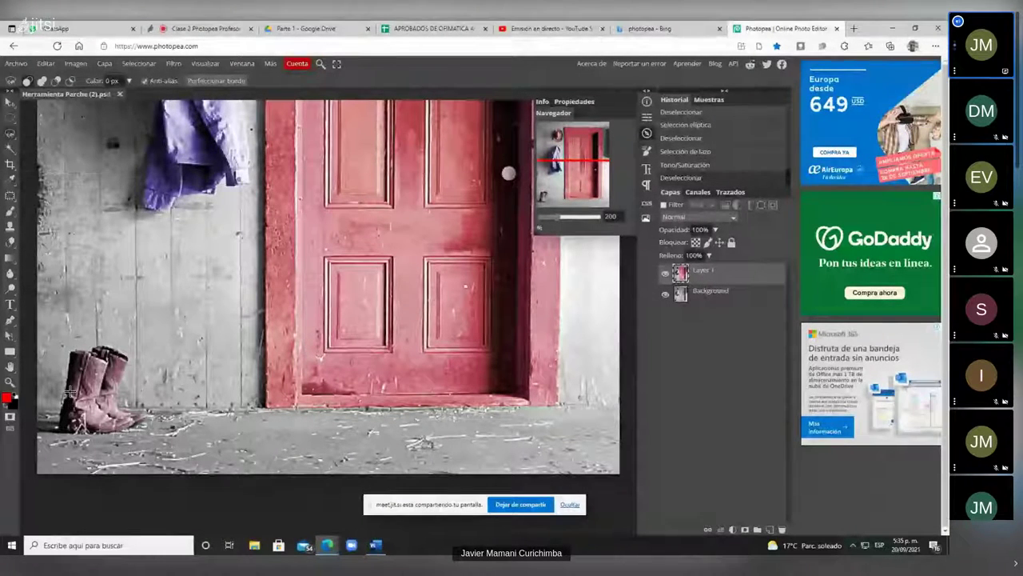
pyautogui.scroll(1, 40, 436)
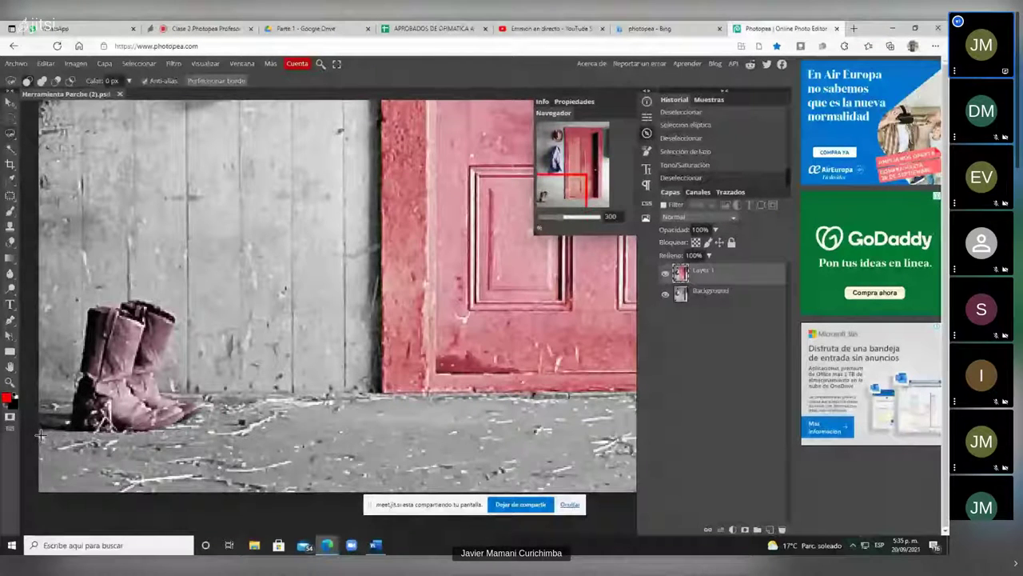
pyautogui.click(40, 403)
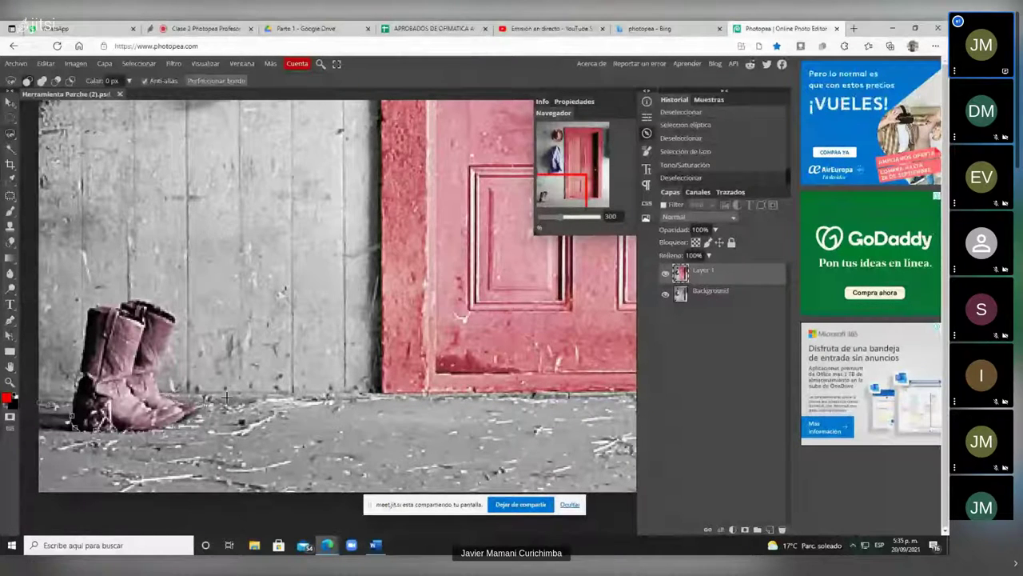
pyautogui.scroll(3, 174, 393)
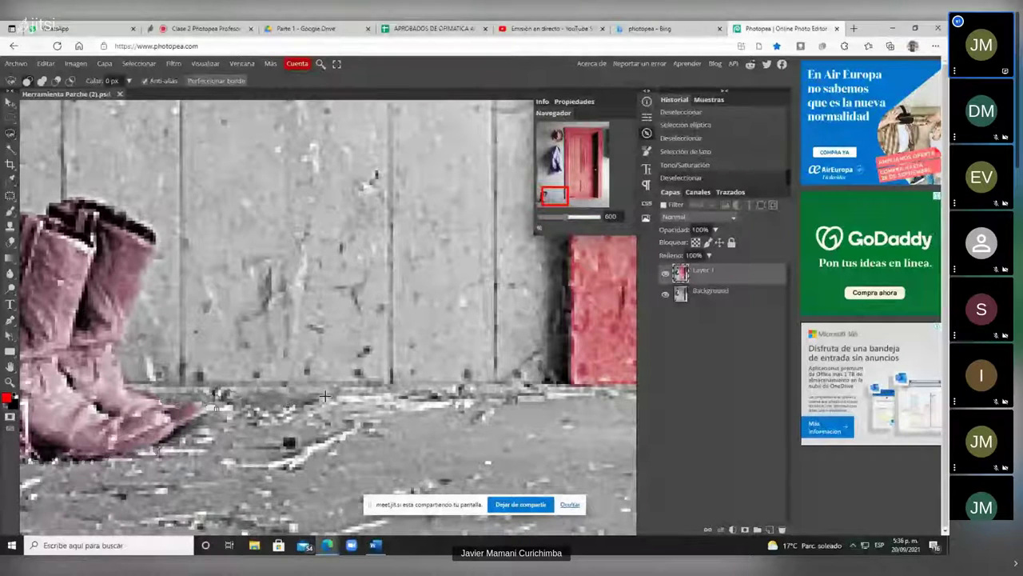
pyautogui.scroll(-3, 323, 396)
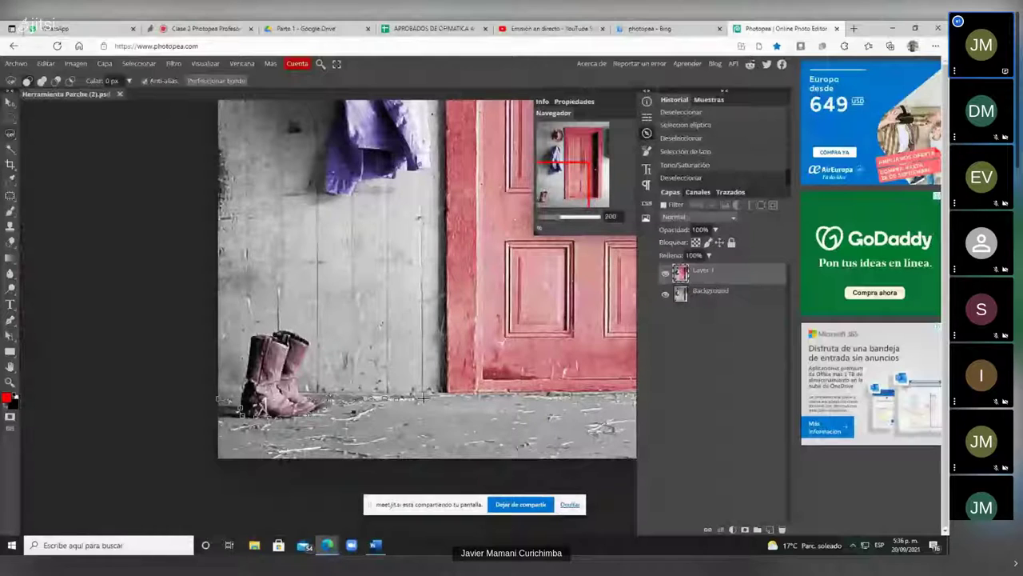
pyautogui.scroll(-2, 424, 397)
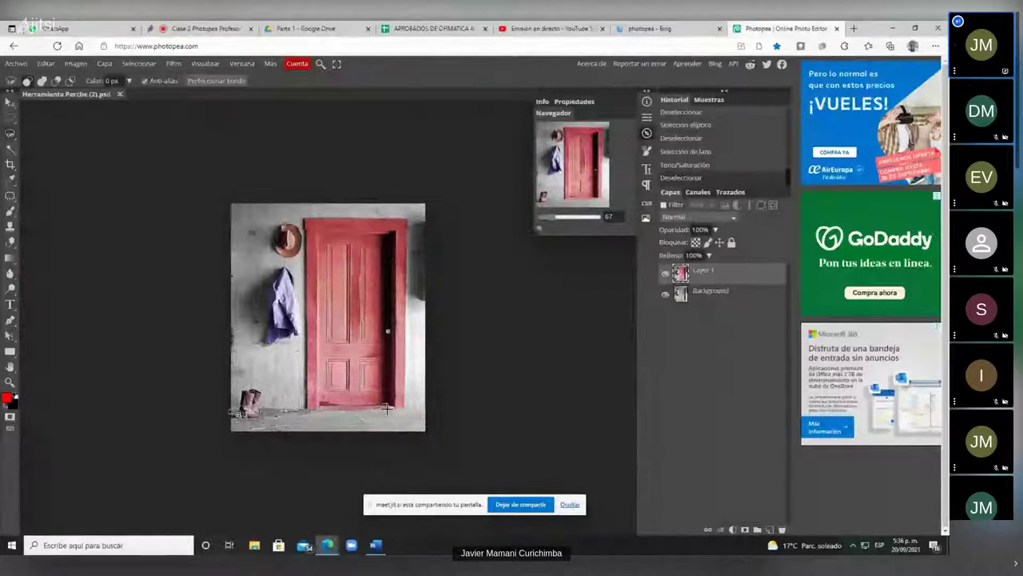
pyautogui.scroll(2, 387, 409)
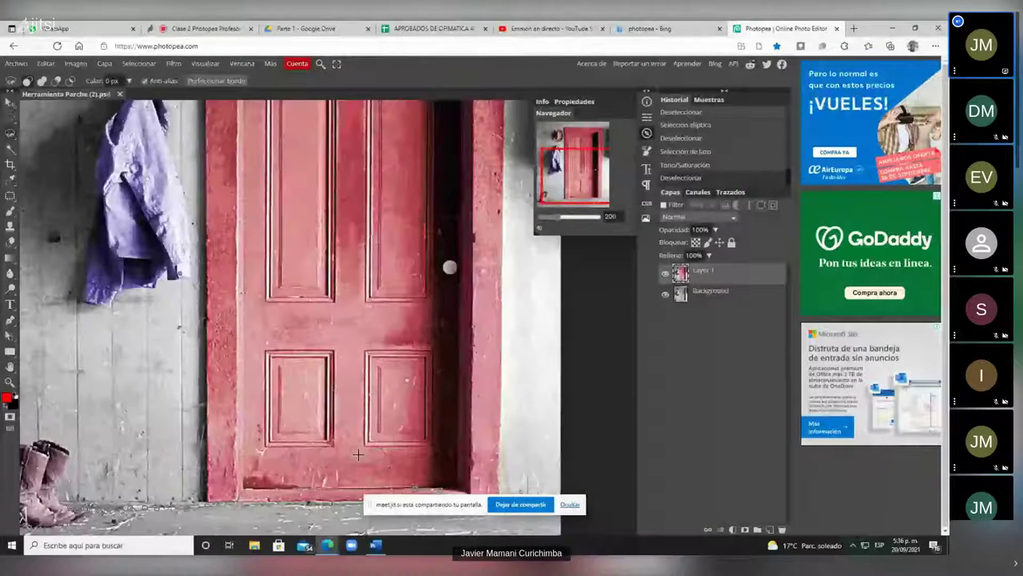
pyautogui.scroll(-3, 358, 454)
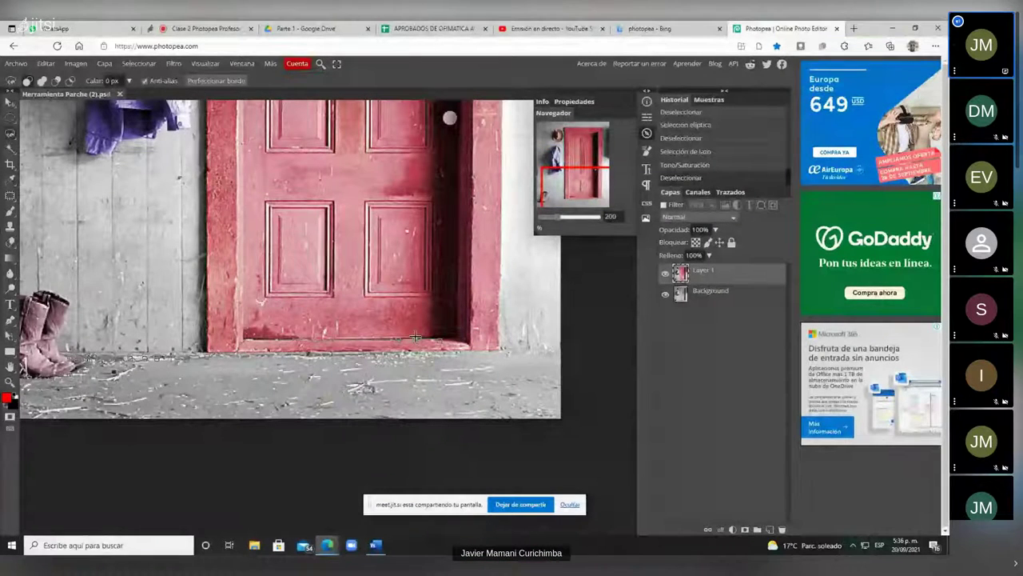
pyautogui.hotkey('ctrl', 'z')
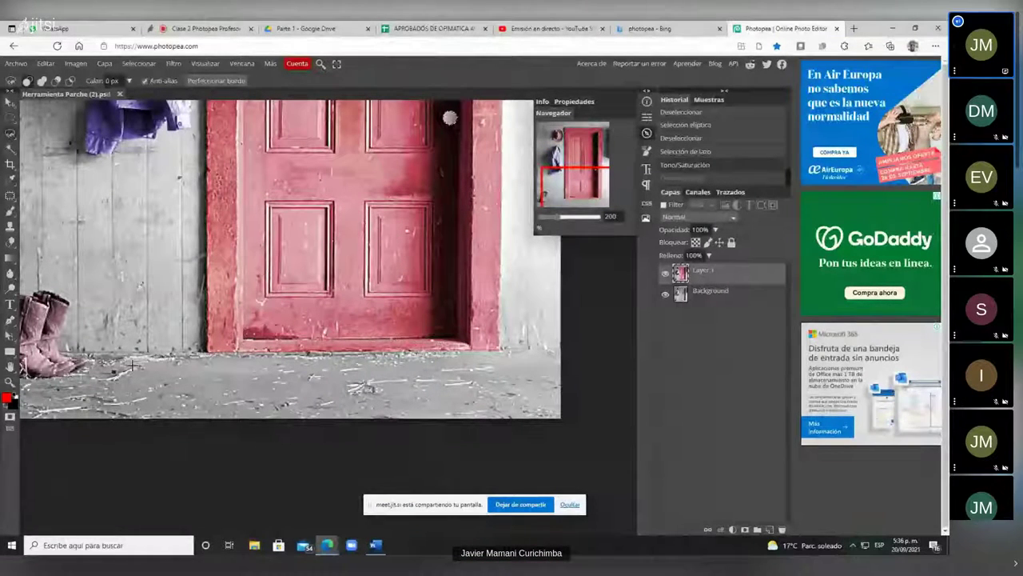
# Start outlining the floor with the Polygonal Lasso at the photo's left edge, tracing around the boots toward the base of the wall.
pyautogui.scroll(1, 240, 390)
pyautogui.hscroll(-3, 246, 408)
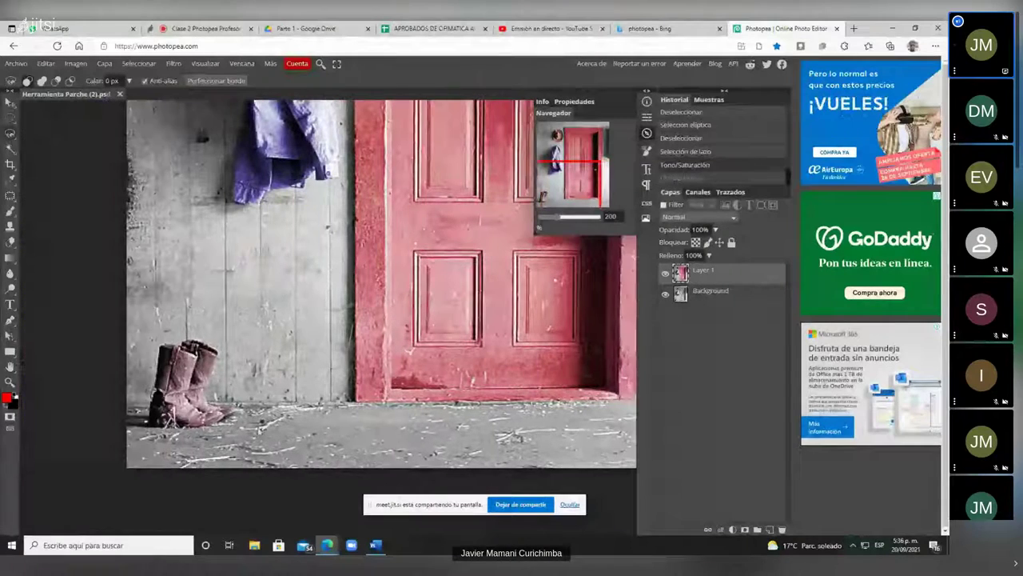
pyautogui.scroll(-4, 272, 419)
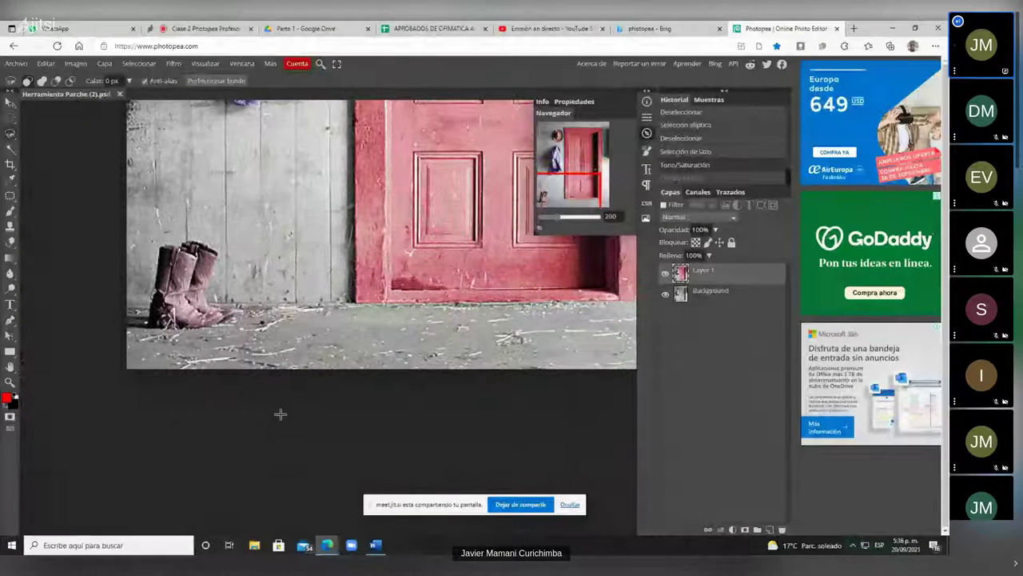
pyautogui.scroll(2, 282, 412)
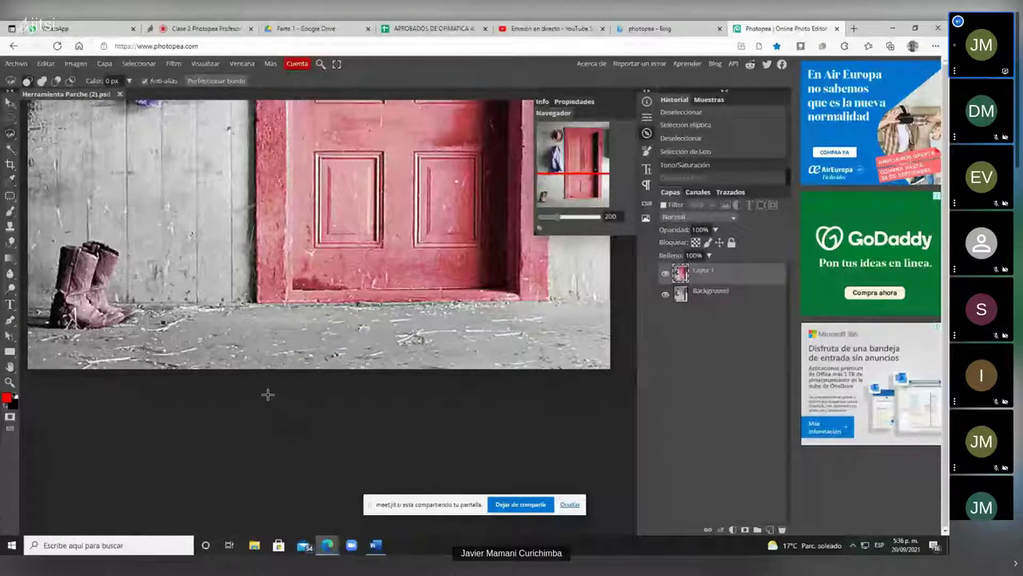
pyautogui.rightClick(10, 133)
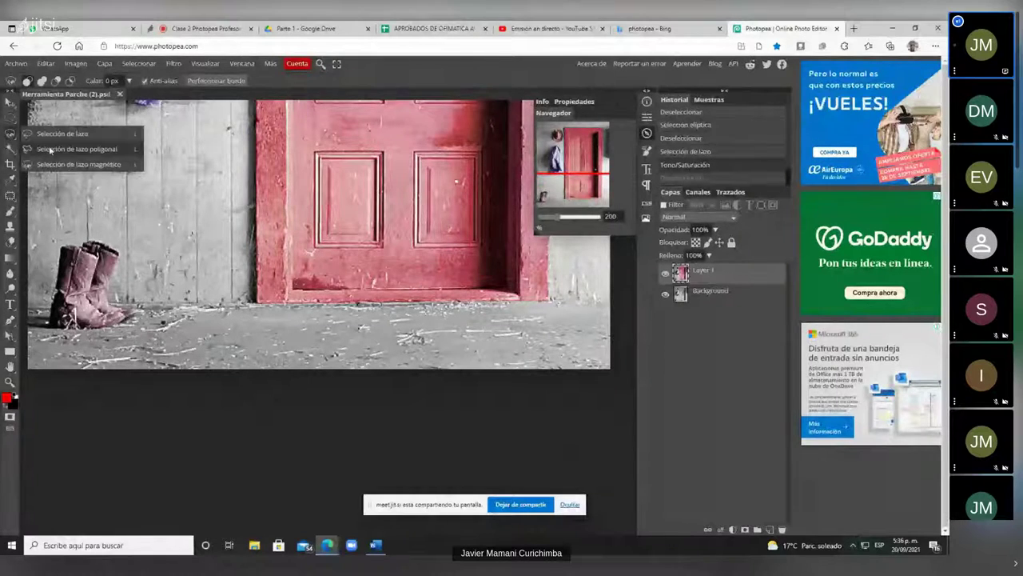
pyautogui.click(50, 150)
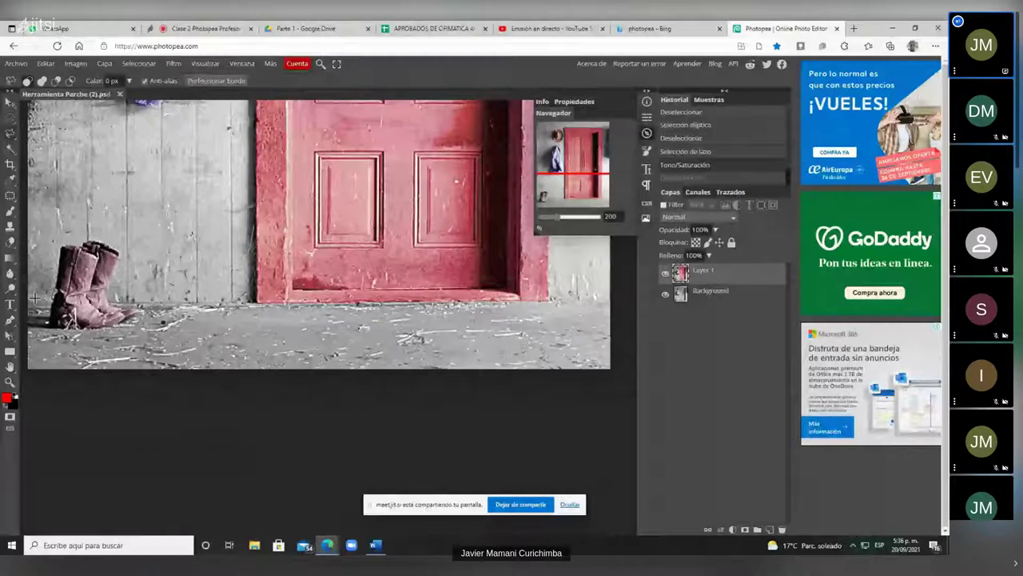
pyautogui.scroll(1, 34, 322)
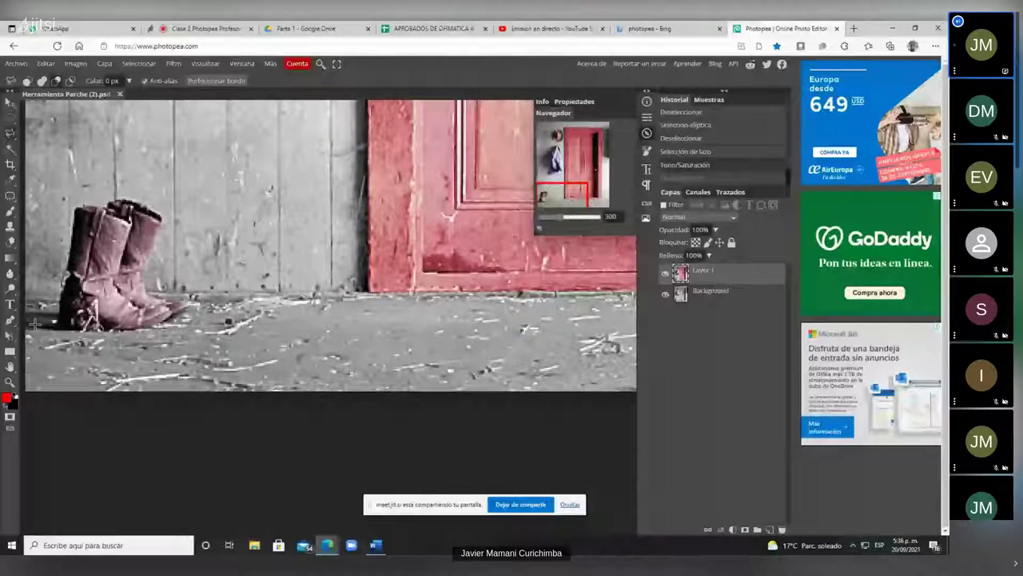
pyautogui.moveTo(33, 322); pyautogui.dragTo(73, 301)
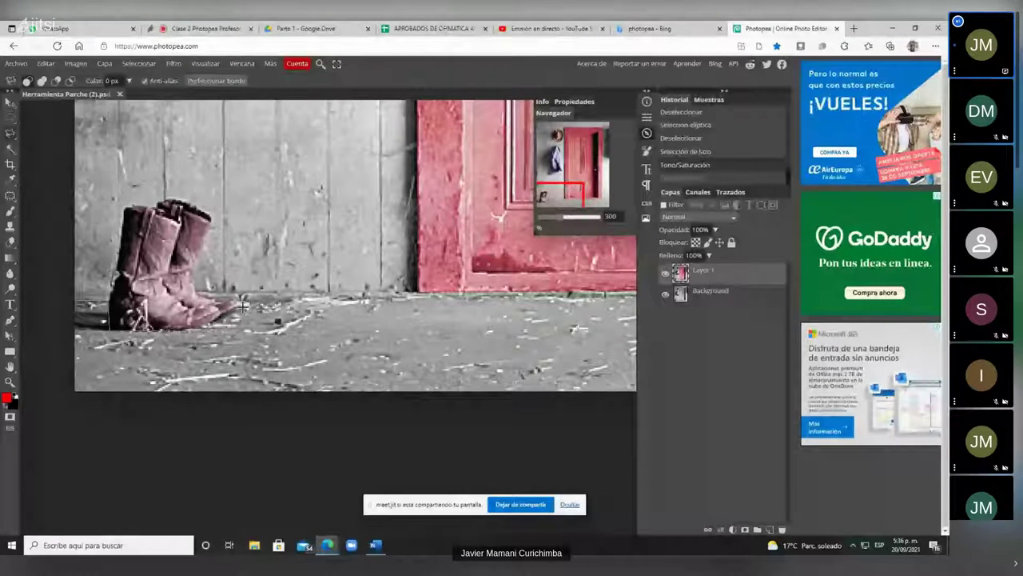
pyautogui.scroll(3, 243, 302)
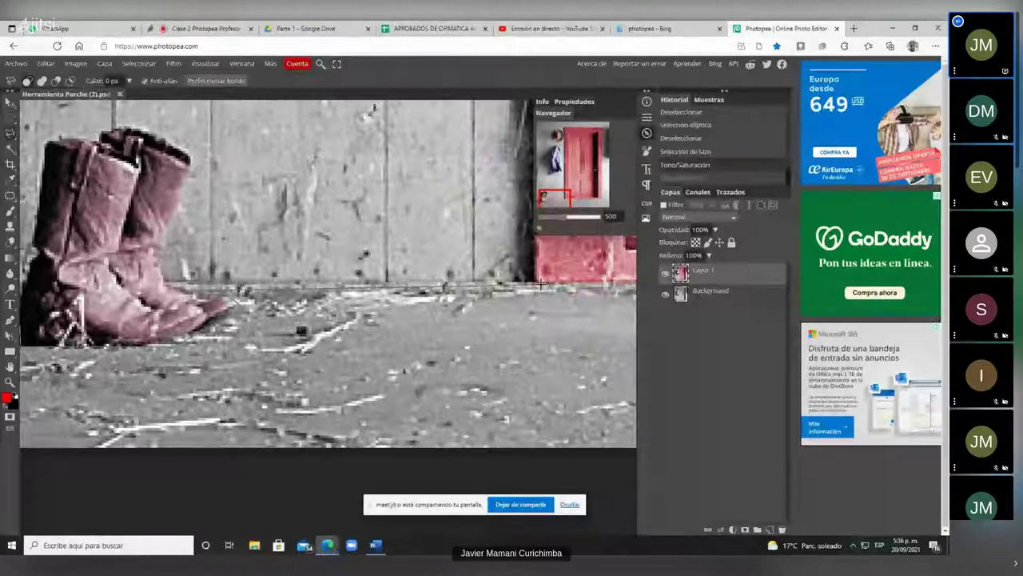
# Continue the floor outline along the door base to the photo's right edge, and close it along the bottom and left edges.
pyautogui.scroll(-4, 540, 283)
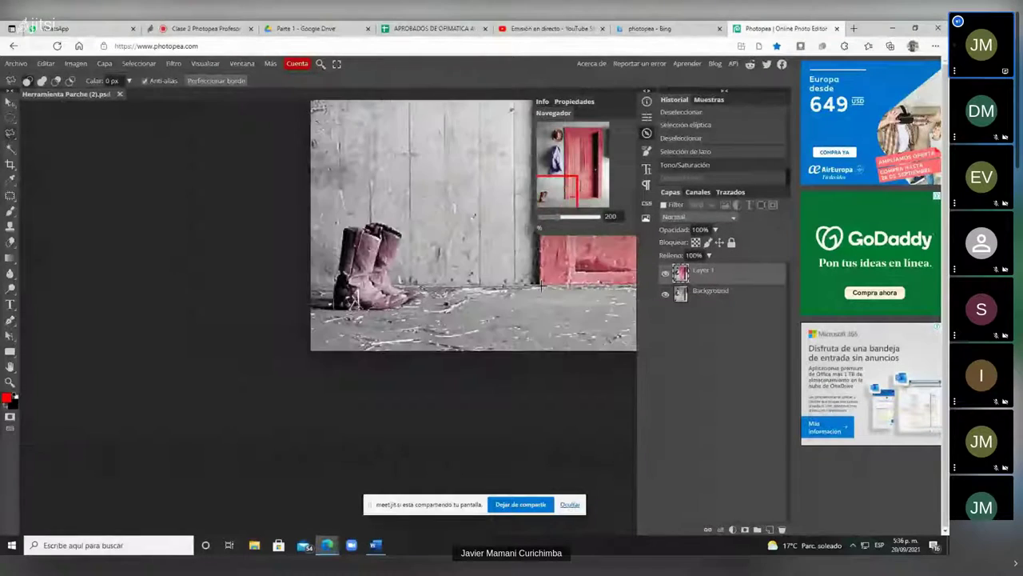
pyautogui.hscroll(3, 540, 285)
pyautogui.hscroll(3, 541, 284)
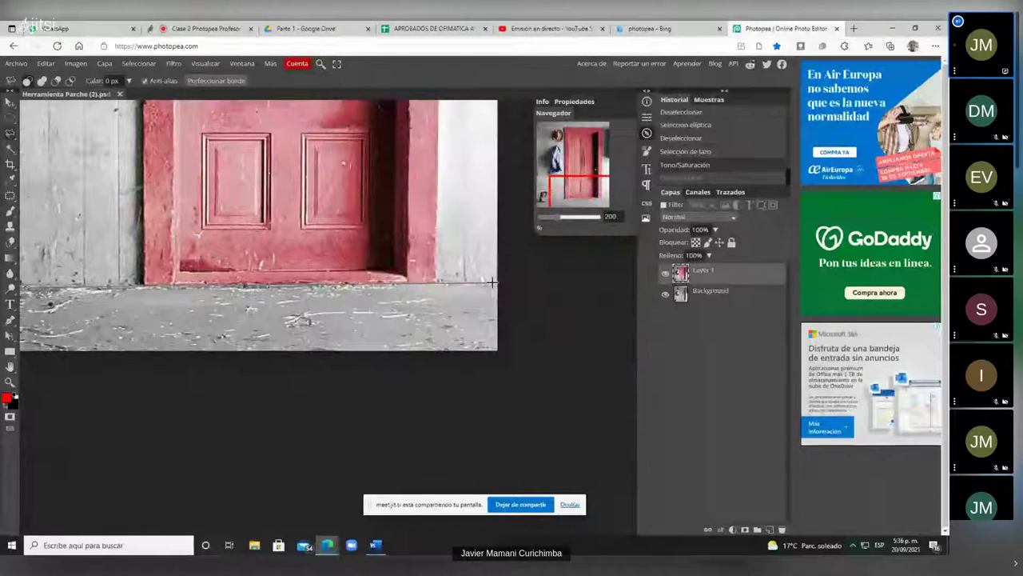
pyautogui.scroll(2, 493, 282)
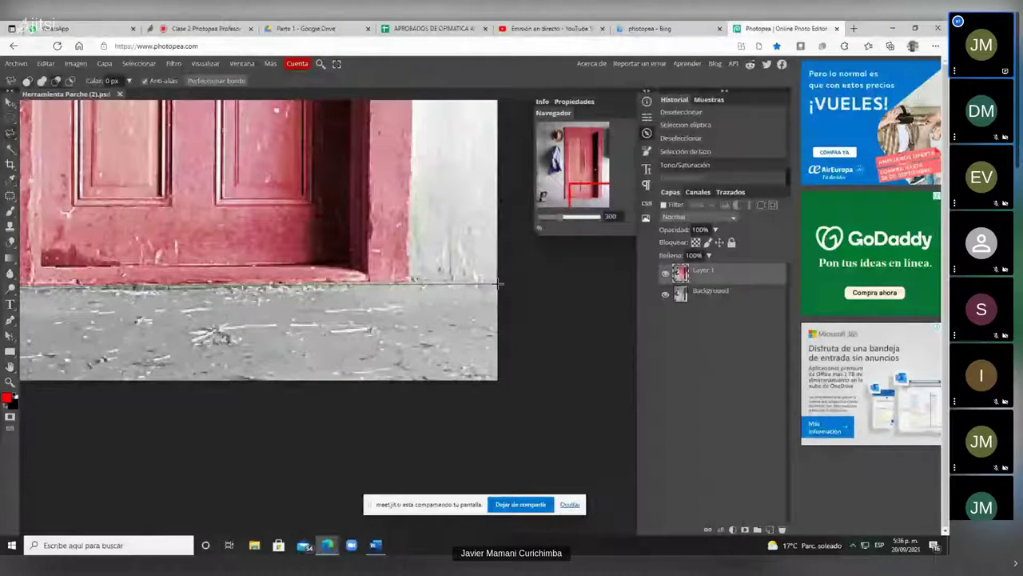
pyautogui.scroll(2, 497, 282)
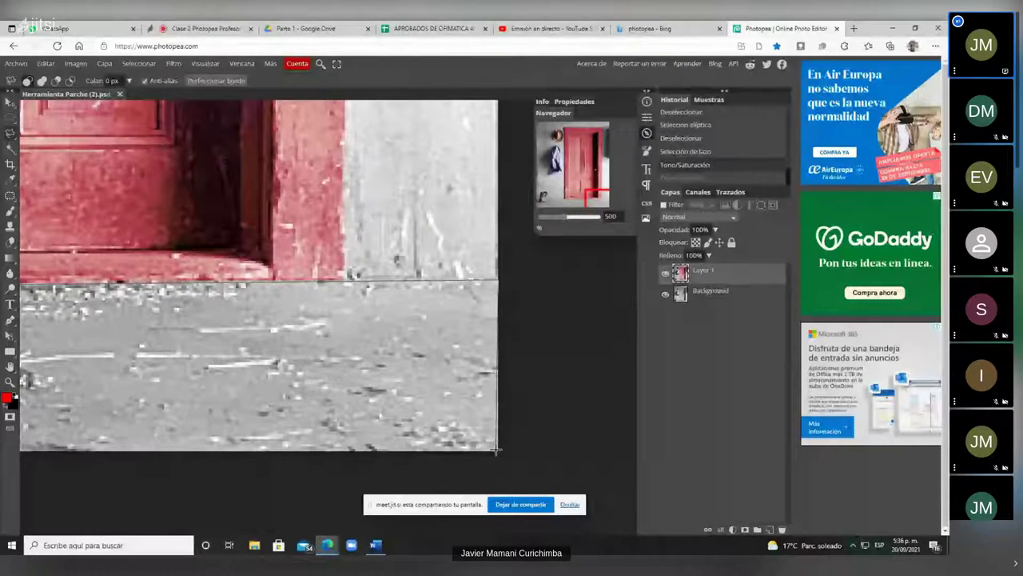
pyautogui.scroll(-3, 496, 450)
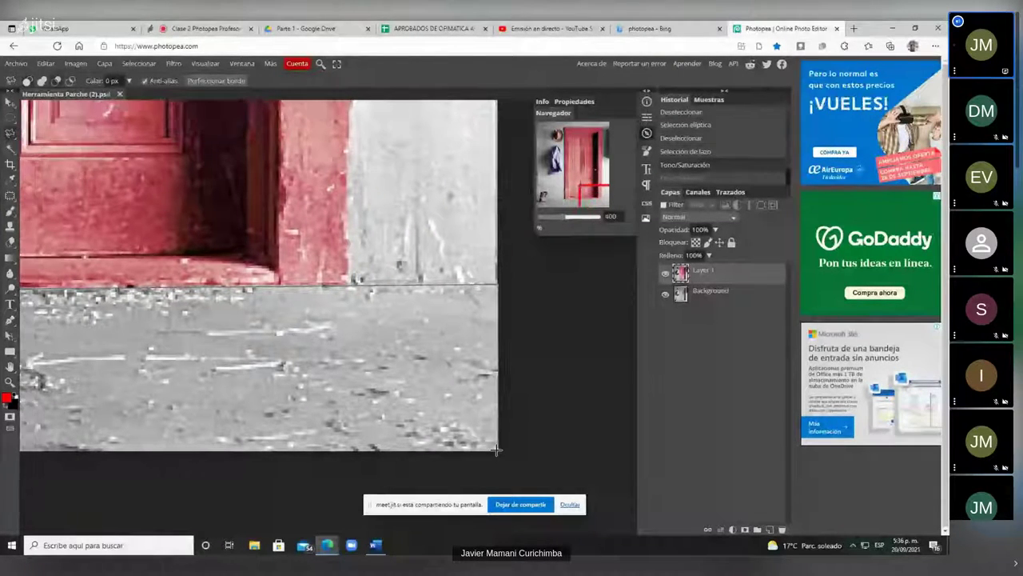
pyautogui.moveTo(442, 459); pyautogui.dragTo(361, 452)
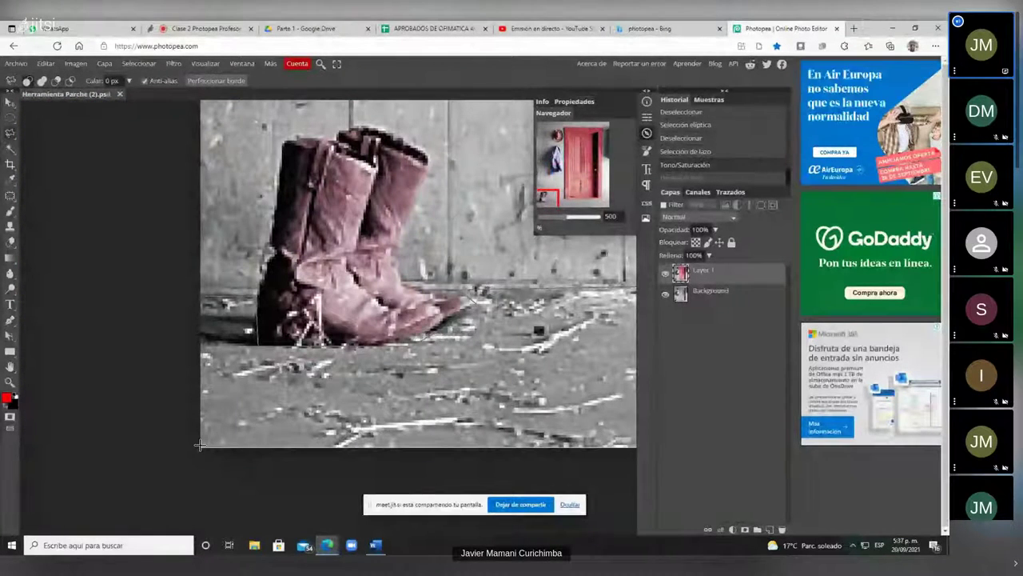
pyautogui.moveTo(200, 445); pyautogui.dragTo(200, 294)
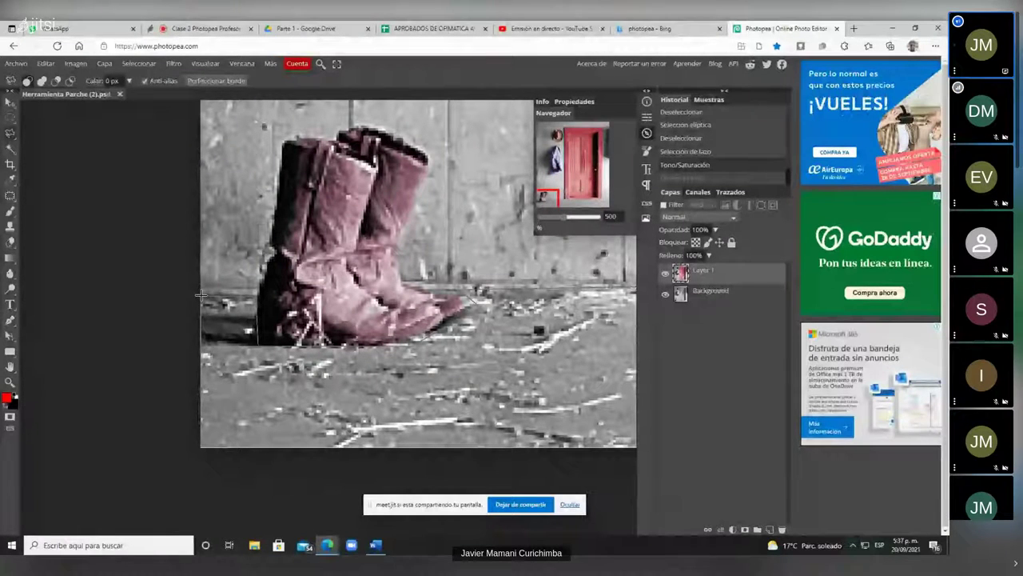
pyautogui.moveTo(200, 294); pyautogui.dragTo(200, 294)
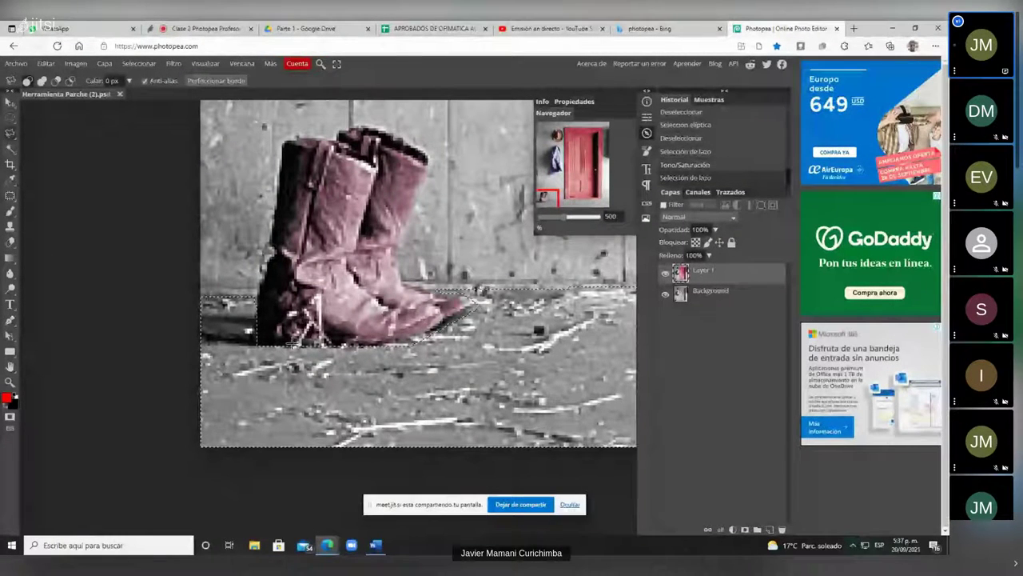
# Activate the freehand Lasso for refining the floor selection around the boots.
pyautogui.scroll(1, 304, 350)
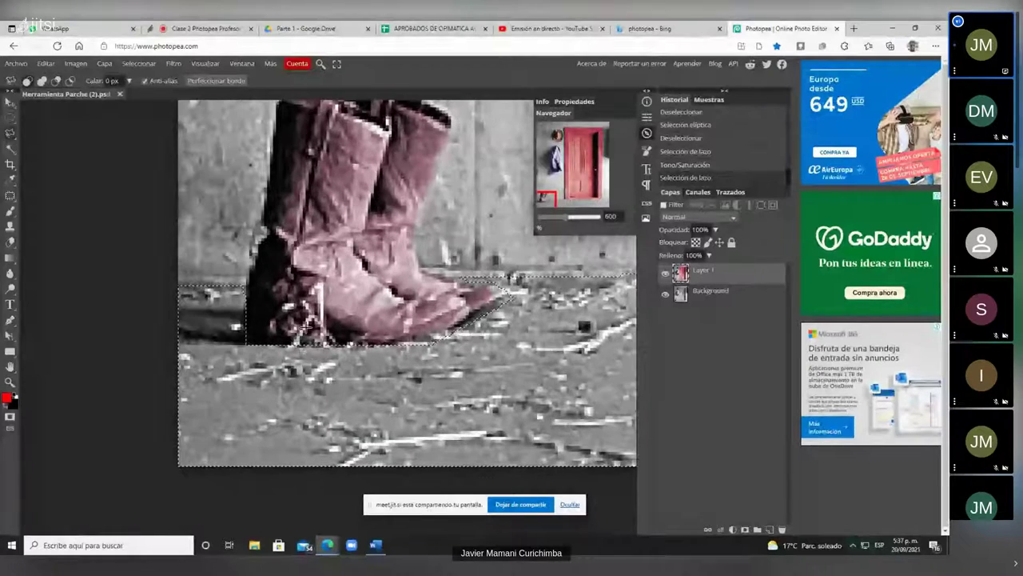
pyautogui.scroll(1, 276, 312)
pyautogui.hscroll(2, 272, 306)
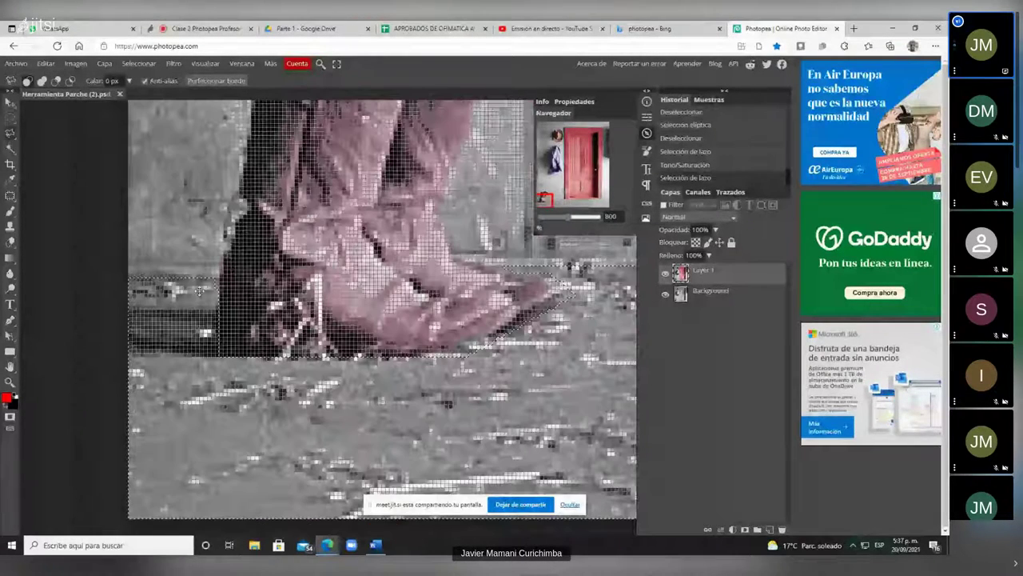
pyautogui.rightClick(9, 134)
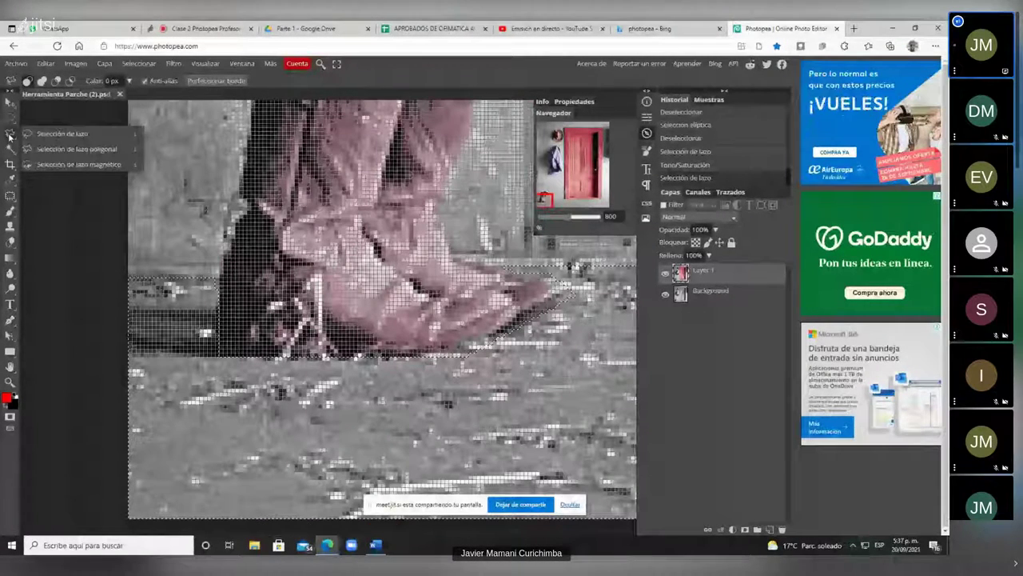
pyautogui.click(56, 134)
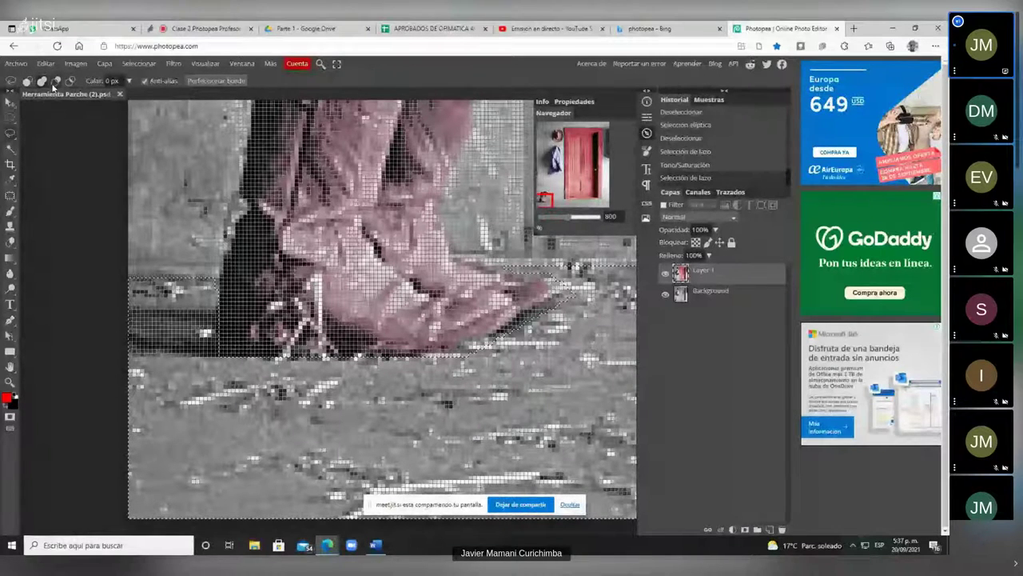
# Try to refine the floor selection at the boot heel with the Lasso, and undo the last deselection.
pyautogui.scroll(2, 212, 264)
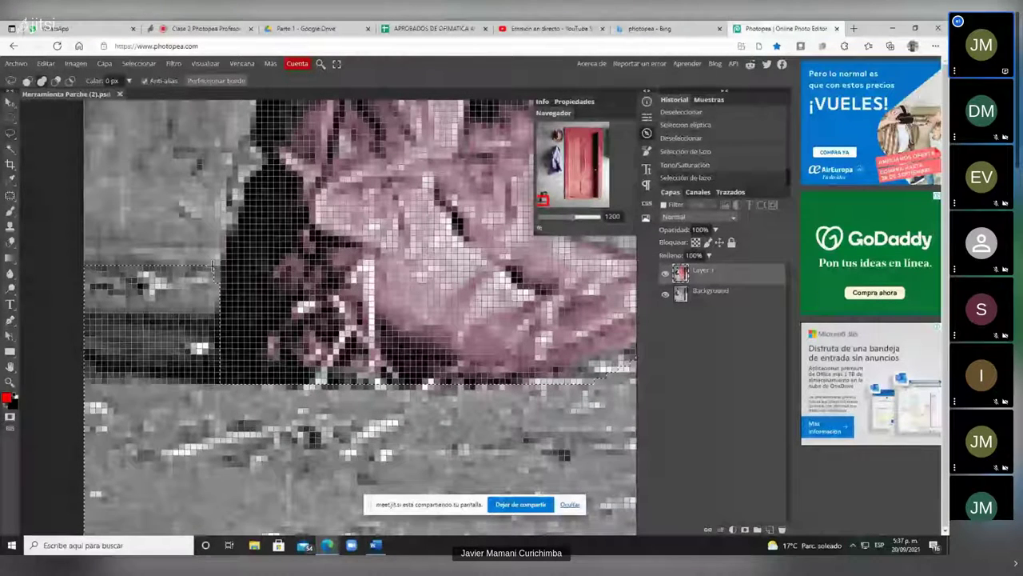
pyautogui.scroll(-2, 212, 264)
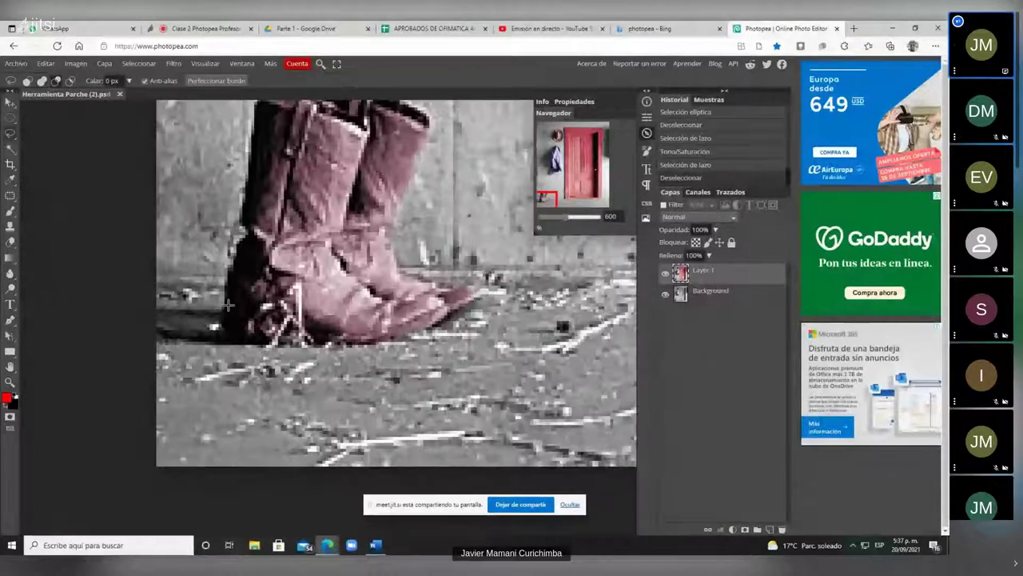
pyautogui.click(228, 304)
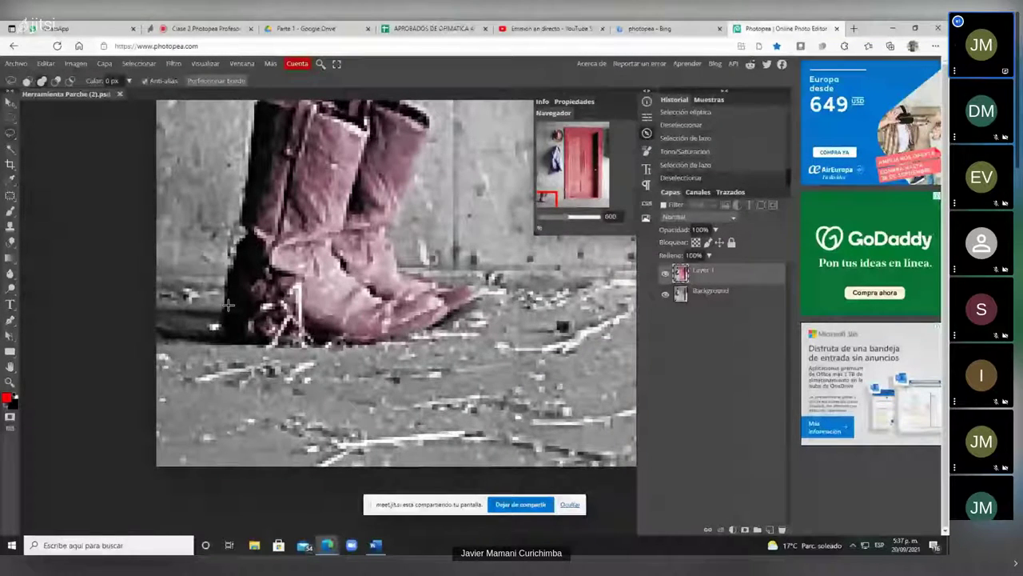
pyautogui.scroll(-5, 229, 305)
pyautogui.hotkey('ctrl', 'z')
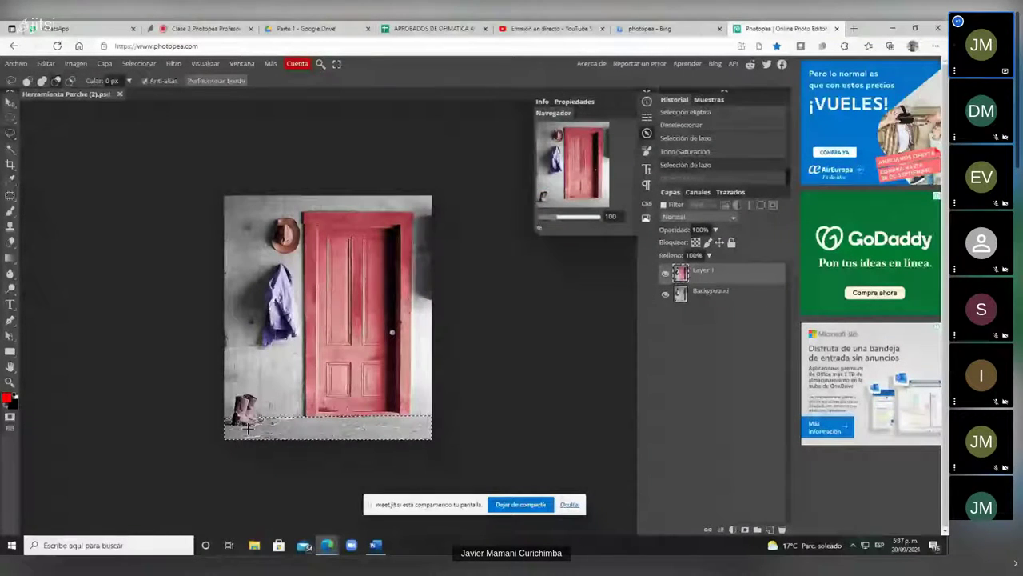
# Set the Lasso to Union mode and add small areas beside the boot heel and beneath the sole to the floor selection.
pyautogui.scroll(3, 248, 427)
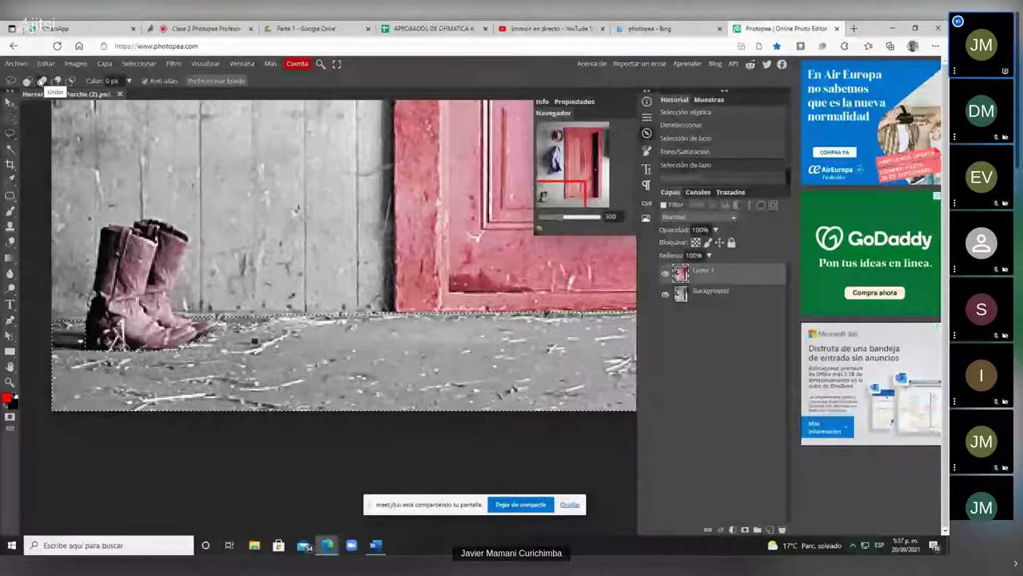
pyautogui.scroll(4, 226, 264)
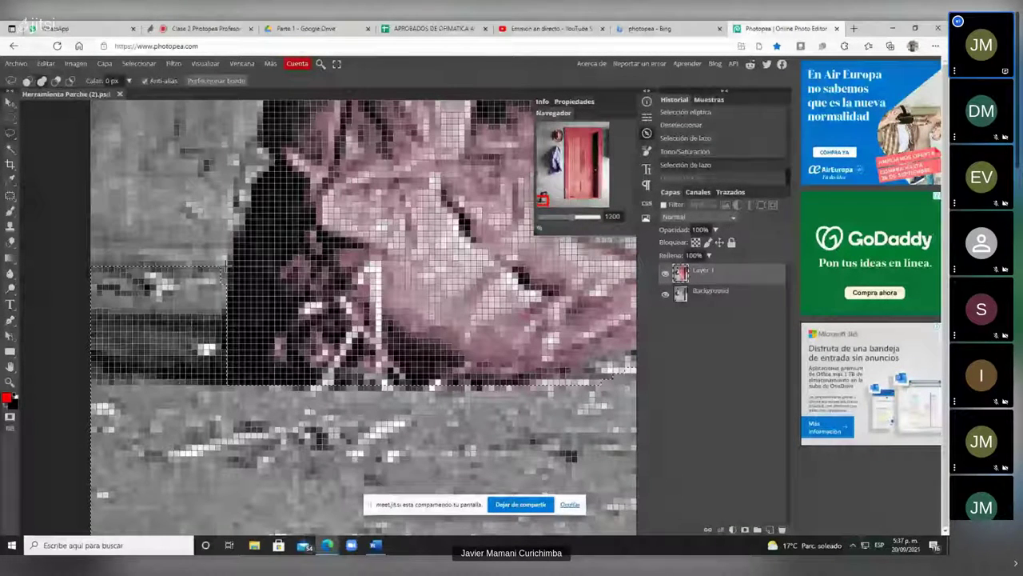
pyautogui.click(225, 264)
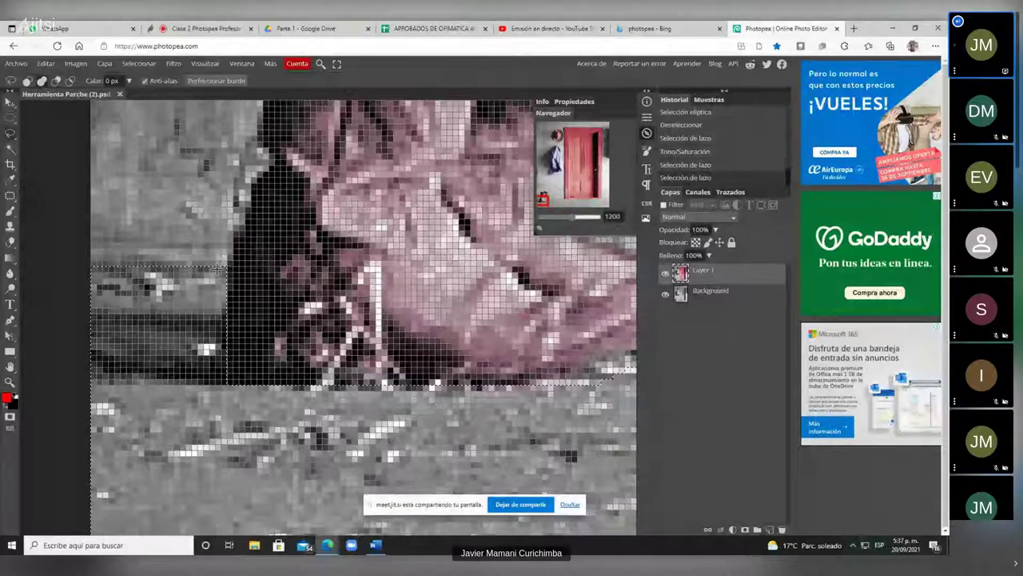
pyautogui.scroll(-2, 377, 384)
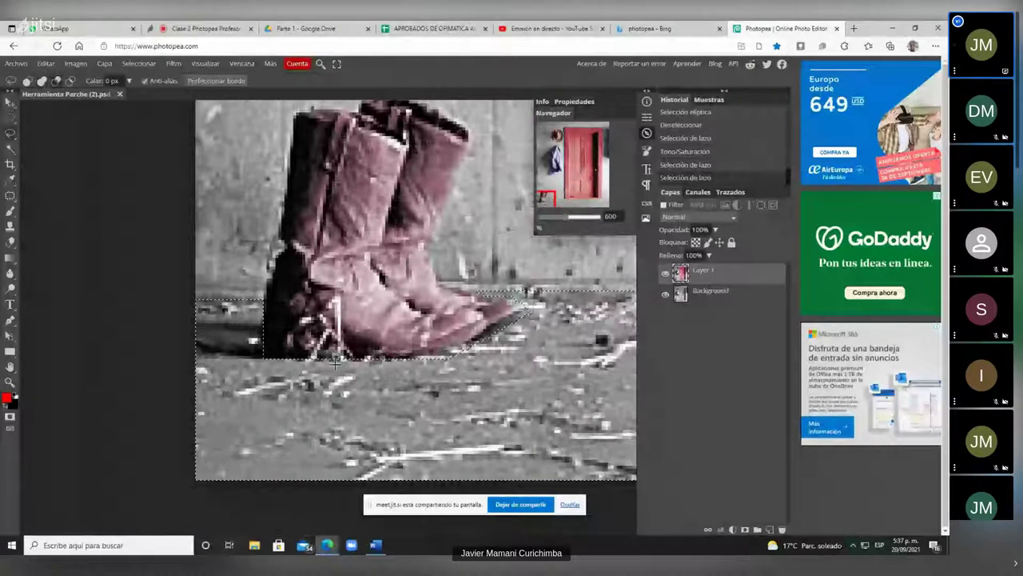
pyautogui.scroll(2, 335, 363)
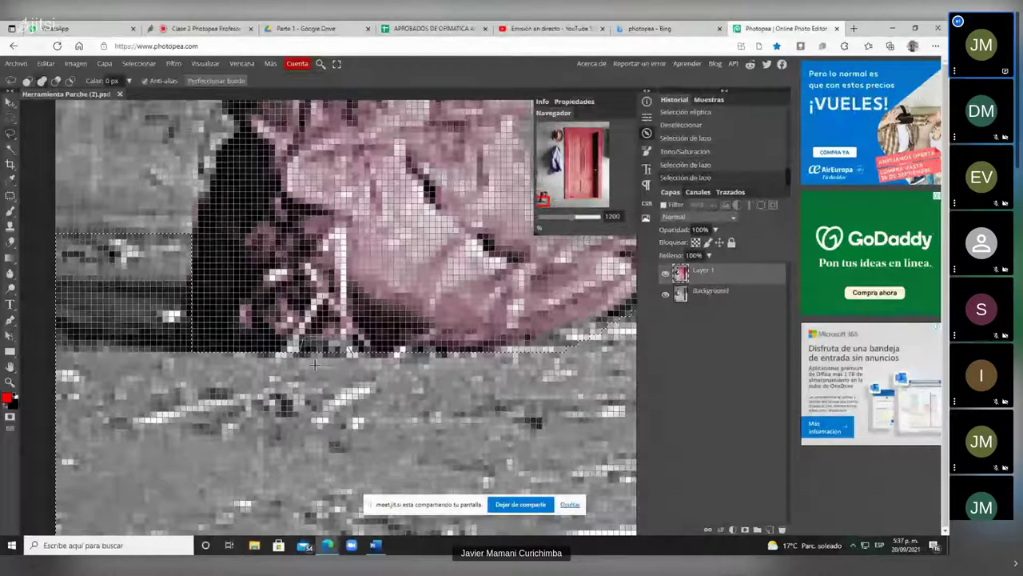
pyautogui.moveTo(302, 355); pyautogui.dragTo(354, 352)
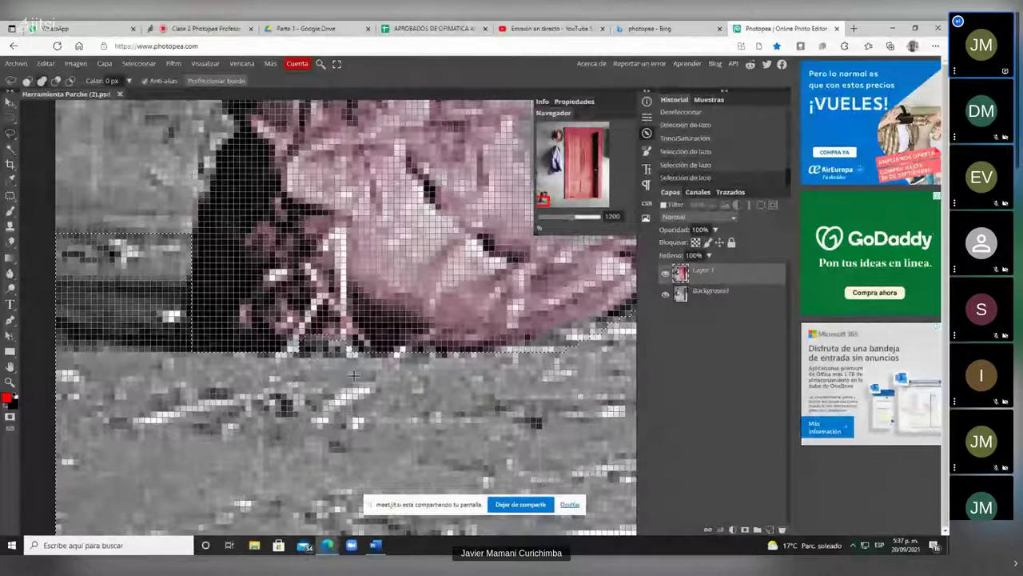
pyautogui.scroll(-1, 354, 375)
pyautogui.scroll(-2, 410, 384)
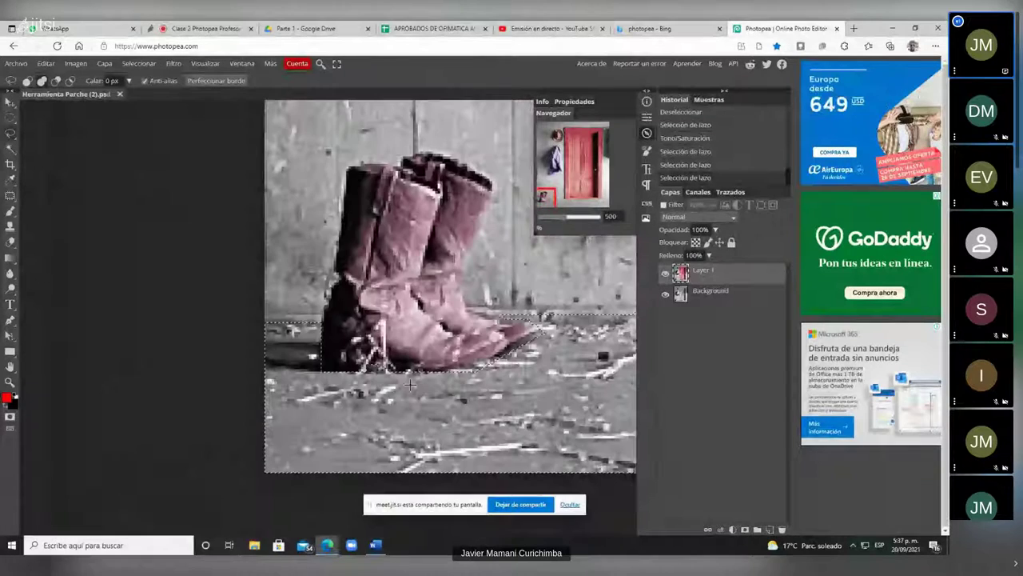
# Add the small floor areas above and in front of the boot toe to the selection with the Lasso.
pyautogui.hscroll(3, 410, 385)
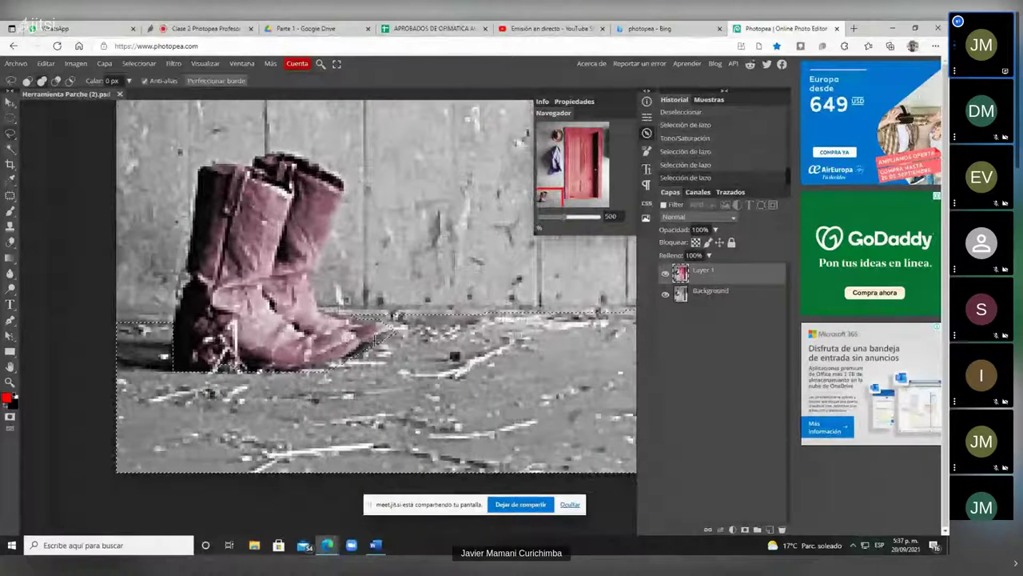
pyautogui.scroll(3, 374, 340)
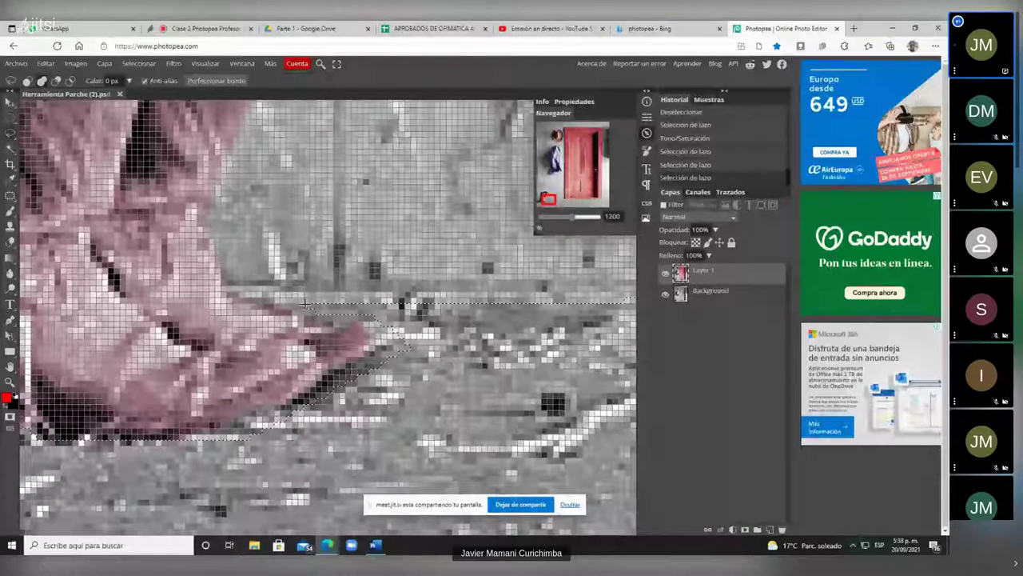
pyautogui.moveTo(306, 304); pyautogui.dragTo(314, 311)
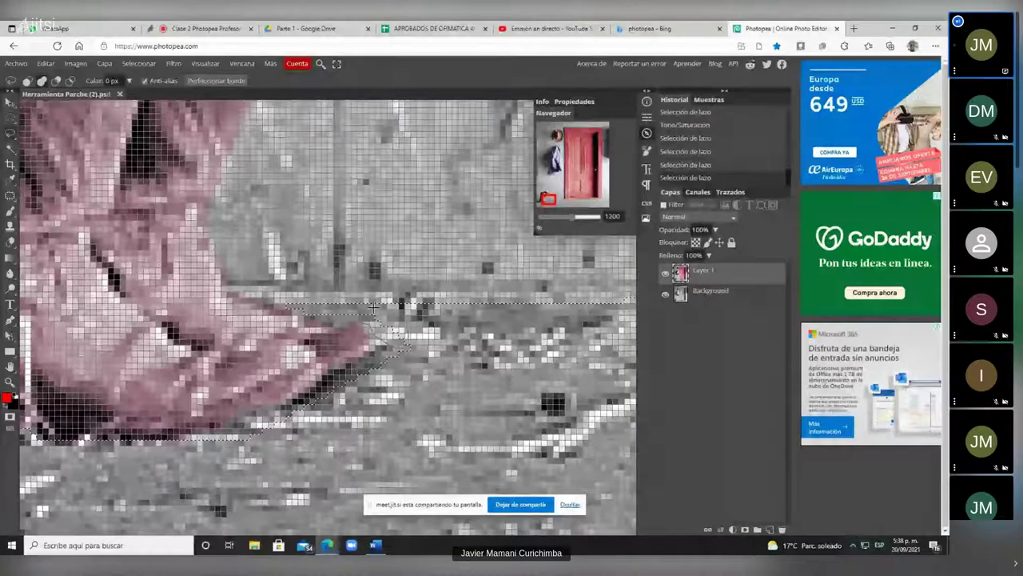
pyautogui.moveTo(311, 315); pyautogui.dragTo(422, 358)
pyautogui.scroll(-5, 430, 356)
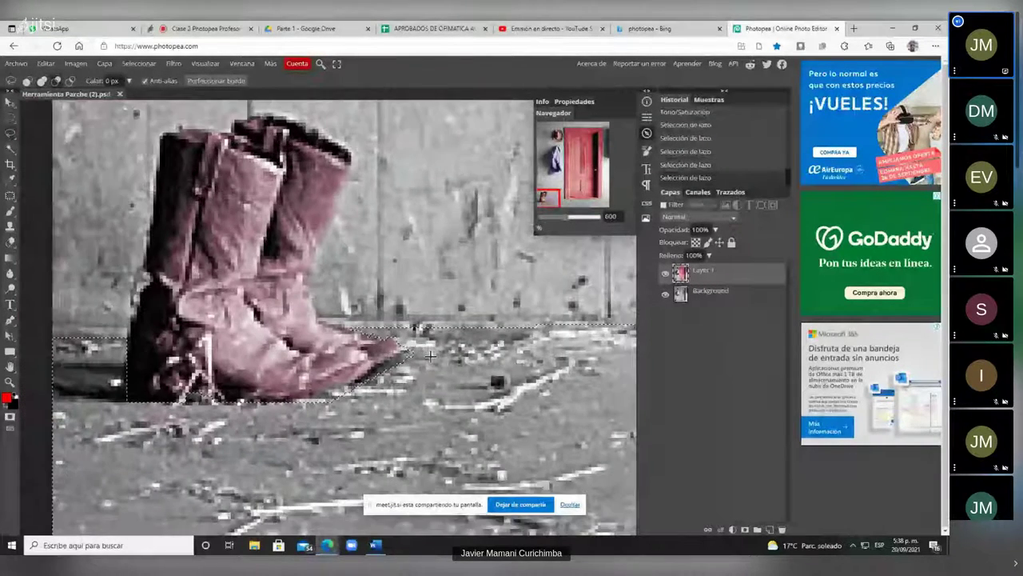
# Colorize the selected floor using Hue/Saturation with hue 13 and saturation 26, and deselect it.
pyautogui.scroll(-4, 430, 373)
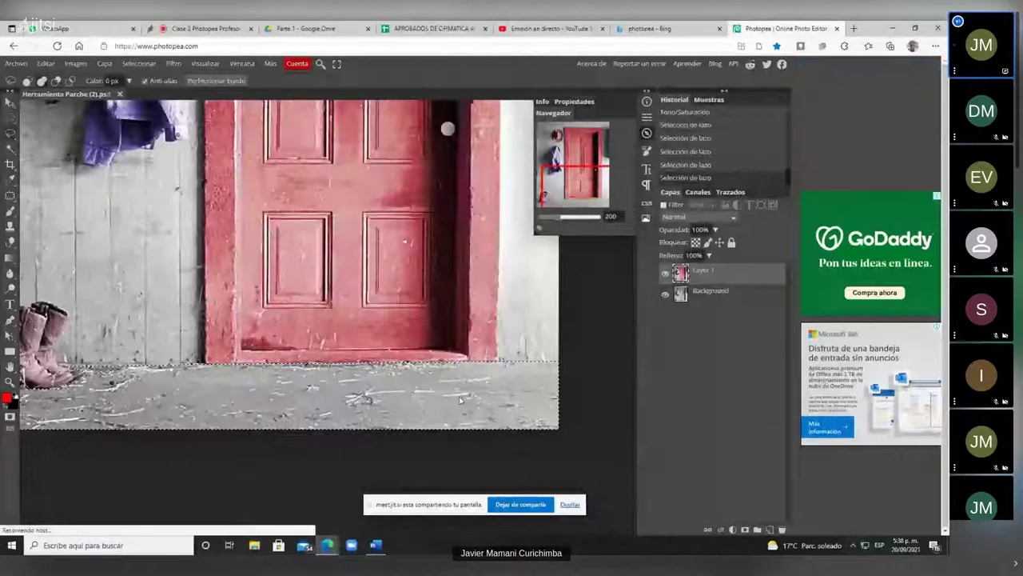
pyautogui.scroll(-1, 264, 320)
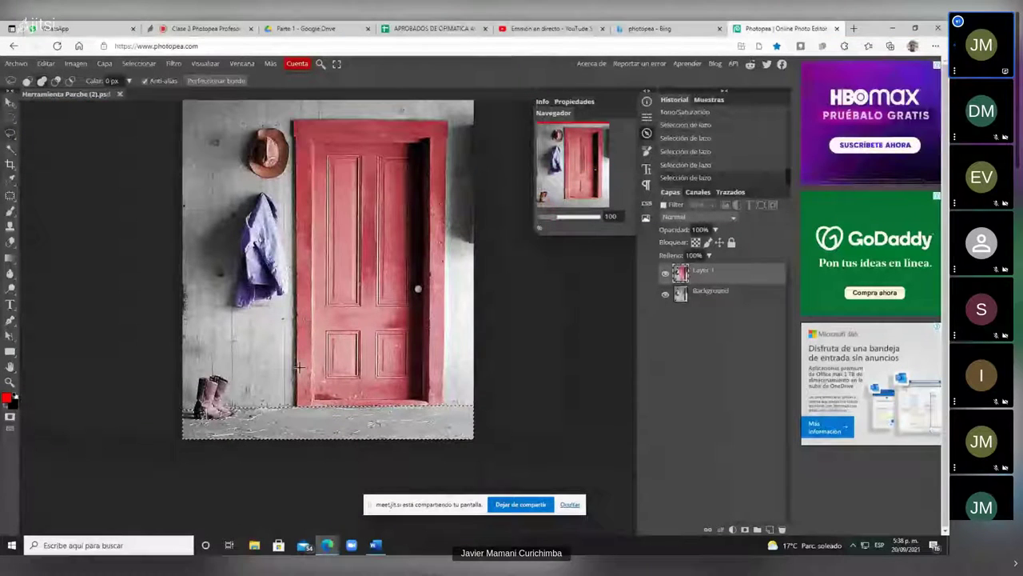
pyautogui.click(75, 63)
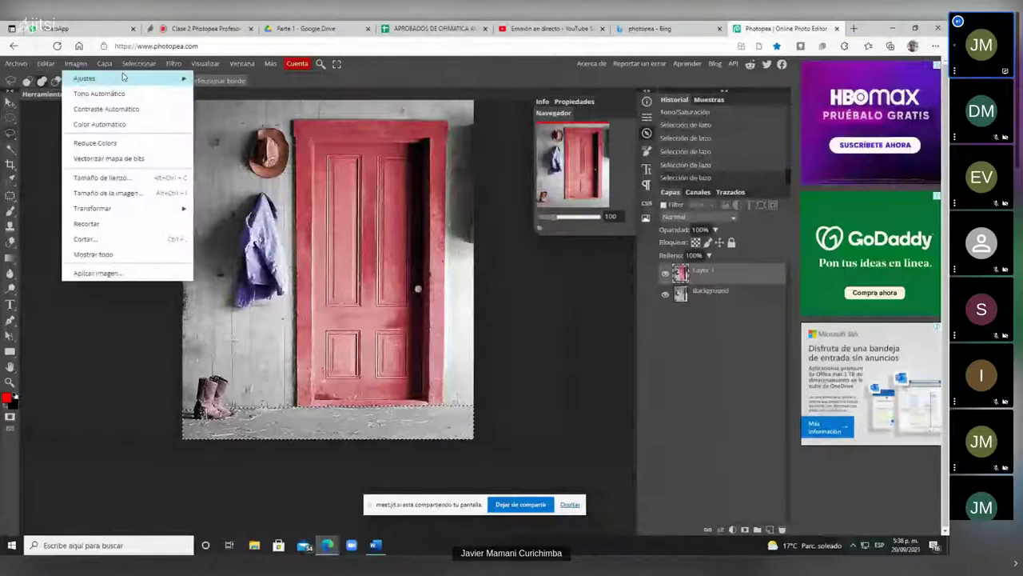
pyautogui.moveTo(124, 77)
pyautogui.click(240, 159)
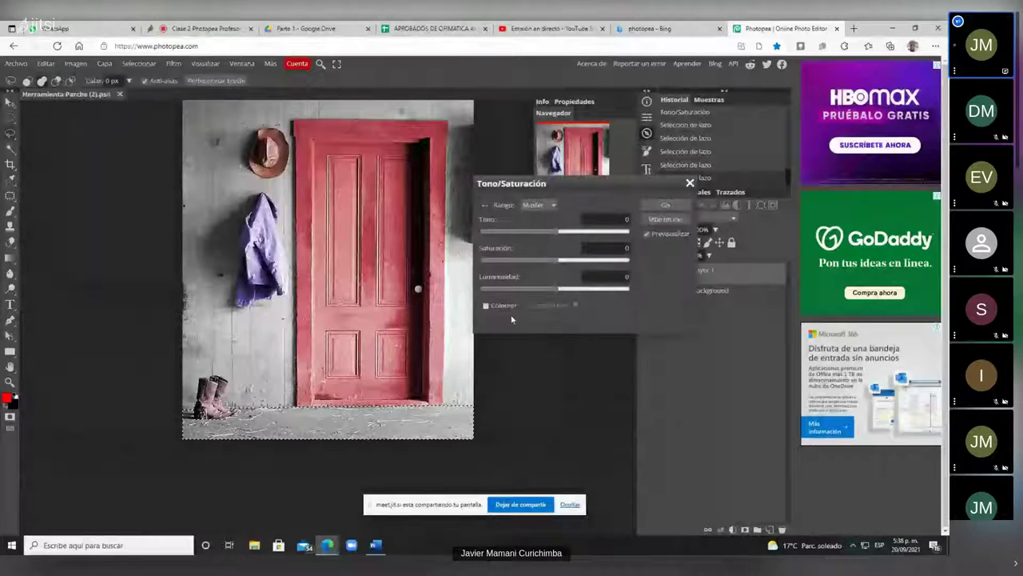
pyautogui.click(489, 306)
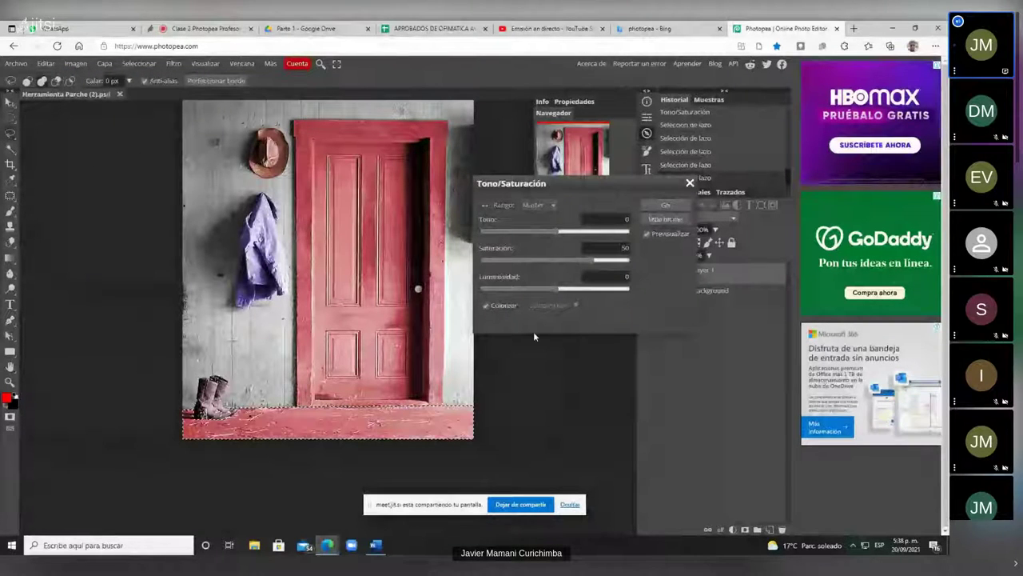
pyautogui.moveTo(576, 234); pyautogui.dragTo(572, 262)
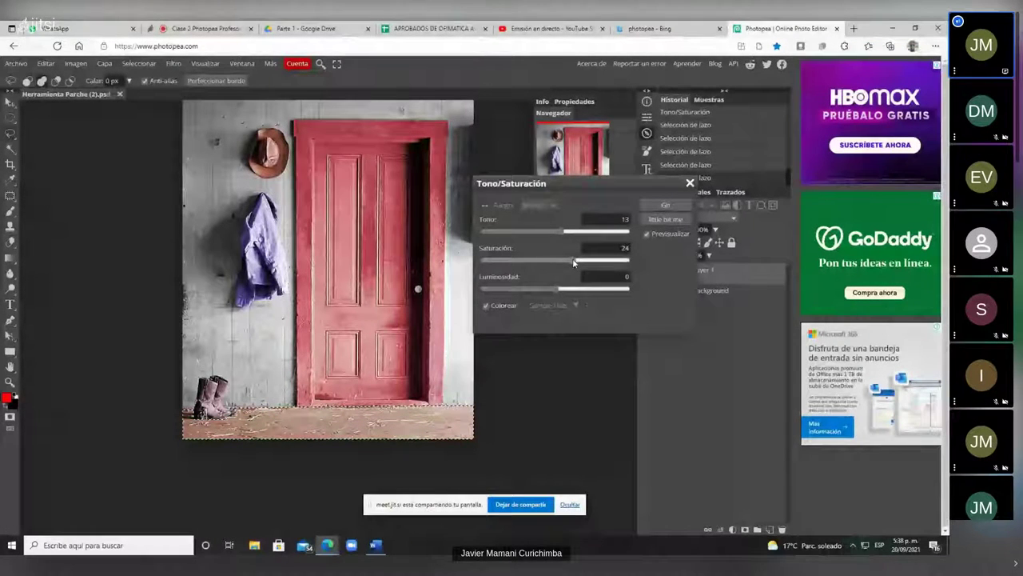
pyautogui.moveTo(574, 262); pyautogui.dragTo(576, 262)
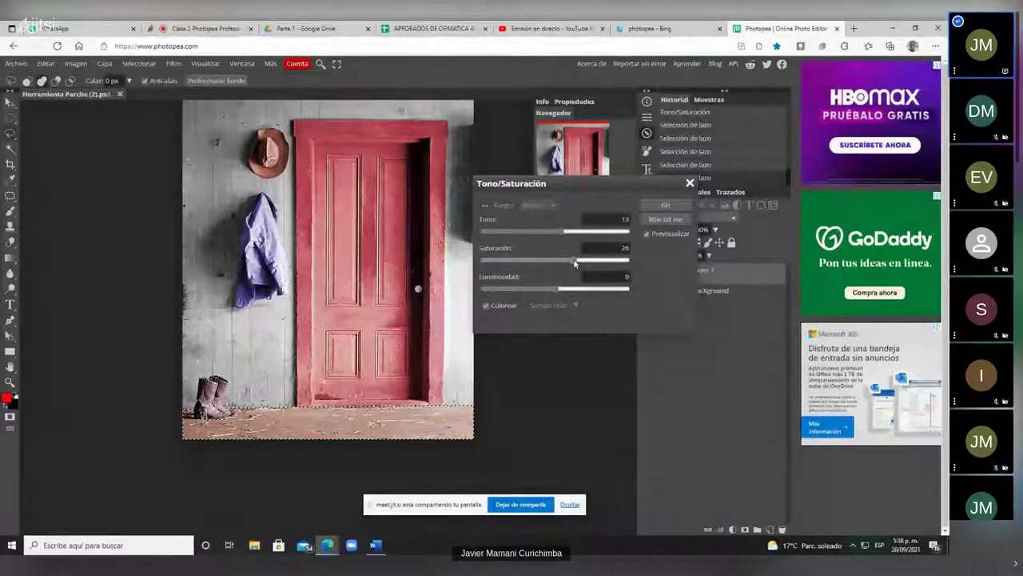
pyautogui.click(665, 206)
pyautogui.click(139, 63)
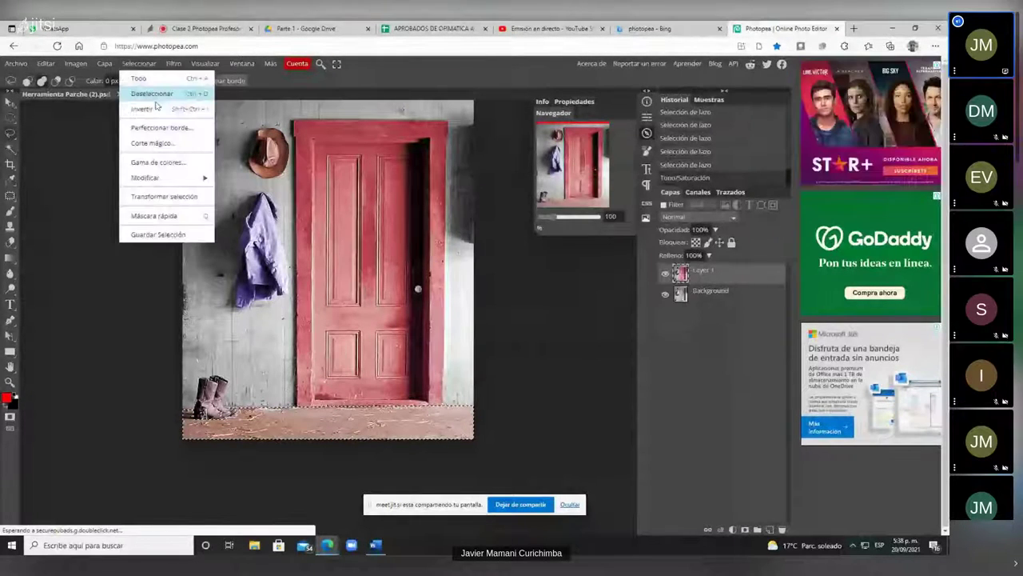
pyautogui.click(150, 94)
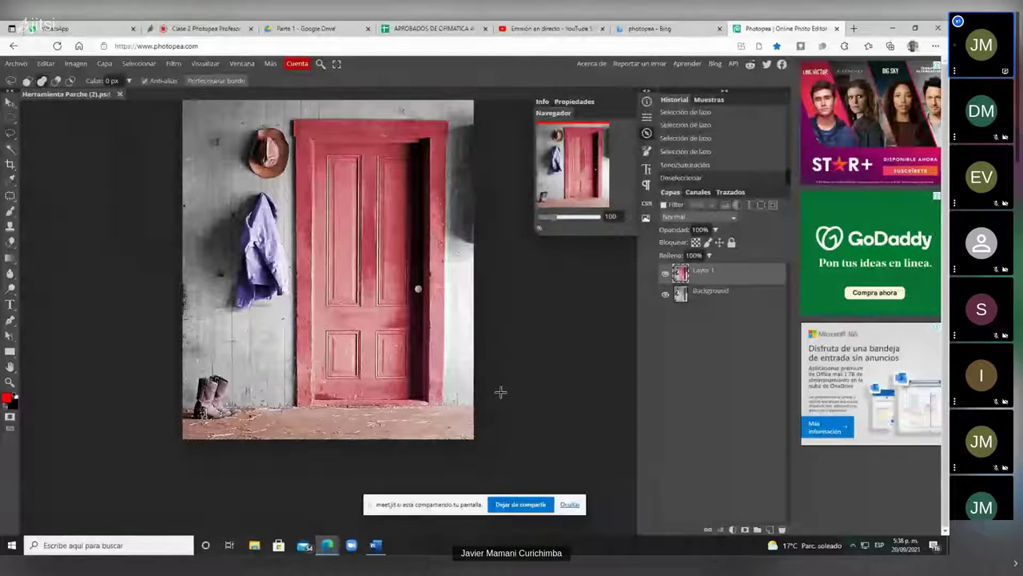
pyautogui.click(513, 509)
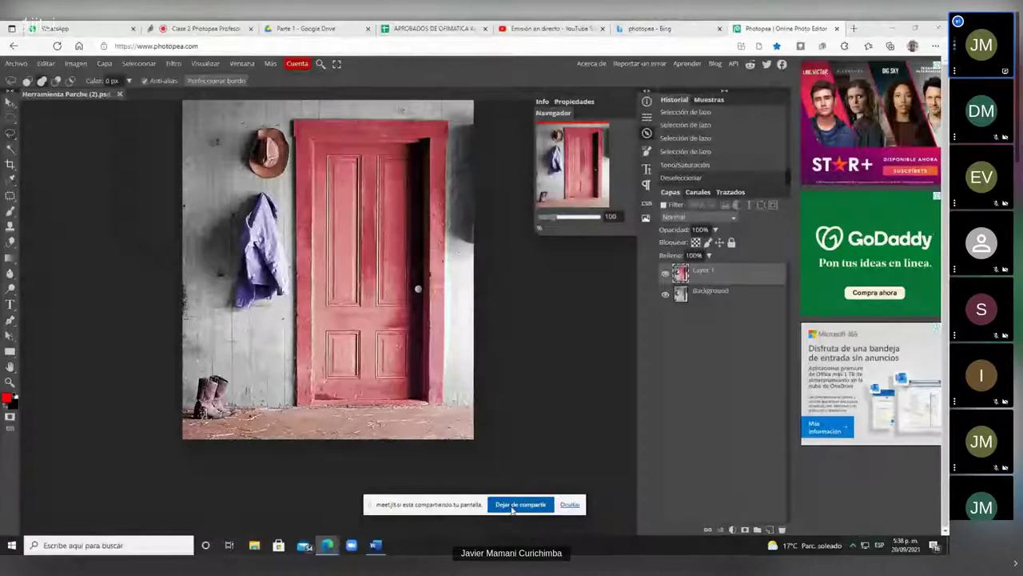
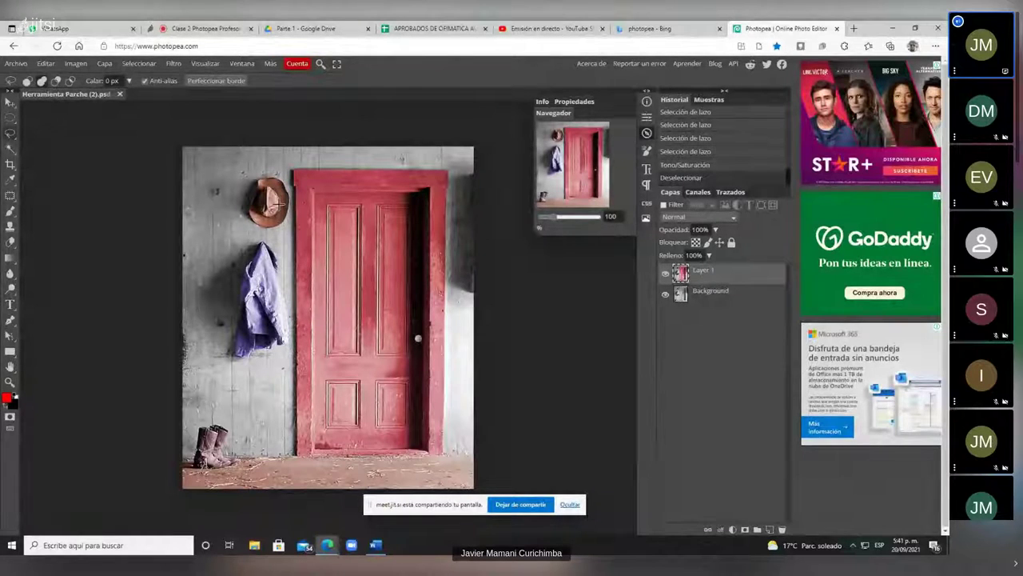
pyautogui.scroll(3, 248, 335)
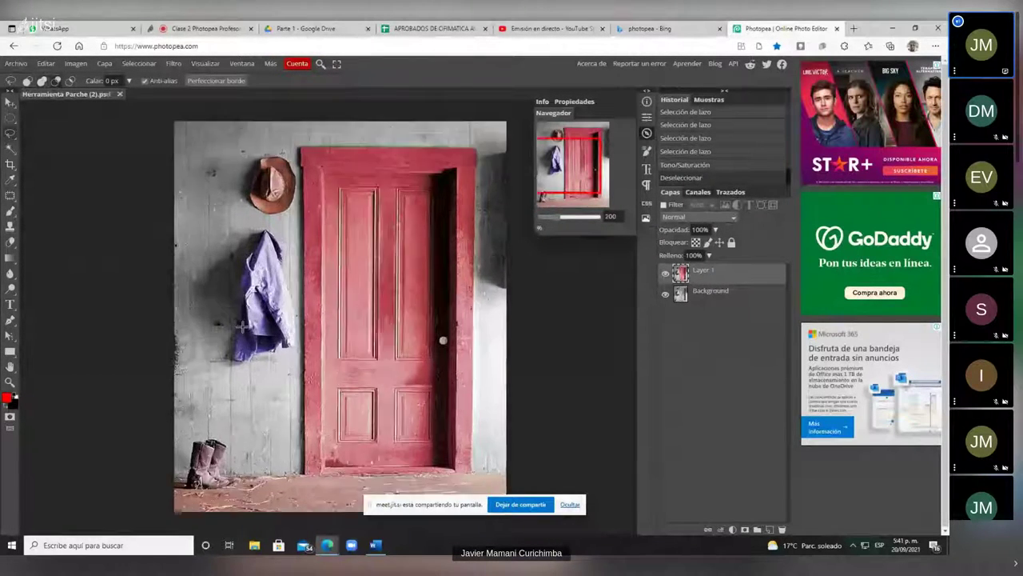
pyautogui.scroll(-3, 236, 305)
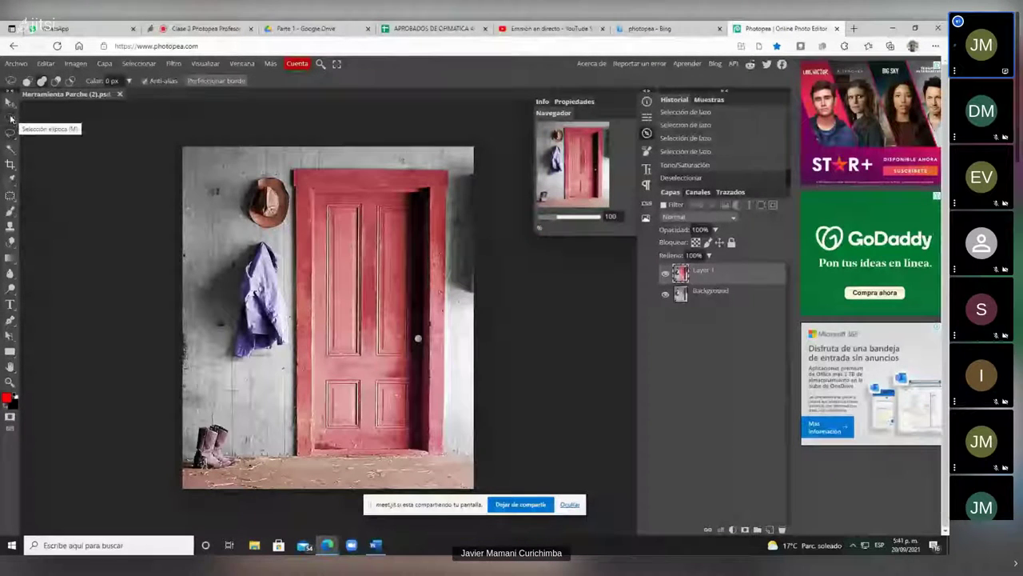
# Start outlining the wall with the Polygonal Lasso along the photo's left and top edges to its upper-right corner.
pyautogui.rightClick(10, 134)
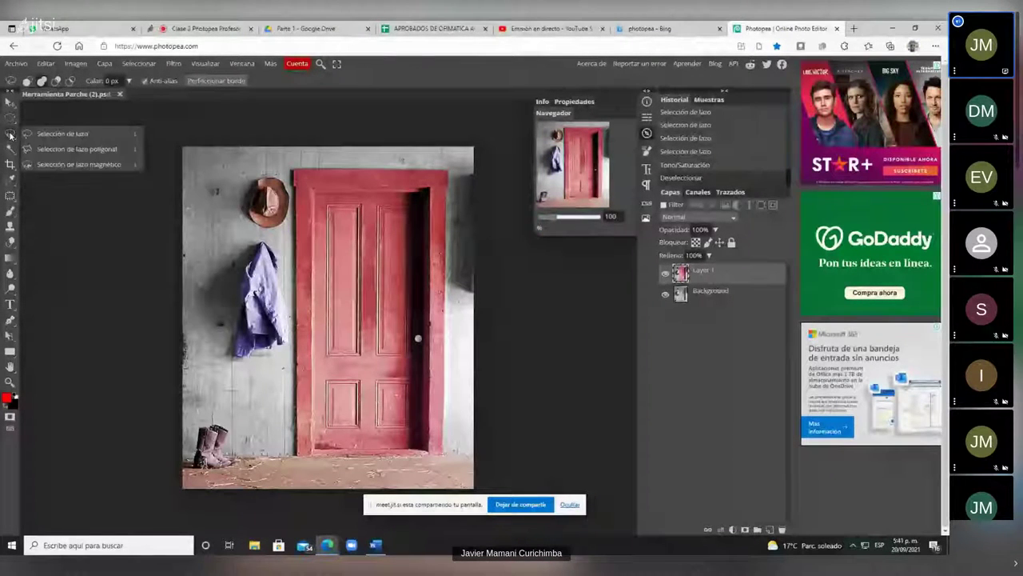
pyautogui.click(78, 149)
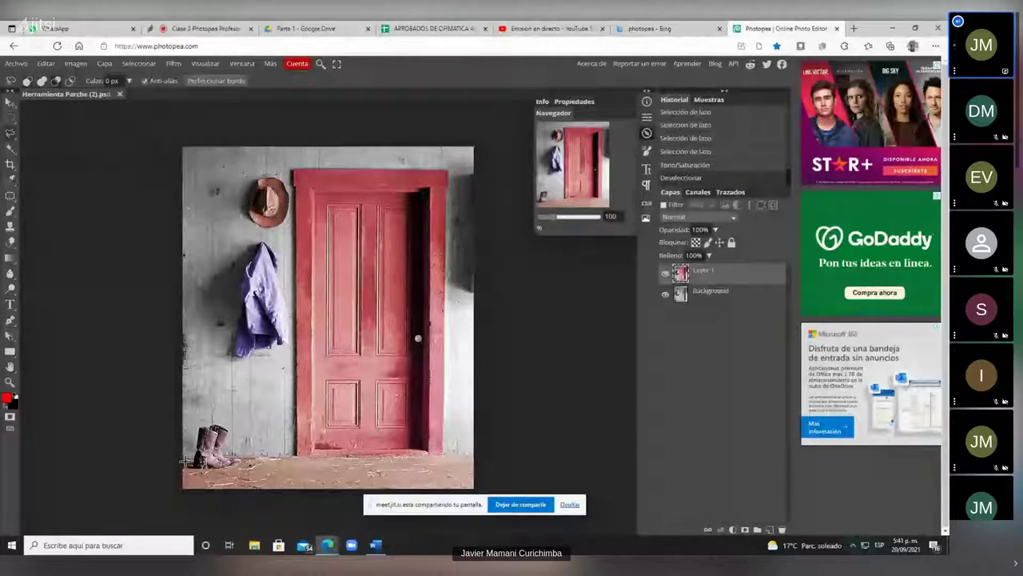
pyautogui.scroll(3, 185, 460)
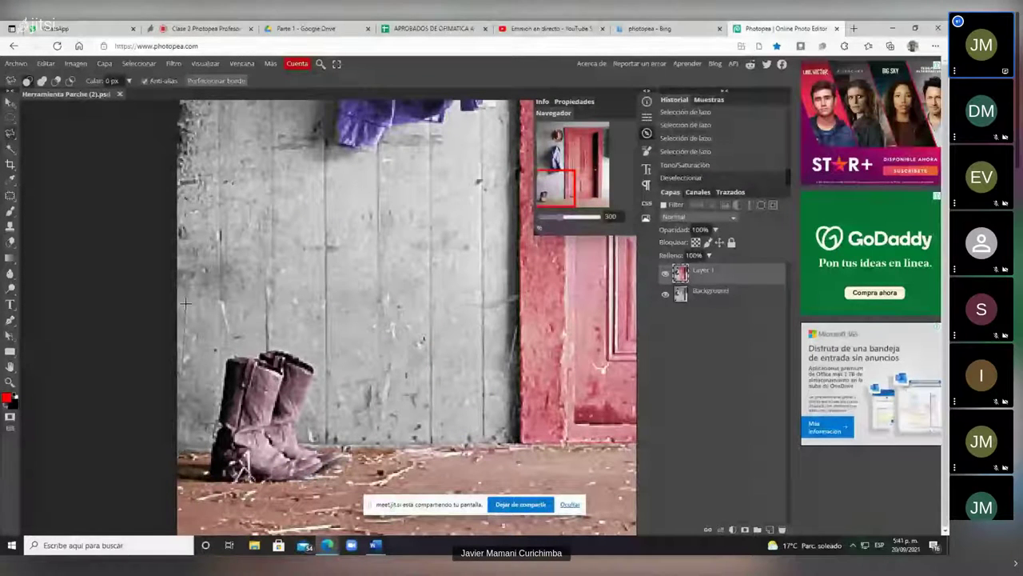
pyautogui.scroll(-1, 184, 302)
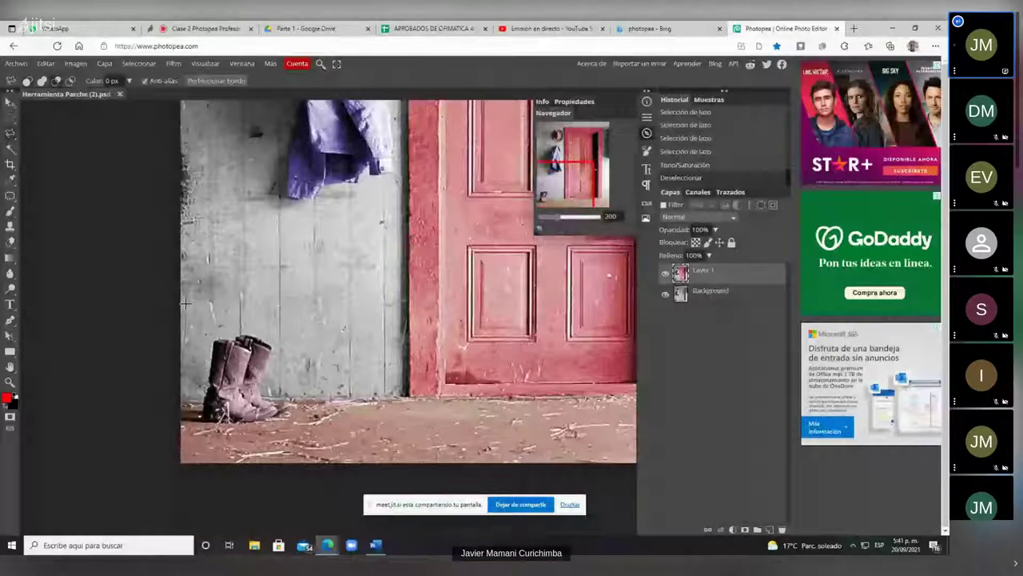
pyautogui.scroll(1, 162, 155)
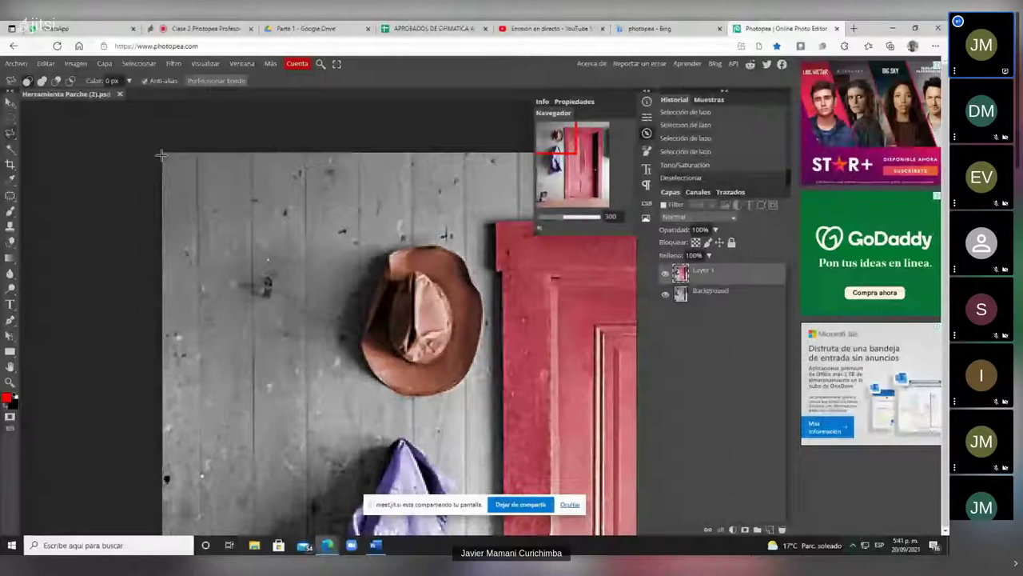
pyautogui.scroll(-2, 161, 156)
pyautogui.scroll(2, 468, 151)
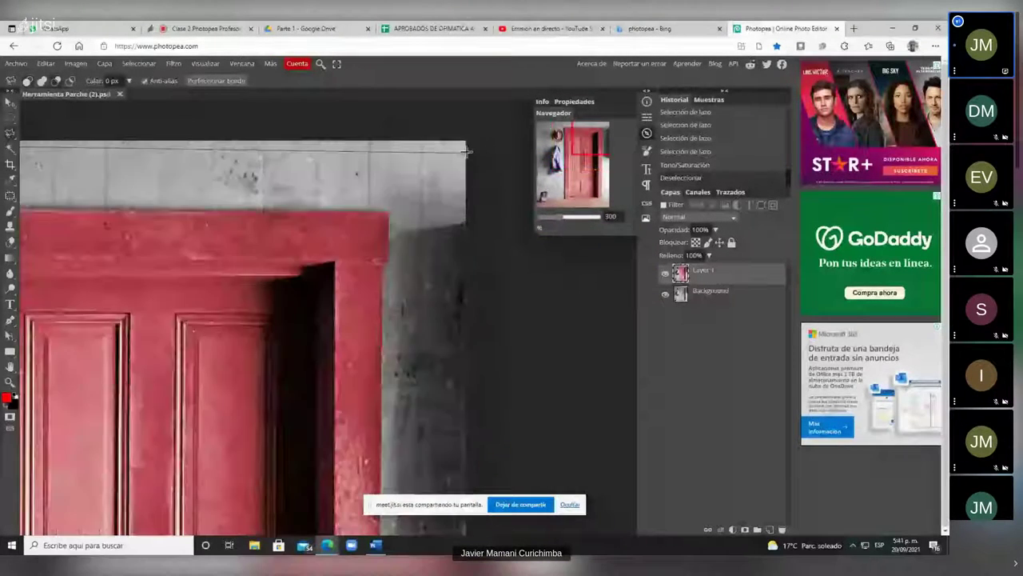
pyautogui.moveTo(468, 151); pyautogui.dragTo(463, 141)
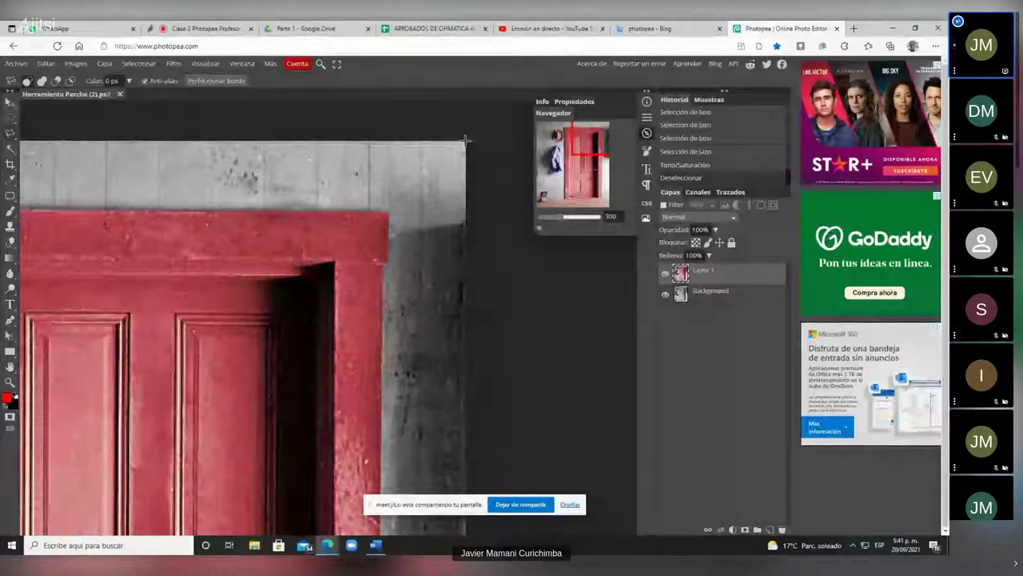
# Continue the wall outline down the photo's right edge to the floor and along the floor line to the door frame.
pyautogui.scroll(-1, 466, 185)
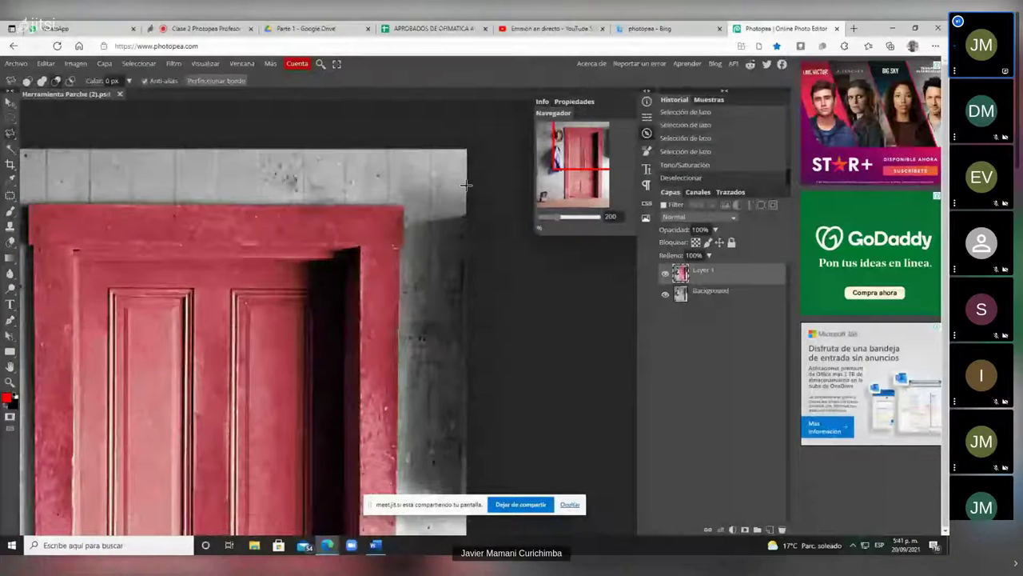
pyautogui.scroll(-2, 466, 186)
pyautogui.scroll(1, 450, 432)
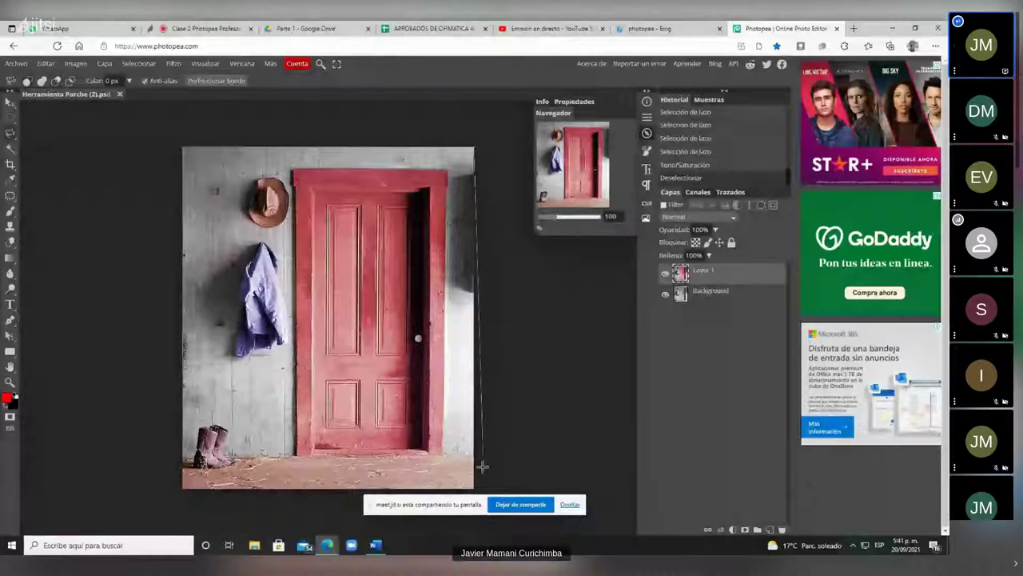
pyautogui.moveTo(480, 464); pyautogui.dragTo(476, 461)
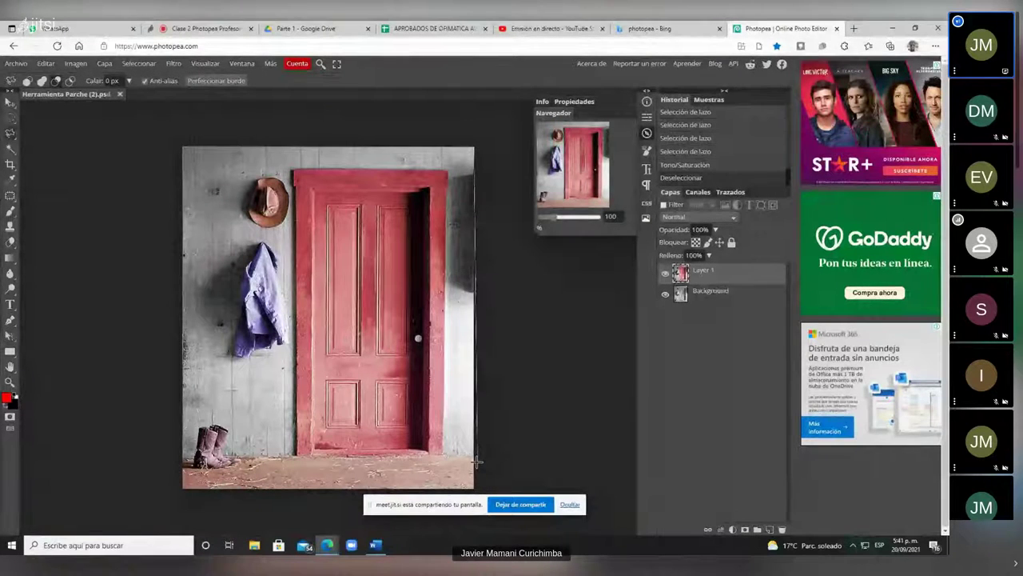
pyautogui.scroll(2, 476, 461)
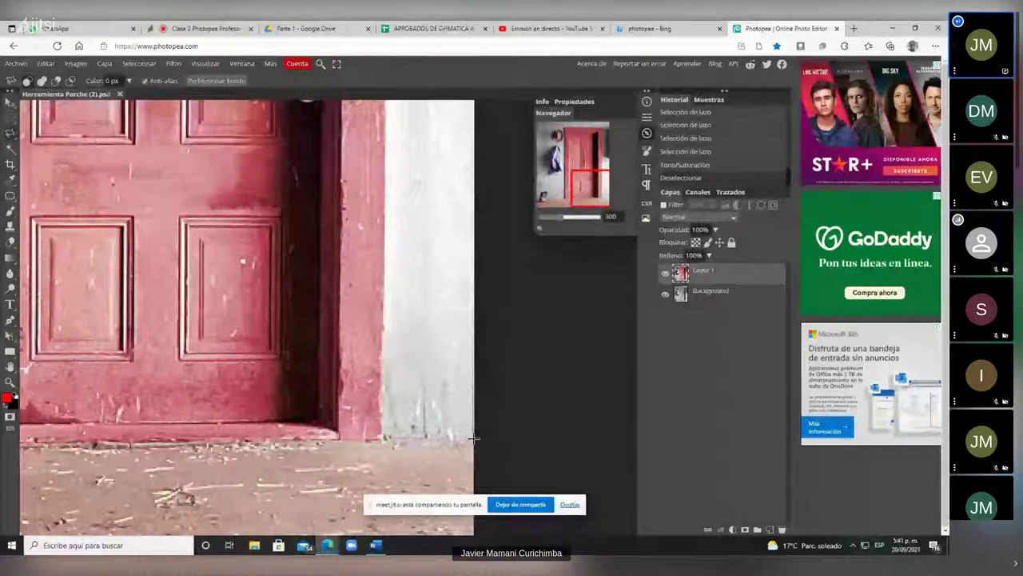
pyautogui.moveTo(473, 437); pyautogui.dragTo(381, 437)
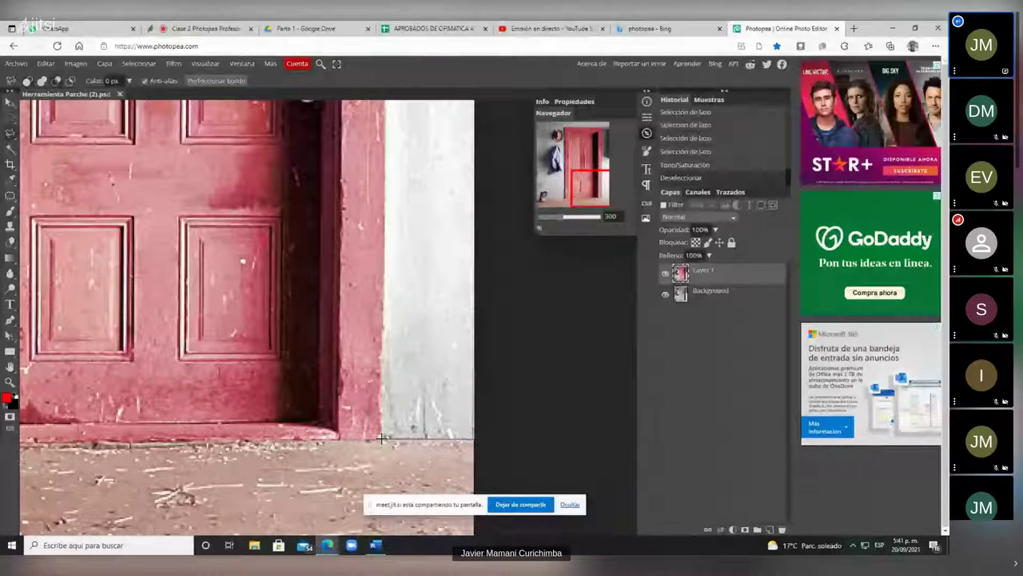
# Trace the wall outline up the door frame's right side and around its notch to the frame's upper-right corner.
pyautogui.scroll(-2, 381, 437)
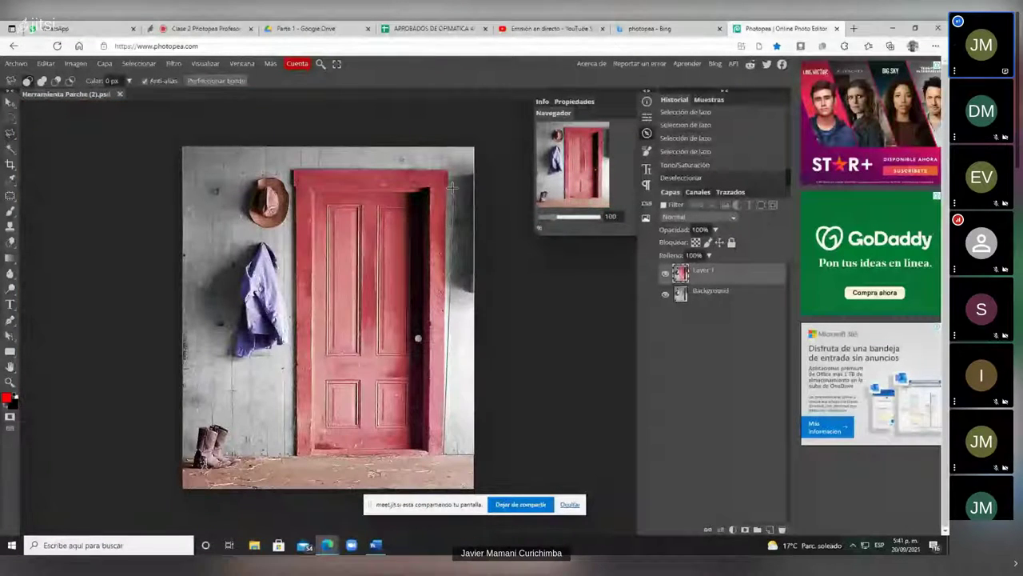
pyautogui.scroll(3, 452, 187)
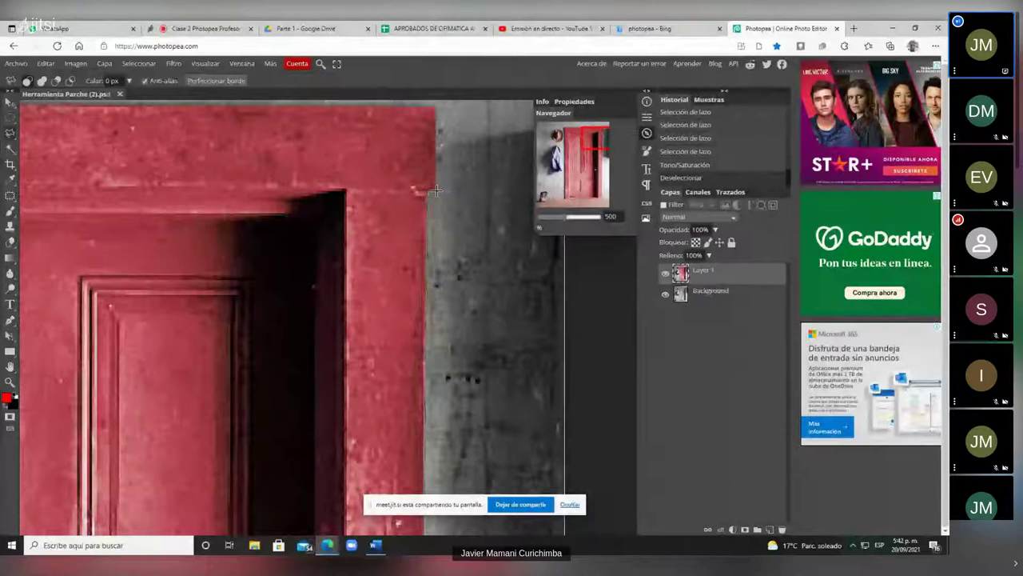
pyautogui.scroll(1, 441, 174)
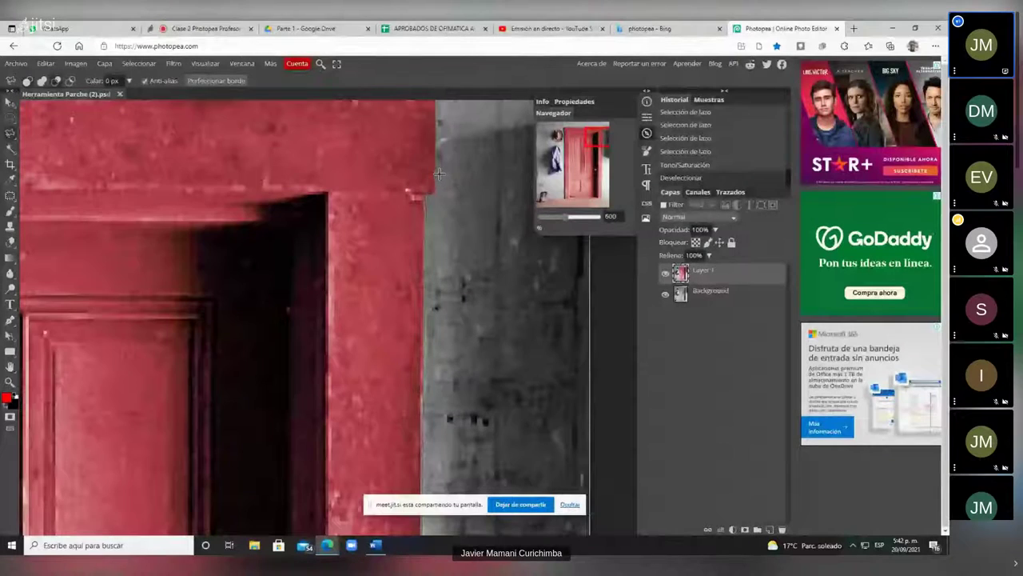
pyautogui.scroll(1, 438, 183)
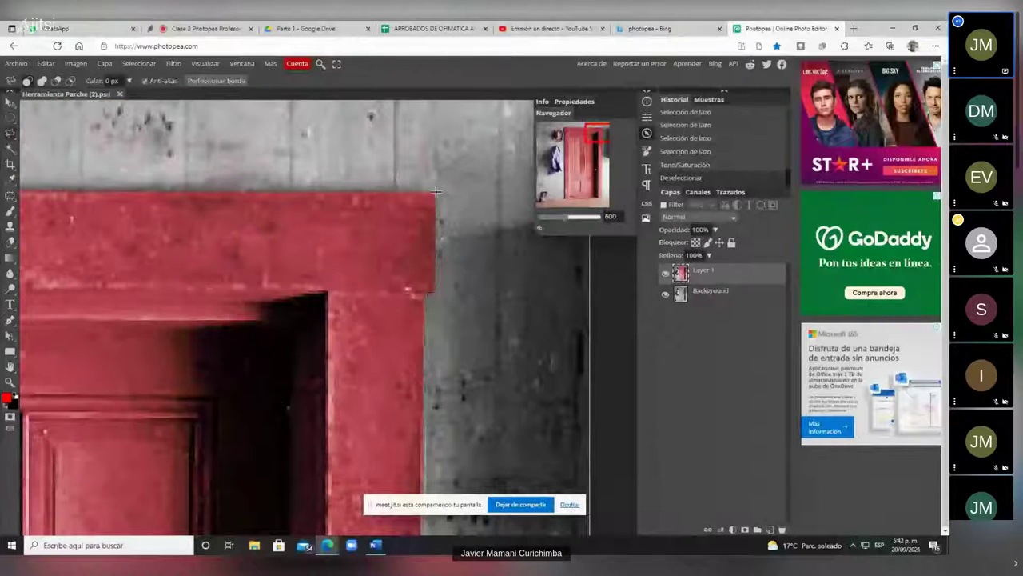
pyautogui.scroll(-6, 436, 192)
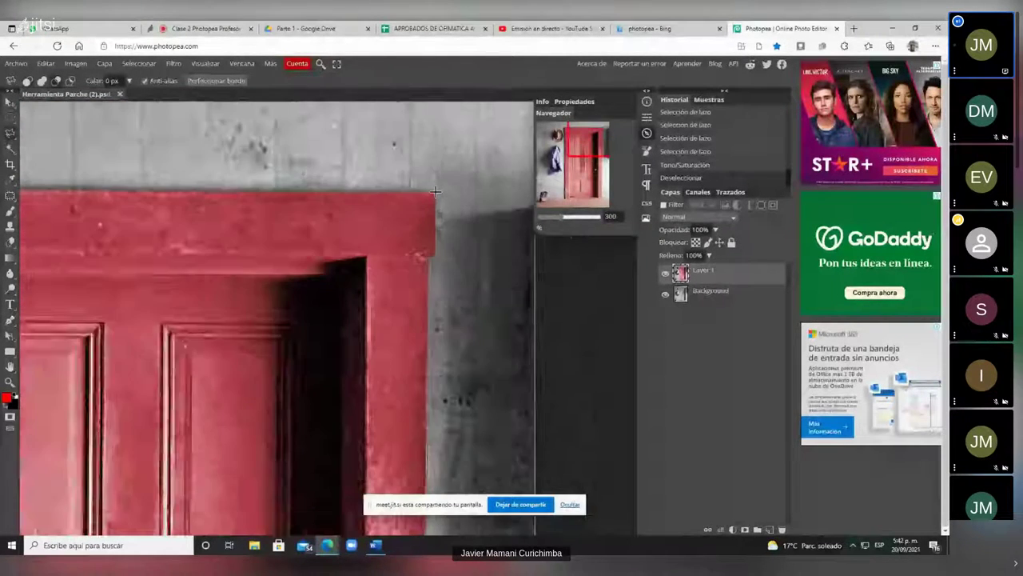
# Continue the wall outline across the door frame's top, around its left notch and down its left side to the floor.
pyautogui.scroll(5, 347, 169)
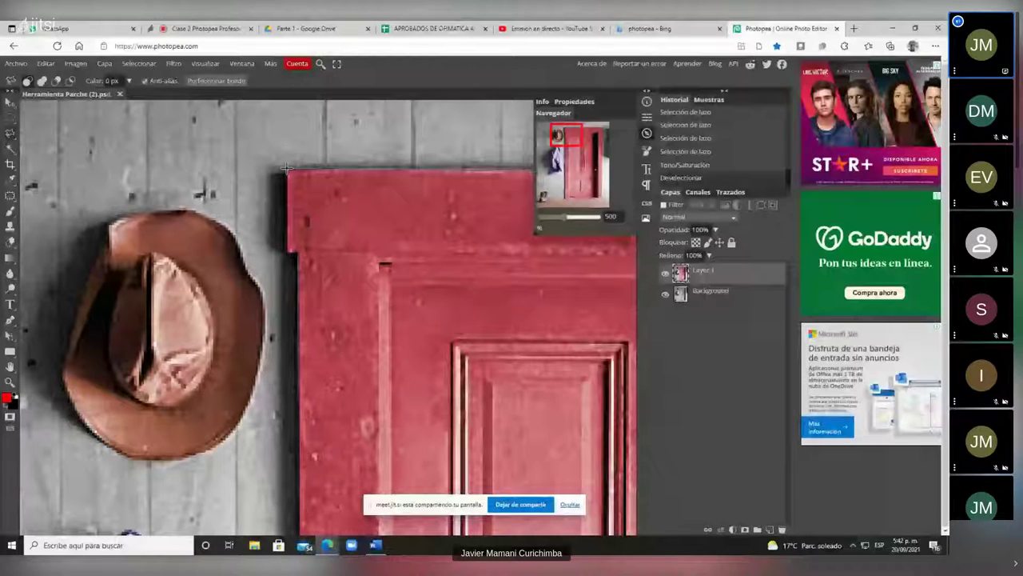
pyautogui.click(286, 168)
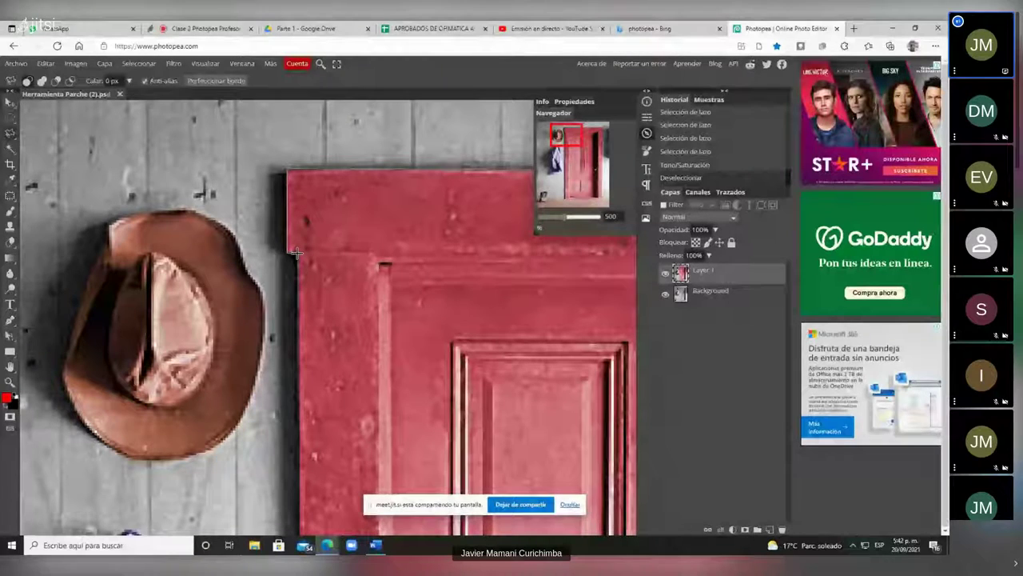
pyautogui.hotkey('ctrl', 'alt', '0')
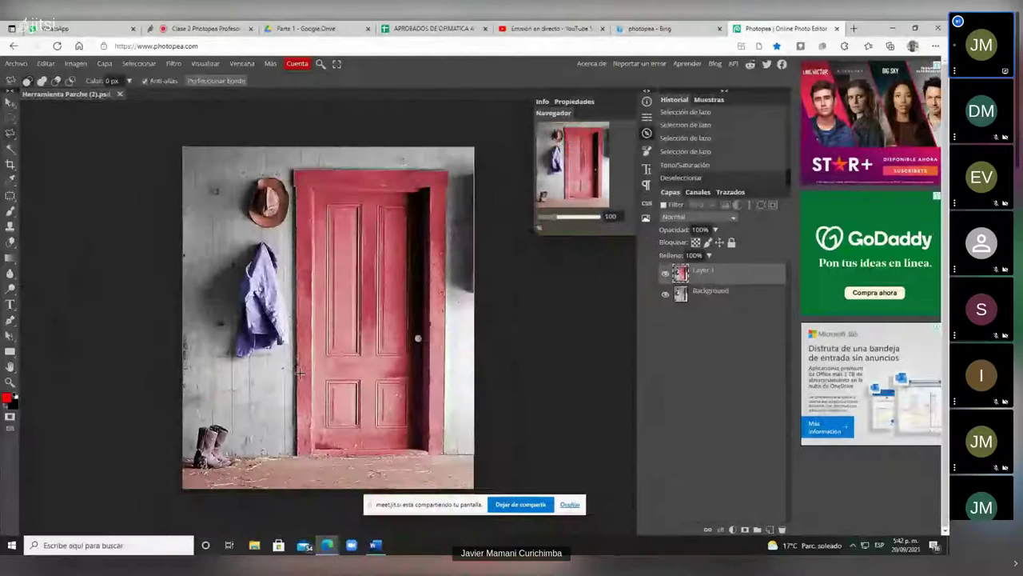
pyautogui.scroll(4, 306, 436)
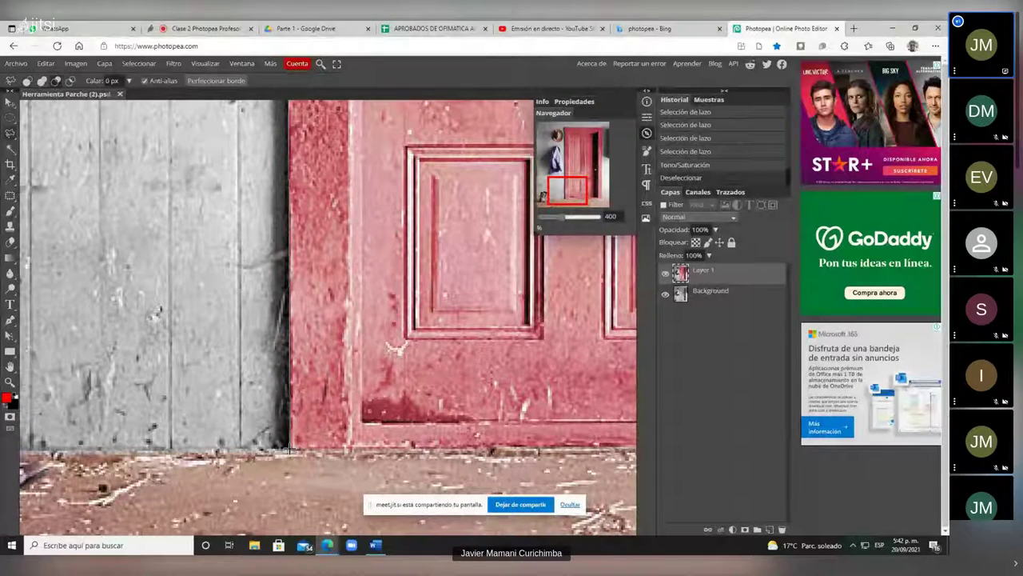
pyautogui.scroll(-3, 289, 450)
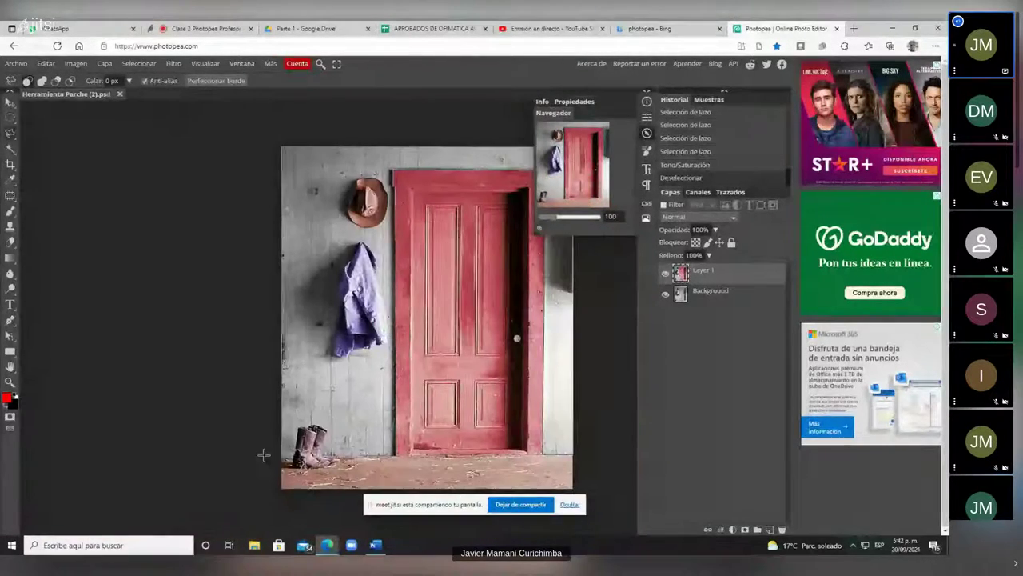
# Trace the wall outline along the floor line and around the boots, closing the selection at the photo's left edge.
pyautogui.scroll(4, 264, 455)
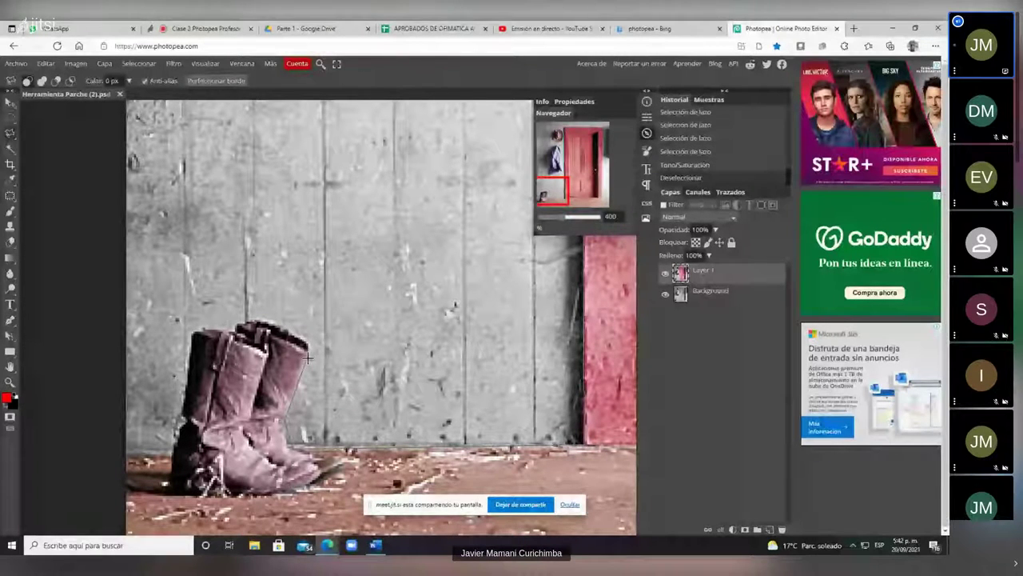
pyautogui.moveTo(309, 352)
pyautogui.mouseDown()
pyautogui.moveTo(310, 333)
pyautogui.moveTo(265, 317)
pyautogui.moveTo(193, 326)
pyautogui.moveTo(170, 452)
pyautogui.mouseUp()
pyautogui.scroll(1, 169, 453)
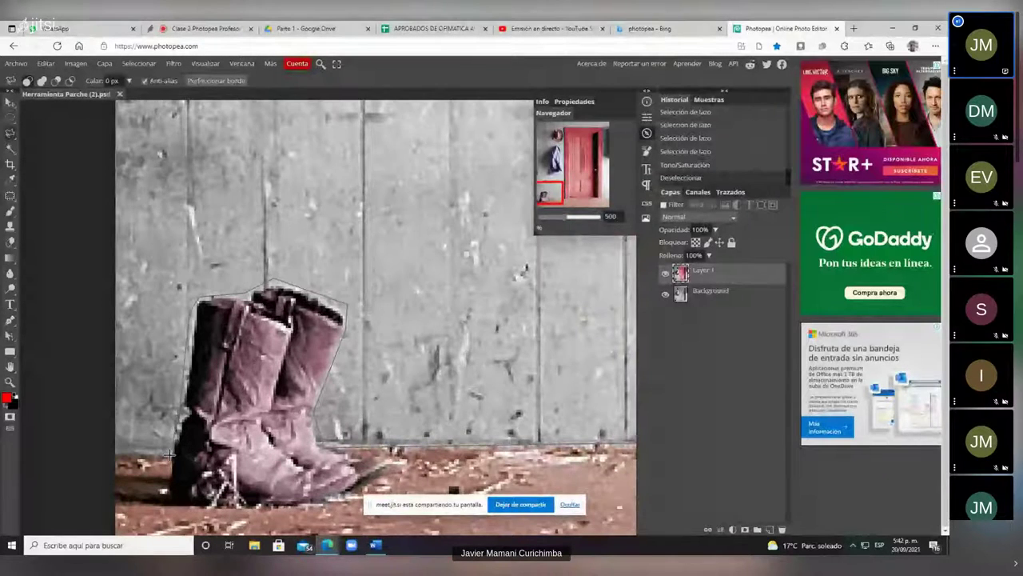
pyautogui.click(115, 454)
pyautogui.press('alt')
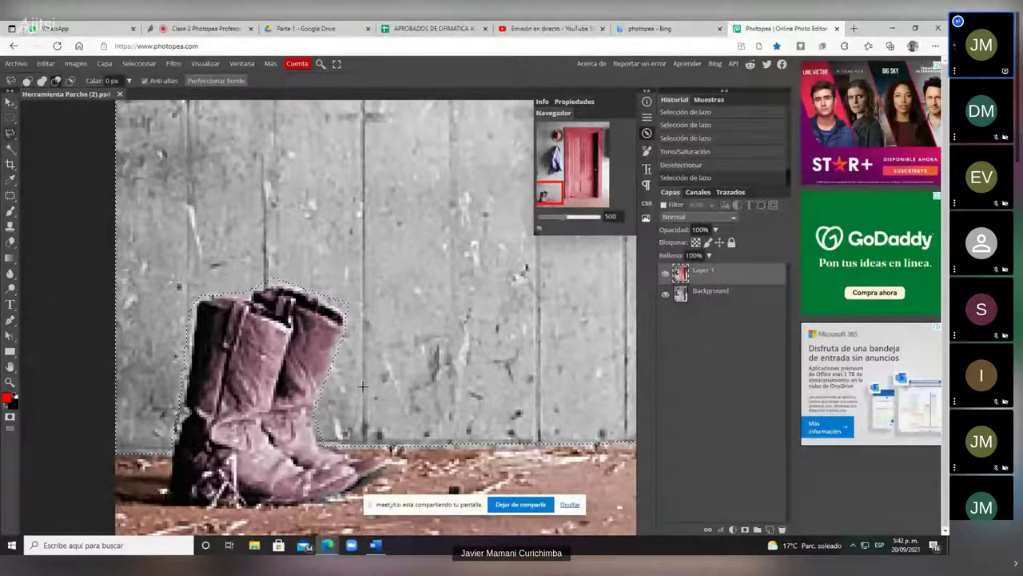
# With the freehand Lasso in add-to-selection mode, add the missed wall area beside the right boot's ankle.
pyautogui.scroll(-4, 192, 486)
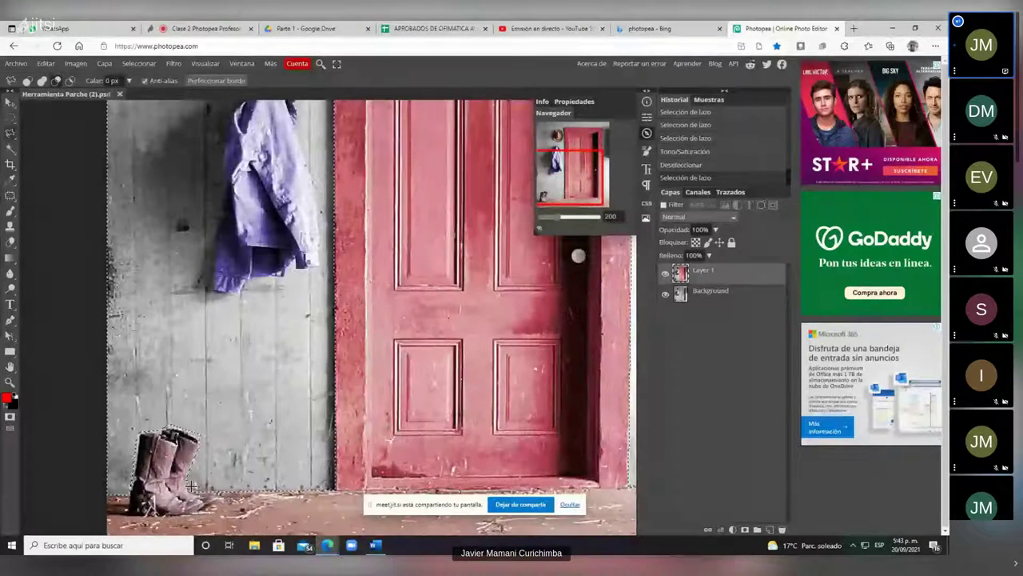
pyautogui.scroll(2, 192, 485)
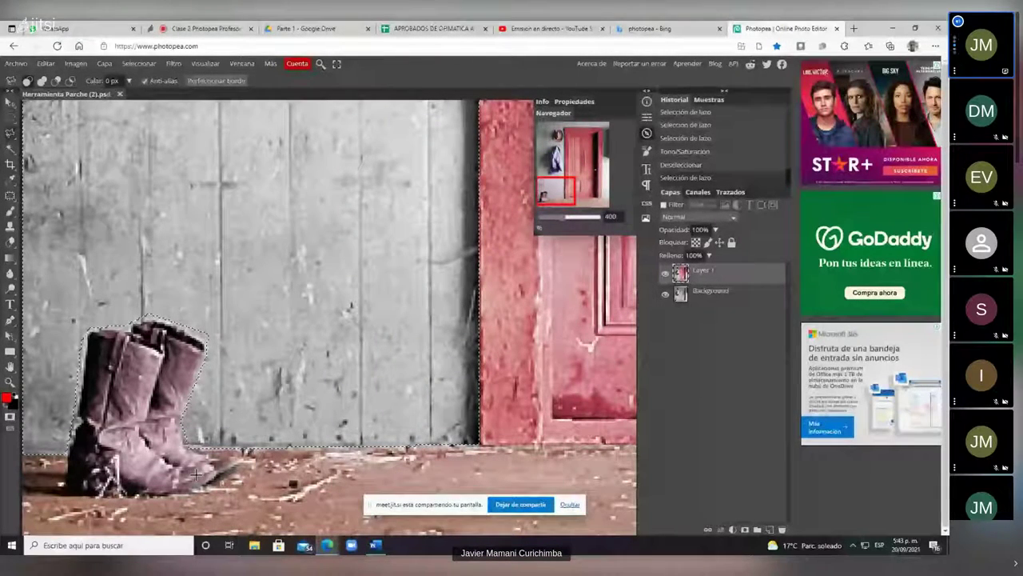
pyautogui.scroll(1, 195, 475)
pyautogui.rightClick(9, 133)
pyautogui.click(47, 137)
pyautogui.scroll(3, 181, 430)
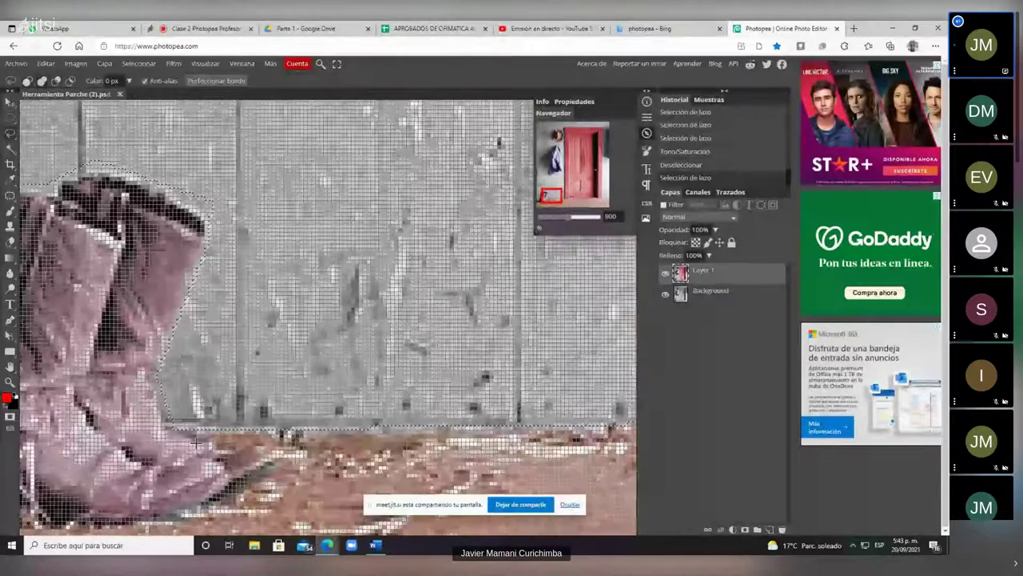
pyautogui.scroll(-1, 181, 430)
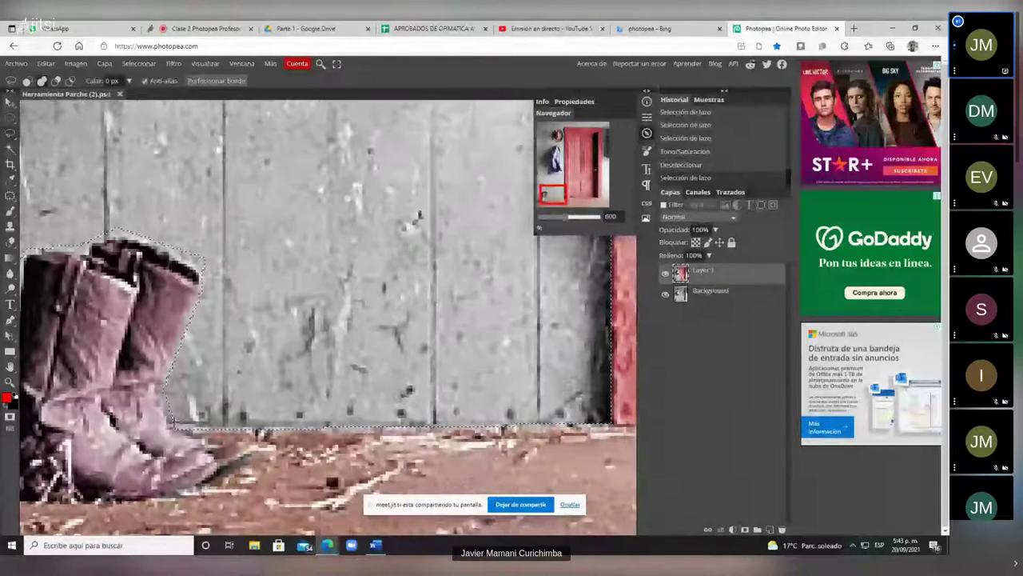
pyautogui.click(41, 81)
pyautogui.scroll(1, 173, 426)
pyautogui.scroll(1, 172, 427)
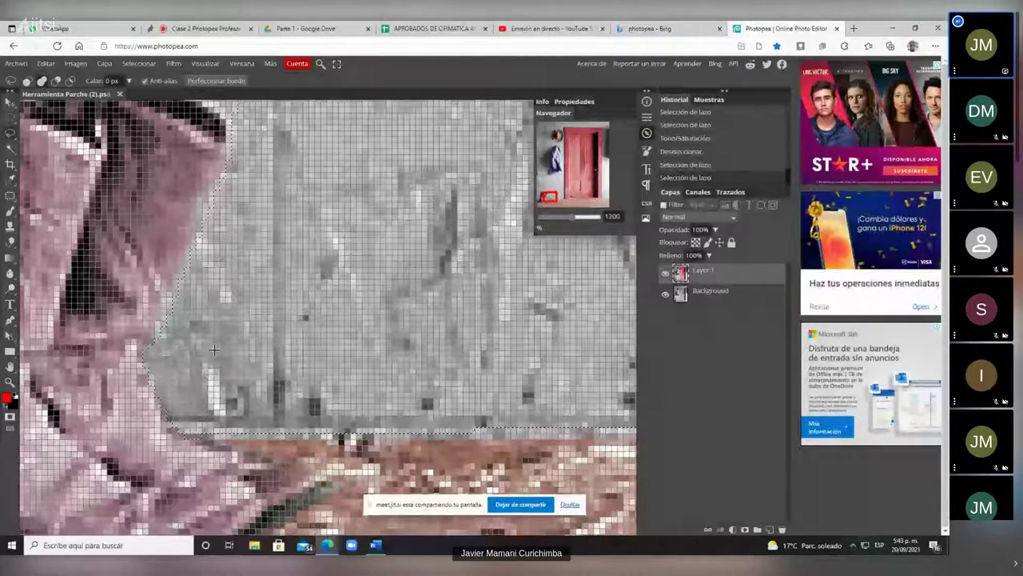
# Add the thin strip of wall along the right boot's shaft to the selection with the Lasso.
pyautogui.scroll(-2, 207, 340)
pyautogui.scroll(-3, 206, 339)
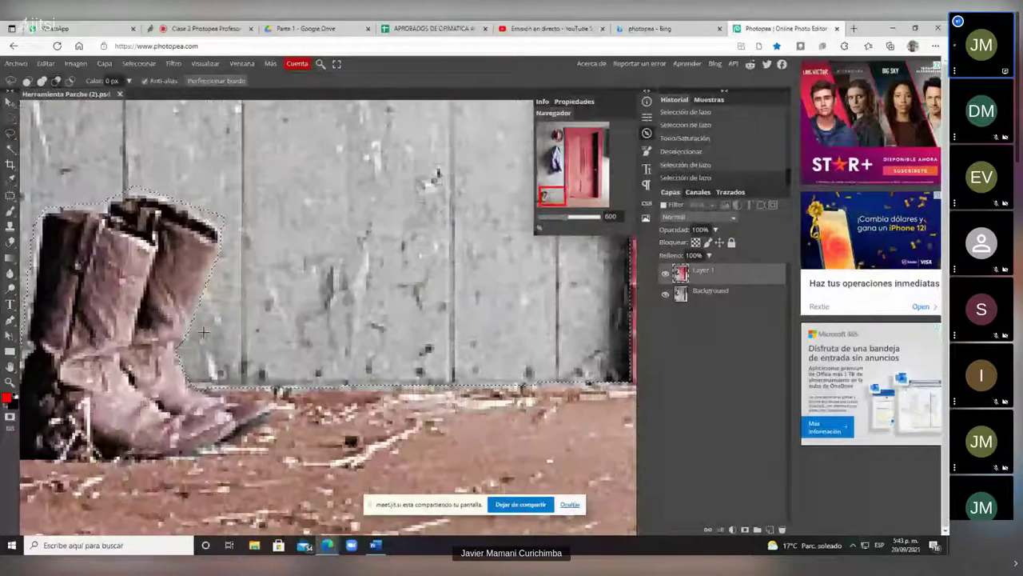
pyautogui.scroll(5, 197, 334)
pyautogui.scroll(-2, 198, 334)
pyautogui.scroll(2, 169, 346)
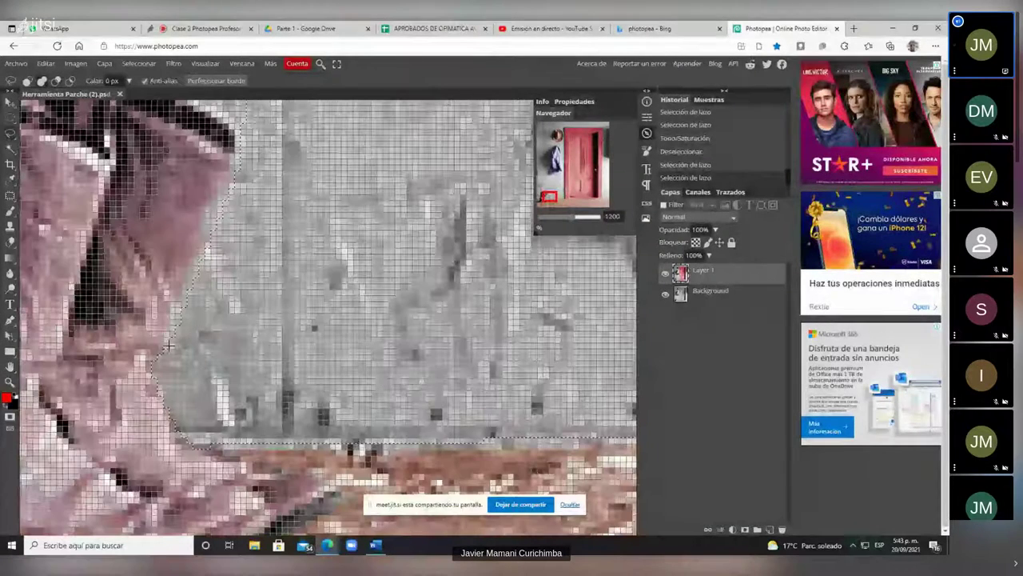
pyautogui.scroll(-2, 169, 345)
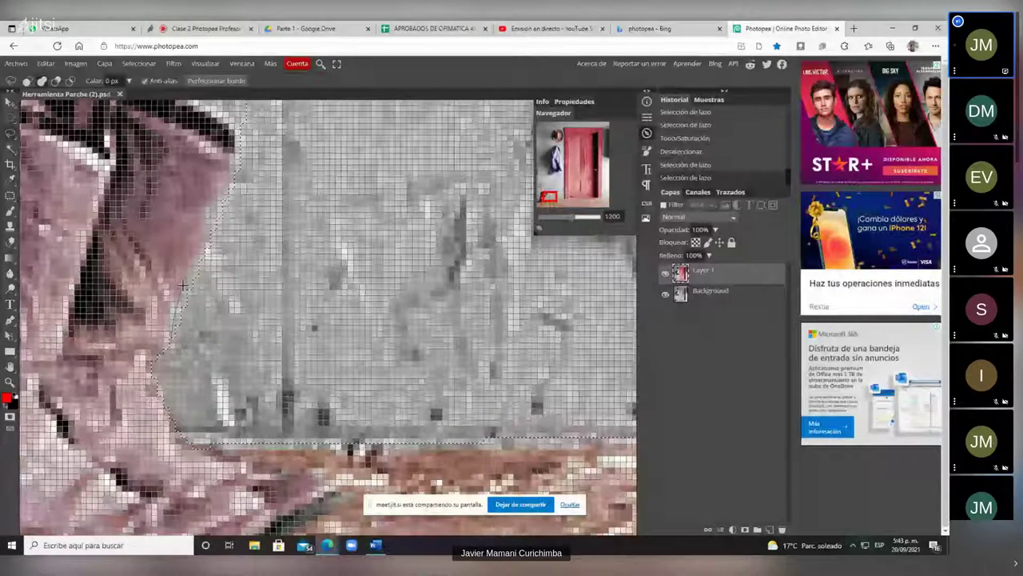
pyautogui.scroll(2, 185, 279)
pyautogui.scroll(-2, 184, 280)
pyautogui.scroll(2, 206, 214)
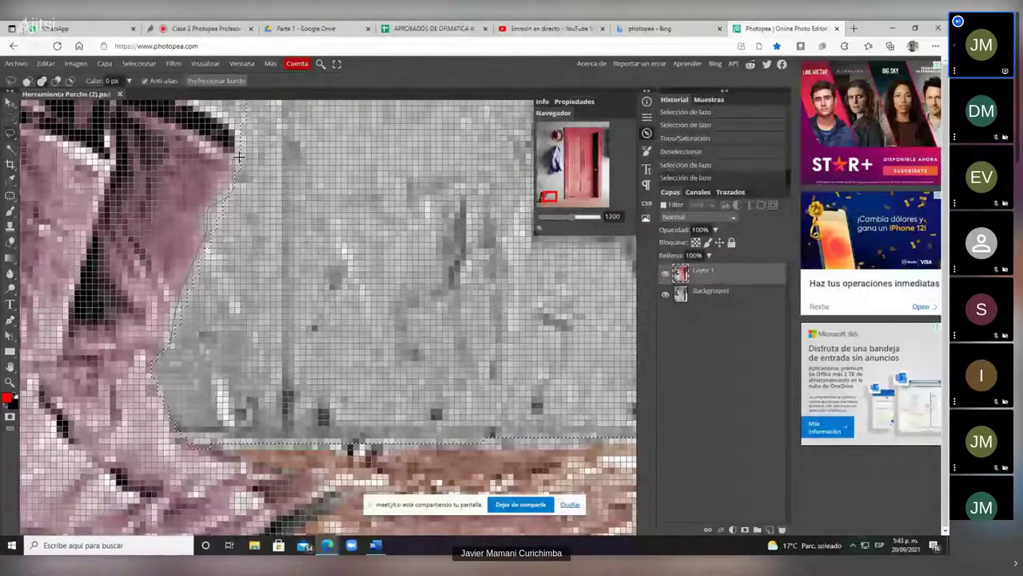
pyautogui.scroll(-2, 239, 157)
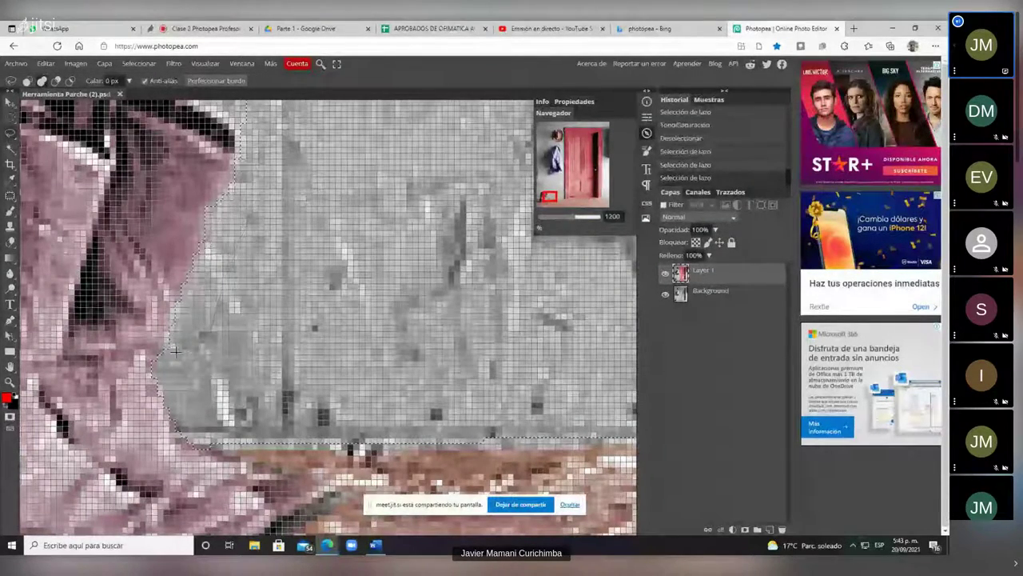
pyautogui.scroll(2, 237, 266)
pyautogui.scroll(-2, 237, 193)
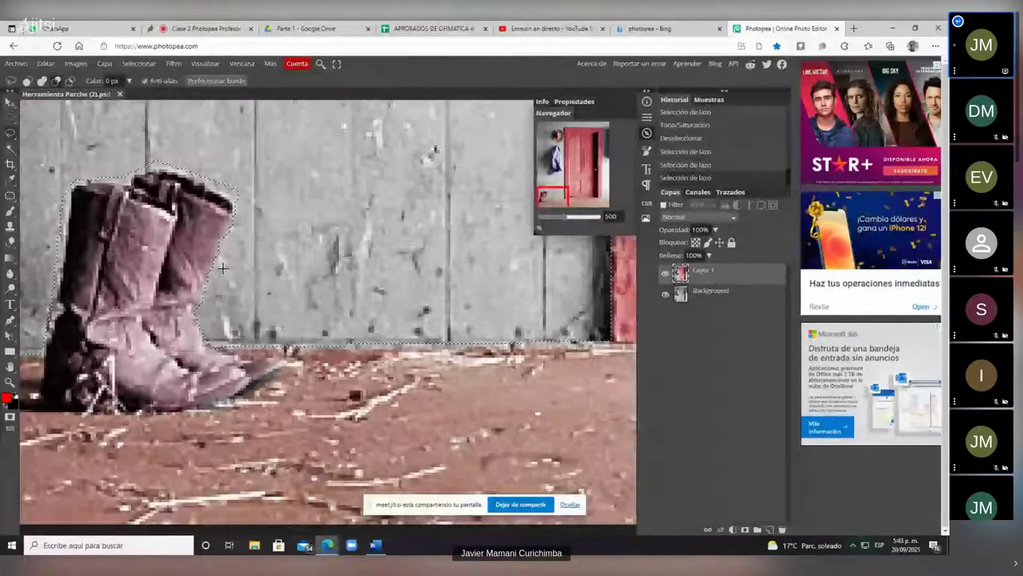
# Add the missed wall strip around the right boot's upper rim to the selection.
pyautogui.scroll(2, 236, 193)
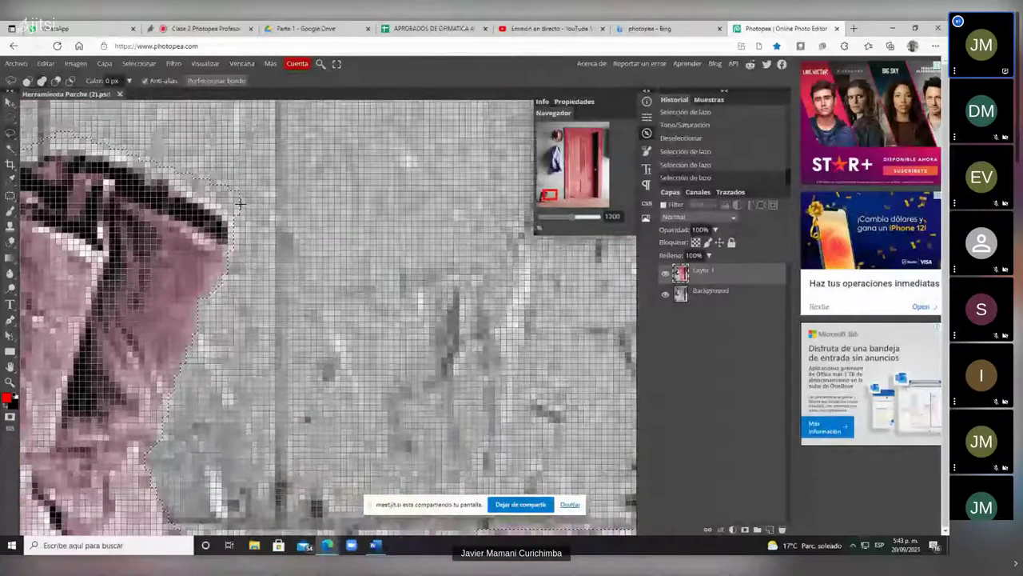
pyautogui.scroll(-2, 240, 205)
pyautogui.scroll(2, 182, 149)
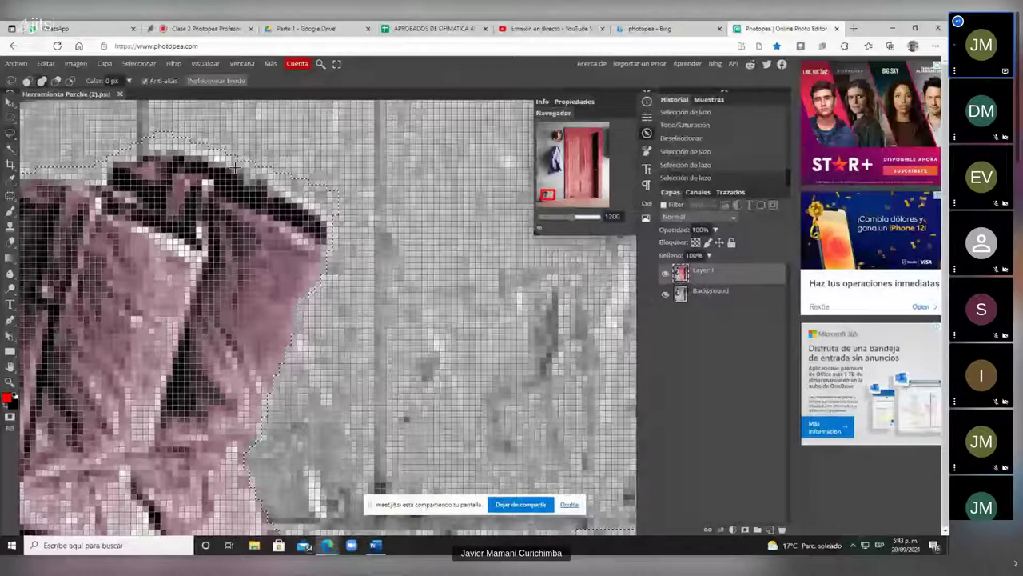
pyautogui.moveTo(170, 126)
pyautogui.mouseDown()
pyautogui.moveTo(340, 188)
pyautogui.moveTo(345, 204)
pyautogui.moveTo(299, 203)
pyautogui.moveTo(171, 145)
pyautogui.mouseUp()
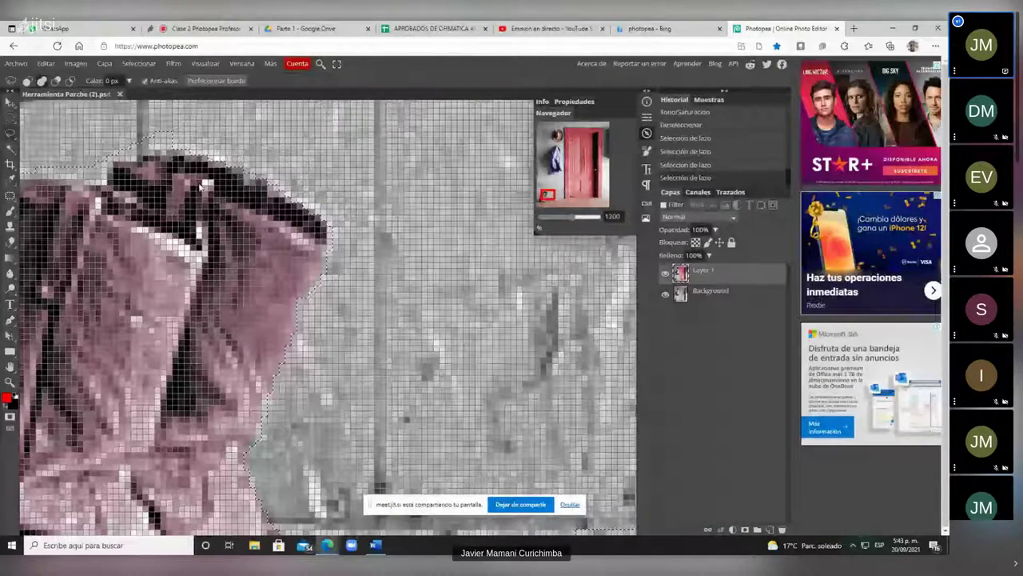
# Add the missed wall strip above the left boot's rim to the selection.
pyautogui.hscroll(-3, 200, 180)
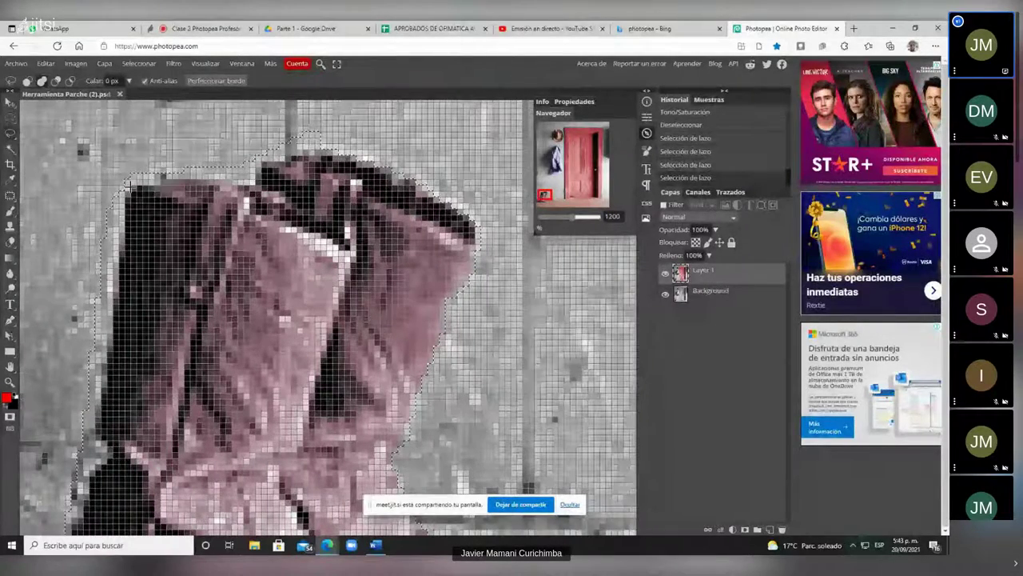
pyautogui.moveTo(128, 186)
pyautogui.mouseDown()
pyautogui.moveTo(289, 128)
pyautogui.moveTo(330, 131)
pyautogui.moveTo(327, 148)
pyautogui.moveTo(257, 169)
pyautogui.mouseUp()
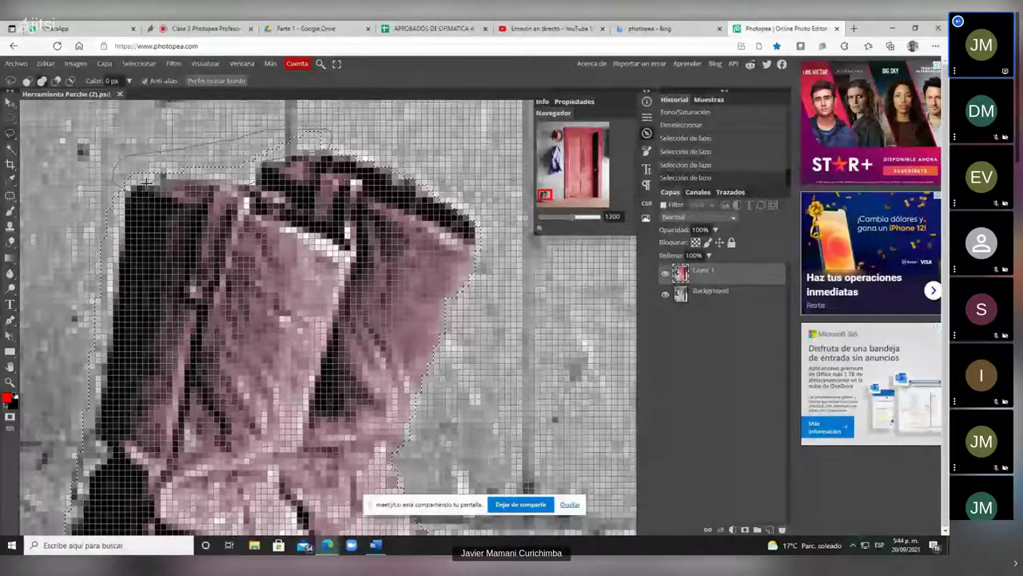
pyautogui.moveTo(257, 169); pyautogui.dragTo(119, 275)
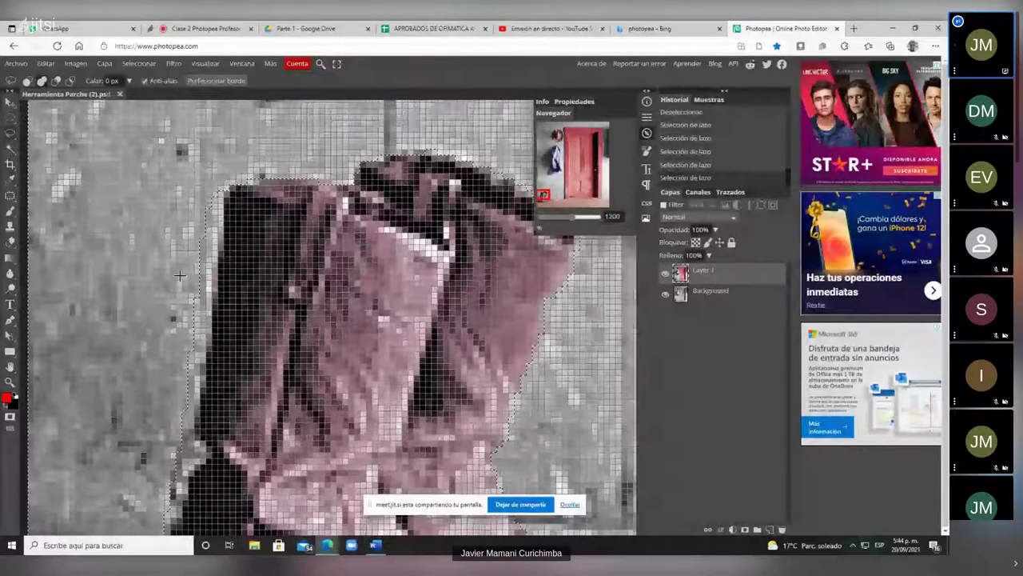
# Add the missed wall strip along the left boot's outer side down to the floor to the selection.
pyautogui.scroll(-2, 180, 276)
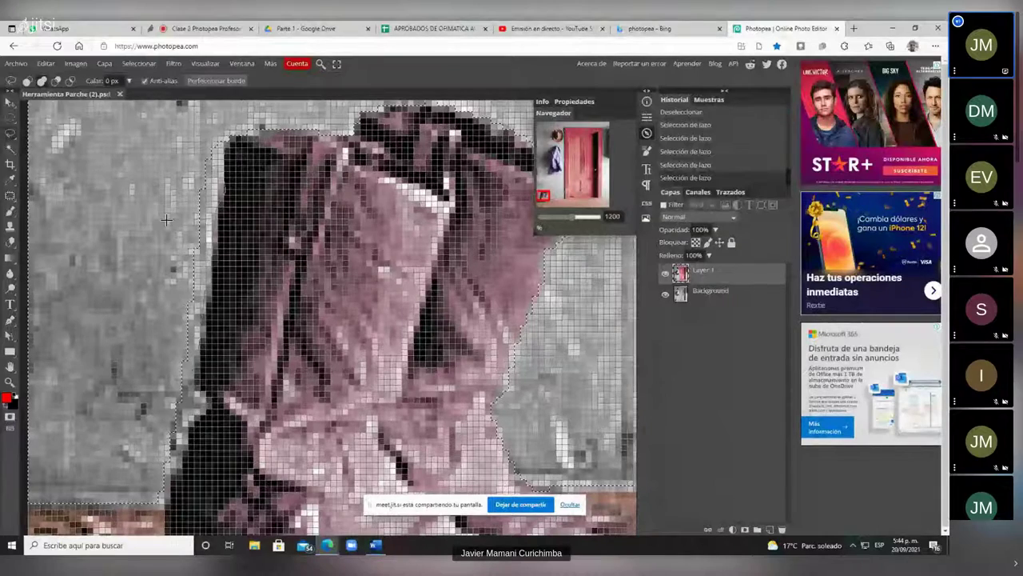
pyautogui.moveTo(166, 219); pyautogui.dragTo(226, 141)
pyautogui.scroll(-3, 183, 245)
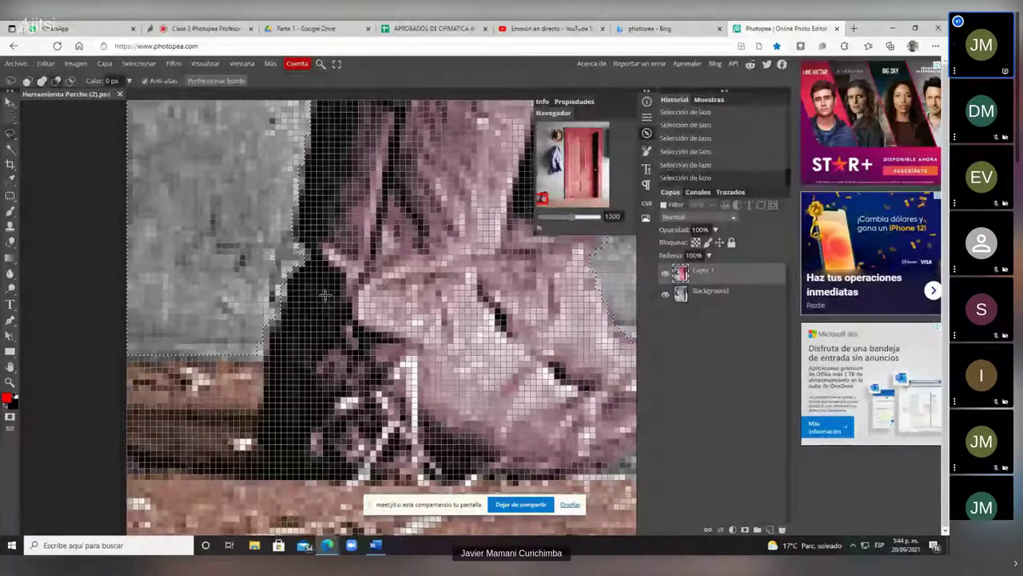
# Subtract the hat from the wall selection by tracing around its outer brim with the Magnetic Lasso.
pyautogui.scroll(-3, 325, 295)
pyautogui.scroll(-5, 325, 294)
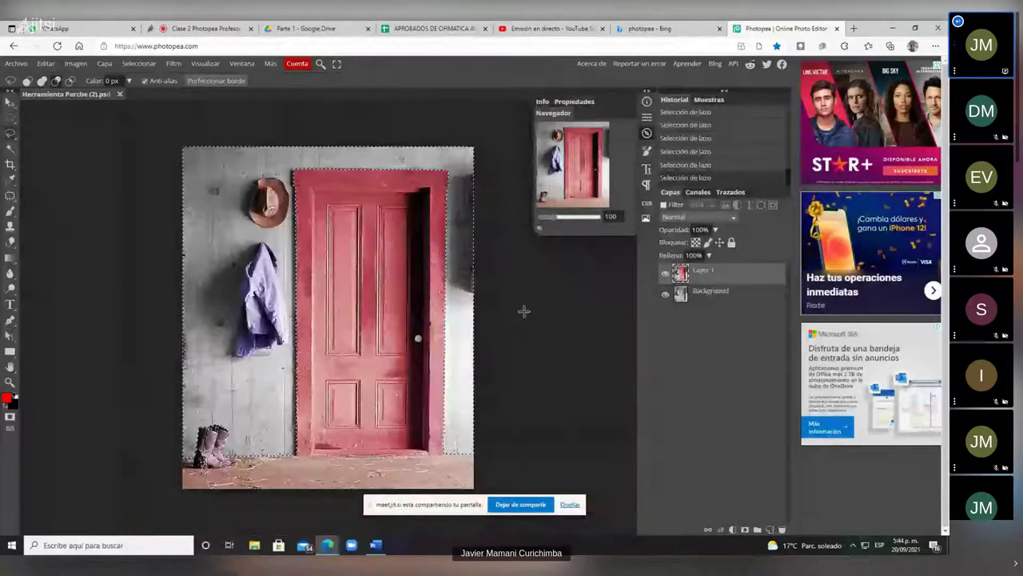
pyautogui.scroll(3, 284, 337)
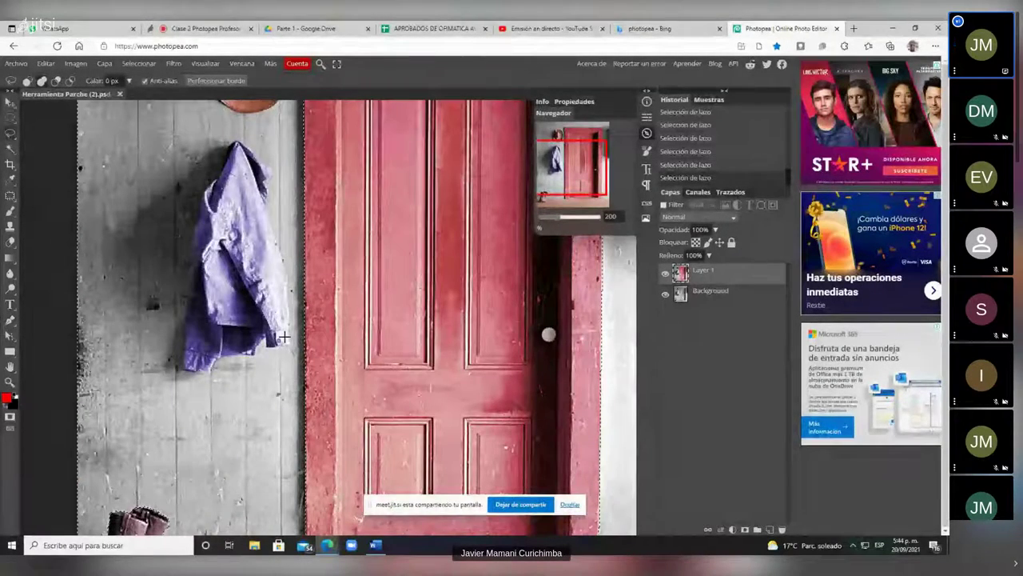
pyautogui.scroll(-2, 284, 336)
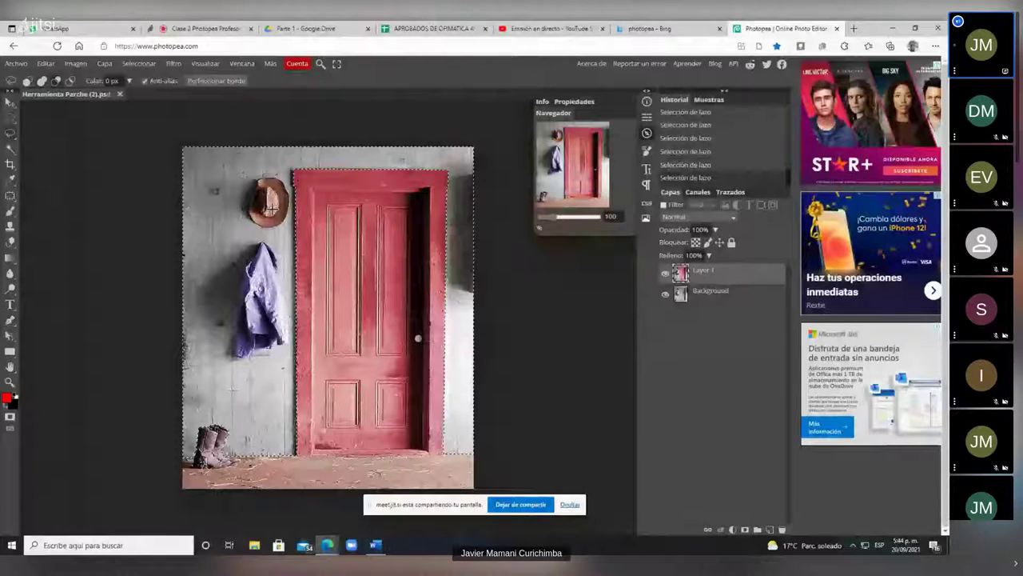
pyautogui.scroll(3, 270, 205)
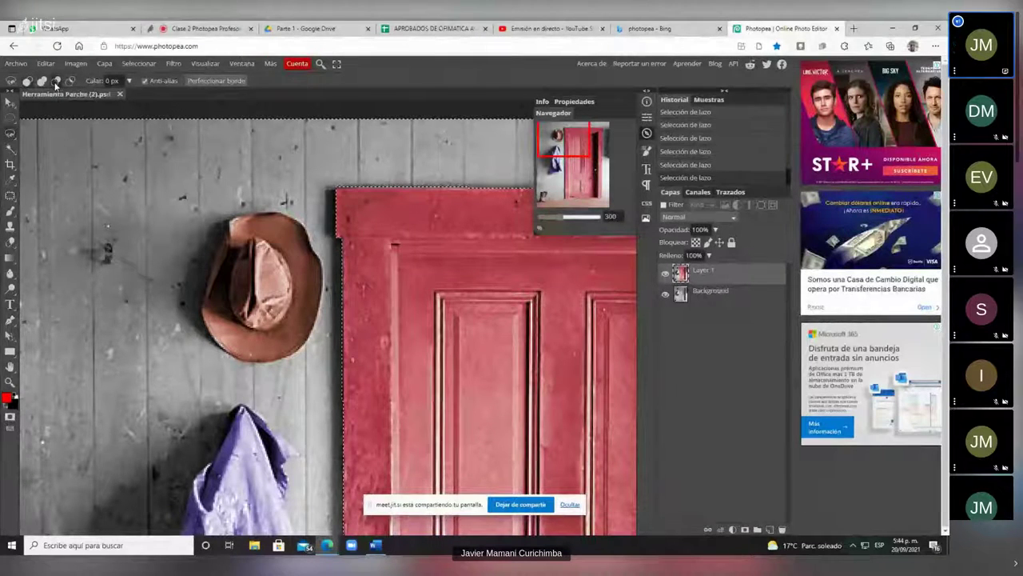
pyautogui.scroll(1, 290, 257)
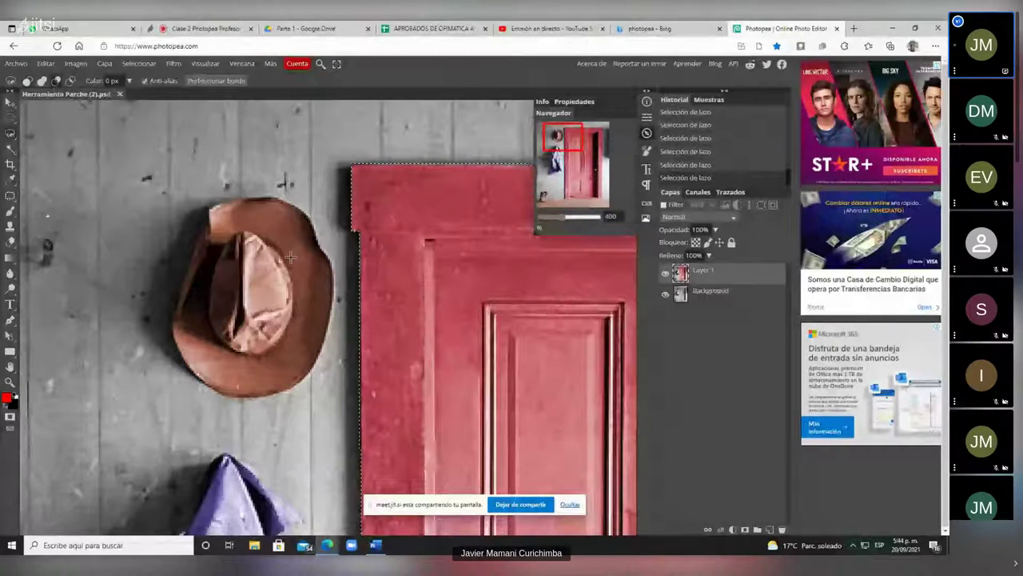
pyautogui.scroll(1, 270, 213)
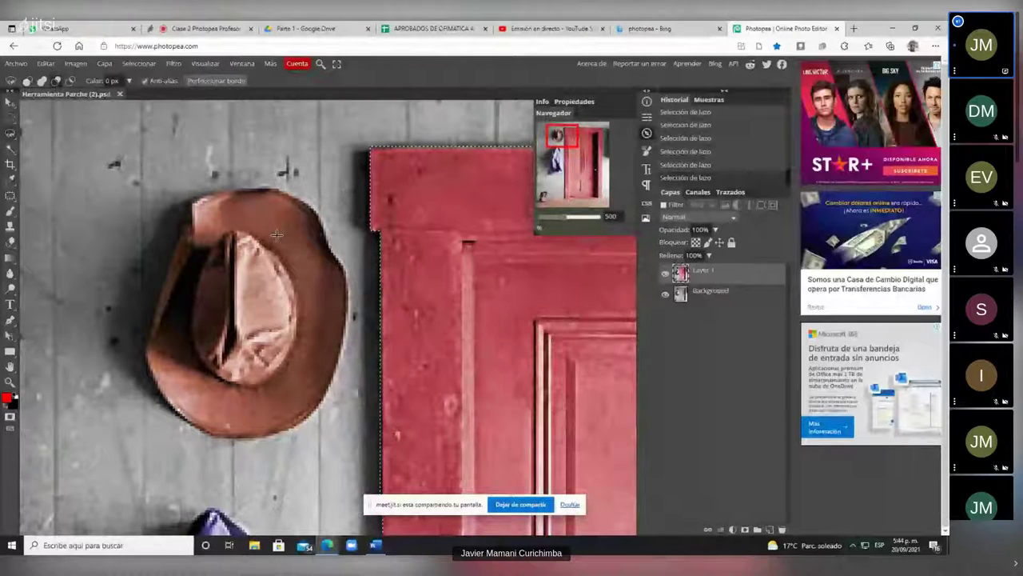
pyautogui.scroll(1, 277, 235)
pyautogui.scroll(-1, 277, 234)
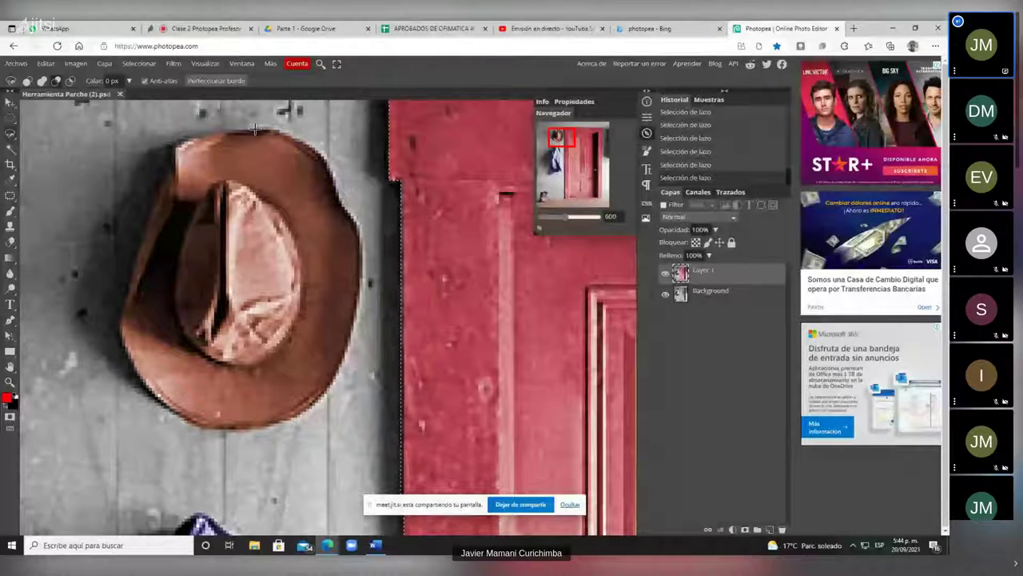
pyautogui.moveTo(254, 128)
pyautogui.mouseDown()
pyautogui.moveTo(313, 148)
pyautogui.moveTo(352, 213)
pyautogui.moveTo(365, 286)
pyautogui.moveTo(349, 360)
pyautogui.moveTo(328, 394)
pyautogui.moveTo(269, 422)
pyautogui.moveTo(168, 406)
pyautogui.moveTo(122, 342)
pyautogui.moveTo(118, 308)
pyautogui.moveTo(139, 206)
pyautogui.moveTo(165, 159)
pyautogui.moveTo(166, 148)
pyautogui.moveTo(145, 147)
pyautogui.moveTo(172, 140)
pyautogui.mouseUp()
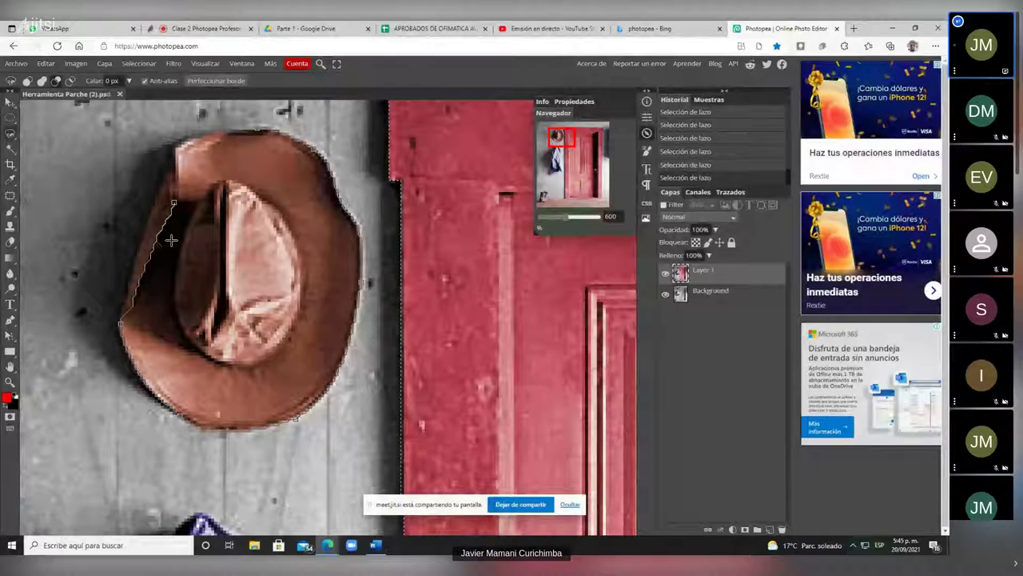
pyautogui.hotkey('ctrl', 'z')
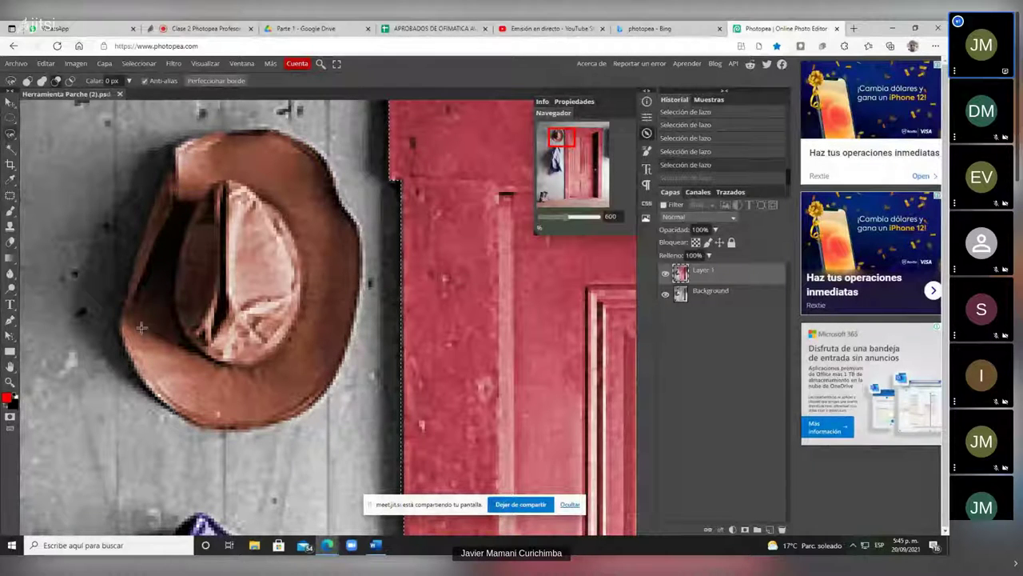
pyautogui.moveTo(120, 305)
pyautogui.mouseDown()
pyautogui.moveTo(151, 183)
pyautogui.moveTo(172, 172)
pyautogui.moveTo(175, 142)
pyautogui.moveTo(211, 129)
pyautogui.moveTo(283, 129)
pyautogui.moveTo(320, 146)
pyautogui.moveTo(358, 218)
pyautogui.moveTo(368, 272)
pyautogui.mouseUp()
pyautogui.moveTo(362, 322)
pyautogui.mouseDown()
pyautogui.moveTo(347, 360)
pyautogui.moveTo(305, 406)
pyautogui.moveTo(231, 421)
pyautogui.moveTo(144, 396)
pyautogui.moveTo(118, 346)
pyautogui.moveTo(117, 307)
pyautogui.mouseUp()
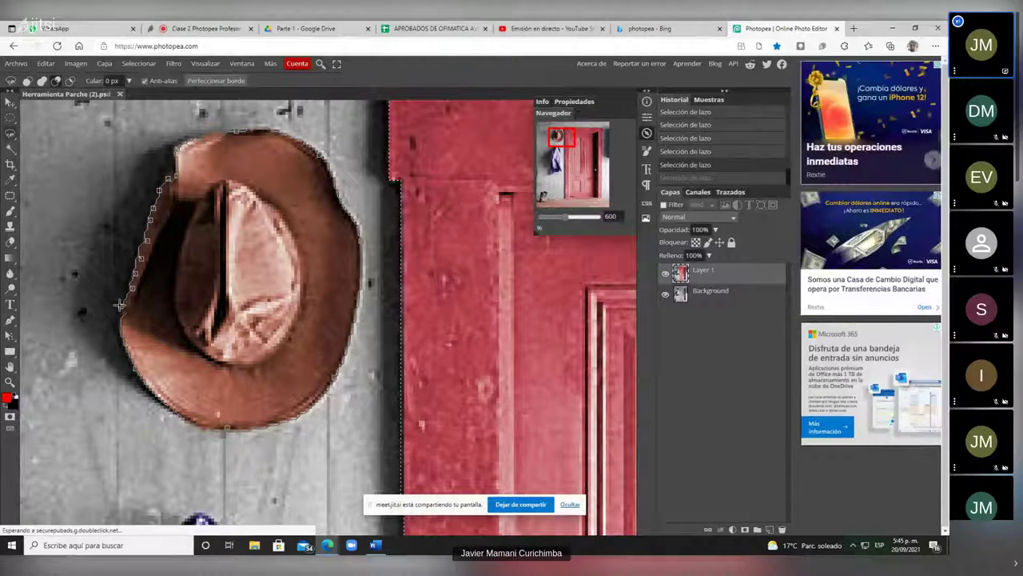
pyautogui.moveTo(120, 304); pyautogui.dragTo(120, 305)
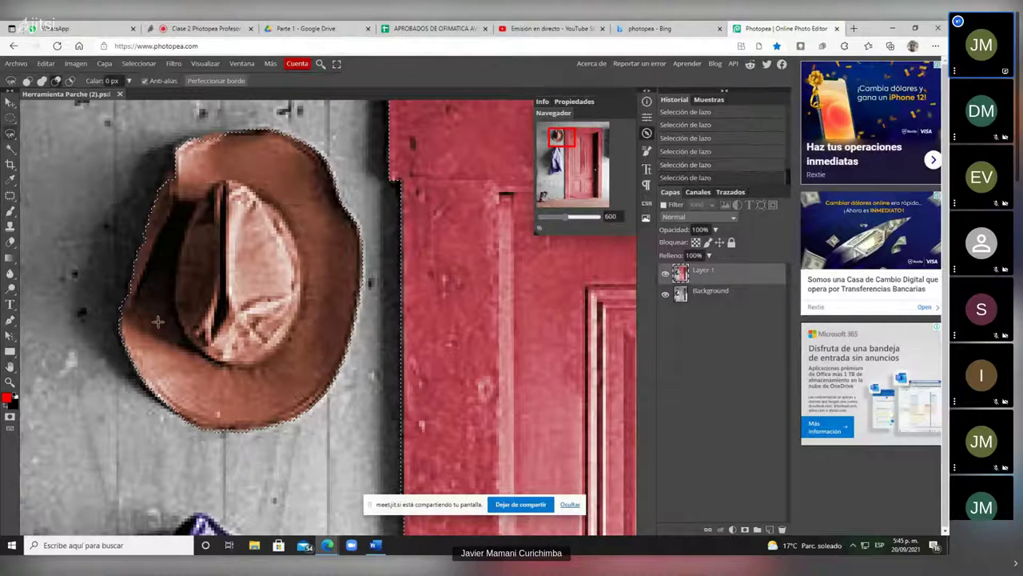
# Subtract the hanging jacket from the wall selection by tracing its full outline with the Magnetic Lasso.
pyautogui.scroll(-5, 176, 319)
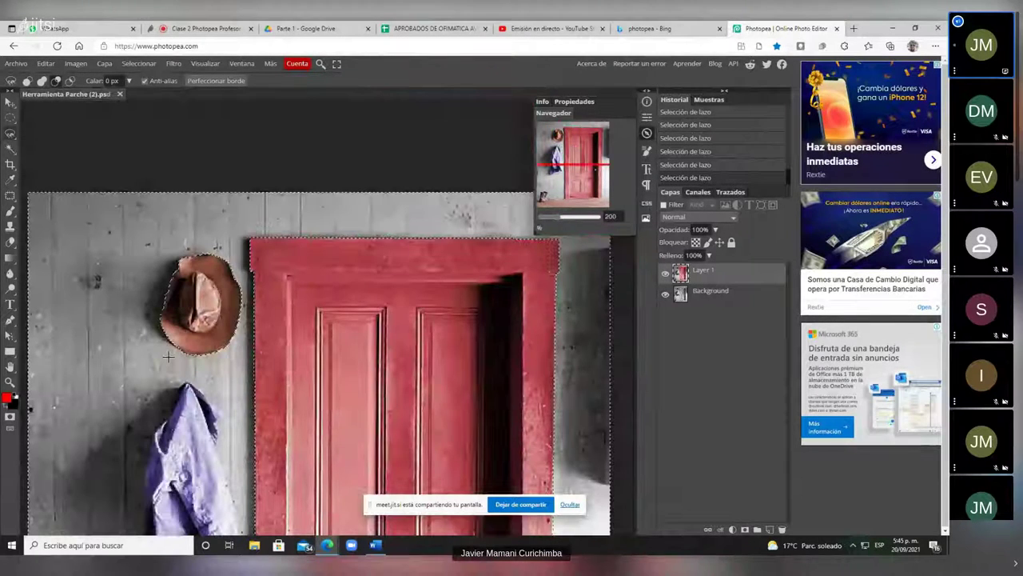
pyautogui.scroll(-5, 222, 349)
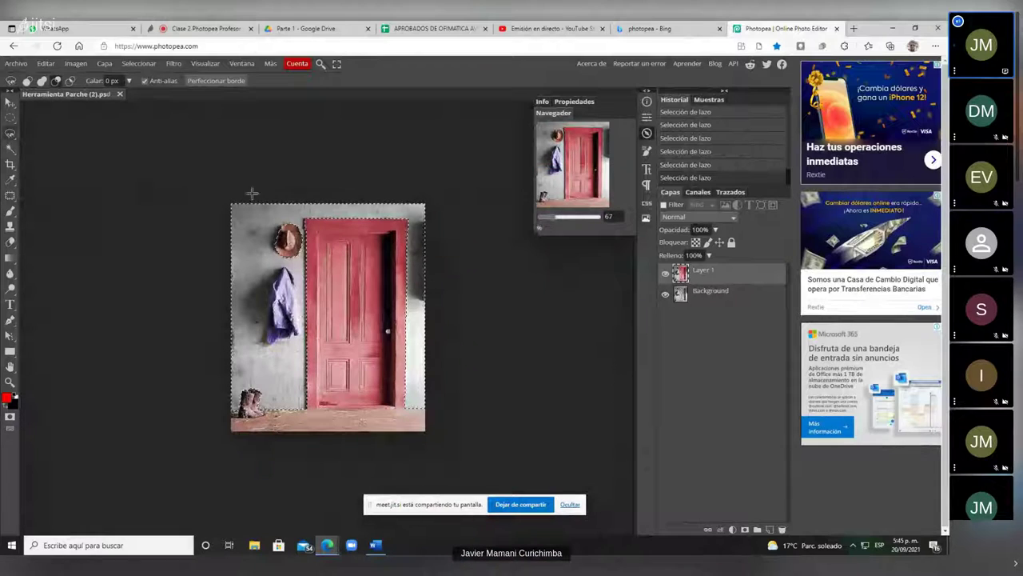
pyautogui.click(56, 80)
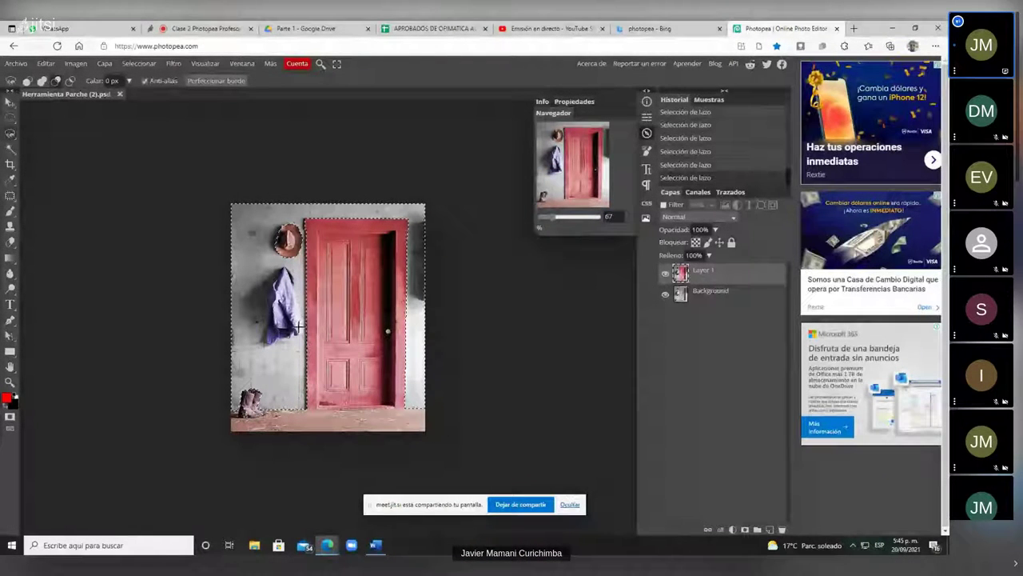
pyautogui.scroll(5, 297, 344)
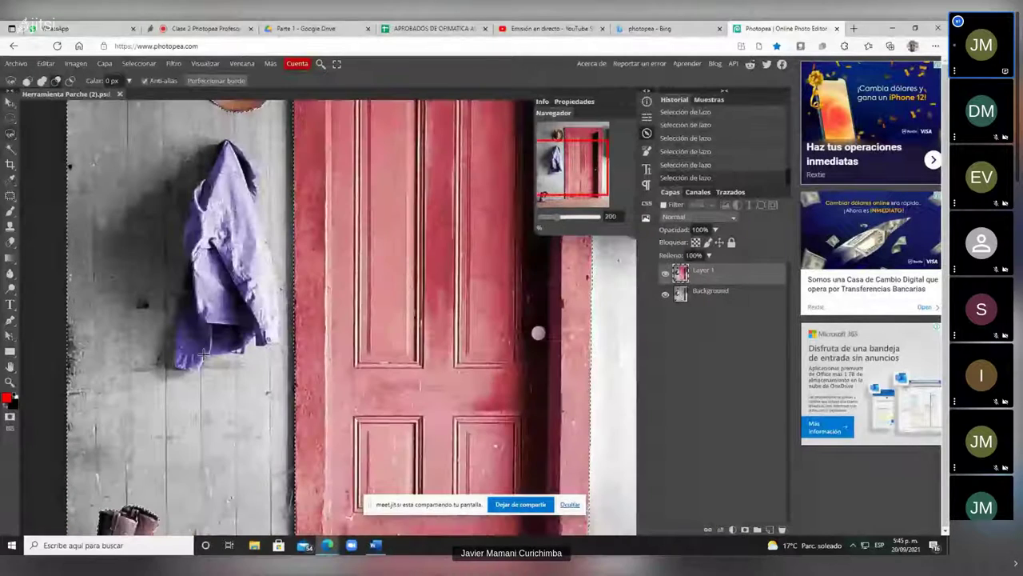
pyautogui.scroll(-5, 193, 327)
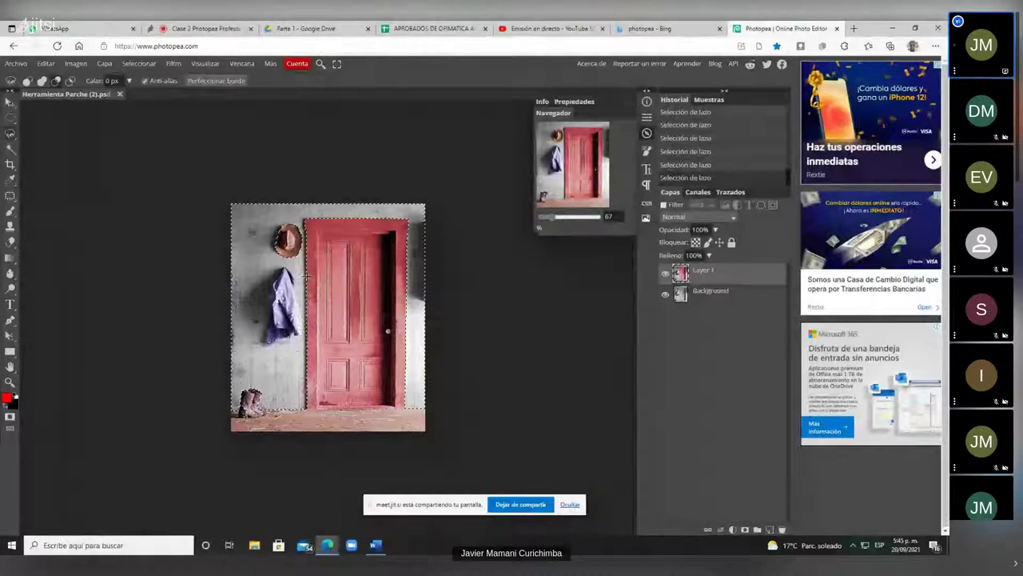
pyautogui.scroll(2, 294, 321)
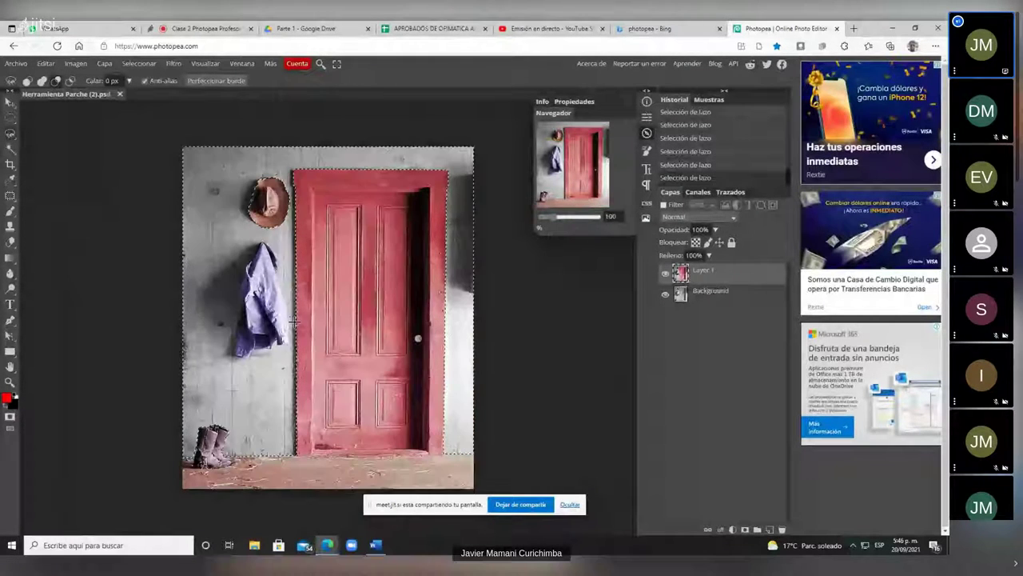
pyautogui.scroll(2, 294, 322)
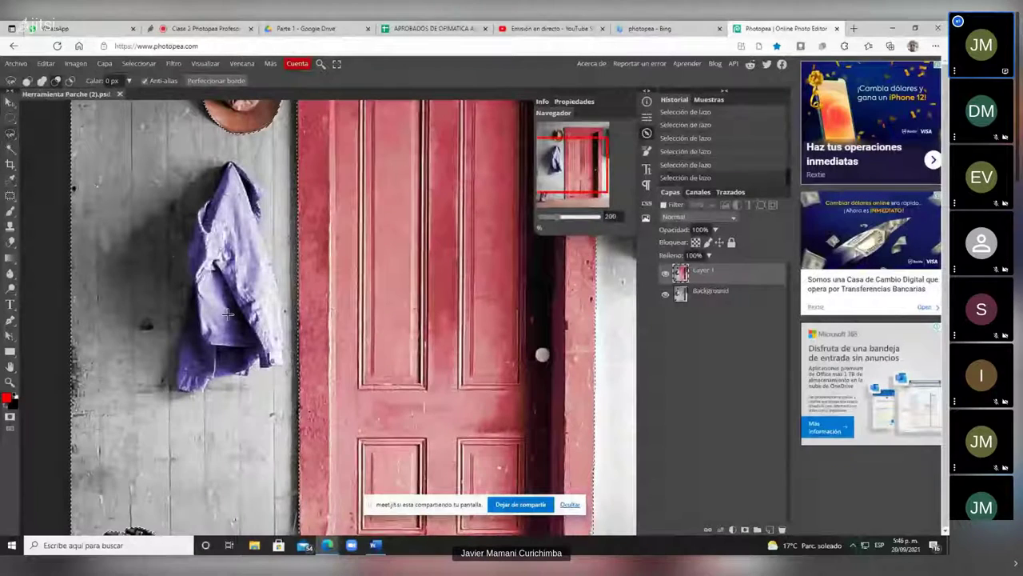
pyautogui.scroll(1, 211, 265)
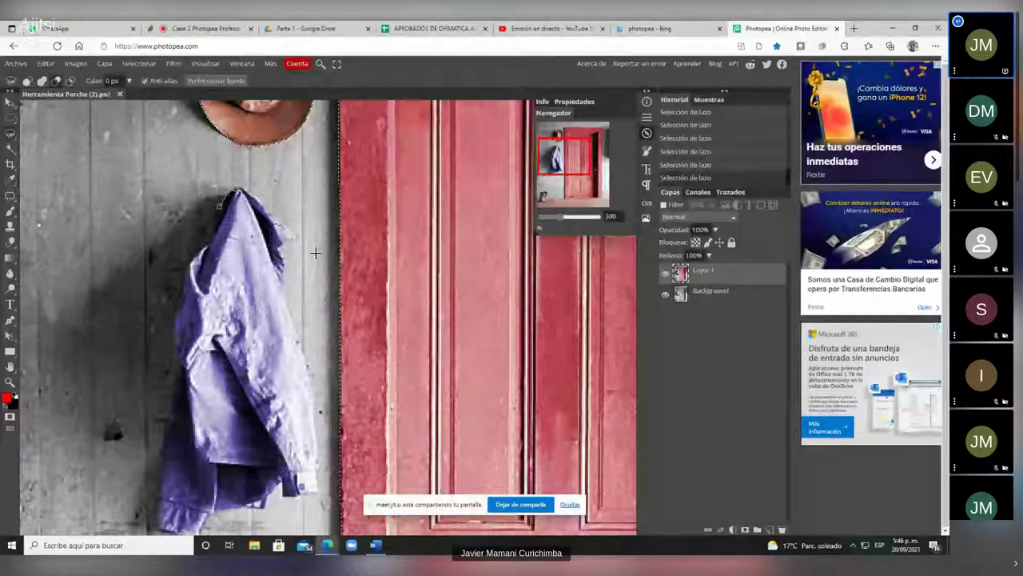
pyautogui.scroll(2, 267, 210)
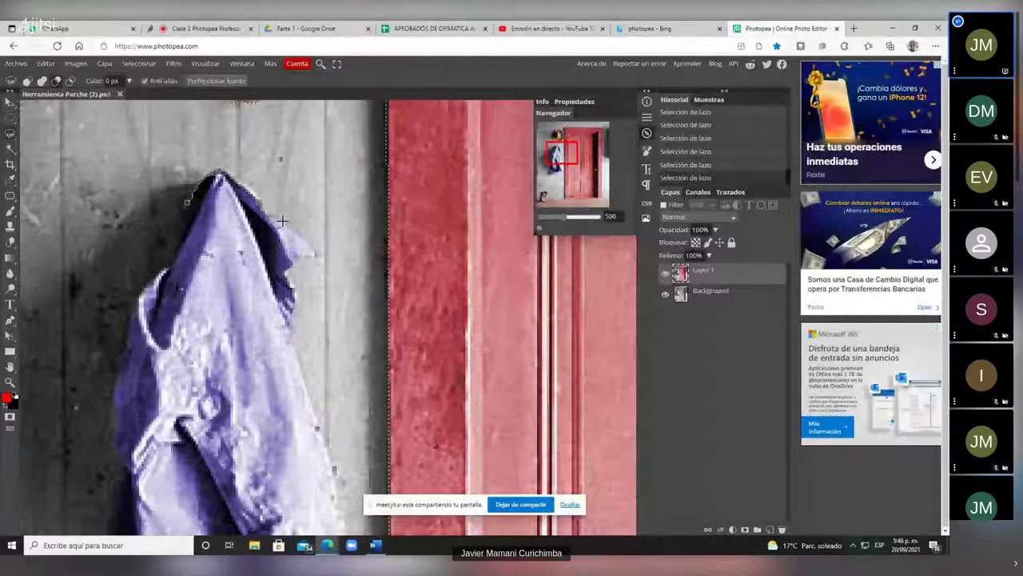
pyautogui.moveTo(282, 221)
pyautogui.mouseDown()
pyautogui.moveTo(314, 254)
pyautogui.moveTo(287, 270)
pyautogui.moveTo(294, 327)
pyautogui.mouseUp()
pyautogui.scroll(-3, 293, 336)
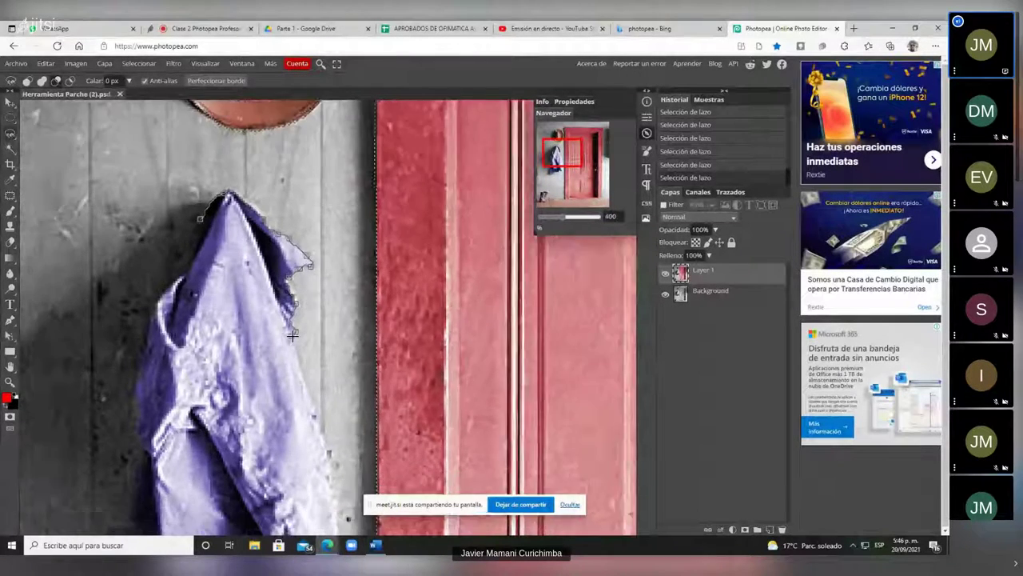
pyautogui.moveTo(312, 379)
pyautogui.mouseDown()
pyautogui.moveTo(327, 425)
pyautogui.moveTo(316, 364)
pyautogui.moveTo(322, 427)
pyautogui.moveTo(324, 405)
pyautogui.moveTo(303, 418)
pyautogui.moveTo(290, 402)
pyautogui.moveTo(277, 426)
pyautogui.moveTo(229, 429)
pyautogui.moveTo(206, 453)
pyautogui.moveTo(176, 448)
pyautogui.moveTo(170, 436)
pyautogui.moveTo(192, 279)
pyautogui.moveTo(189, 219)
pyautogui.moveTo(197, 184)
pyautogui.moveTo(232, 120)
pyautogui.mouseUp()
pyautogui.scroll(2, 326, 385)
pyautogui.scroll(-2, 322, 427)
pyautogui.scroll(-5, 346, 286)
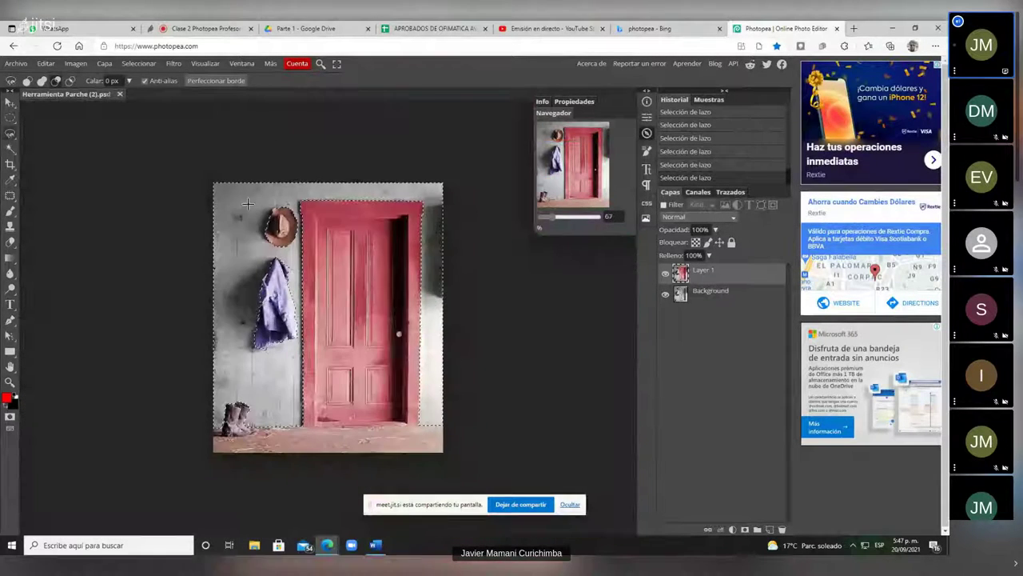
pyautogui.scroll(3, 344, 334)
pyautogui.scroll(1, 344, 334)
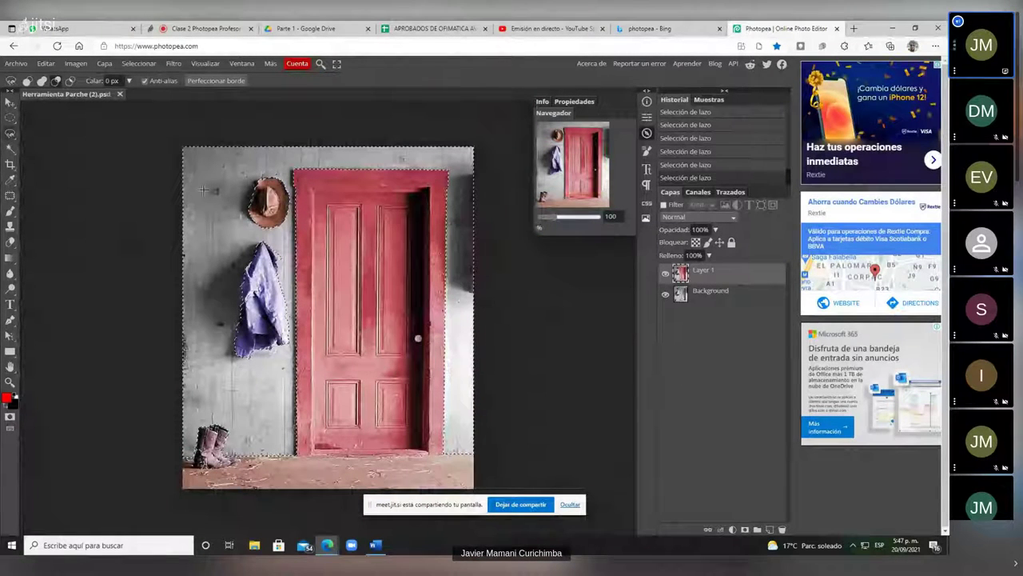
pyautogui.click(76, 63)
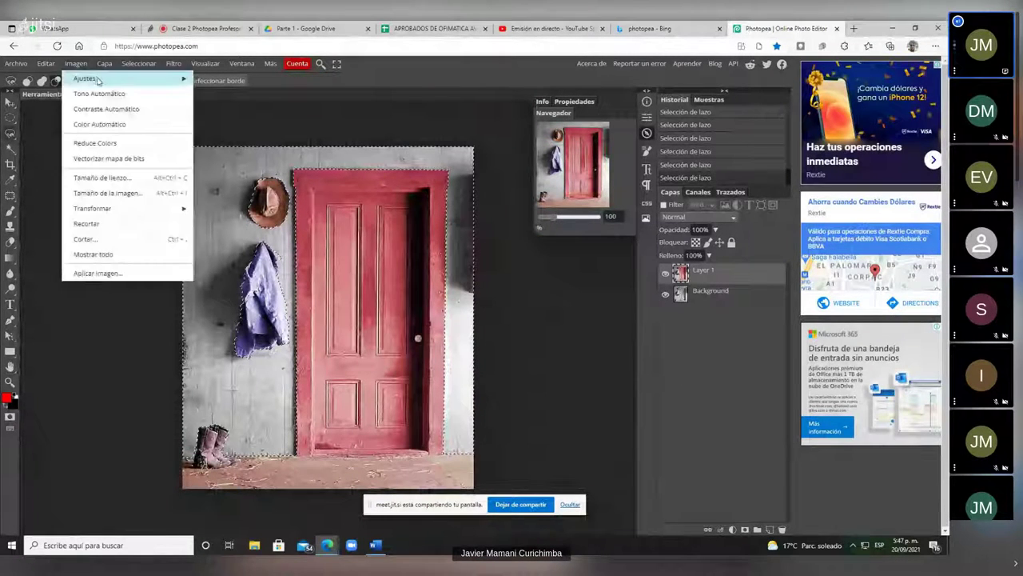
pyautogui.moveTo(87, 78)
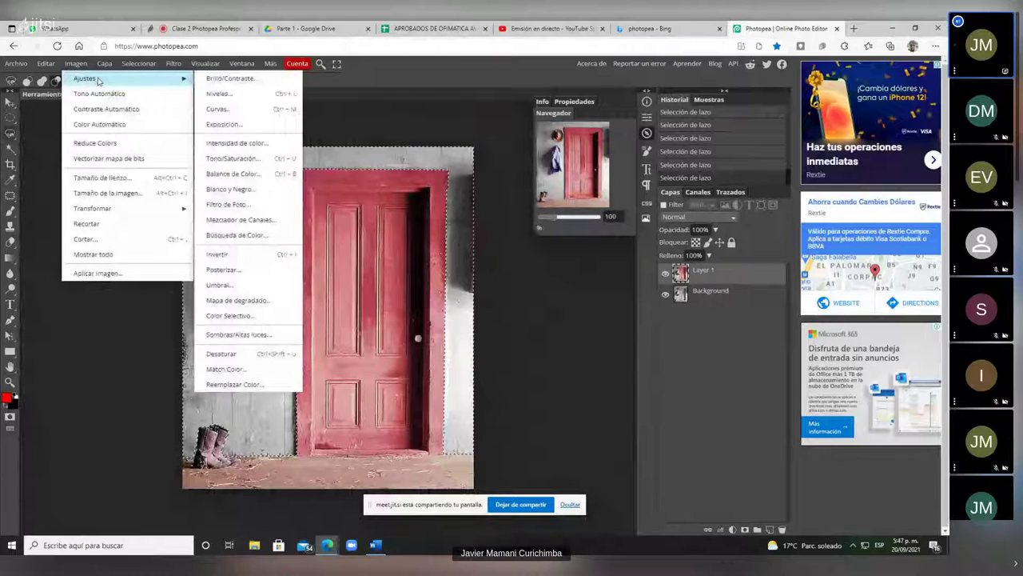
pyautogui.click(254, 145)
pyautogui.click(292, 138)
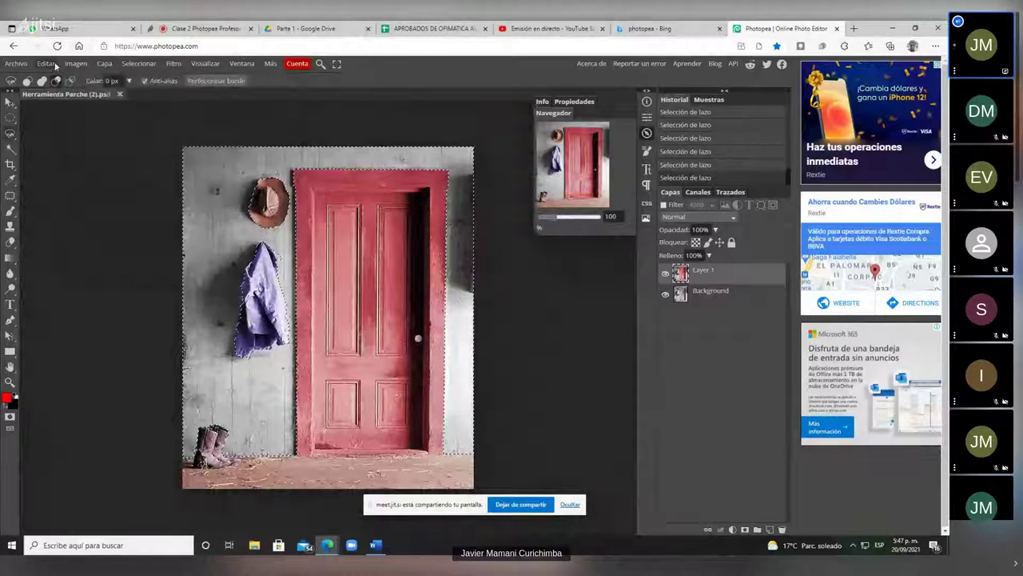
# Colorize the selected wall turquoise with Hue/Saturation, using Colorize with hue -177 and saturation 21.
pyautogui.click(75, 63)
pyautogui.moveTo(144, 80)
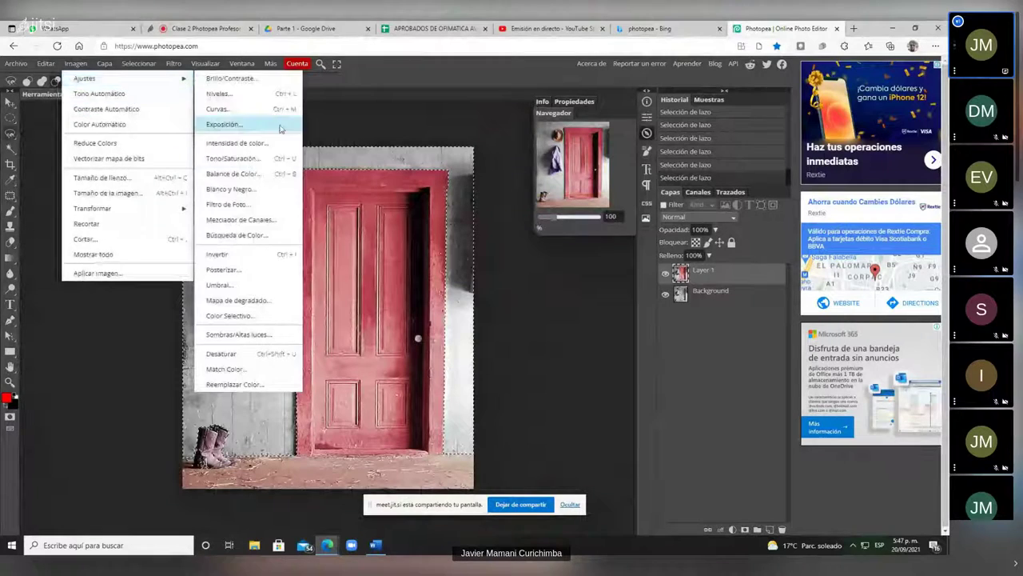
pyautogui.click(250, 160)
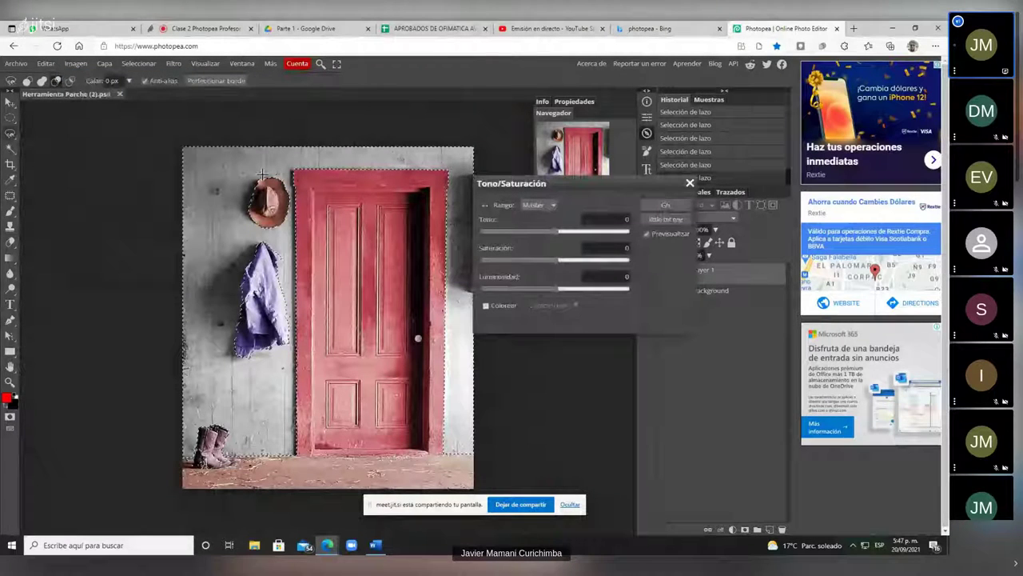
pyautogui.click(486, 305)
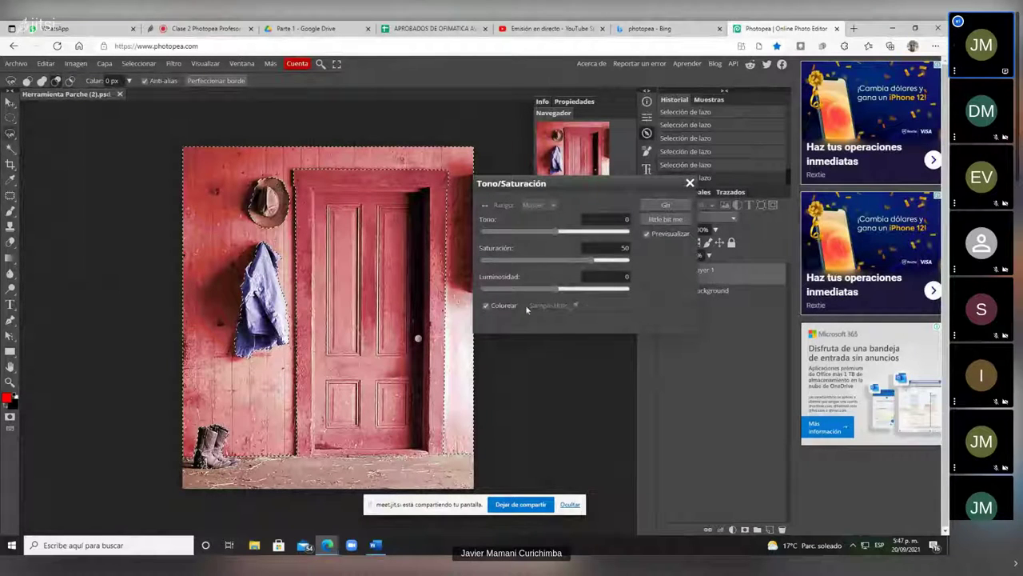
pyautogui.moveTo(559, 231); pyautogui.dragTo(485, 233)
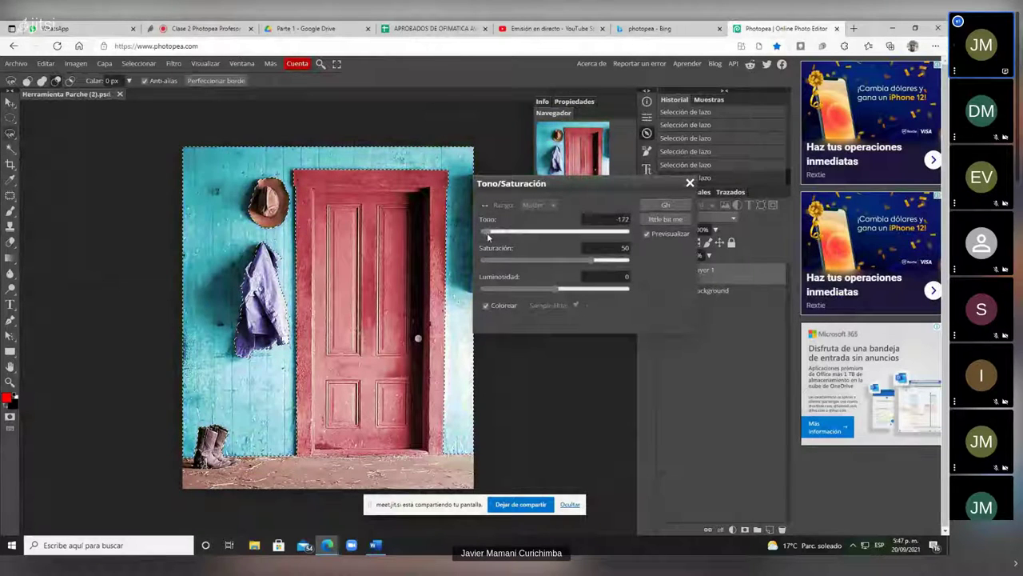
pyautogui.click(584, 261)
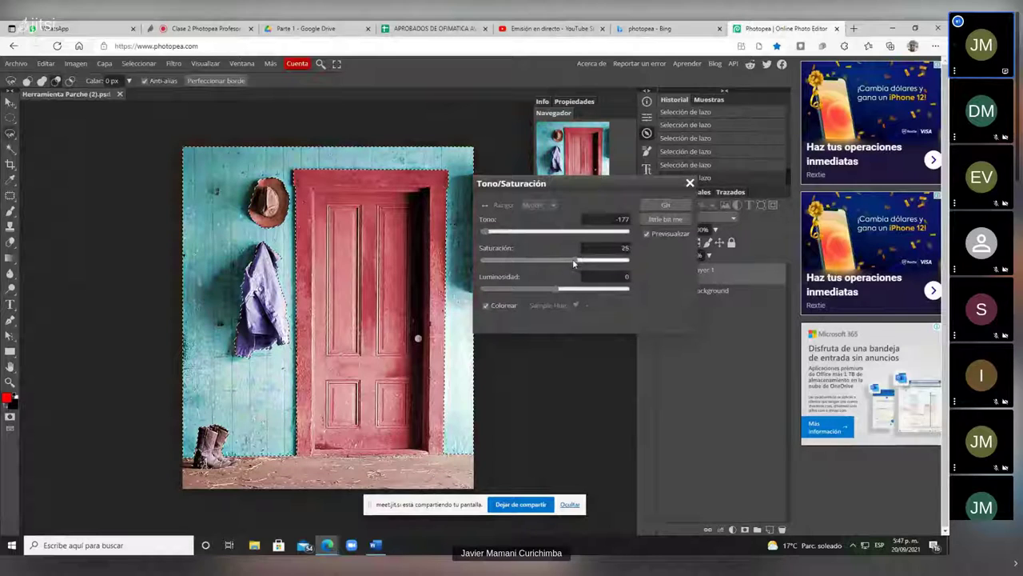
pyautogui.moveTo(573, 263); pyautogui.dragTo(571, 263)
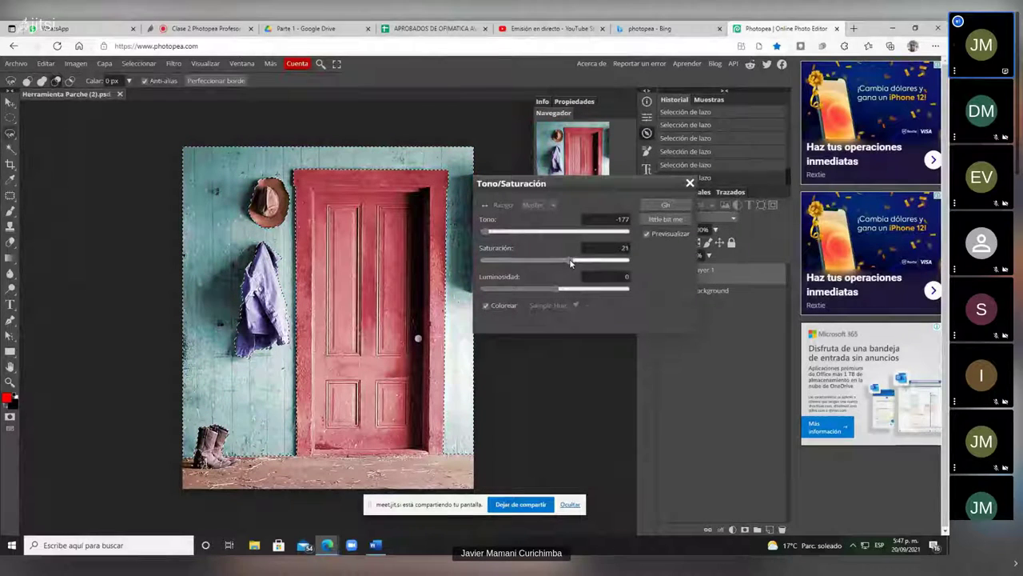
pyautogui.click(654, 205)
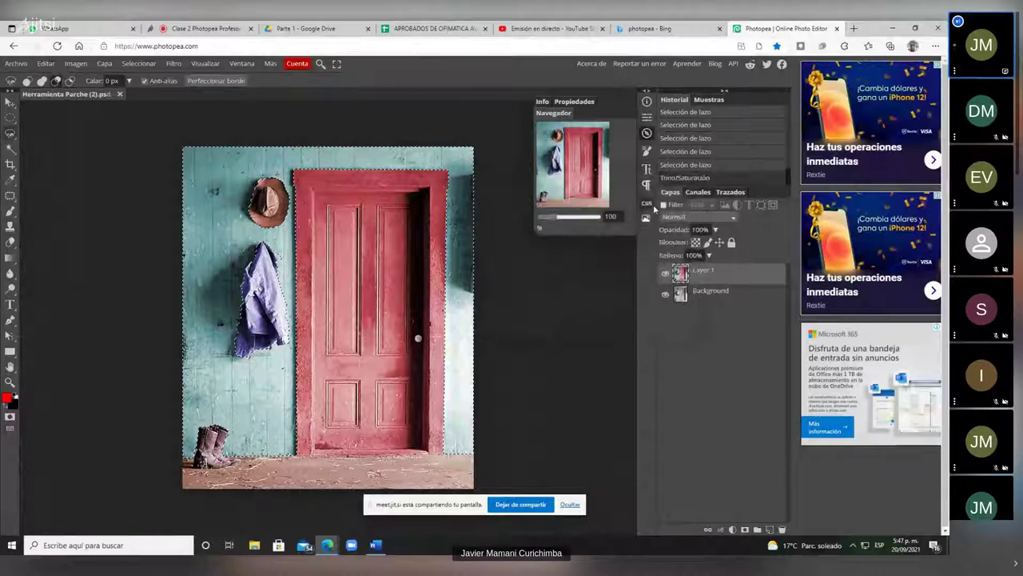
# Clear the wall selection and inspect the recolored wall around the hat and jacket.
pyautogui.click(138, 63)
pyautogui.click(140, 93)
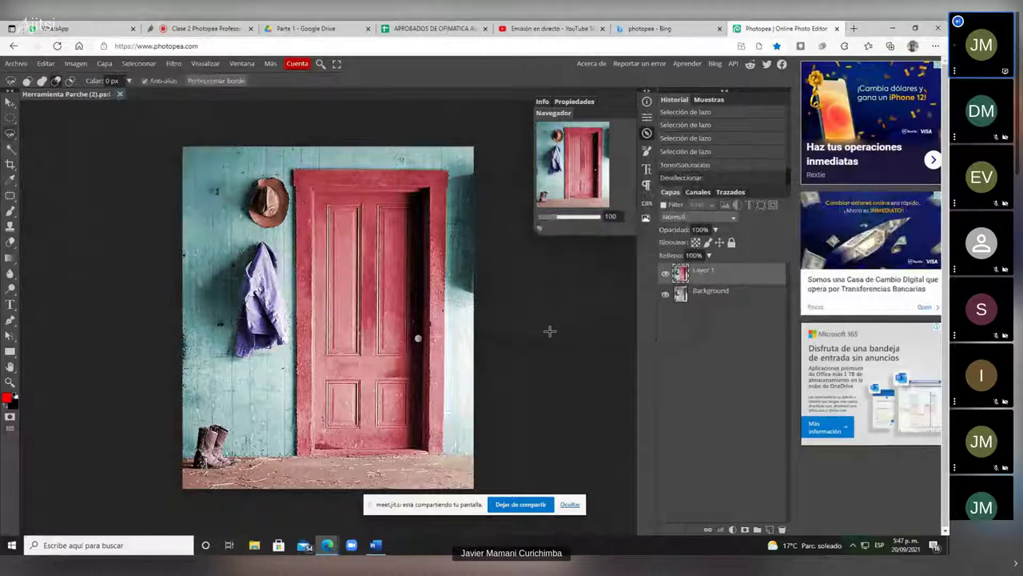
pyautogui.scroll(3, 270, 194)
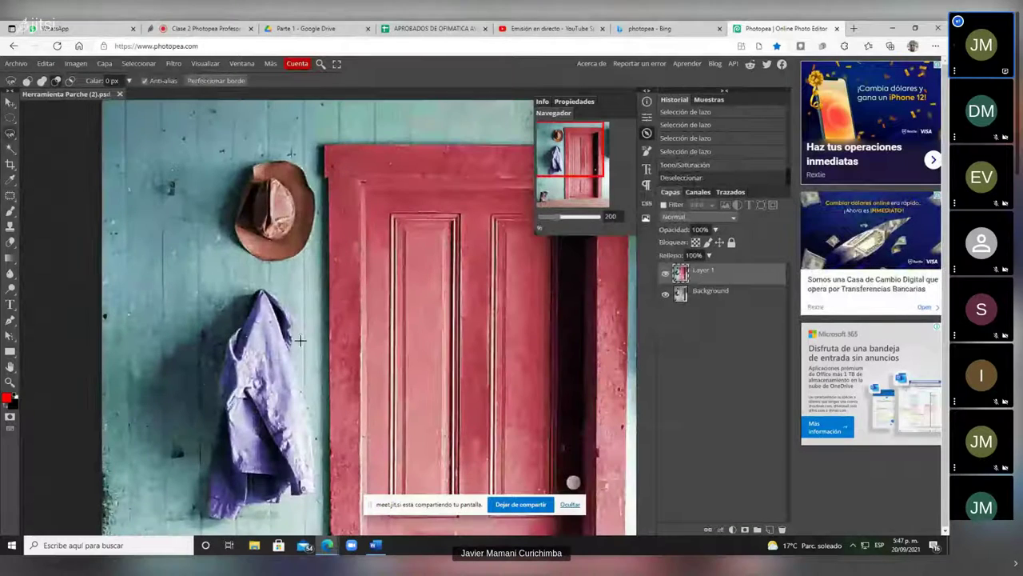
pyautogui.scroll(2, 299, 344)
pyautogui.scroll(-1, 295, 336)
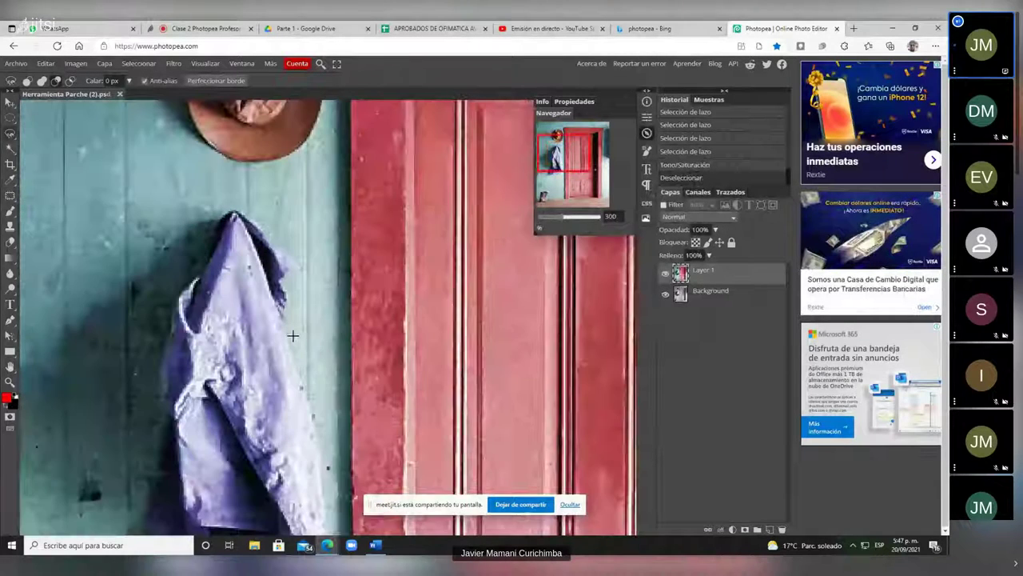
pyautogui.scroll(-4, 293, 336)
pyautogui.scroll(2, 455, 345)
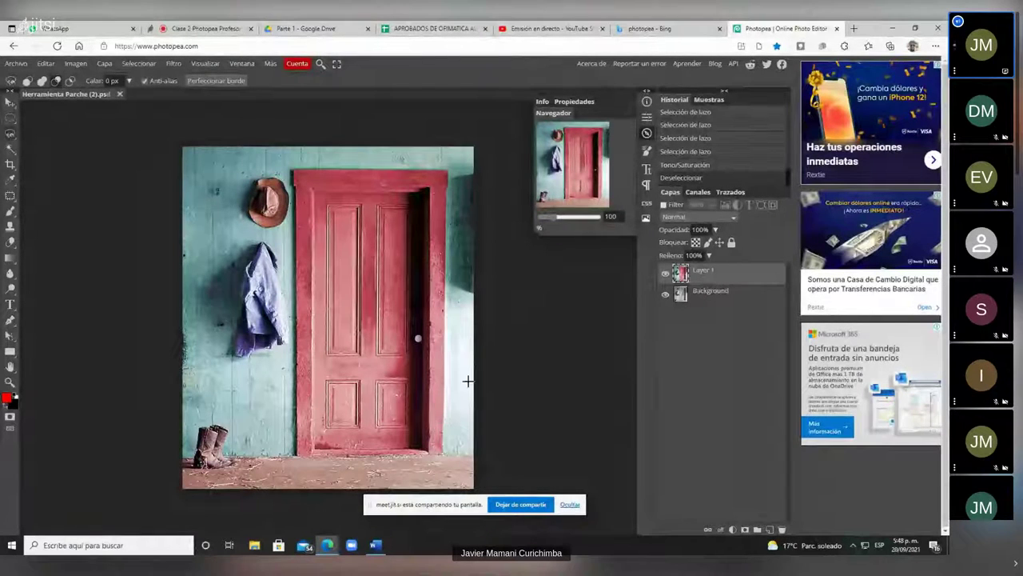
# Stop sharing the screen with the video meeting.
pyautogui.click(516, 505)
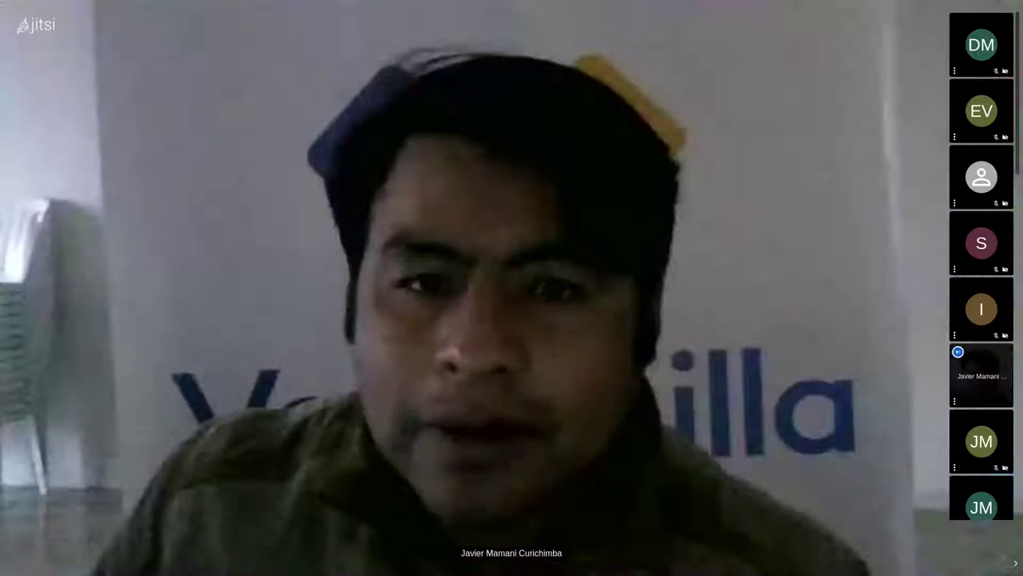